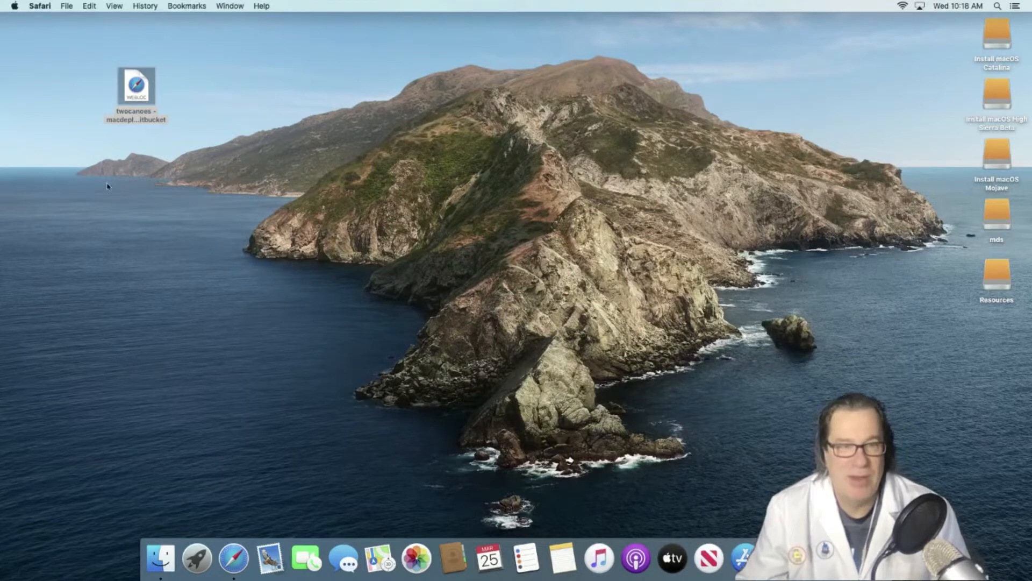
# - Download PreBeta-MDS_Build-30053_Version-3.0.dmg from the macdeploystick Bitbucket downloads page and mount it
pyautogui.doubleClick(135, 97)
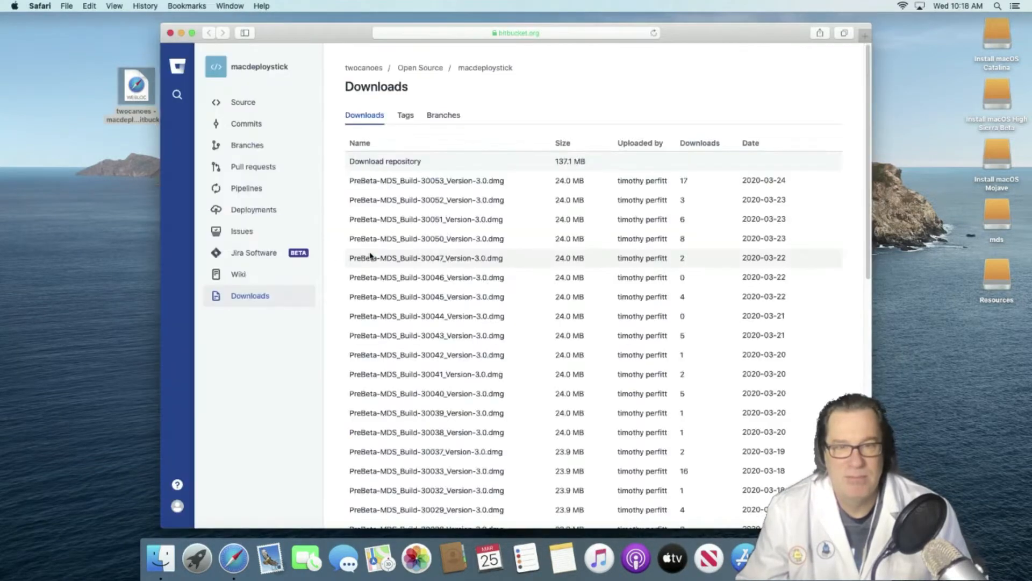
pyautogui.click(379, 180)
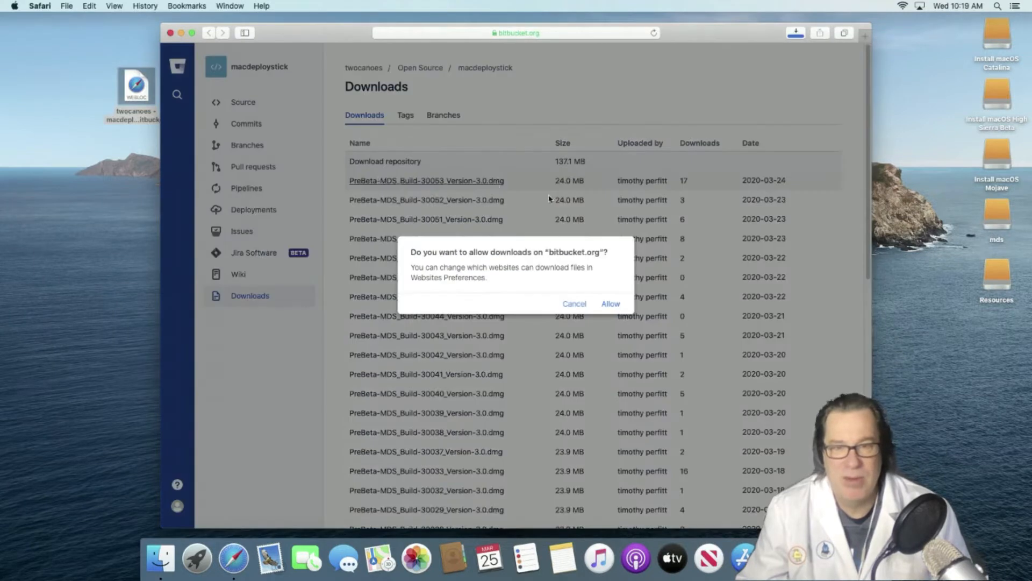
pyautogui.click(610, 304)
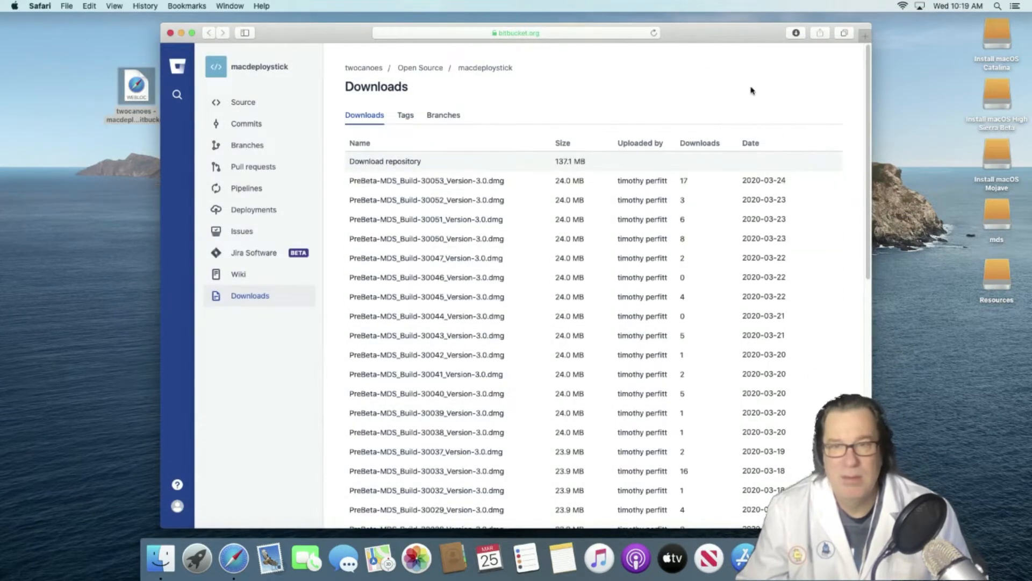
pyautogui.click(790, 35)
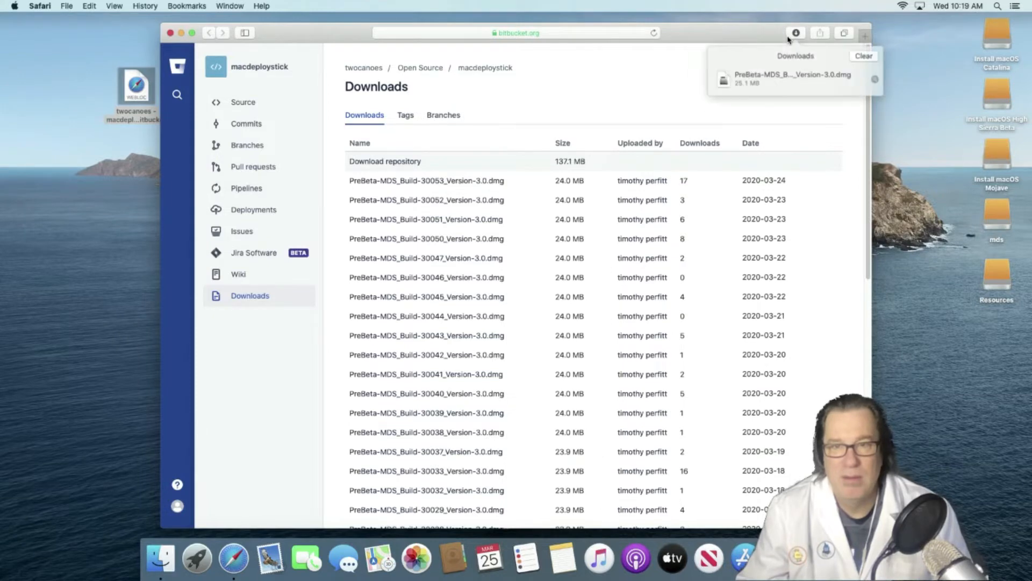
pyautogui.click(783, 72)
pyautogui.doubleClick(783, 72)
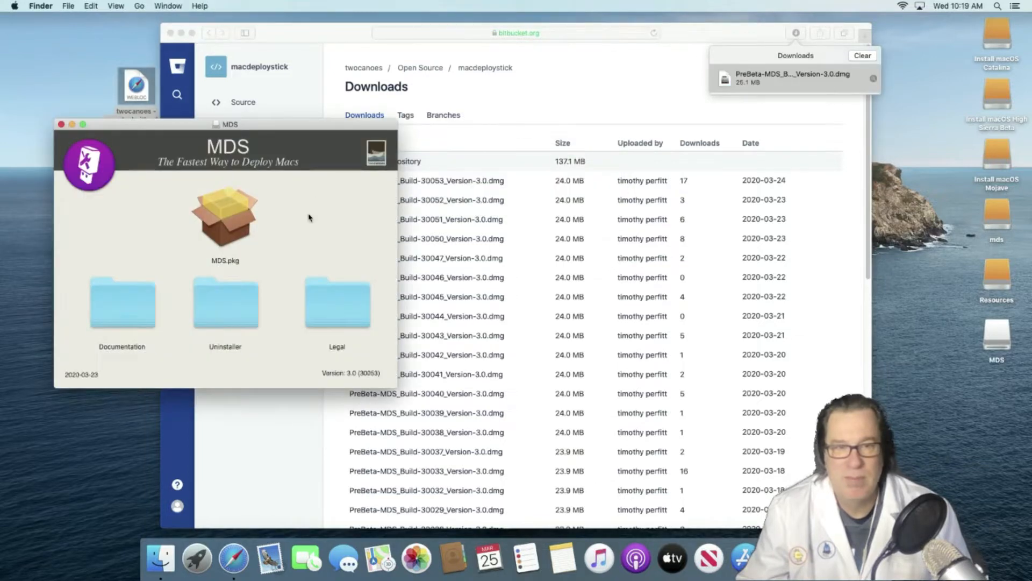
# - Install MDS.pkg on Macintosh HD using the admin password, keeping the installer afterwards
pyautogui.doubleClick(242, 220)
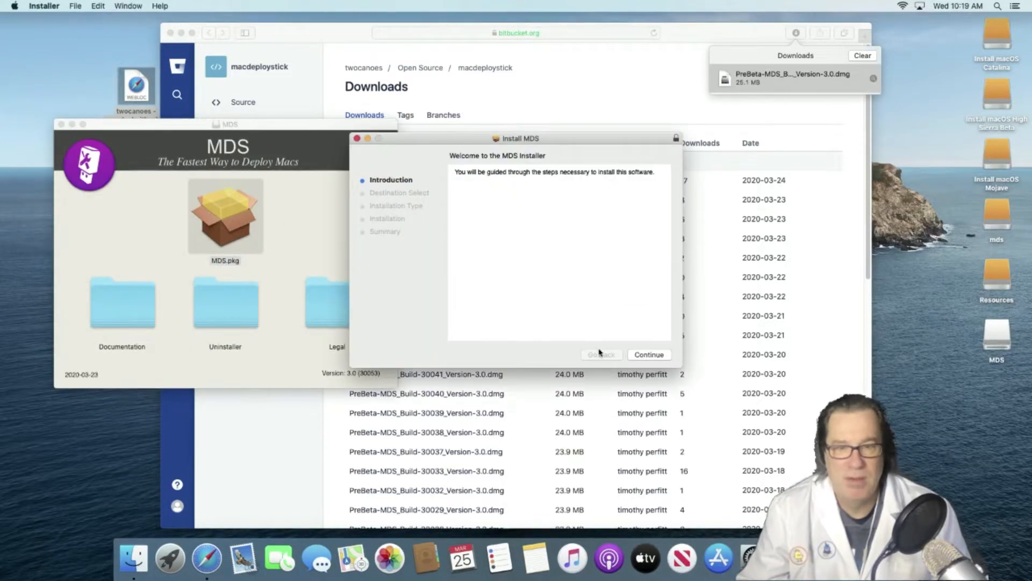
pyautogui.click(650, 355)
pyautogui.click(651, 355)
pyautogui.write('••')
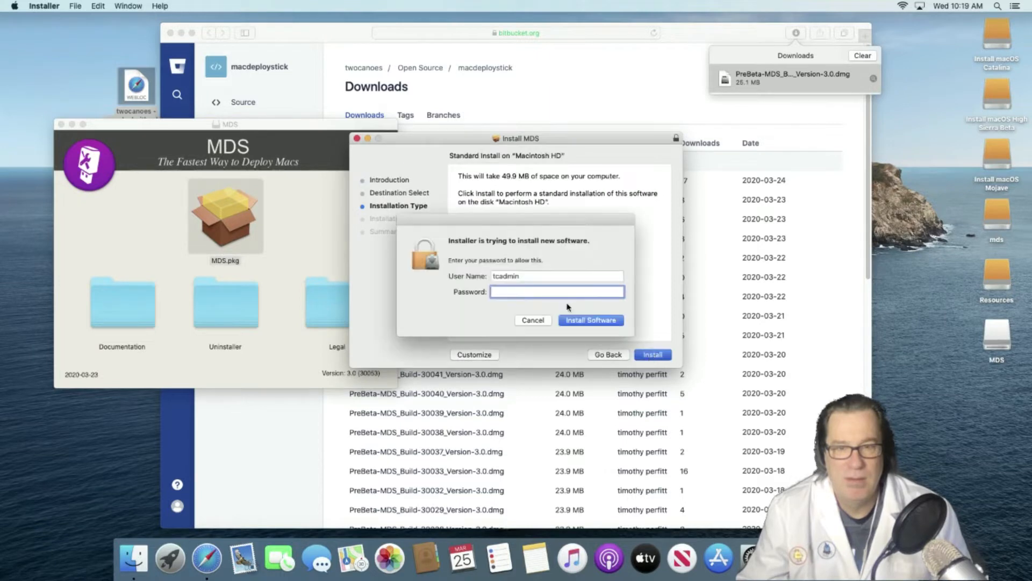
pyautogui.write('••••••••')
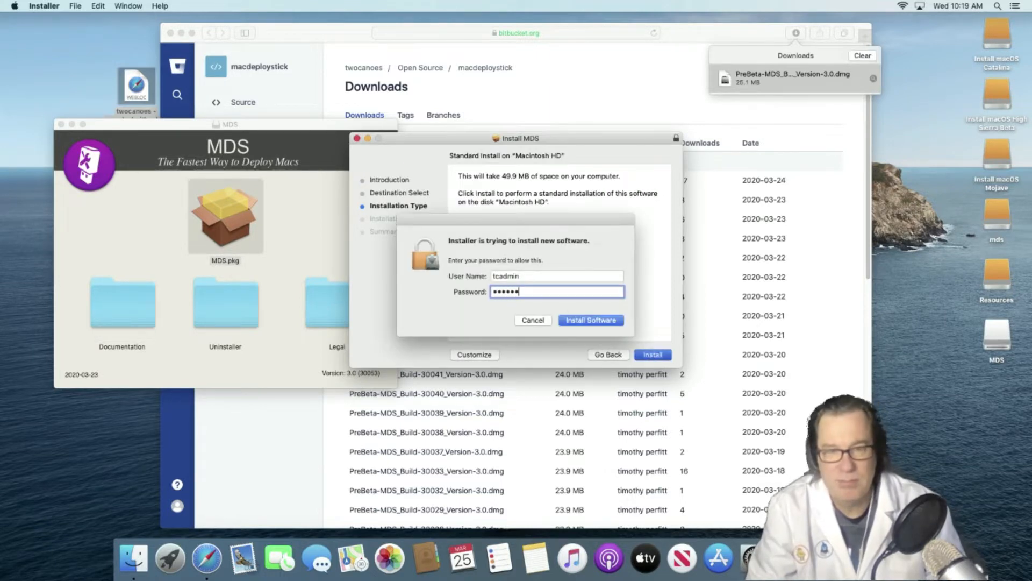
pyautogui.press('Return')
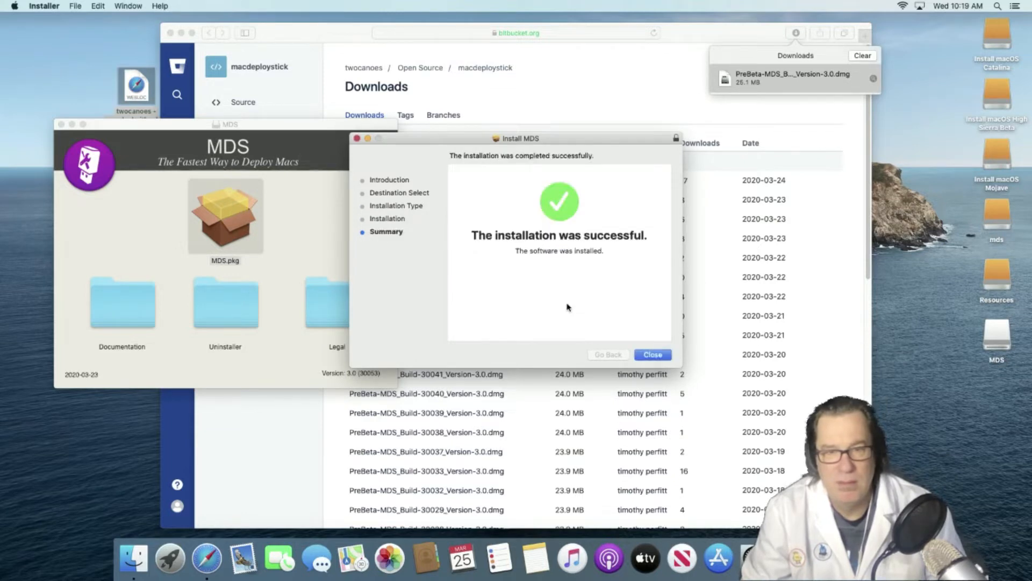
pyautogui.click(660, 356)
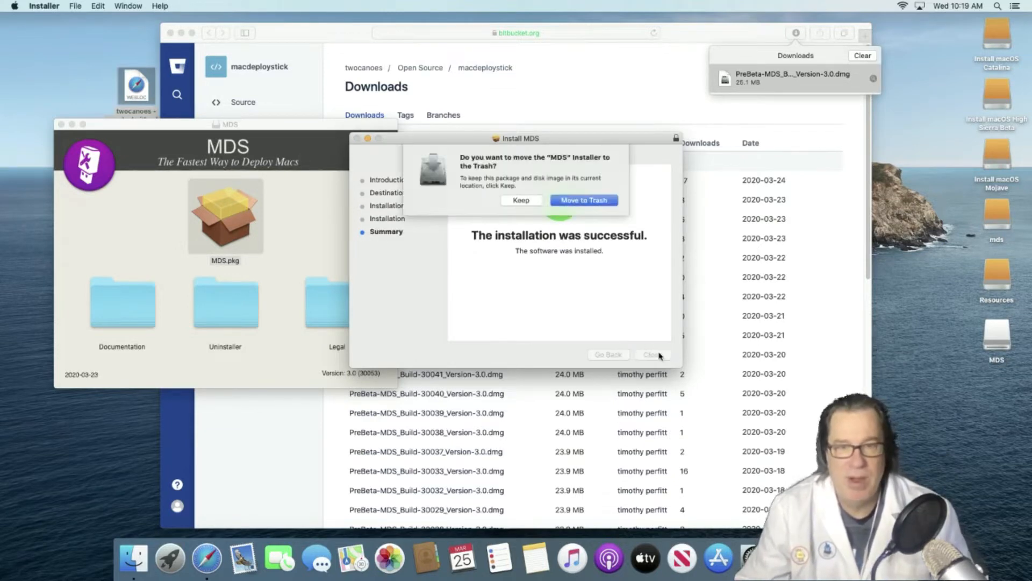
pyautogui.click(530, 203)
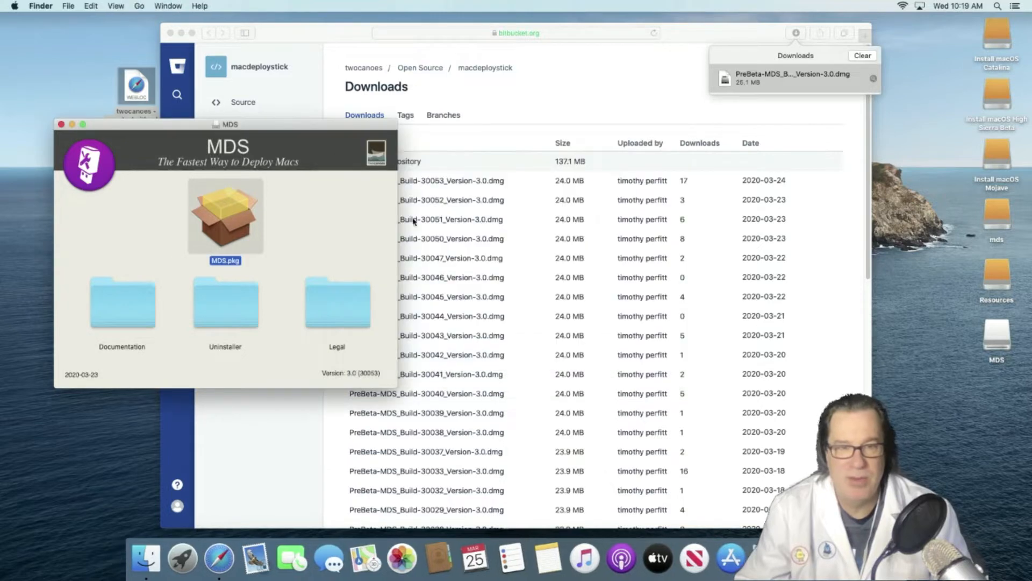
# - Copy SampleScriptsAndResources from the MDS Documentation folder to the desktop and close the Finder windows
pyautogui.doubleClick(116, 302)
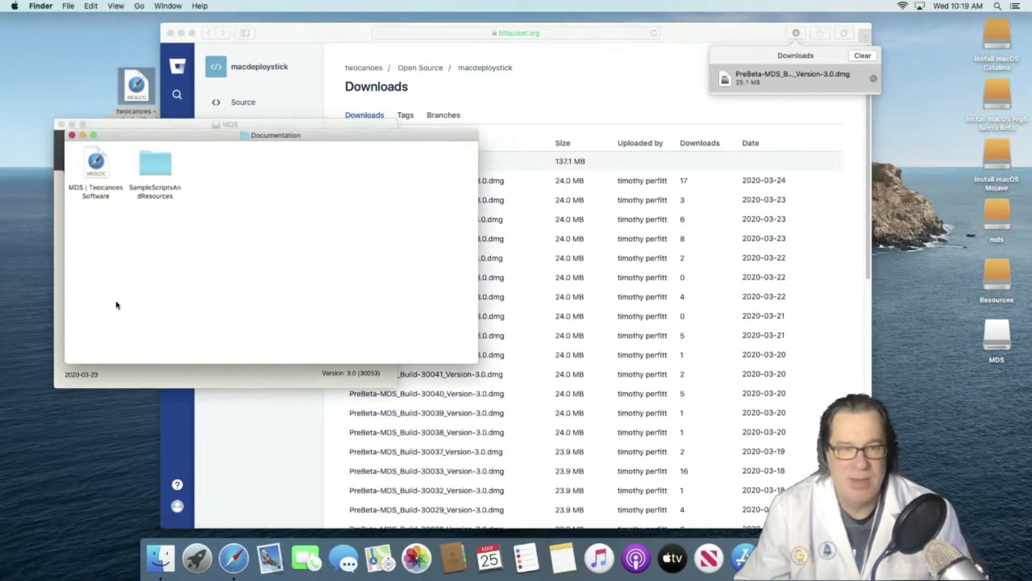
pyautogui.moveTo(151, 173); pyautogui.dragTo(914, 234)
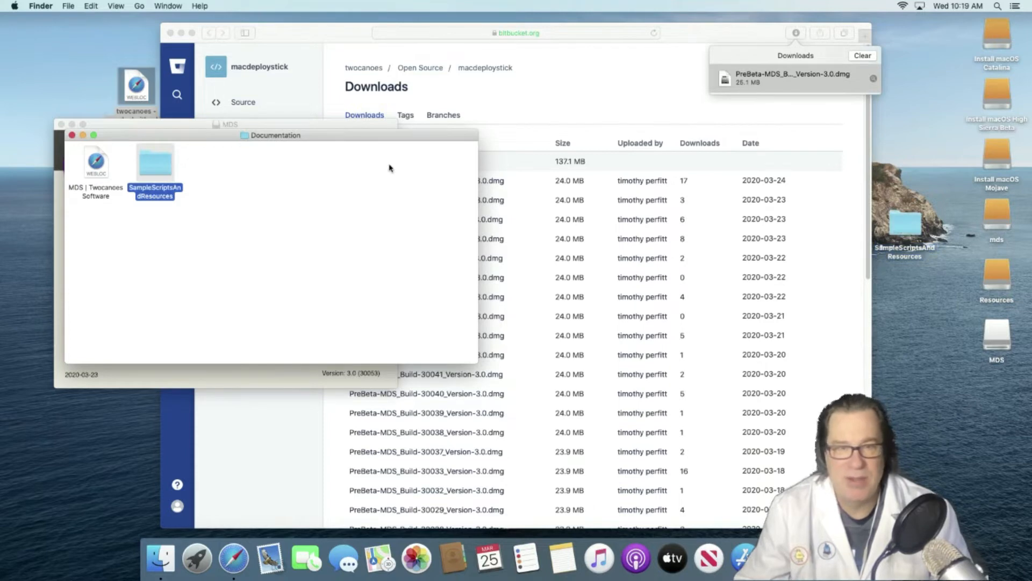
pyautogui.click(72, 135)
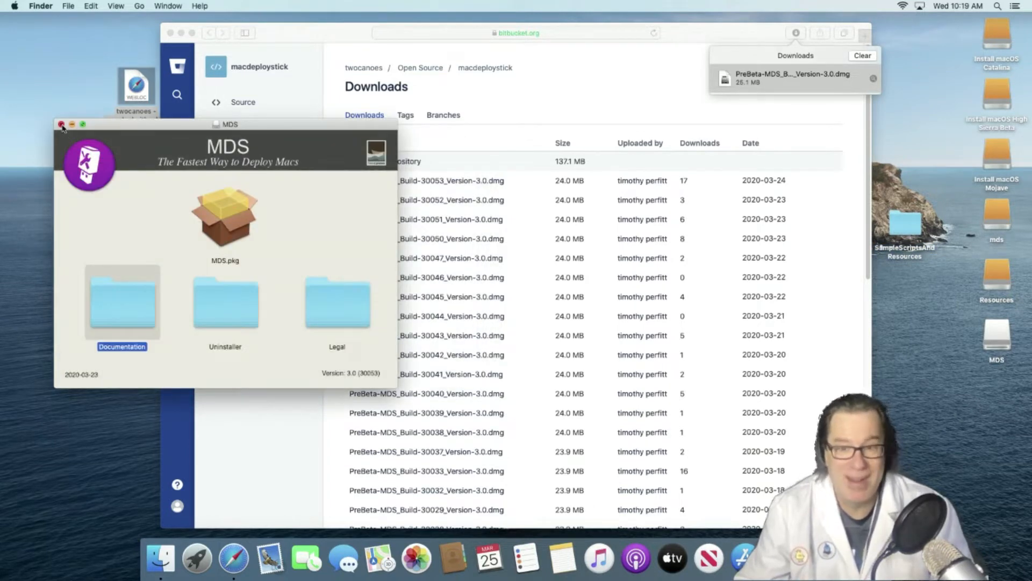
pyautogui.click(62, 124)
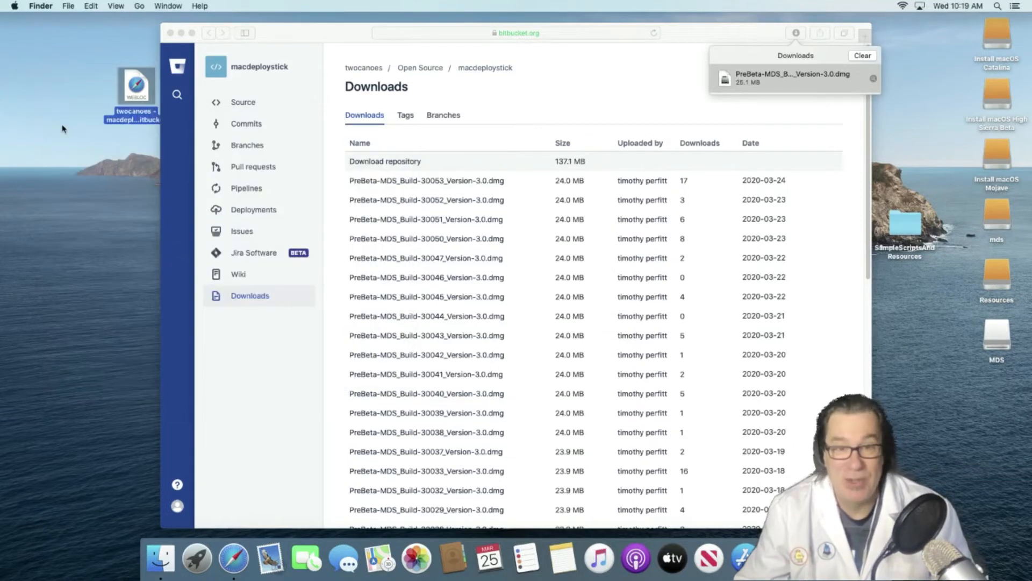
pyautogui.click(433, 38)
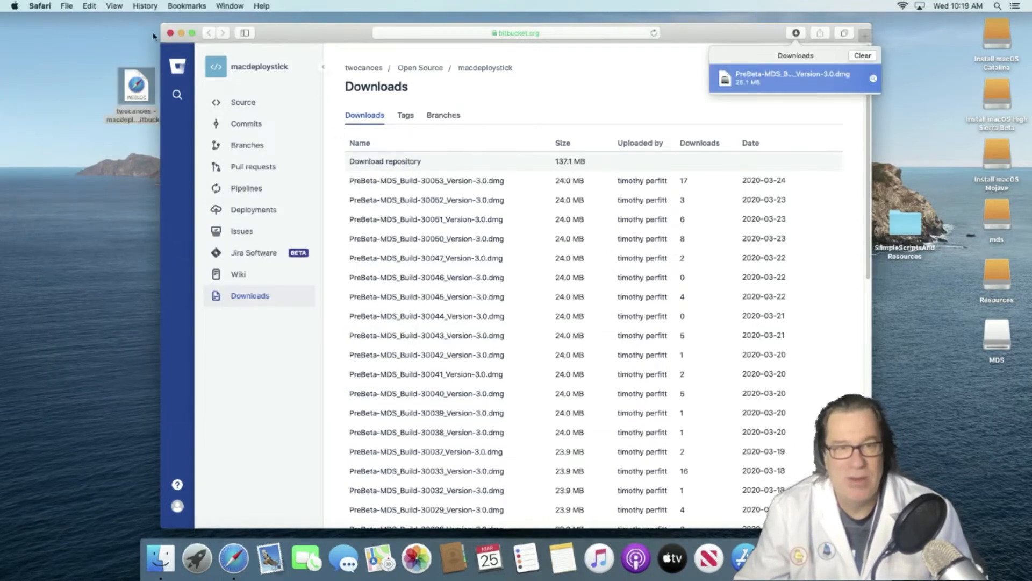
# - Close Safari, launch MDS through Spotlight, and start the self-signed certificate setup for miniserver.local
pyautogui.click(170, 33)
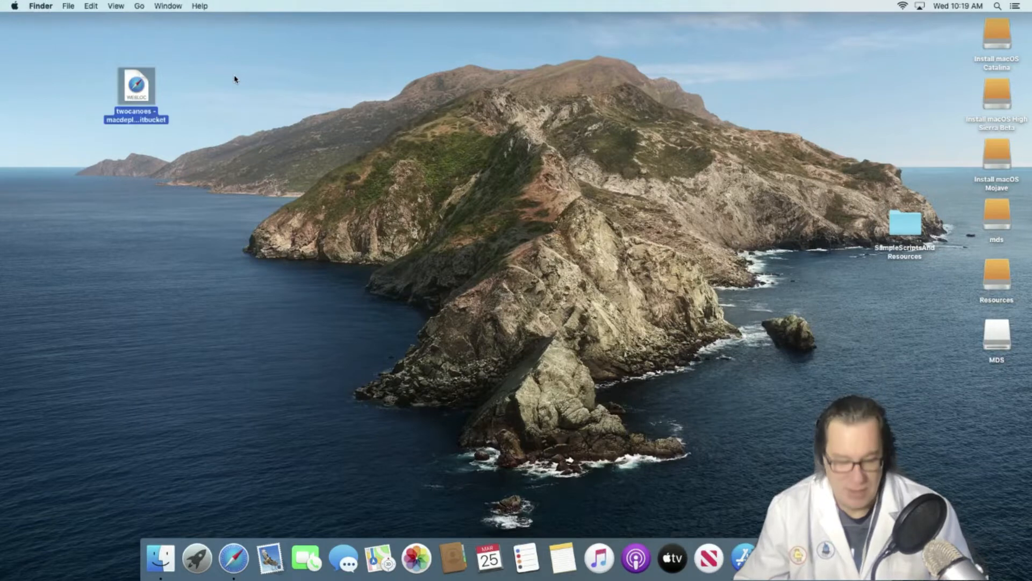
pyautogui.press('super+space')
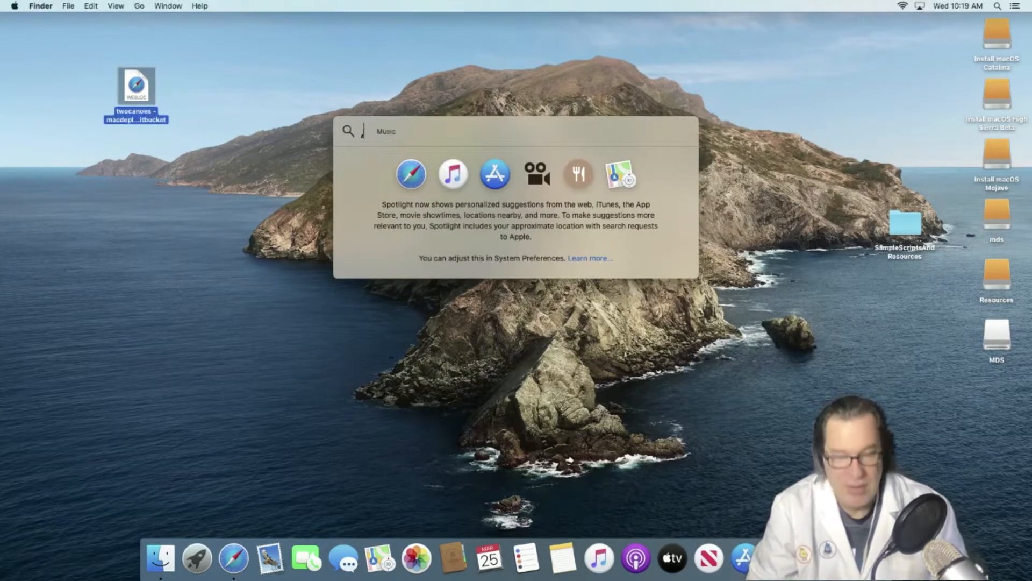
pyautogui.write('mfd')
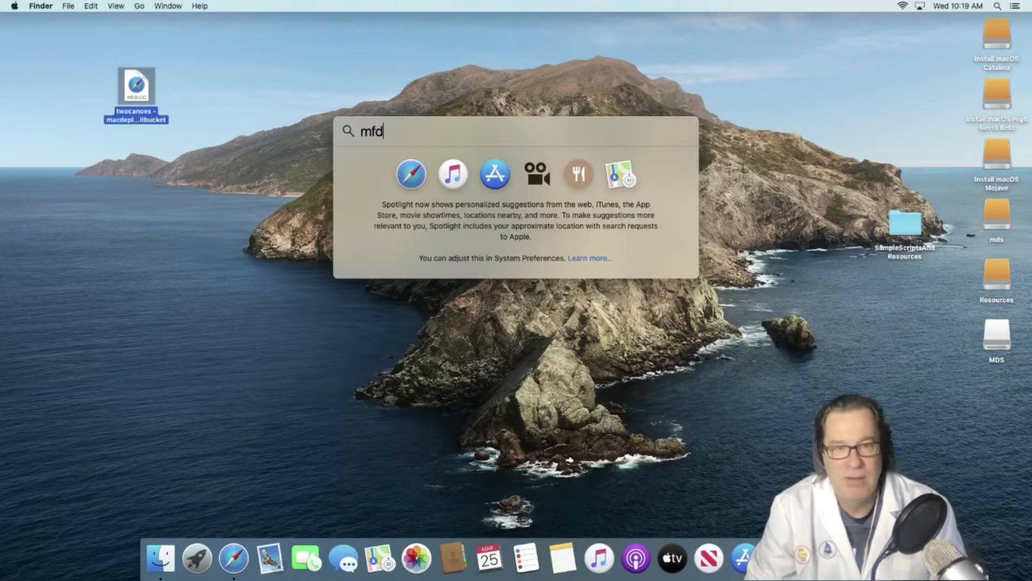
pyautogui.press('BackSpace')
pyautogui.press('BackSpace')
pyautogui.press('BackSpace')
pyautogui.write('mDS')
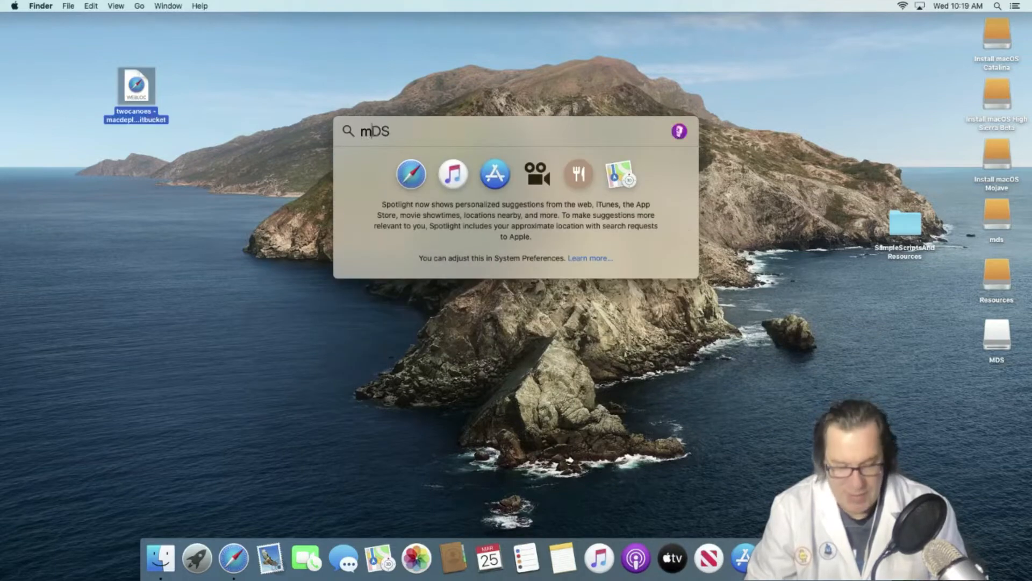
pyautogui.press('Return')
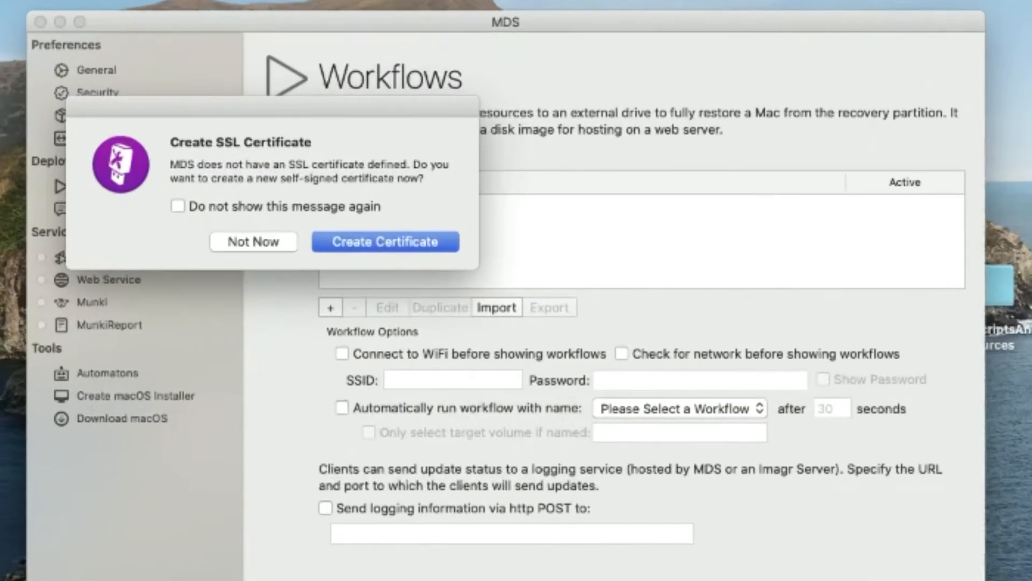
pyautogui.click(355, 248)
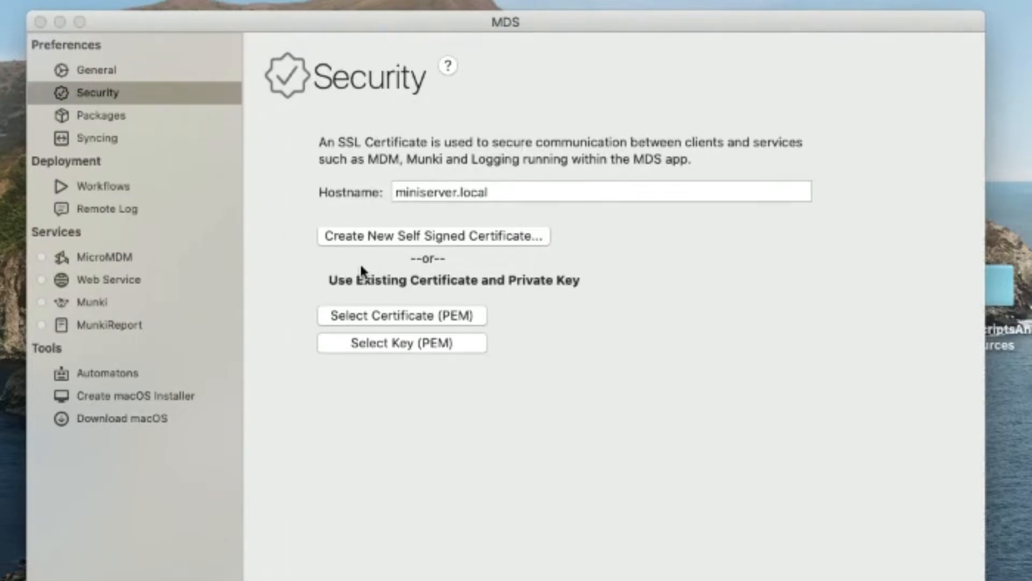
pyautogui.click(321, 21)
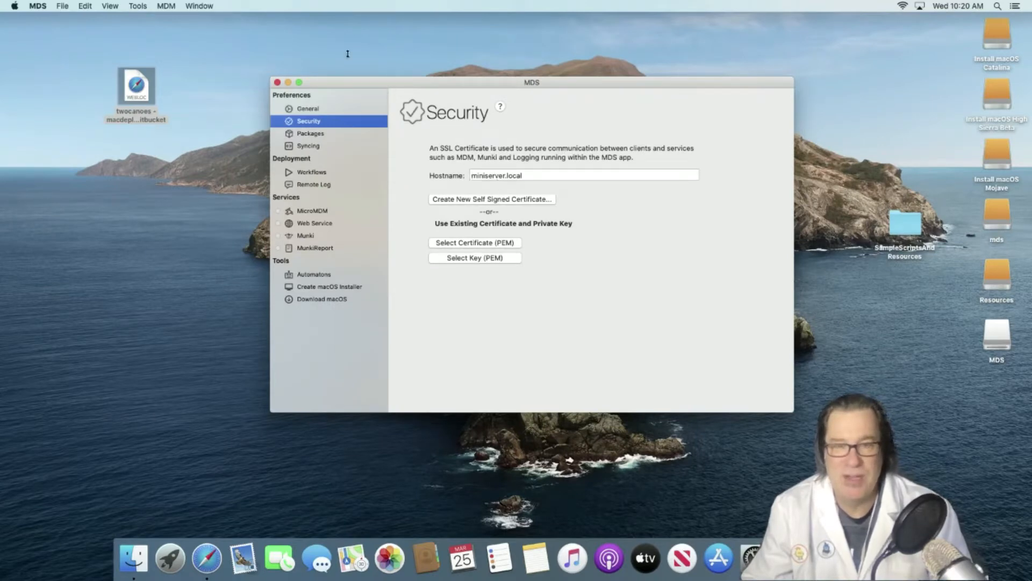
pyautogui.click(14, 6)
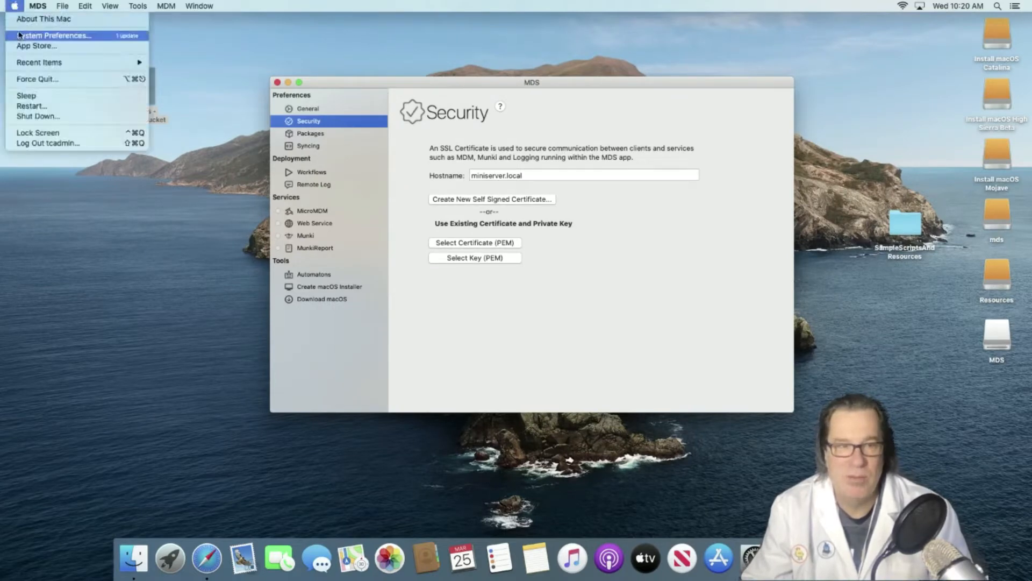
pyautogui.click(19, 35)
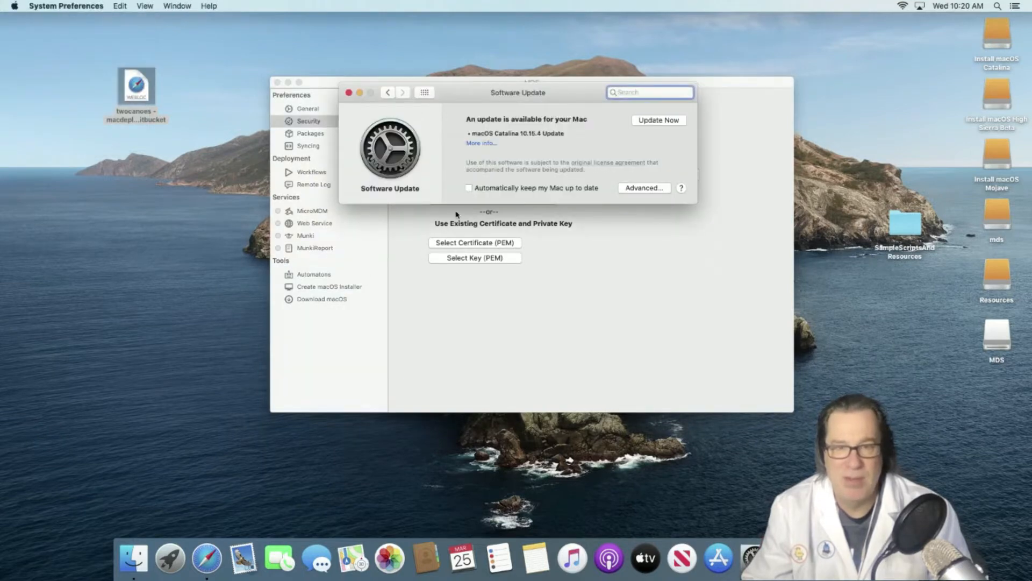
pyautogui.click(425, 92)
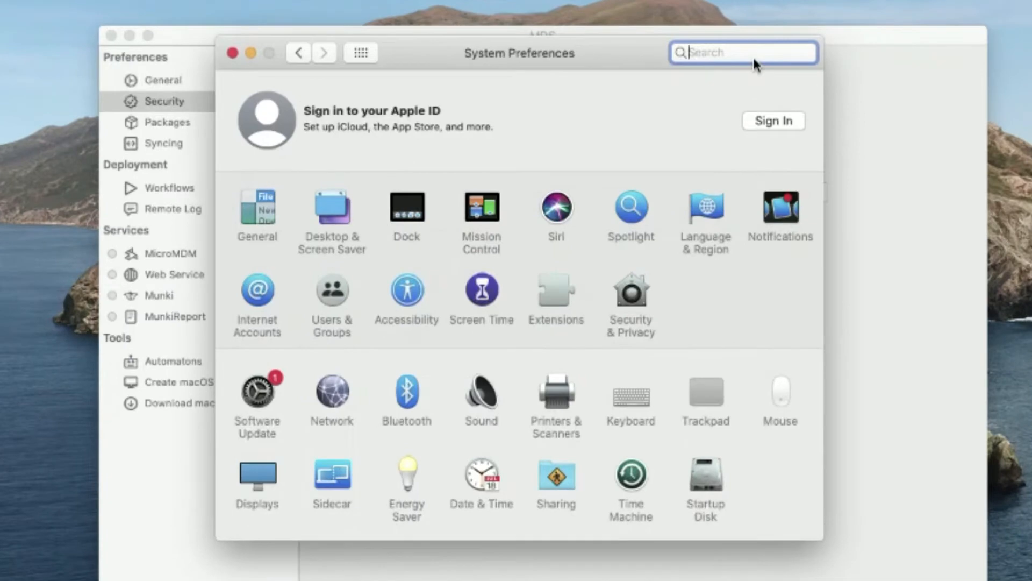
pyautogui.write('sh')
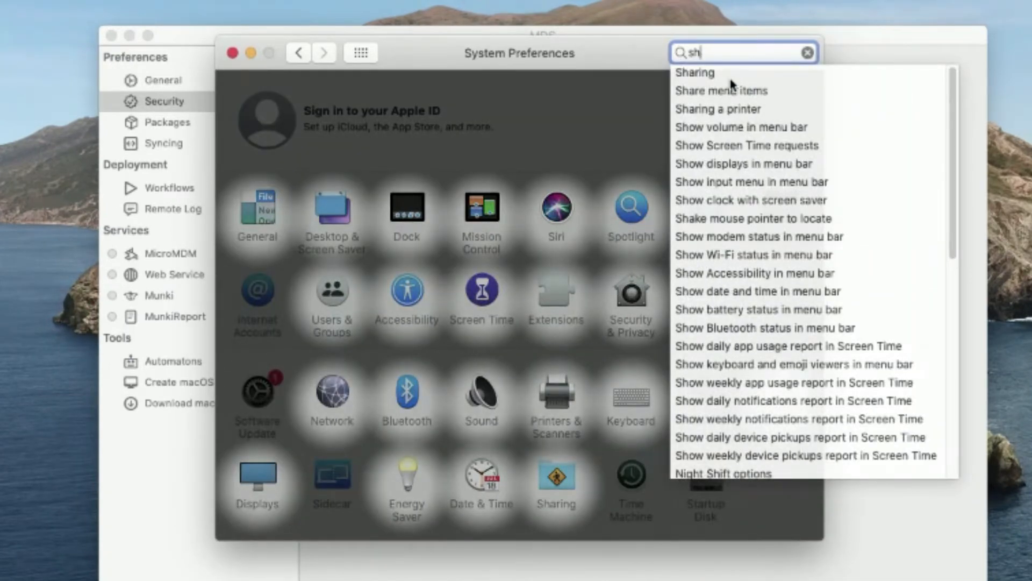
pyautogui.click(728, 75)
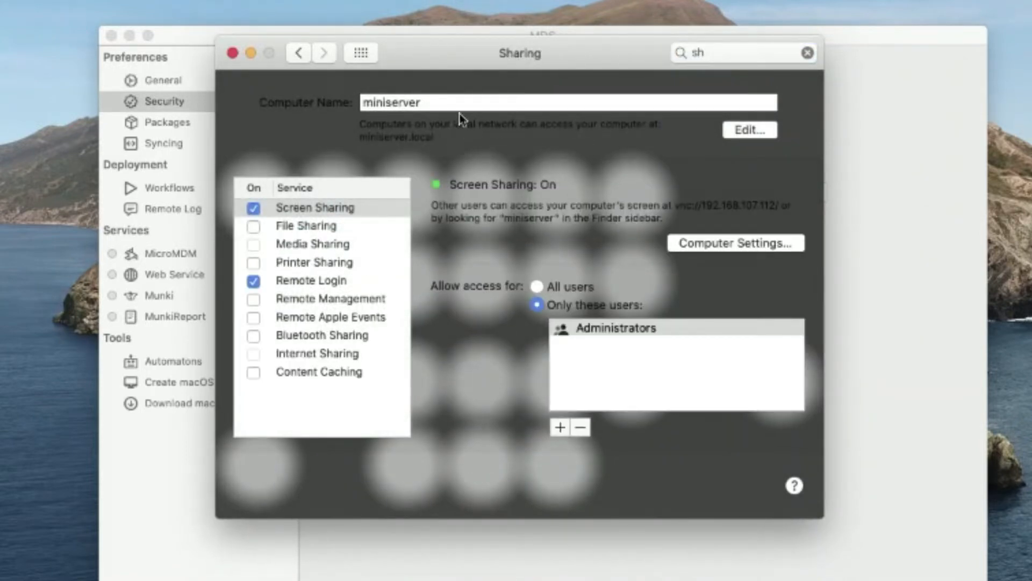
pyautogui.click(808, 52)
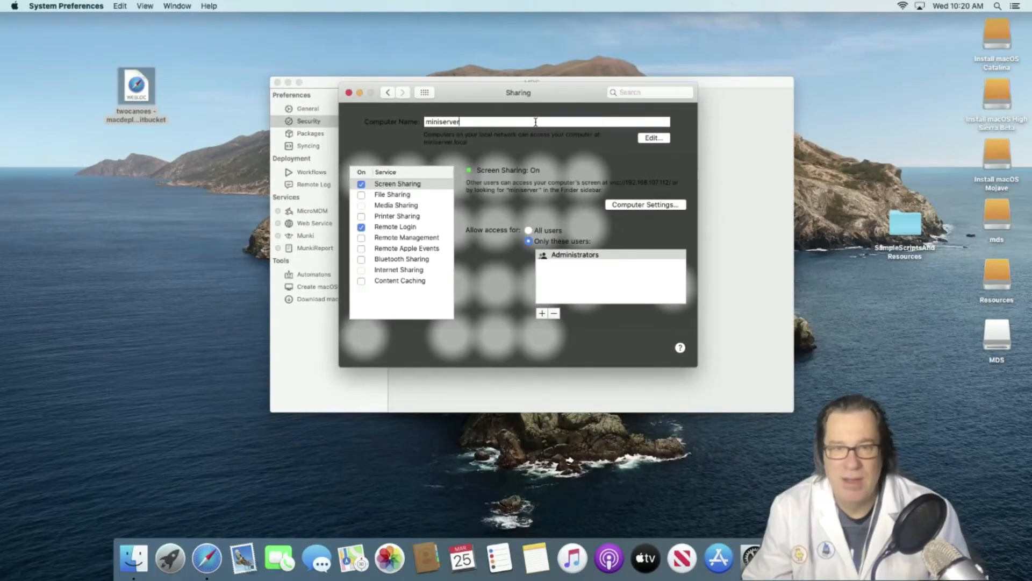
pyautogui.click(538, 122)
pyautogui.moveTo(499, 95); pyautogui.dragTo(235, 145)
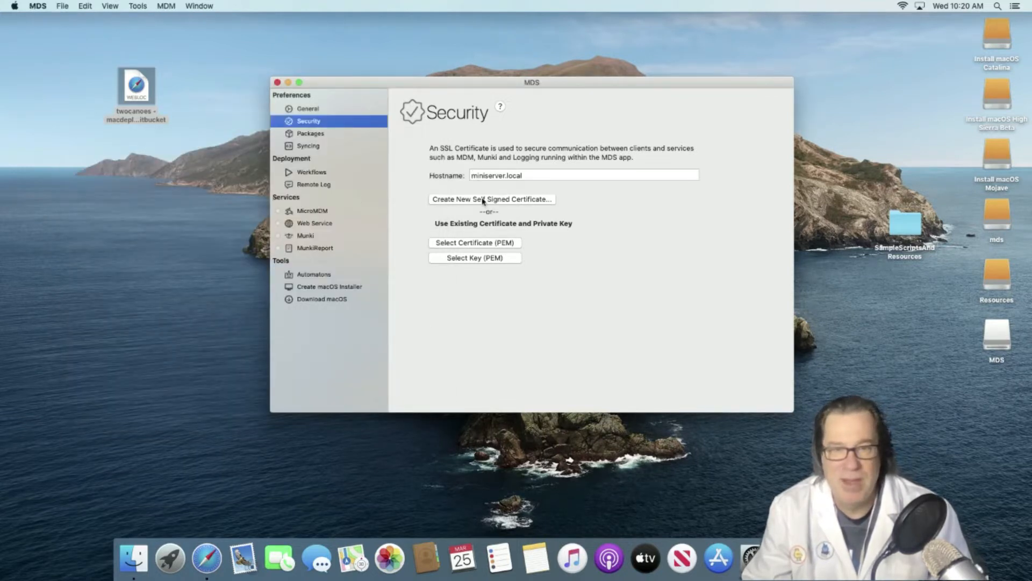
# - Create the miniserver.local self-signed certificate and key, saving them in a new home-folder 'ssl' folder
pyautogui.click(436, 199)
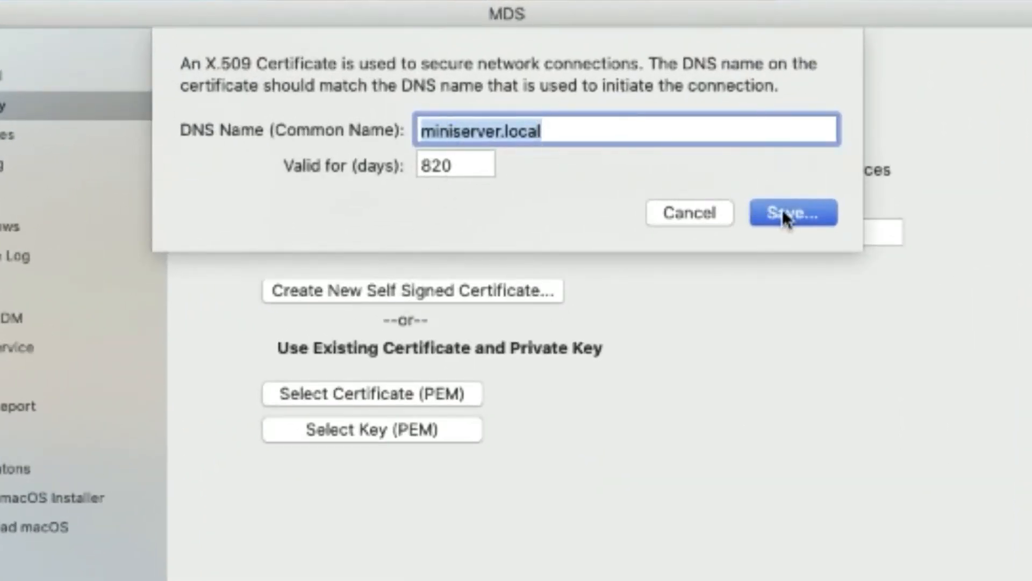
pyautogui.click(780, 211)
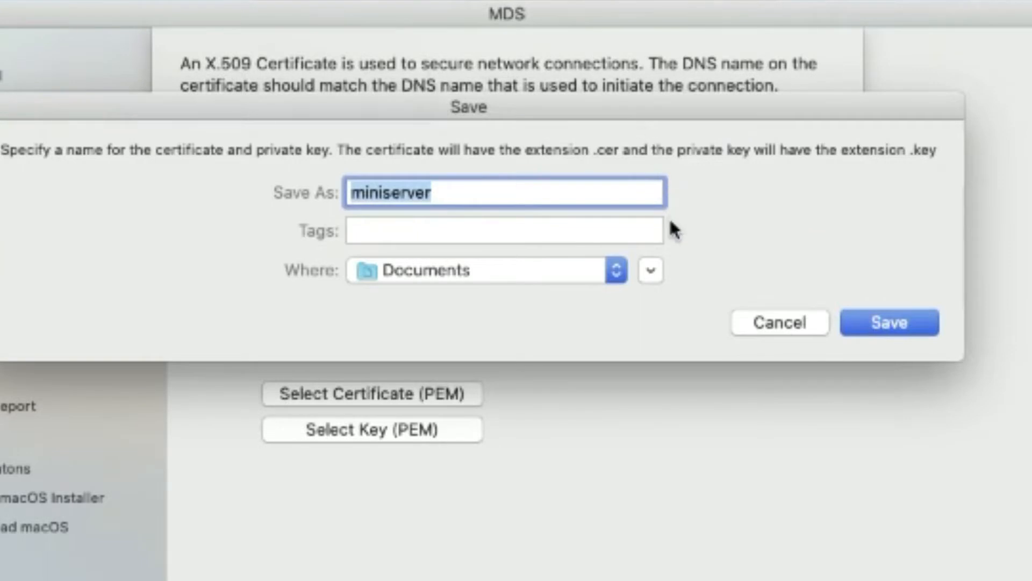
pyautogui.press('shift+super+h')
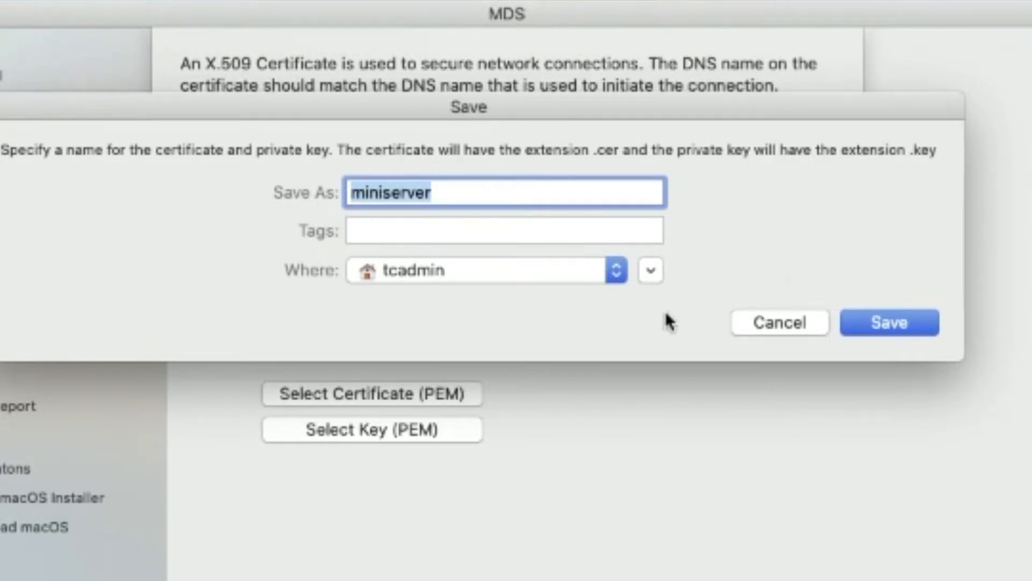
pyautogui.click(642, 282)
pyautogui.press('super+shift+n')
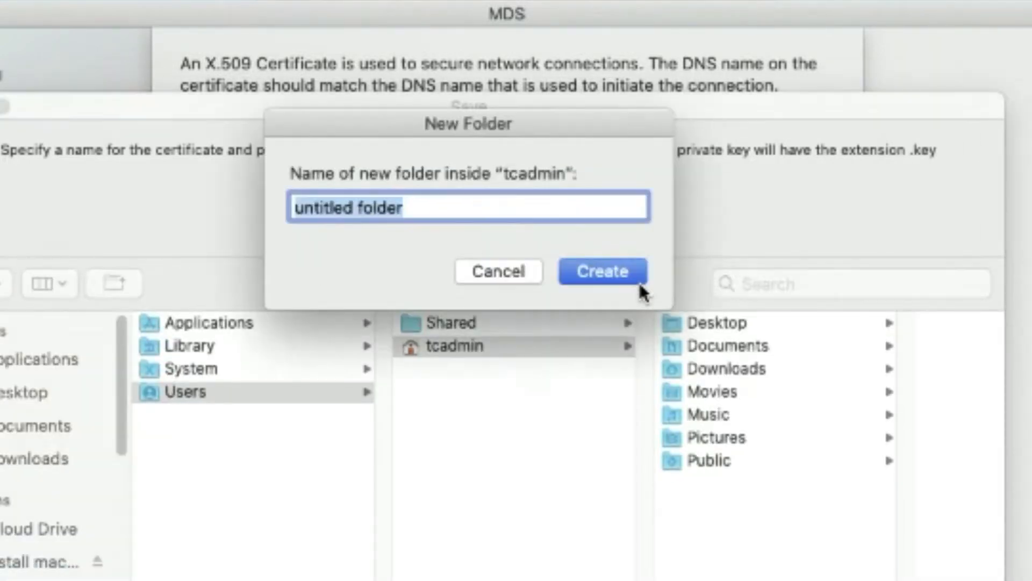
pyautogui.write('ssl')
pyautogui.press('Return')
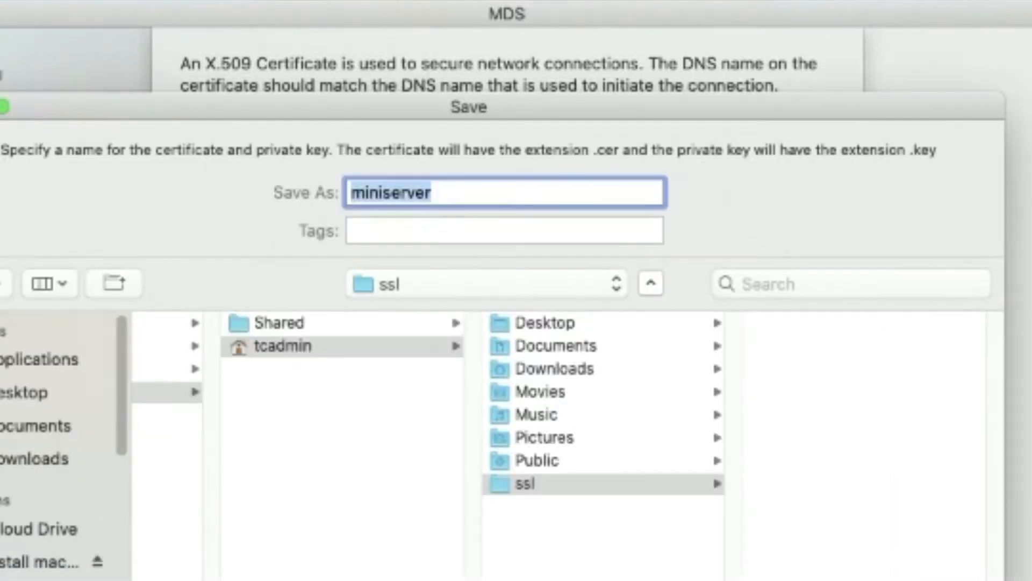
pyautogui.press('Return')
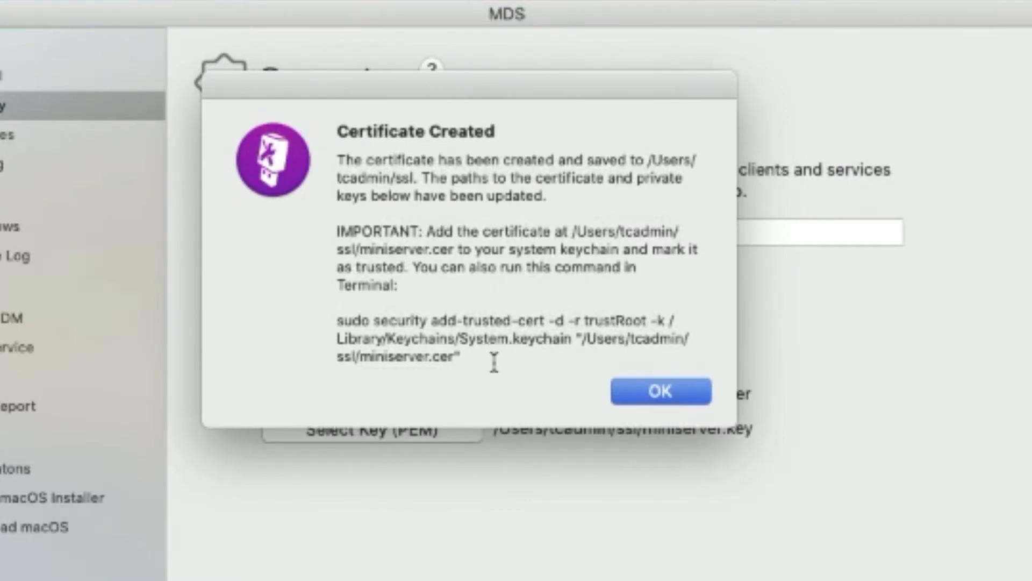
# - Copy the keychain trust command shown after the certificate is created
pyautogui.moveTo(484, 357); pyautogui.dragTo(330, 320)
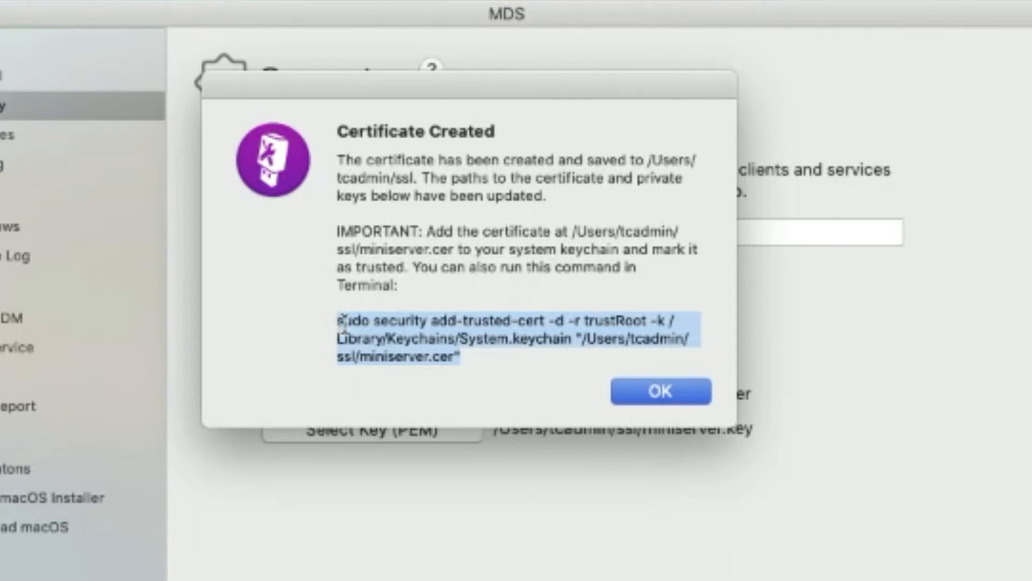
pyautogui.rightClick(366, 330)
pyautogui.click(416, 446)
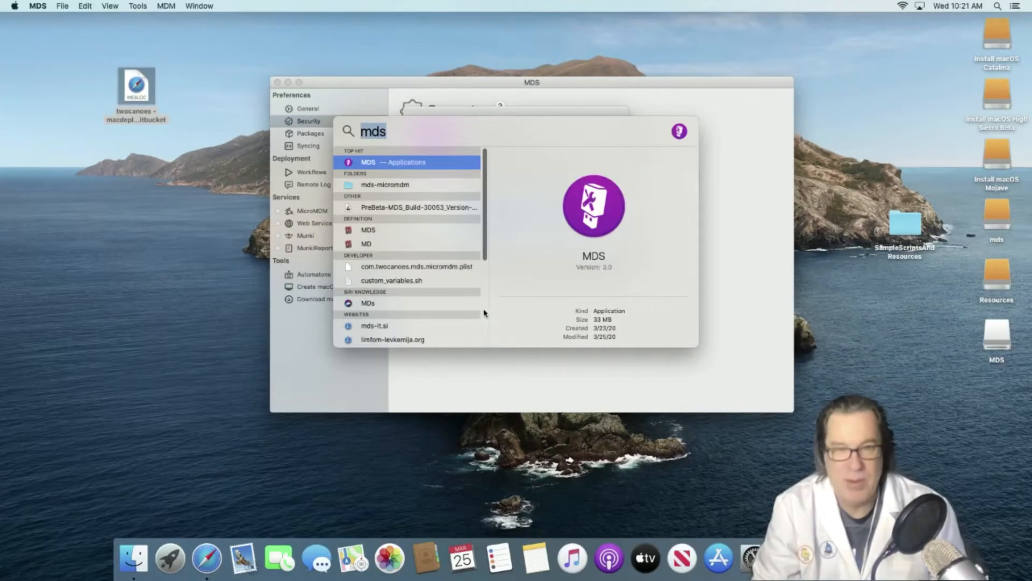
# - Run the pasted sudo security add-trusted-cert command in Terminal, then dismiss the Certificate Created notice
pyautogui.write('term')
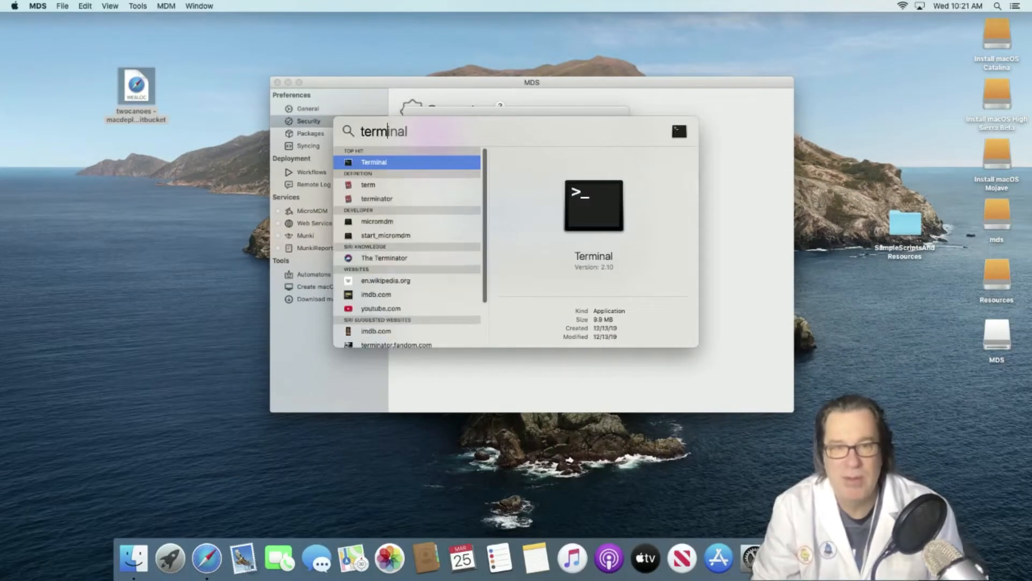
pyautogui.press('Return')
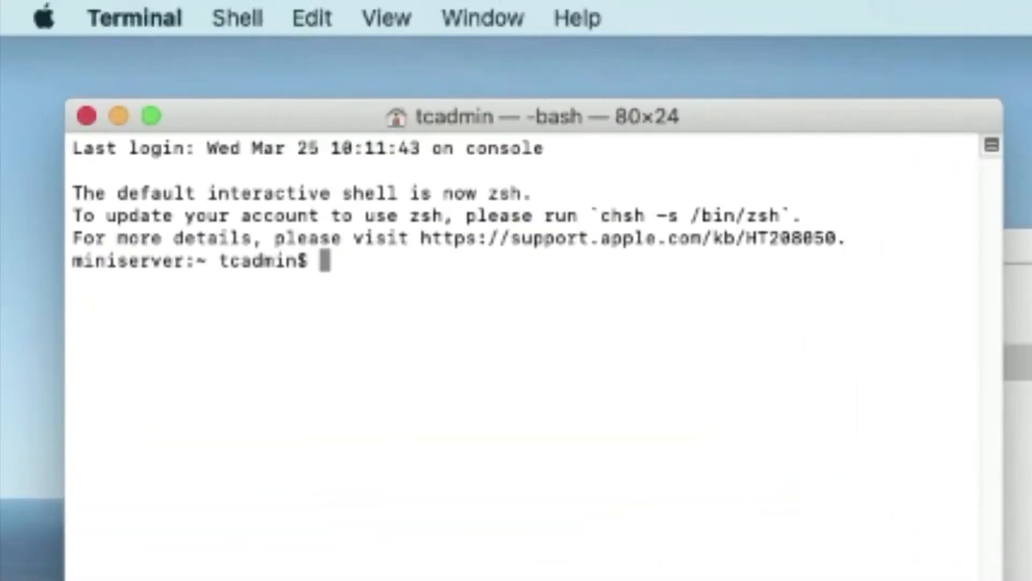
pyautogui.press('super+v')
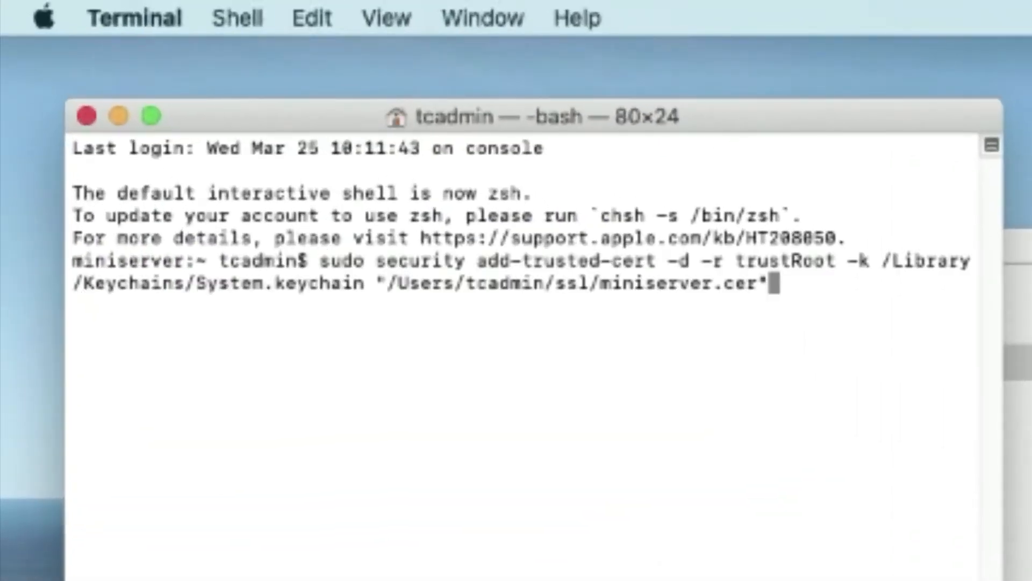
pyautogui.press('Return')
pyautogui.press('Return')
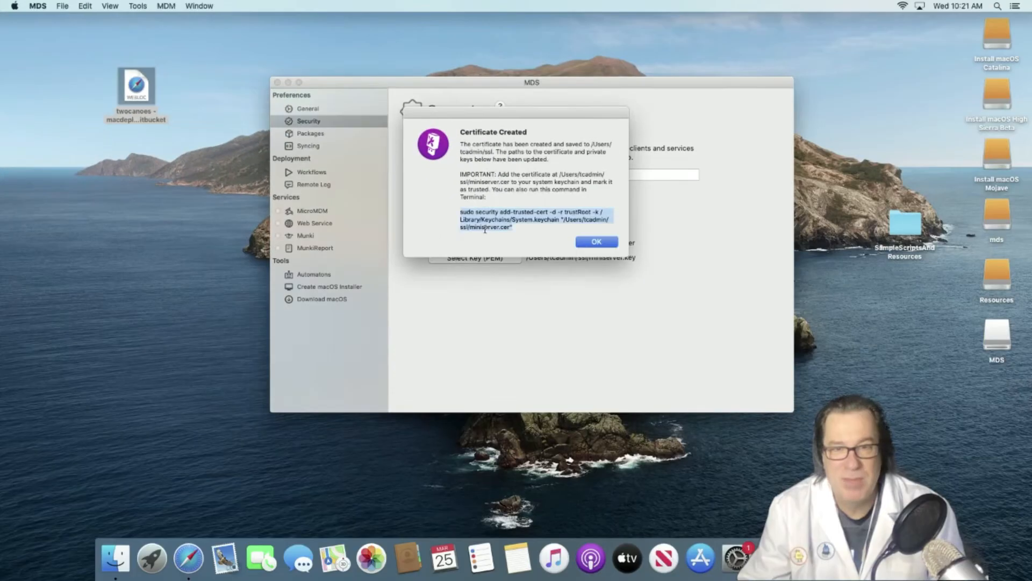
pyautogui.click(594, 242)
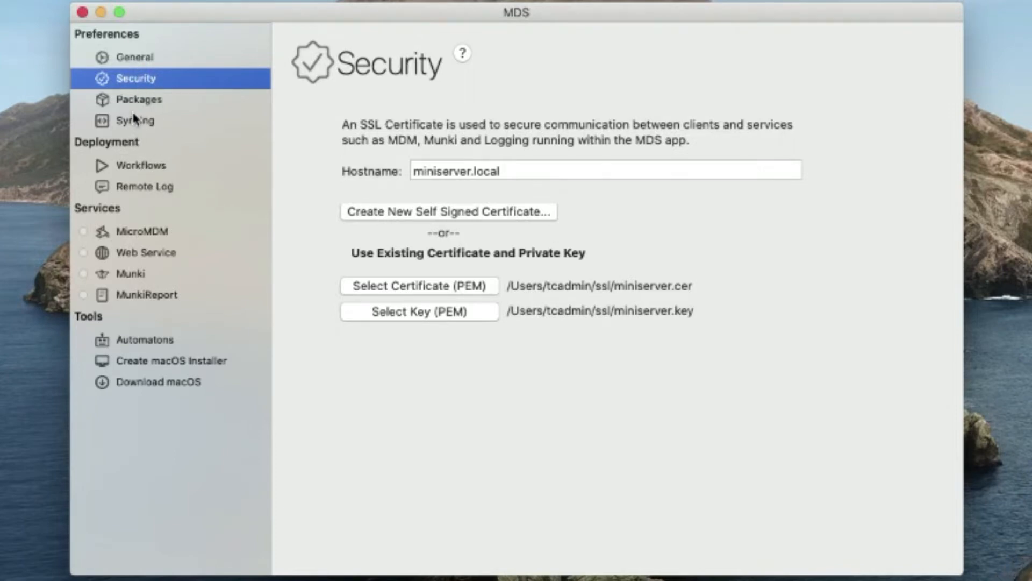
# - Unlock the Munki Server settings with the admin password and install the helper tool
pyautogui.click(166, 252)
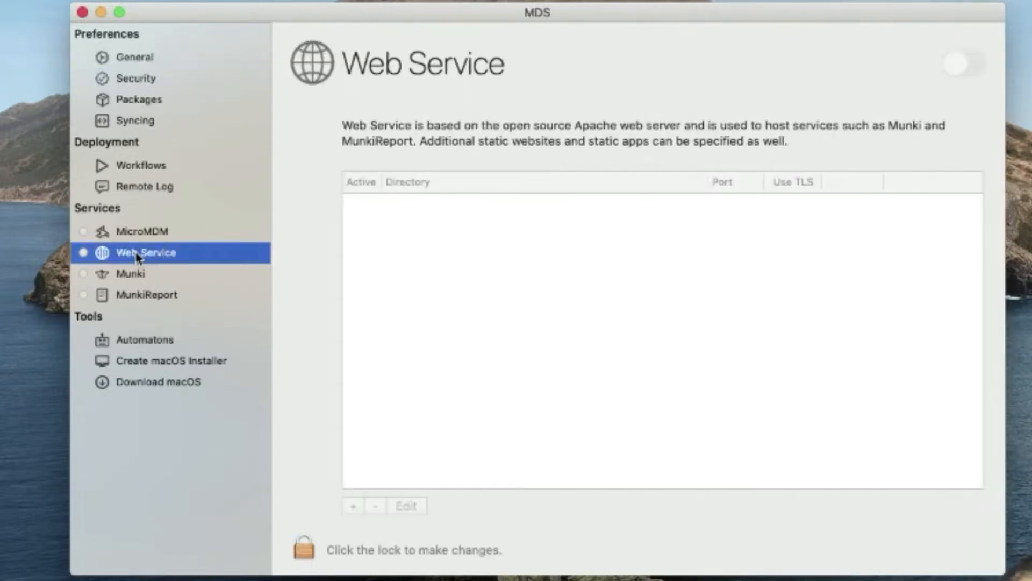
pyautogui.click(135, 282)
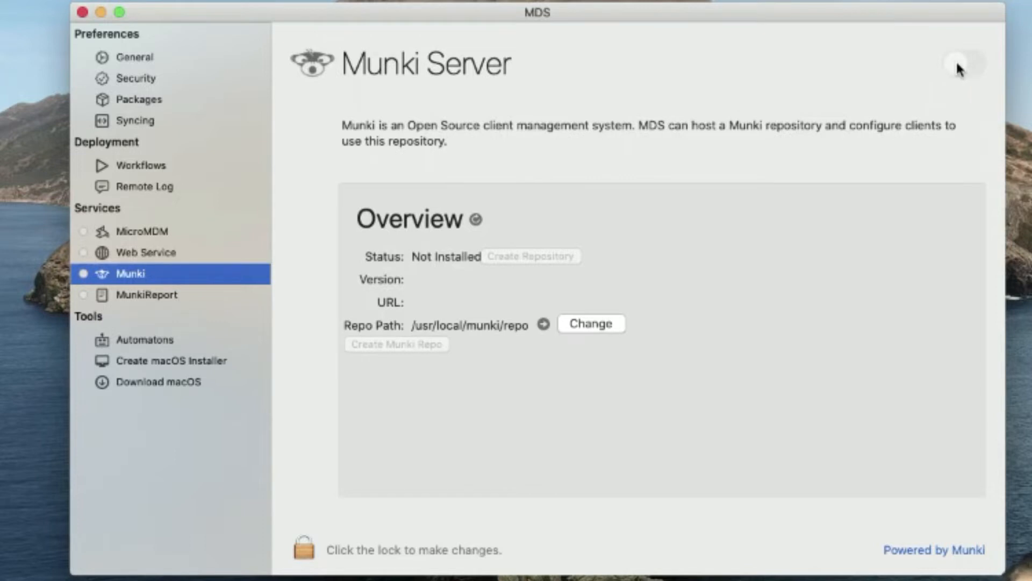
pyautogui.click(305, 551)
pyautogui.write('**********')
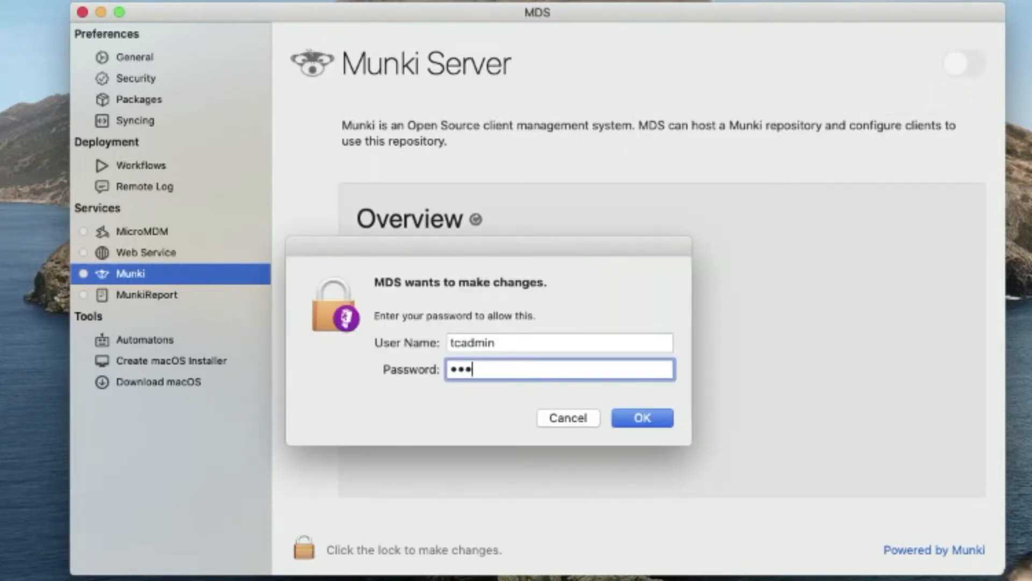
pyautogui.press('Return')
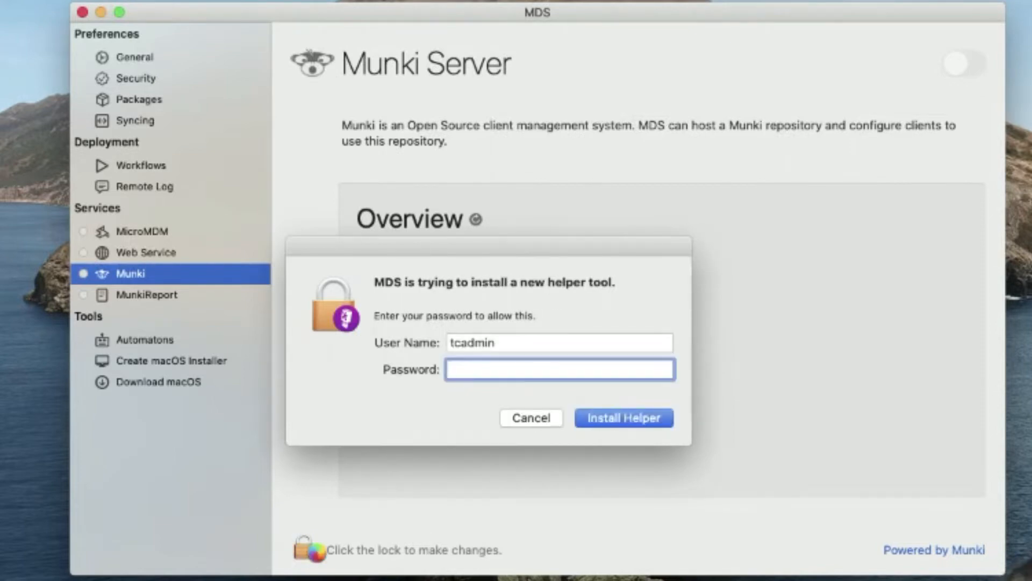
pyautogui.write('********')
pyautogui.press('Return')
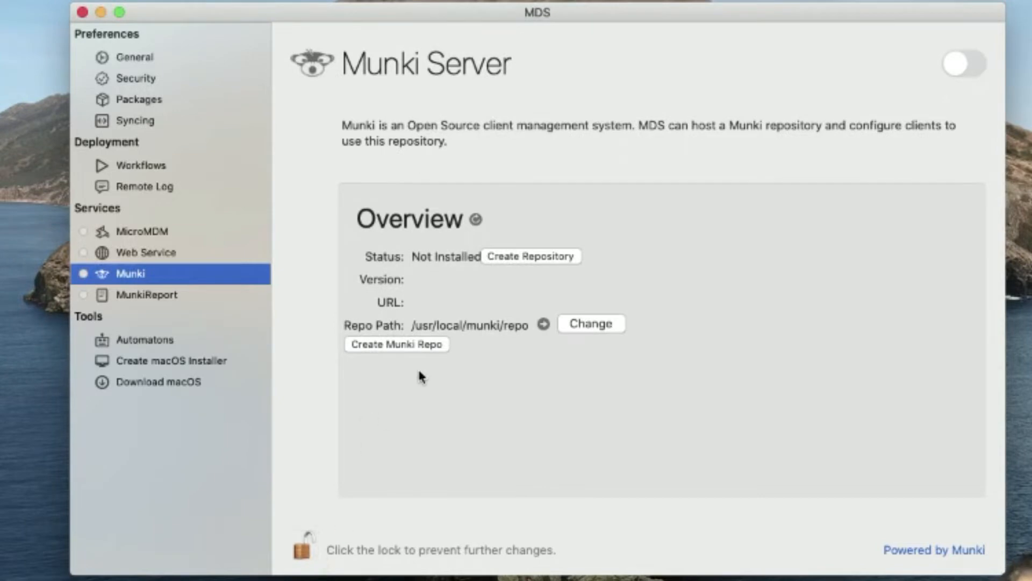
# - Turn on Munki, then download munkitools-4.1.1.3931.pkg from the GitHub release and show it in Downloads
pyautogui.click(976, 73)
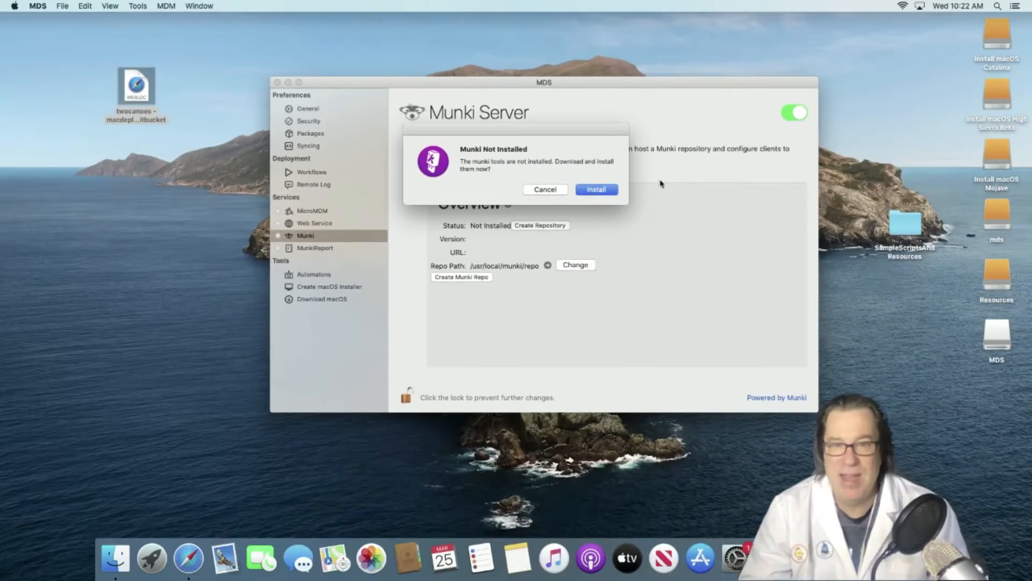
pyautogui.click(608, 191)
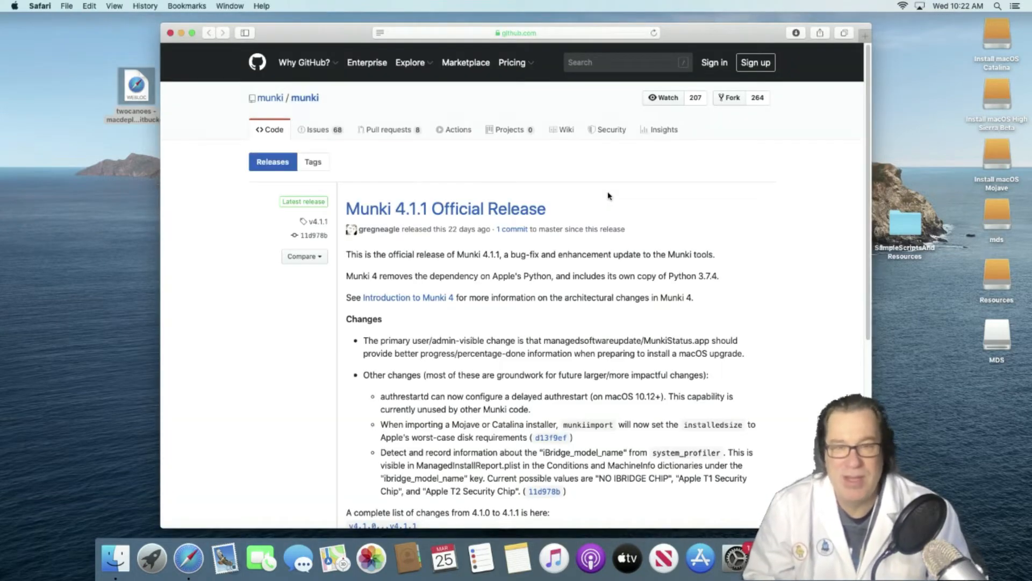
pyautogui.scroll(-6, 592, 214)
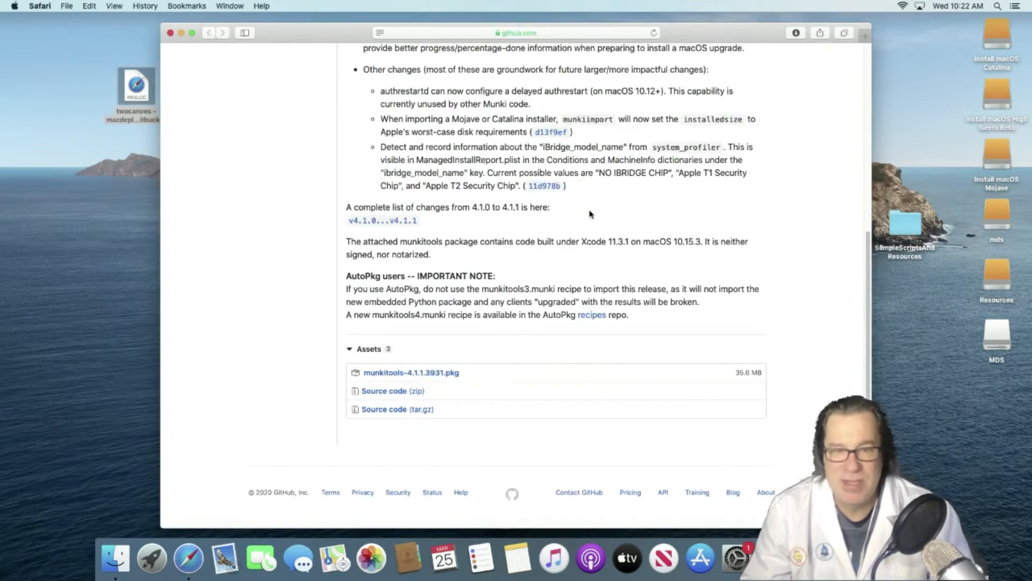
pyautogui.click(443, 376)
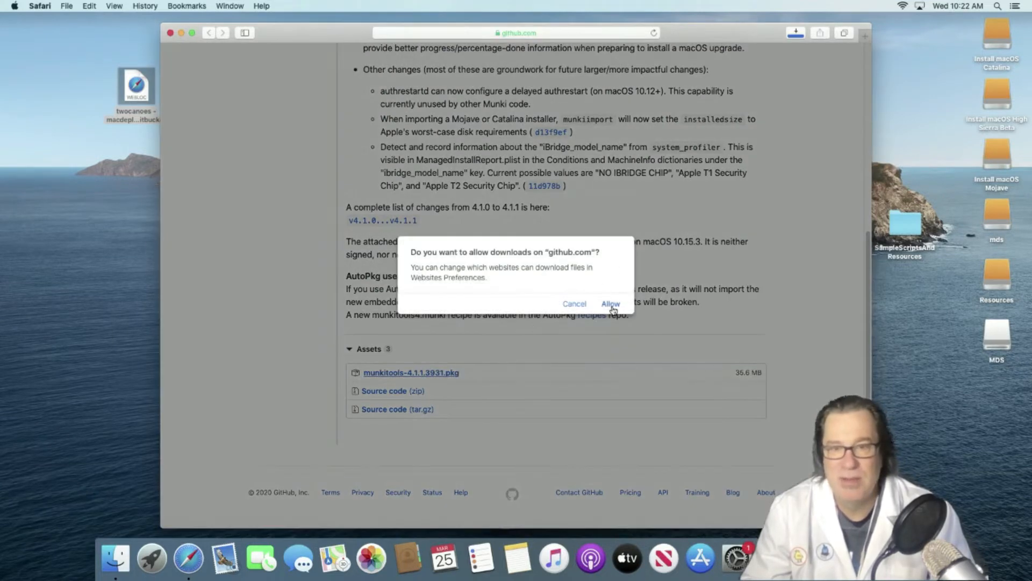
pyautogui.click(611, 305)
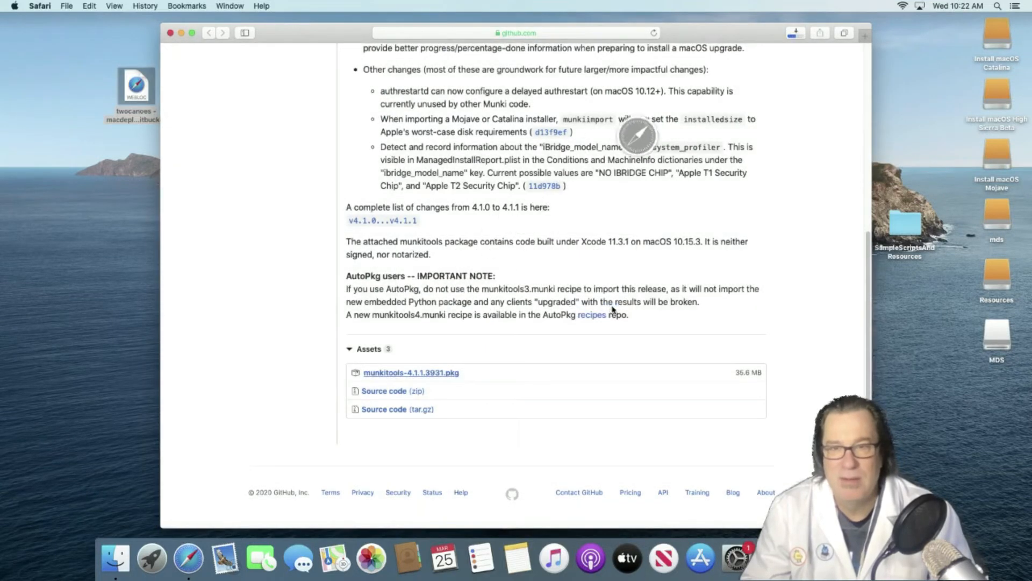
pyautogui.click(796, 33)
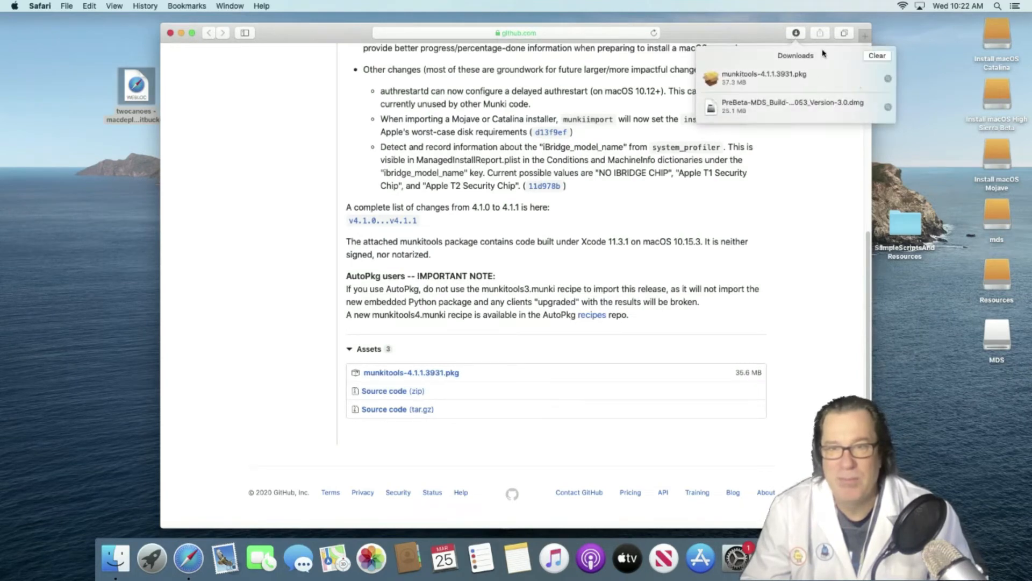
pyautogui.click(888, 79)
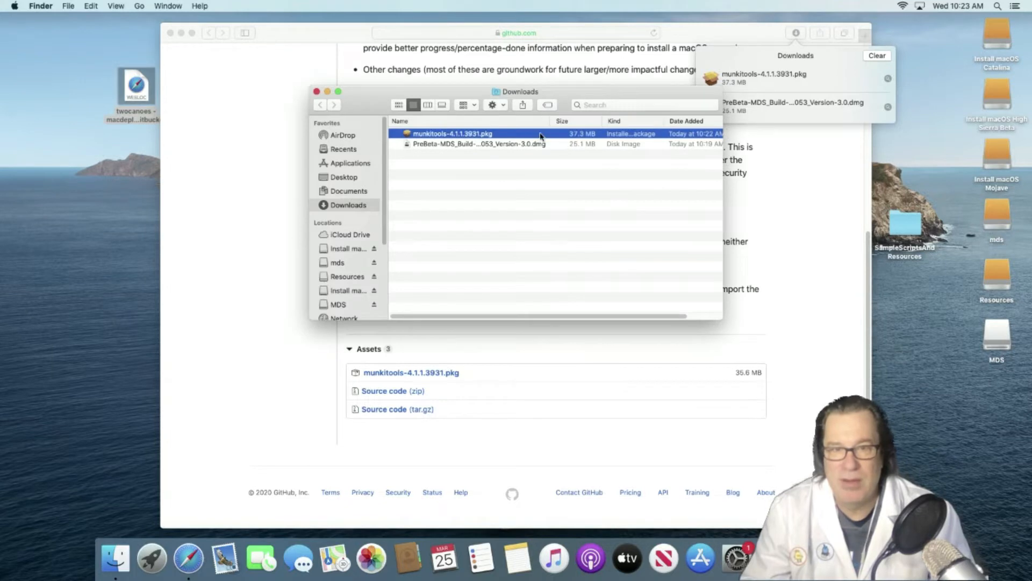
# - Install the unverified munkitools 4.1.1 package on Macintosh HD using the admin password
pyautogui.rightClick(542, 134)
pyautogui.click(544, 139)
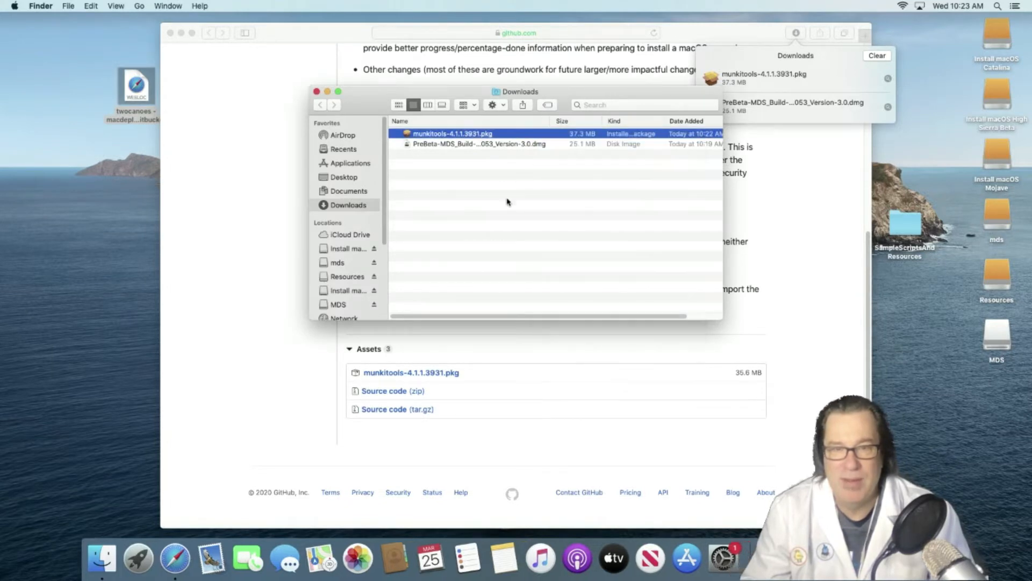
pyautogui.click(561, 232)
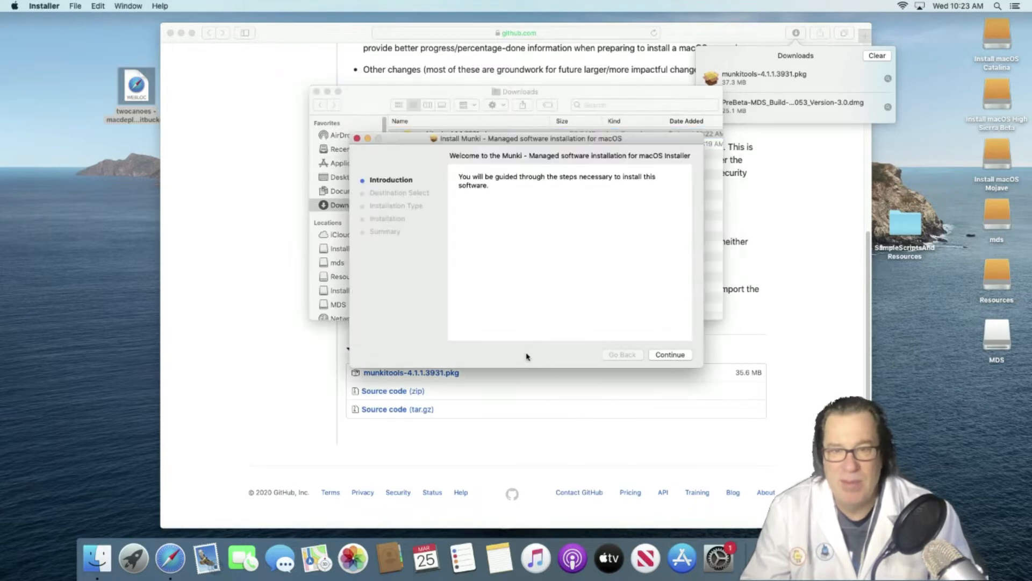
pyautogui.click(670, 355)
pyautogui.click(674, 354)
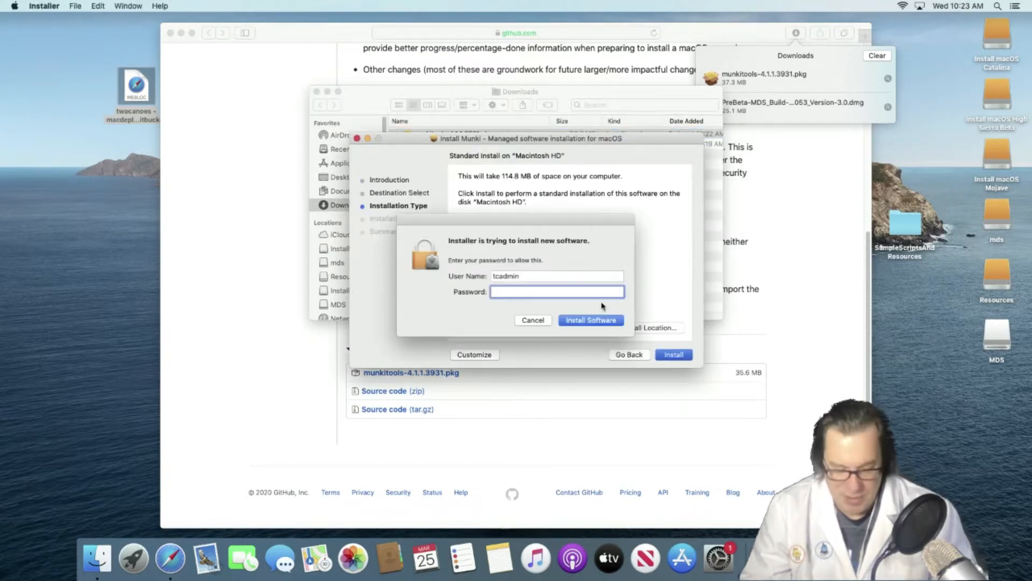
pyautogui.write('•••••••••')
pyautogui.click(589, 320)
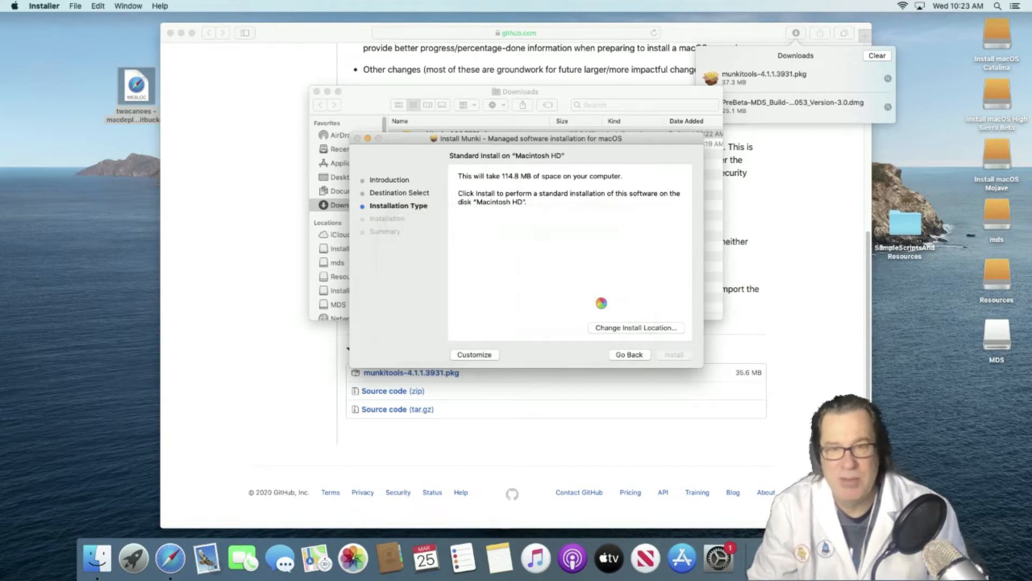
pyautogui.click(547, 200)
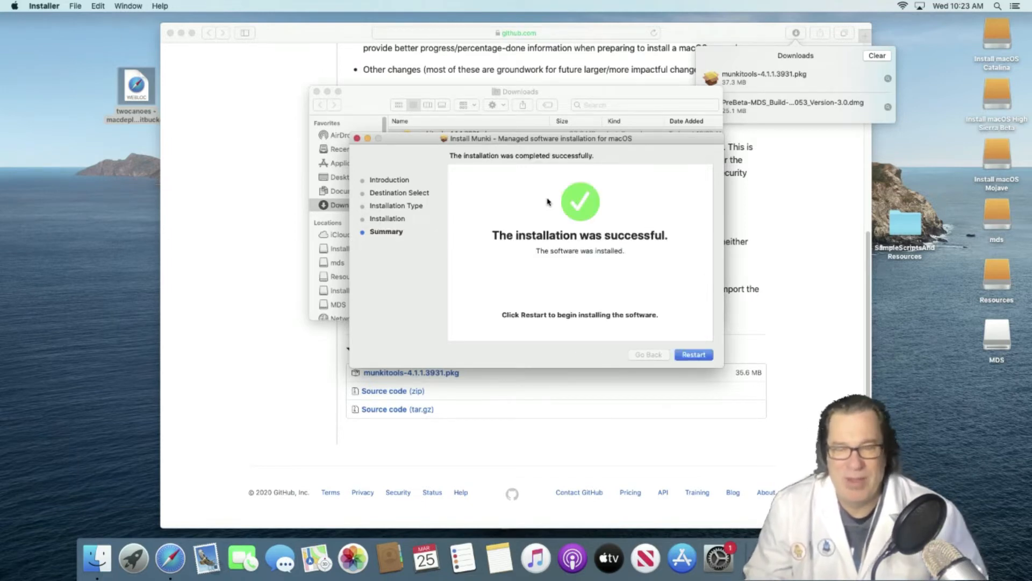
pyautogui.click(368, 102)
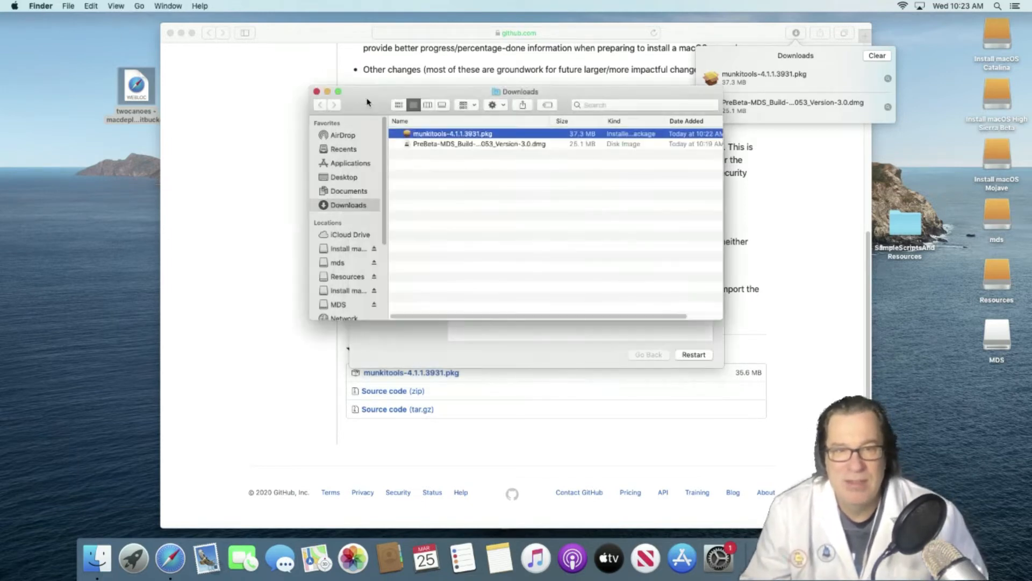
# - Move munkitools-4.1.1.3931.pkg to the desktop, restart the Mac, and log back in
pyautogui.moveTo(439, 137); pyautogui.dragTo(929, 296)
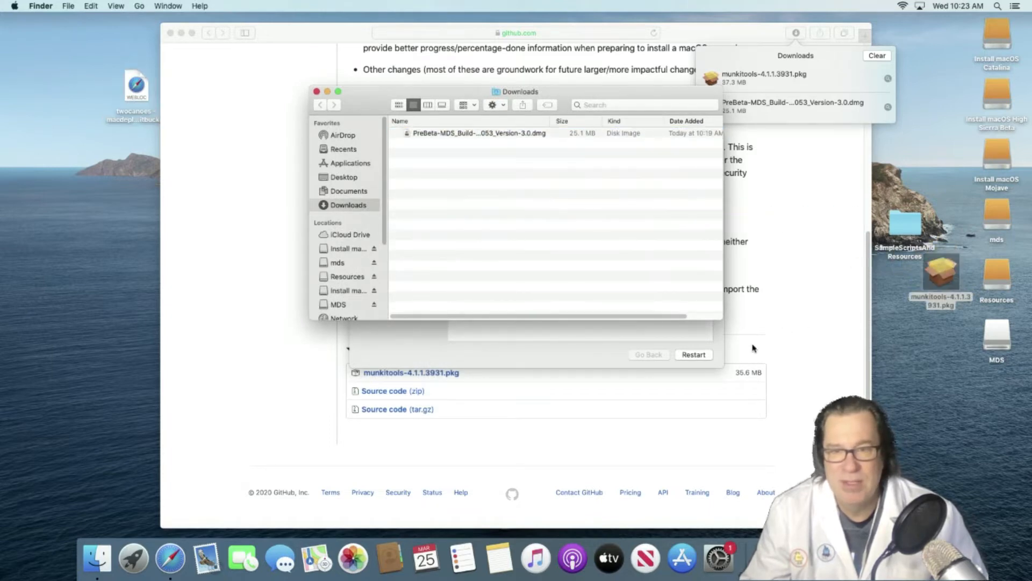
pyautogui.click(701, 355)
pyautogui.click(694, 354)
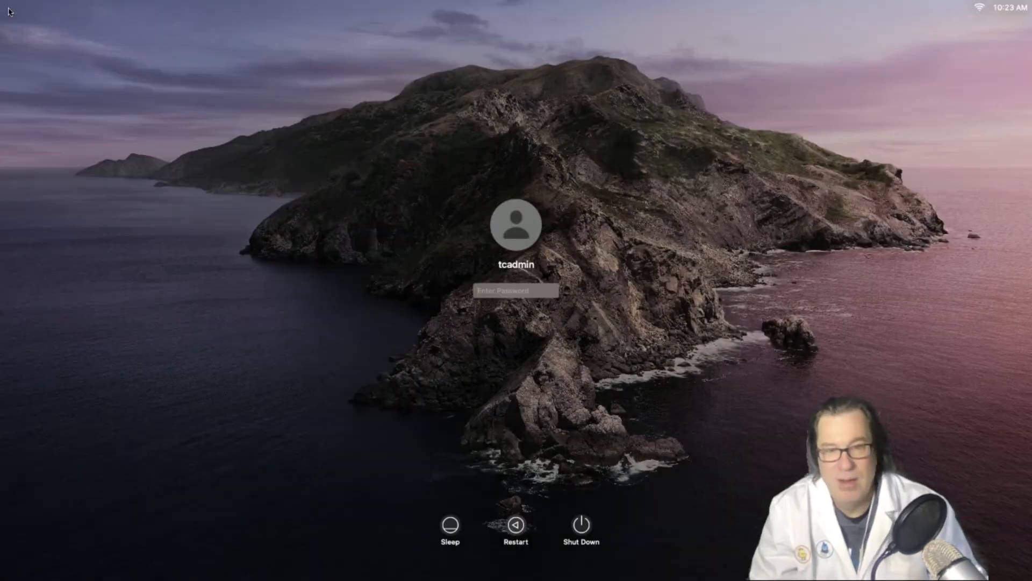
pyautogui.write('********')
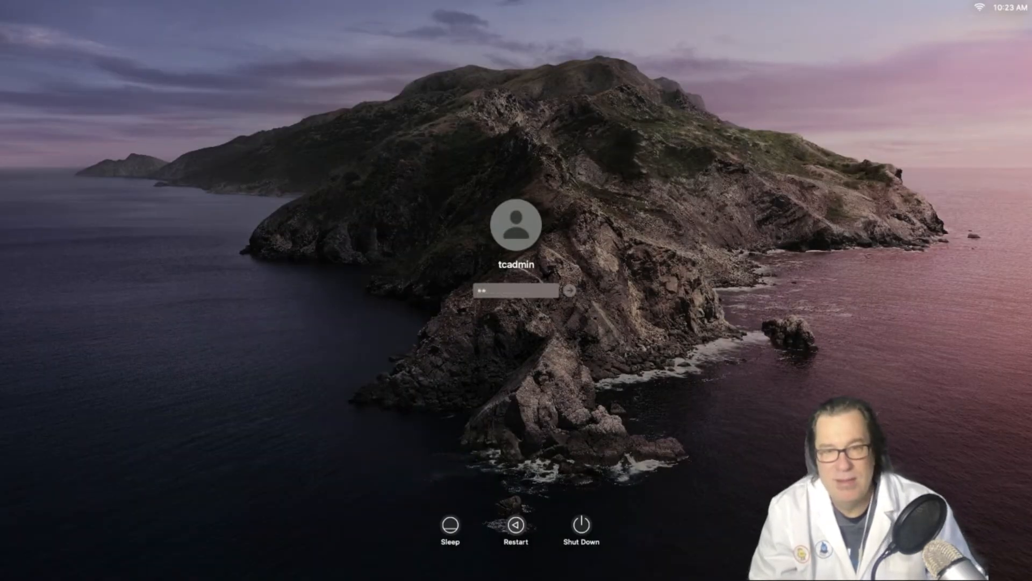
pyautogui.press('Return')
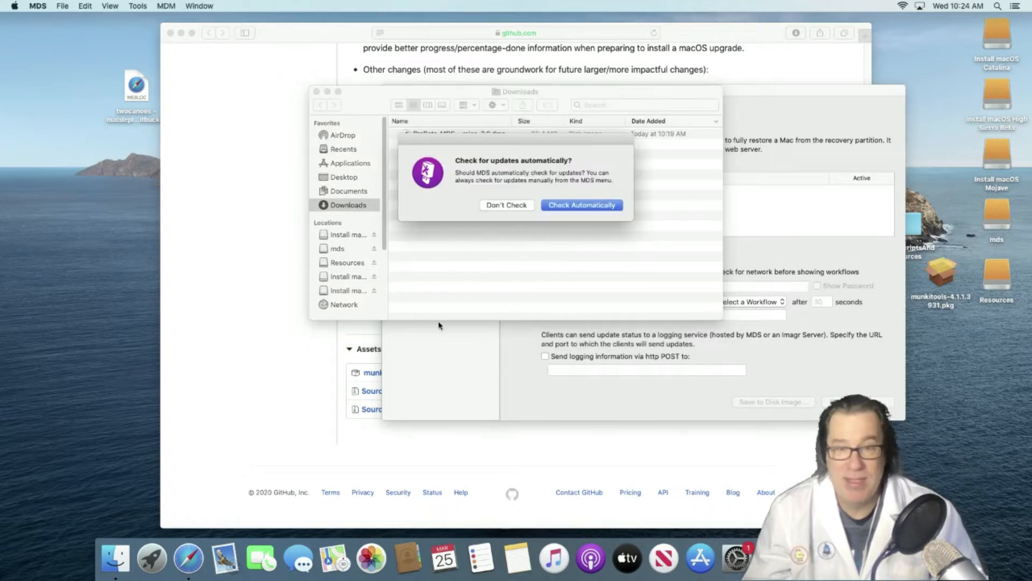
# - Enable automatic MDS update checks, switch the Munki server on, and cancel creating /usr/local/munki/repo
pyautogui.click(566, 209)
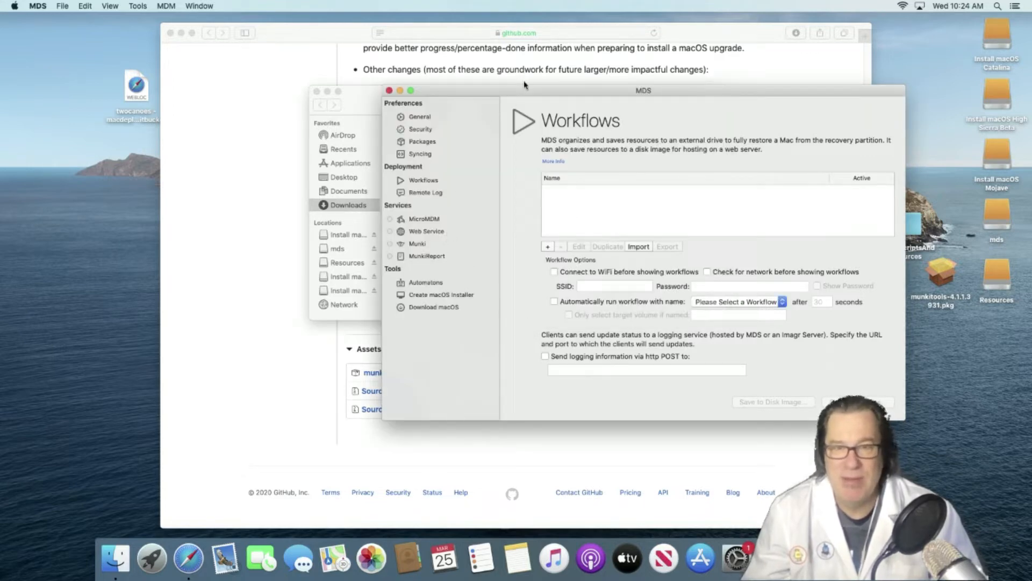
pyautogui.moveTo(527, 93); pyautogui.dragTo(364, 94)
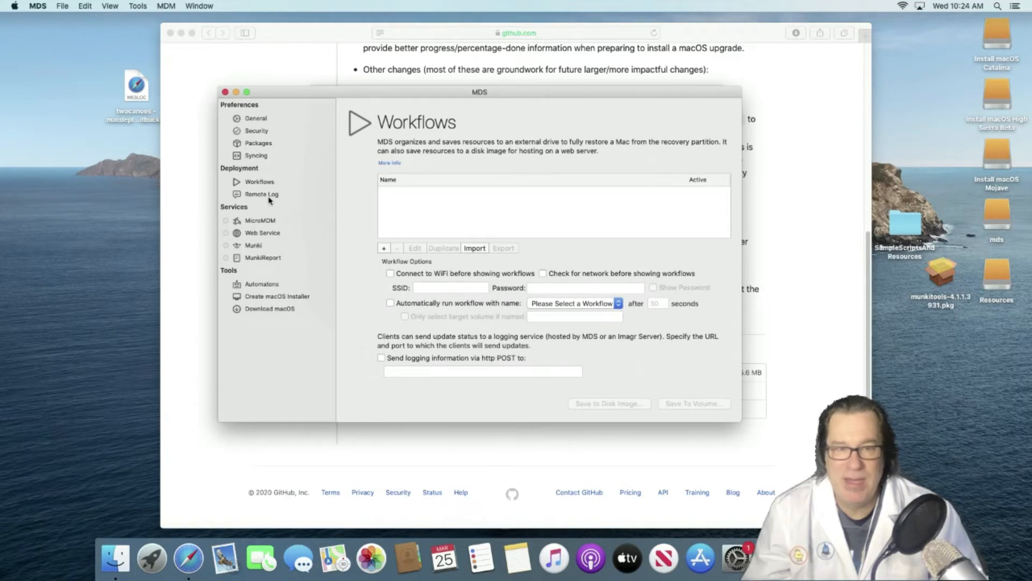
pyautogui.click(258, 245)
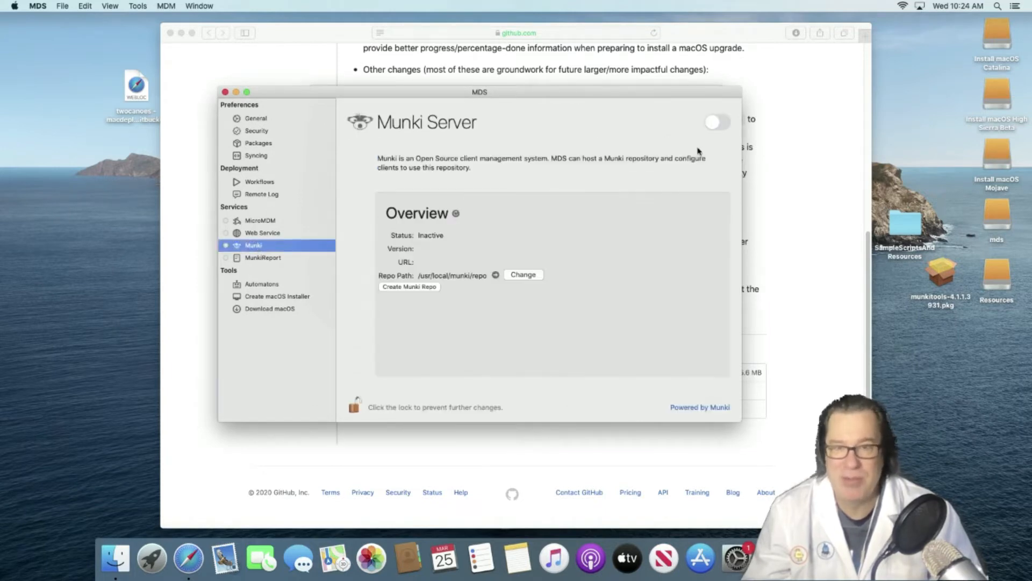
pyautogui.click(721, 122)
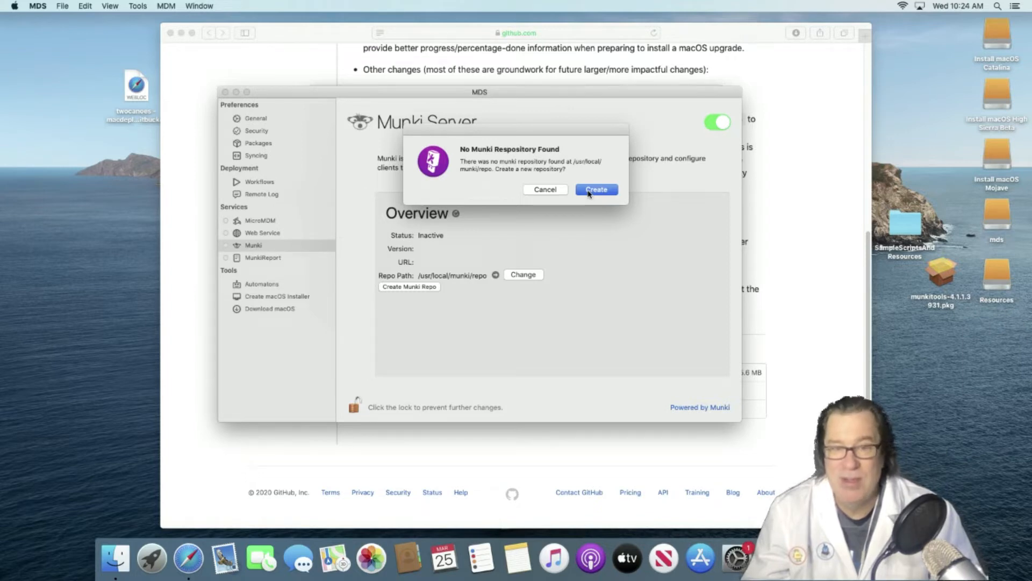
pyautogui.moveTo(534, 188); pyautogui.dragTo(588, 196)
pyautogui.click(549, 198)
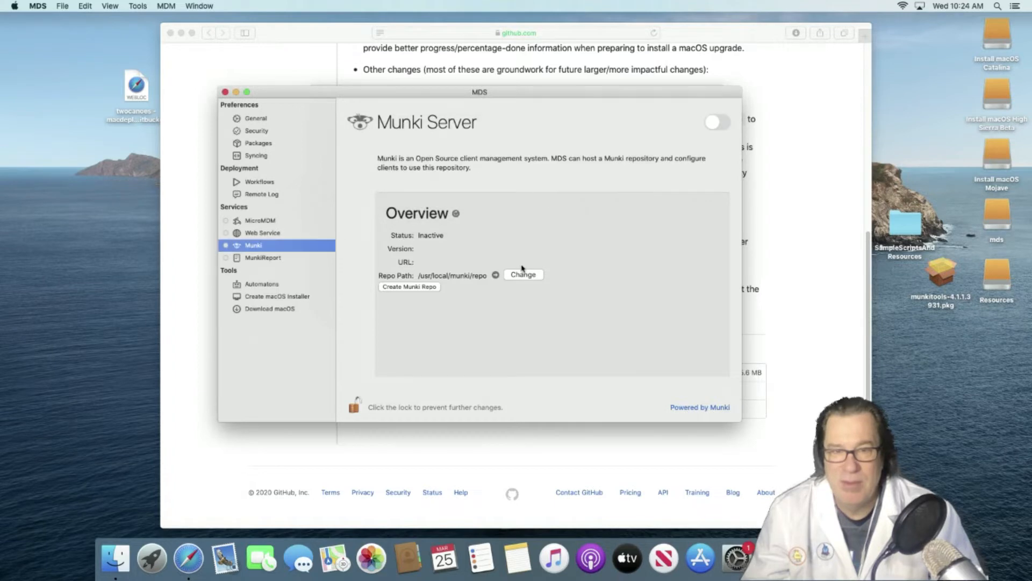
# - Point the Munki repository at a new 'repo' folder in the home folder and create it there
pyautogui.click(521, 277)
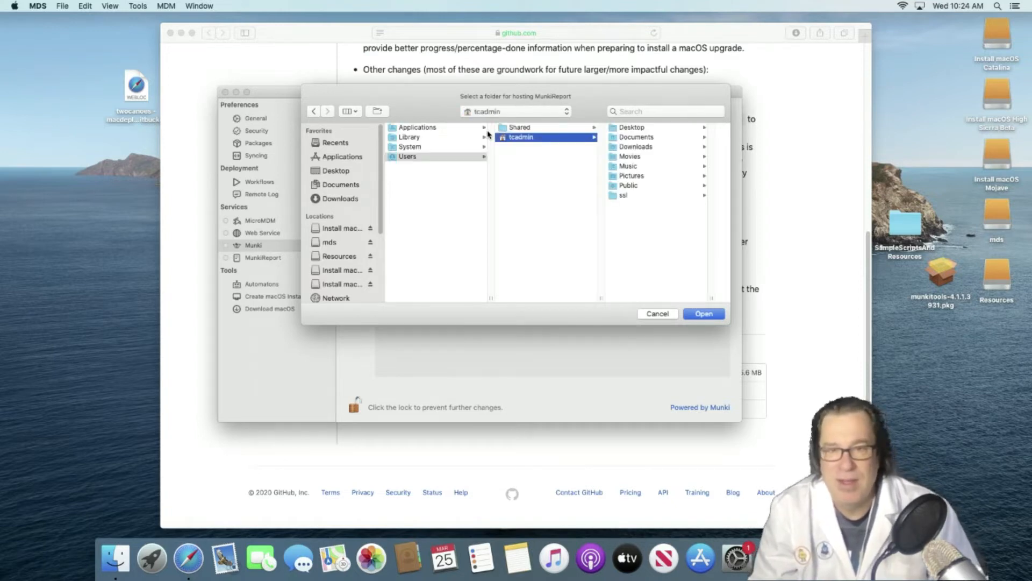
pyautogui.press('super+shift+n')
pyautogui.write('repo')
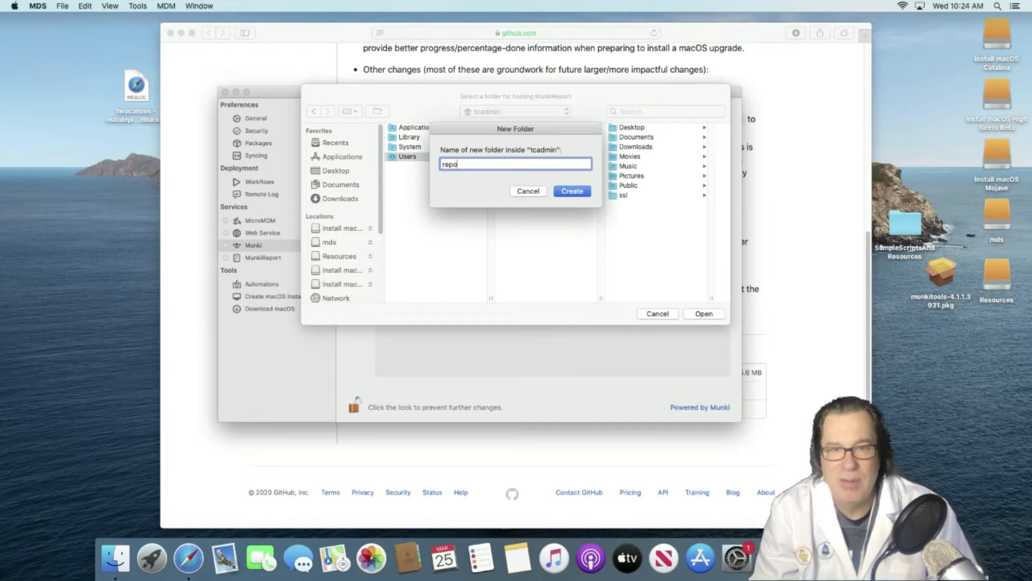
pyautogui.press('Return')
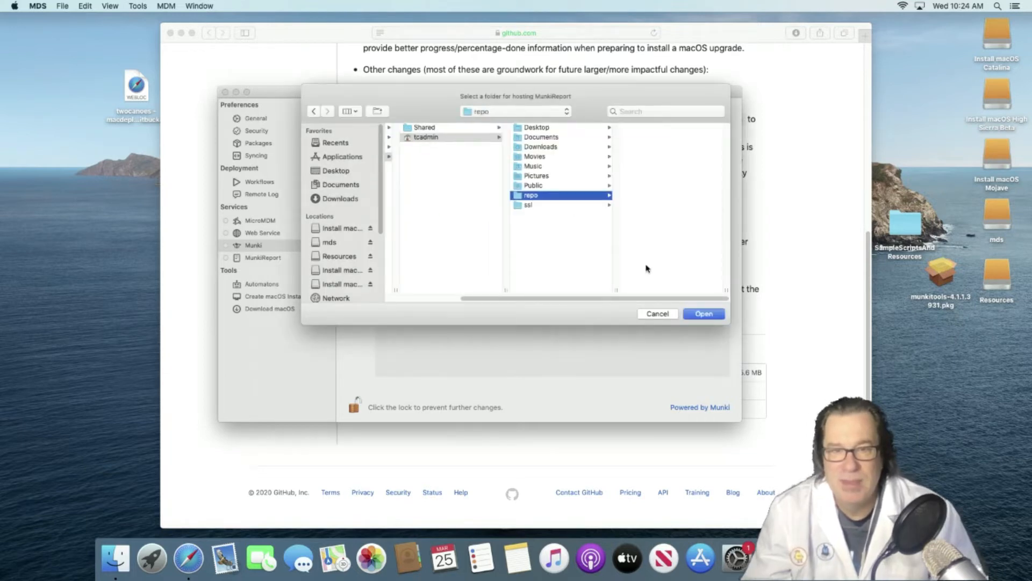
pyautogui.click(704, 314)
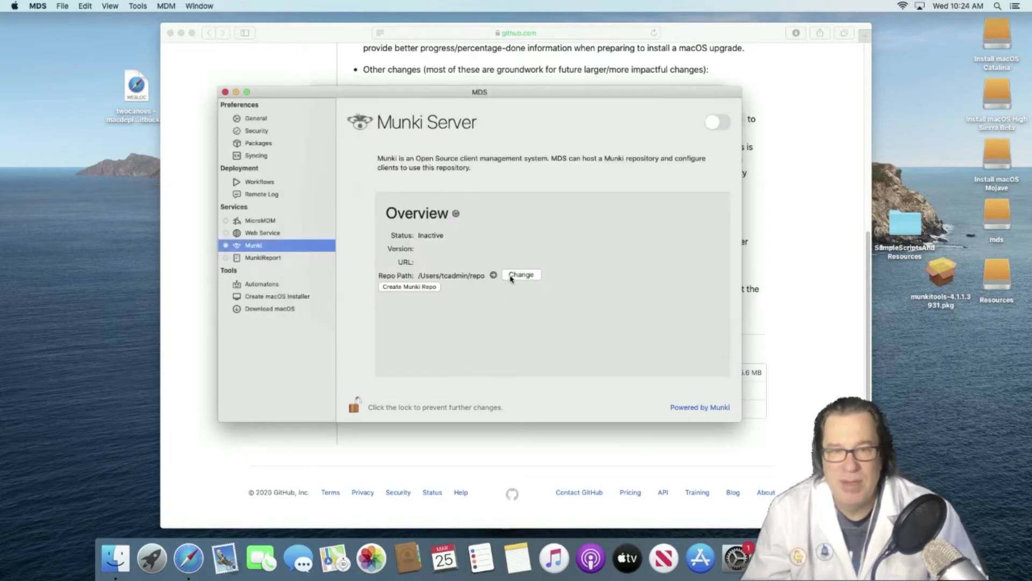
pyautogui.click(718, 122)
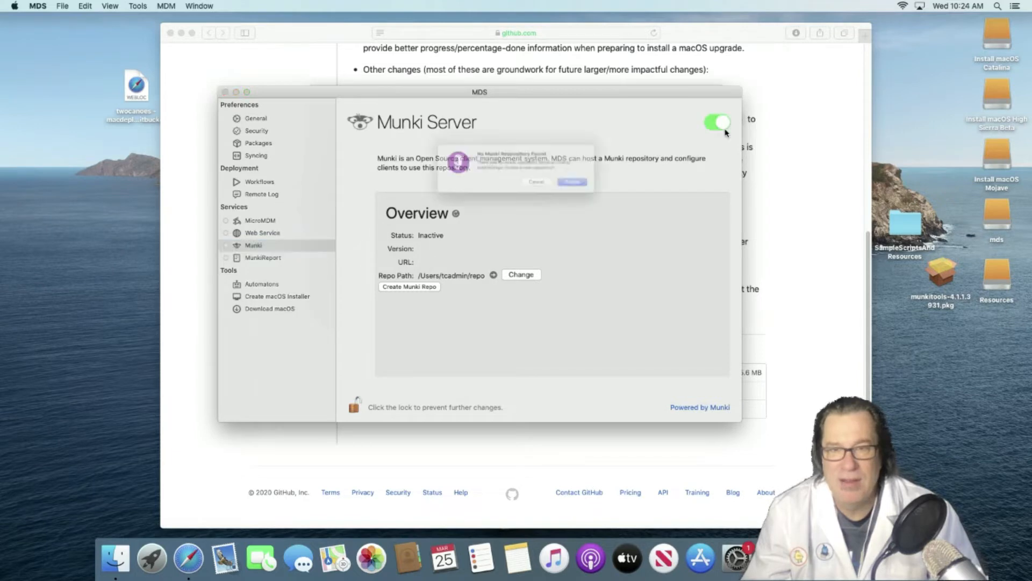
pyautogui.click(611, 189)
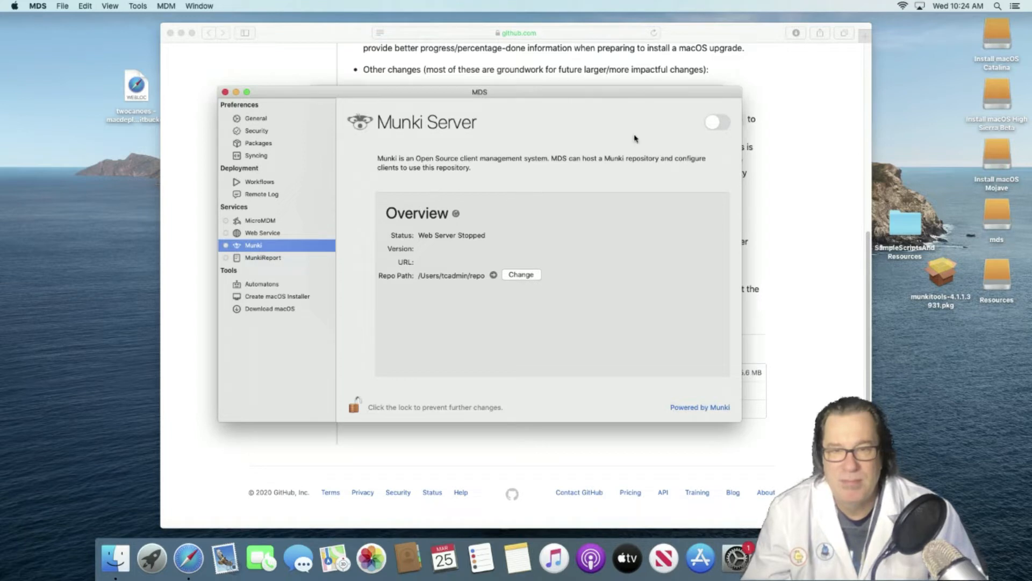
pyautogui.click(717, 123)
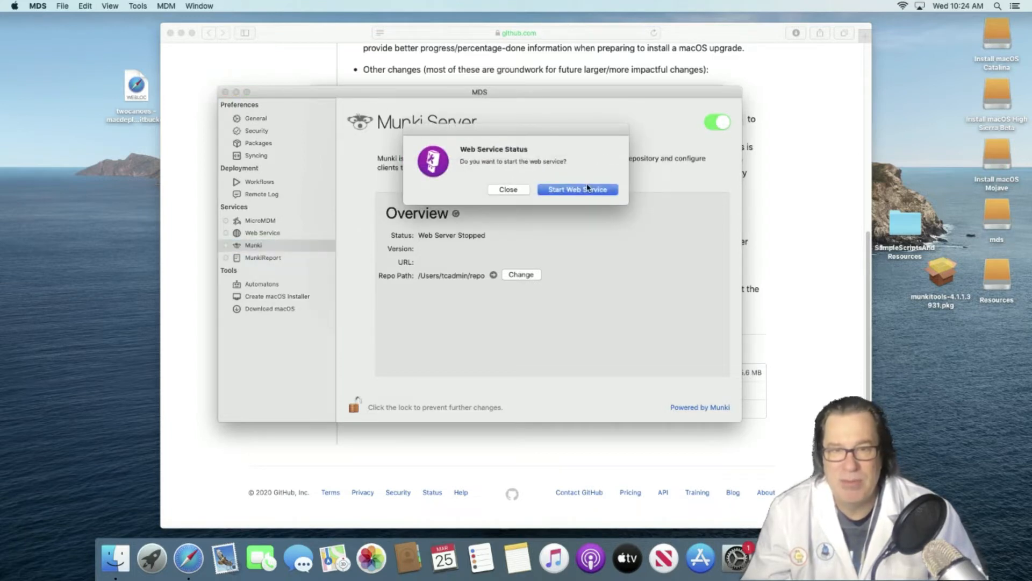
pyautogui.click(587, 188)
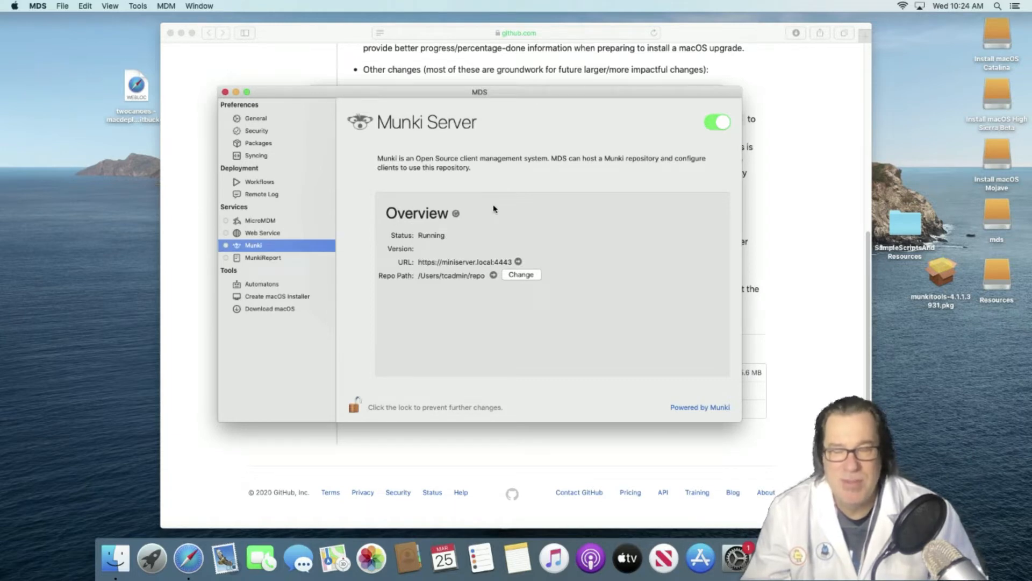
pyautogui.click(253, 237)
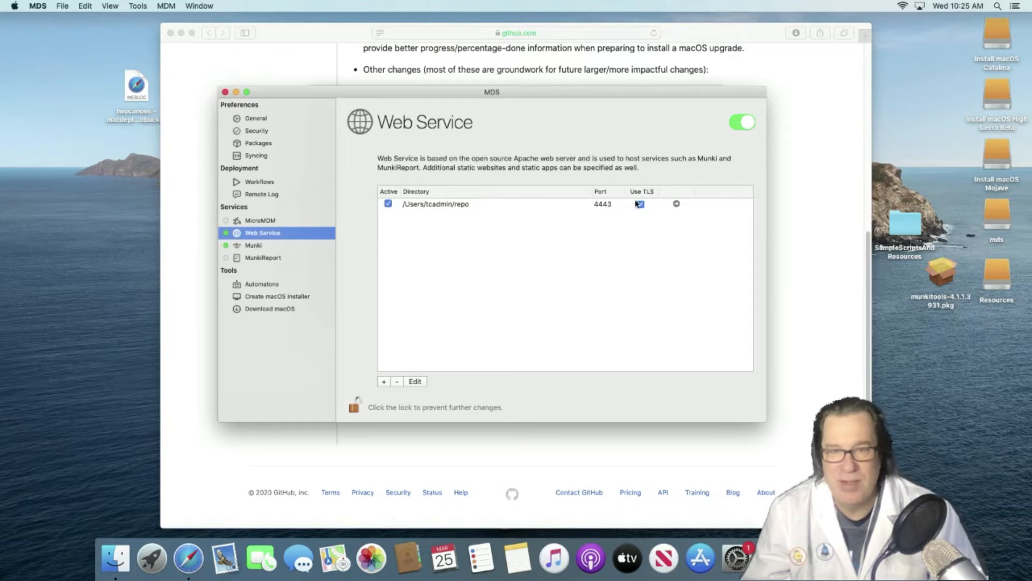
# - Check the served repo folder in Safari, then enable Allow Directory Listings for it in MDS
pyautogui.click(676, 203)
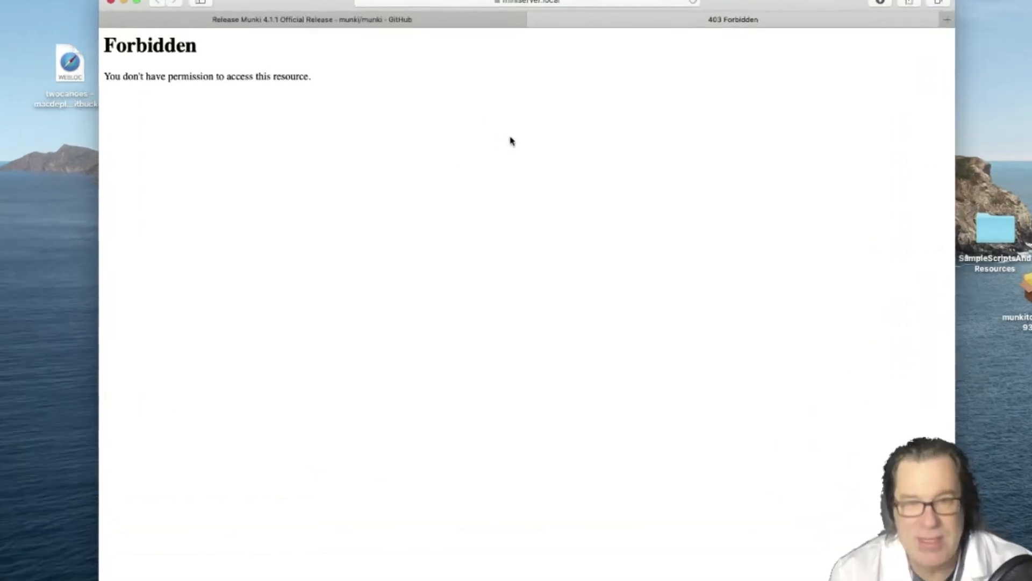
pyautogui.press('super+Tab')
pyautogui.doubleClick(549, 212)
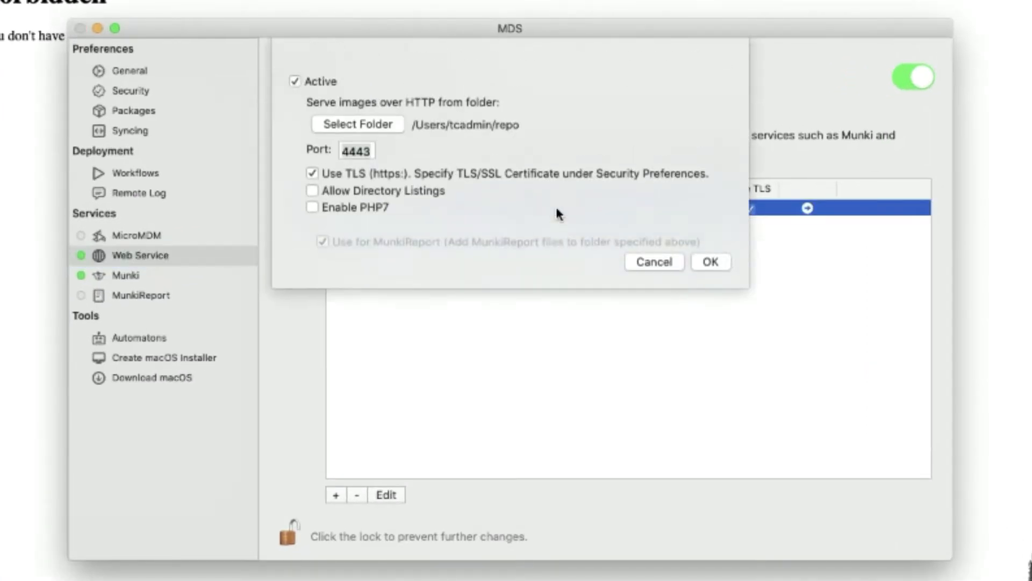
pyautogui.click(395, 190)
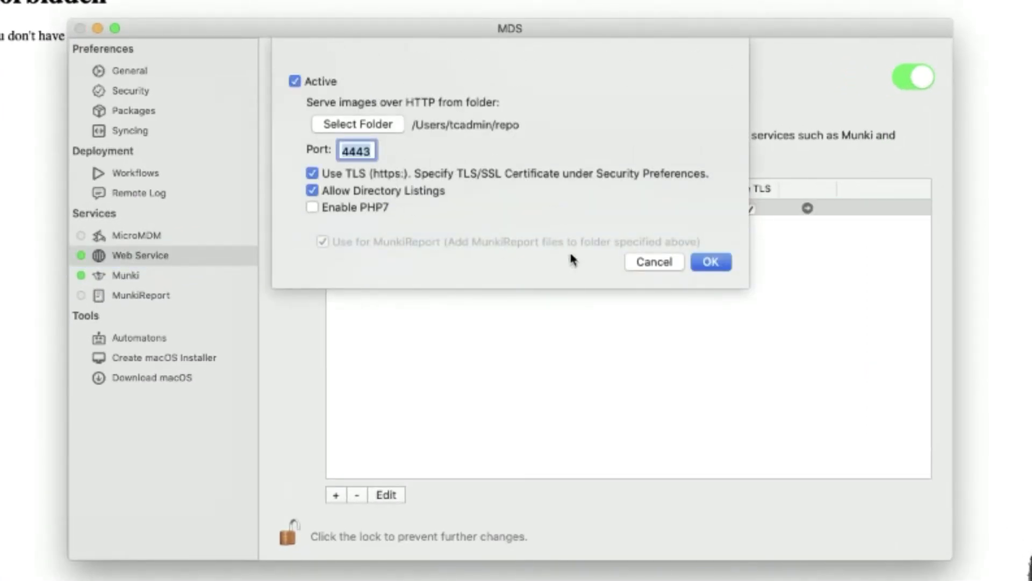
pyautogui.click(702, 263)
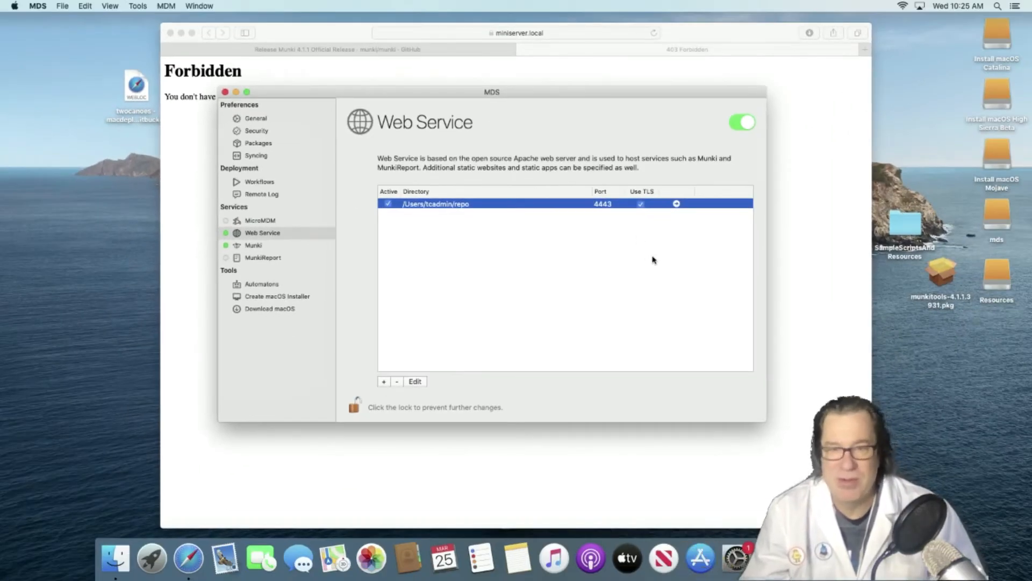
# - Confirm the repo's Index of / listing in Safari, then close the page and return to MDS
pyautogui.click(676, 204)
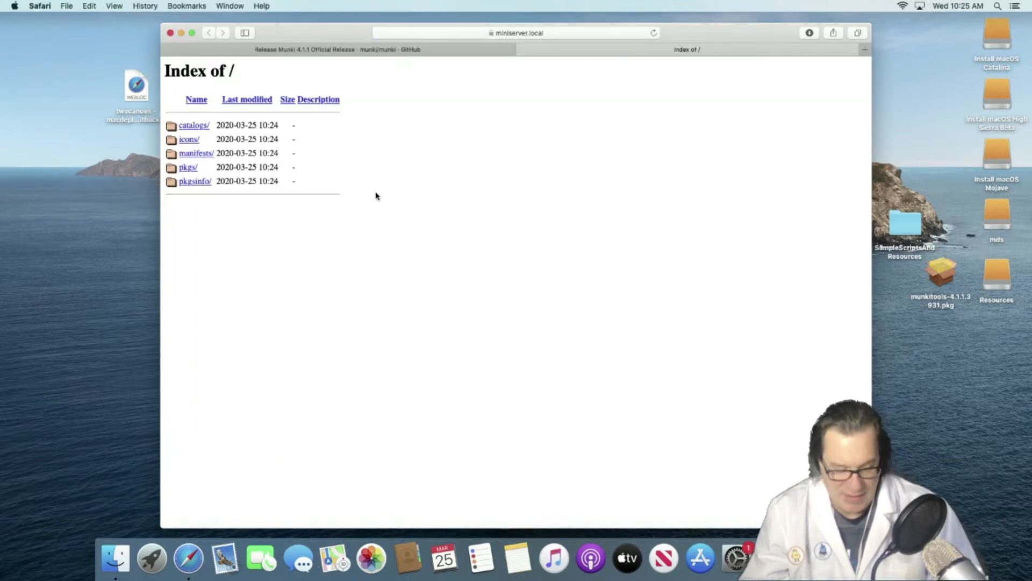
pyautogui.press('super+w')
pyautogui.press('super+Tab')
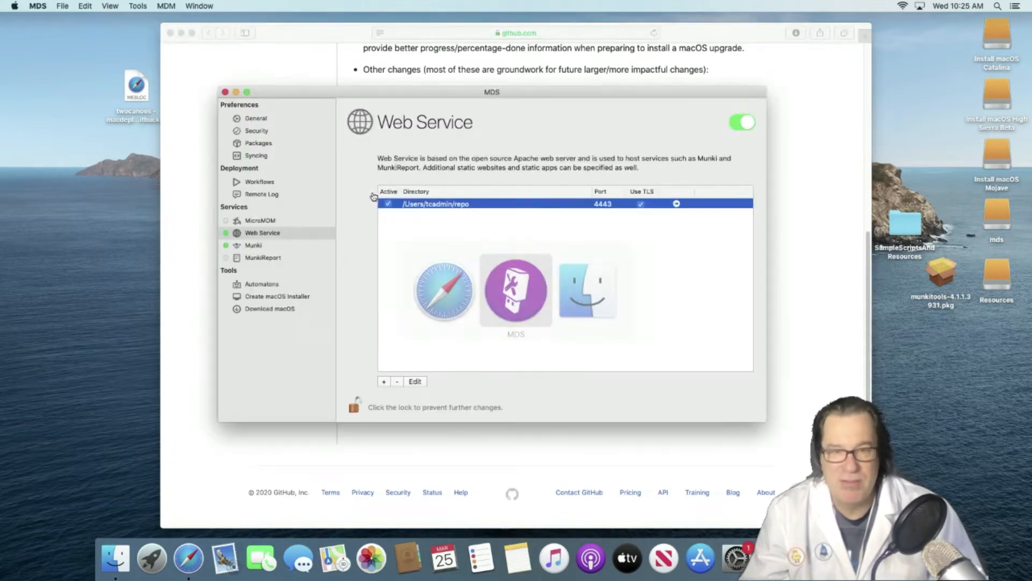
# - Try switching on MunkiReport, acknowledge the Not Installed alert, and open its download page
pyautogui.click(268, 247)
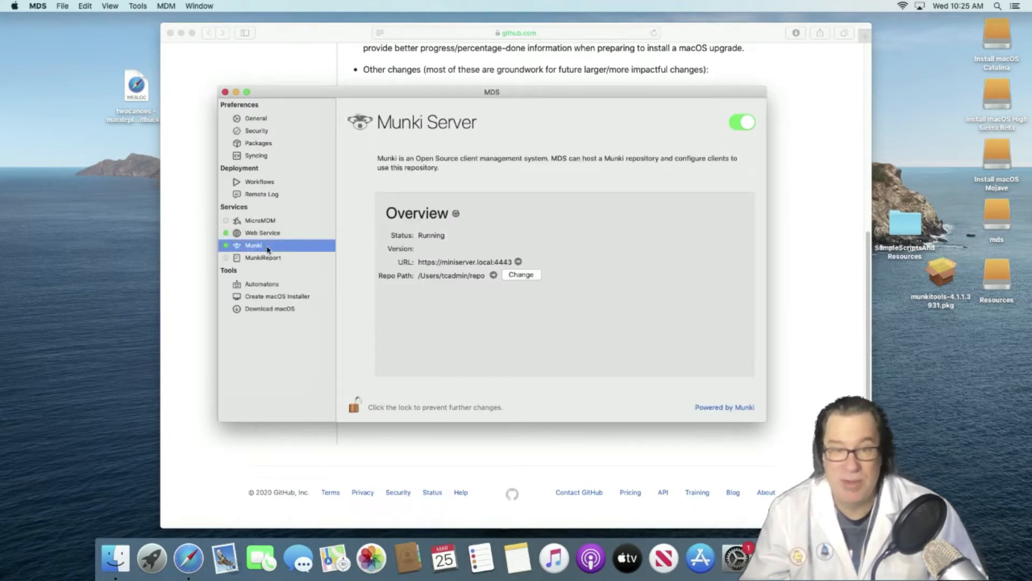
pyautogui.click(269, 258)
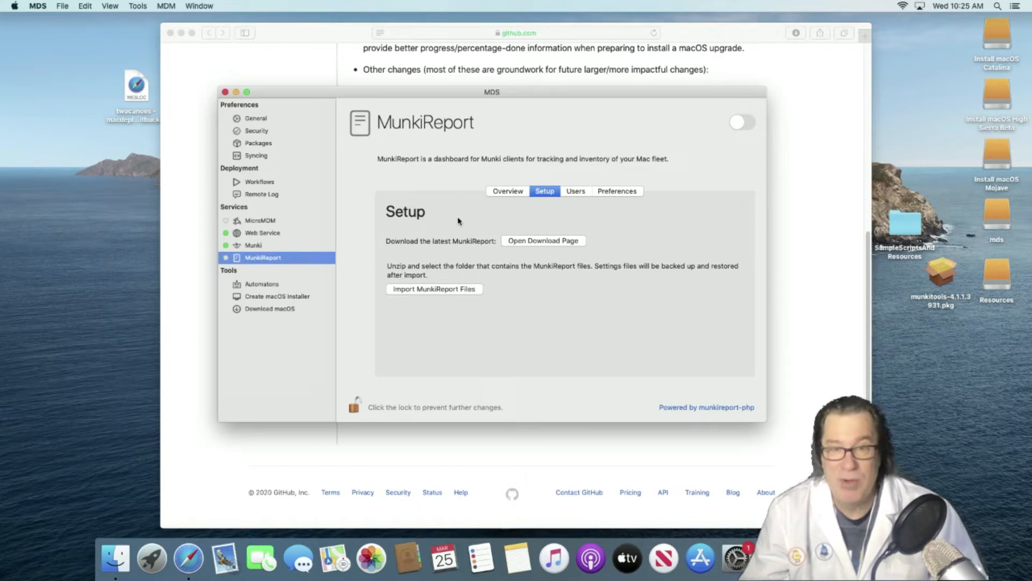
pyautogui.click(744, 123)
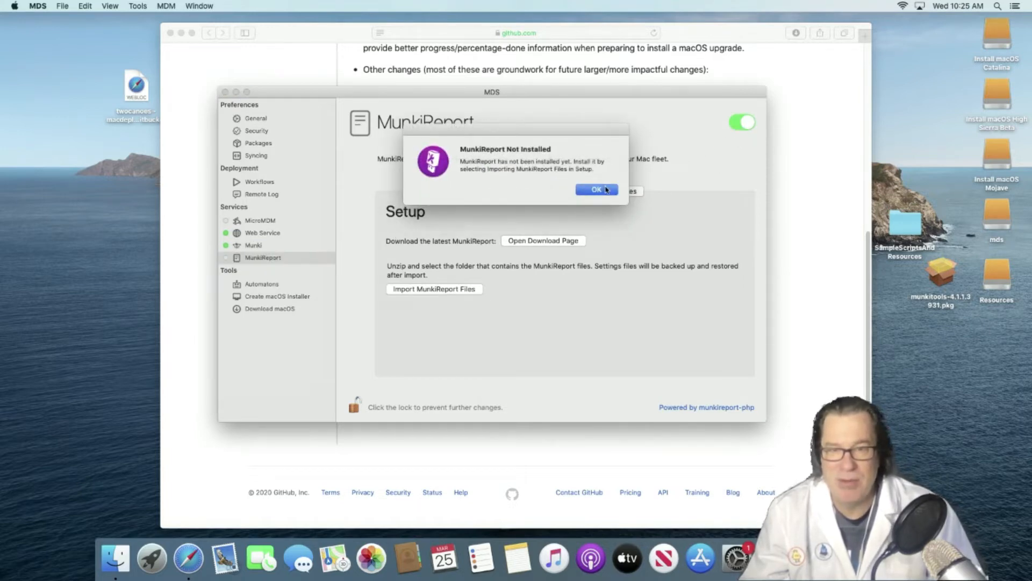
pyautogui.click(597, 189)
pyautogui.click(570, 243)
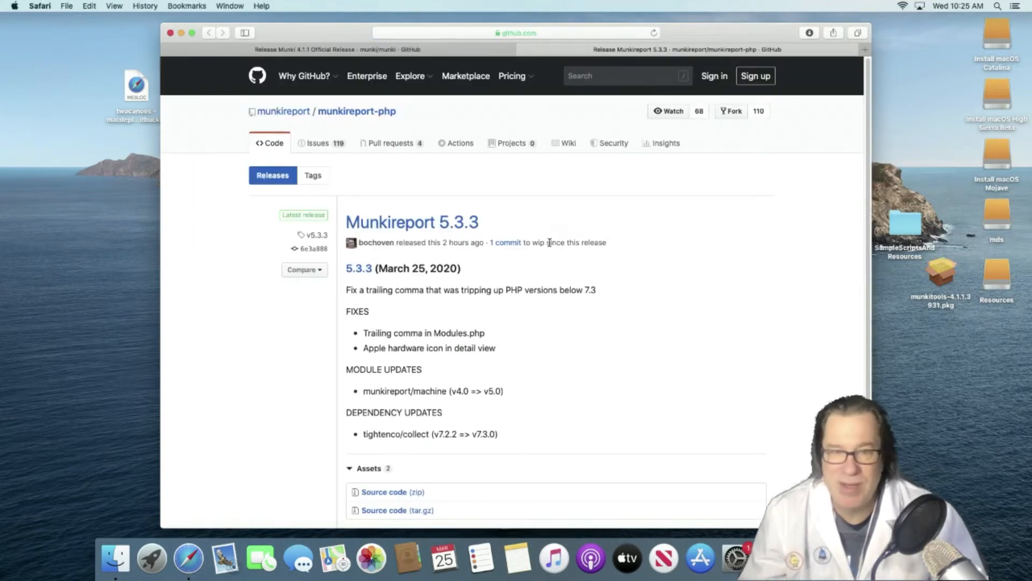
# - Download munkireport-php-v5.3.2.zip from GitHub, close the release pages, and return to MDS
pyautogui.scroll(-3, 550, 243)
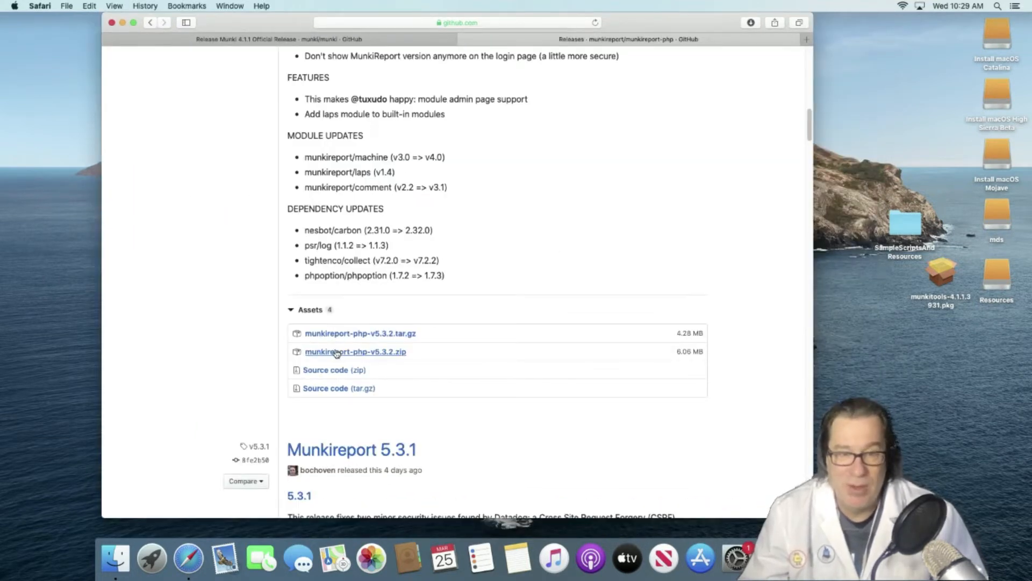
pyautogui.click(336, 352)
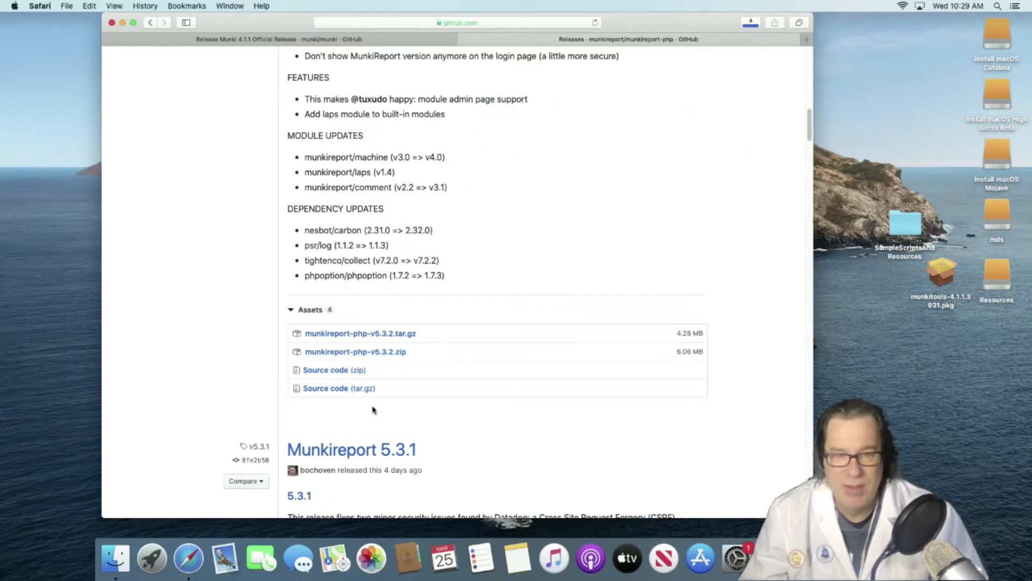
pyautogui.press('super+w')
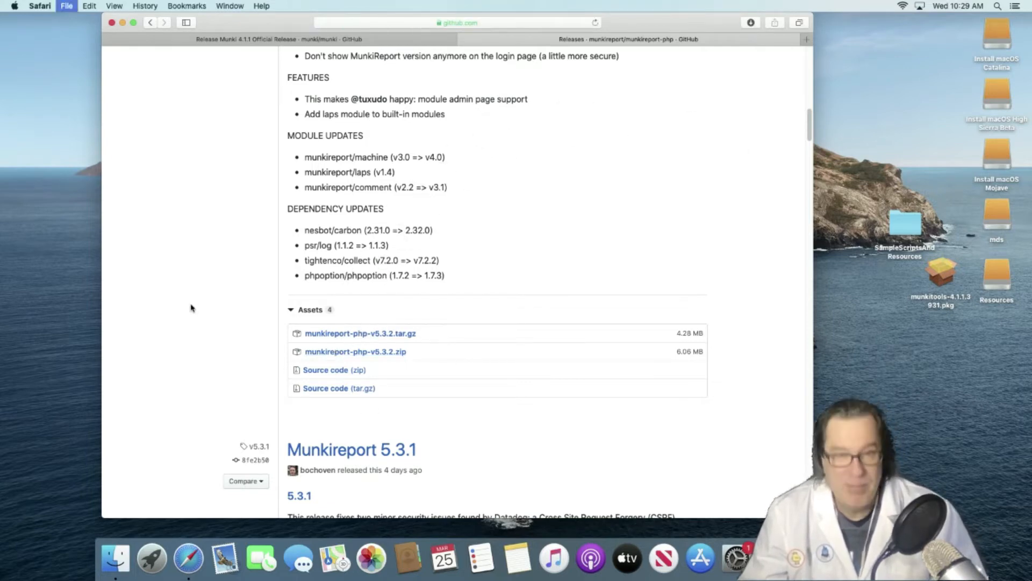
pyautogui.press('super+w')
pyautogui.click(404, 372)
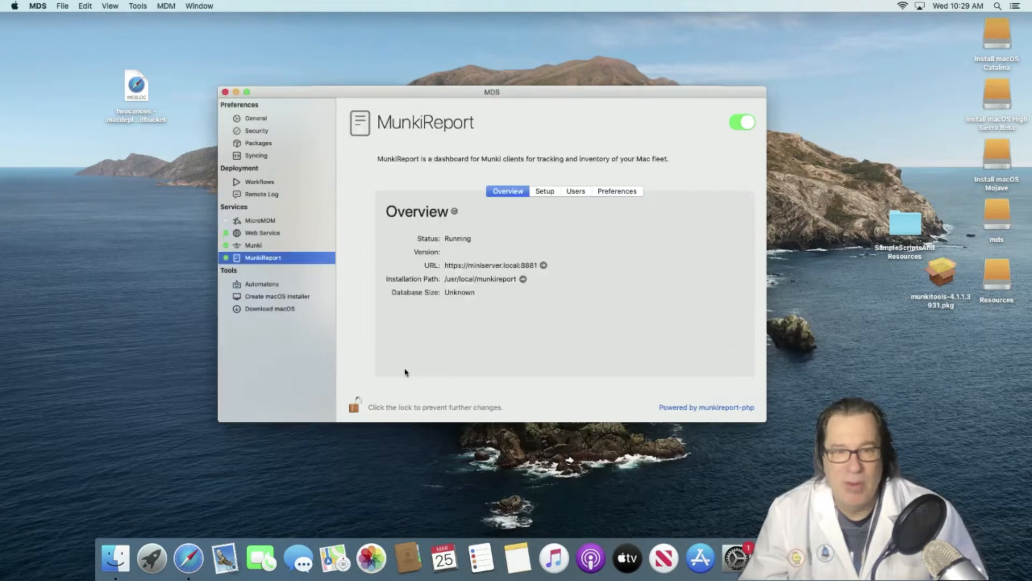
# - Import the munkireport-php-v5 folder from Downloads into MunkiReport, stopping the web service
pyautogui.click(543, 191)
pyautogui.click(441, 293)
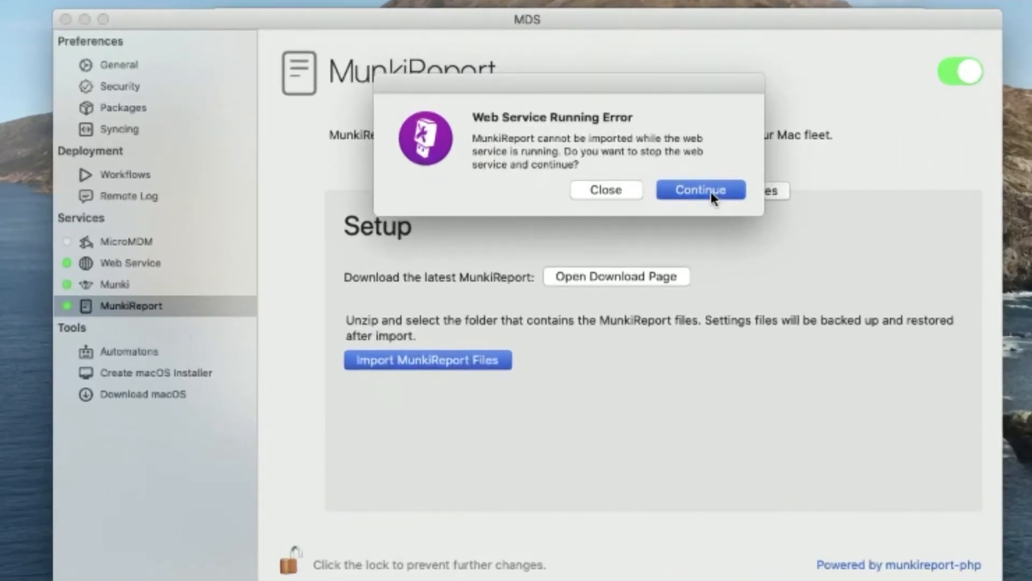
pyautogui.click(711, 192)
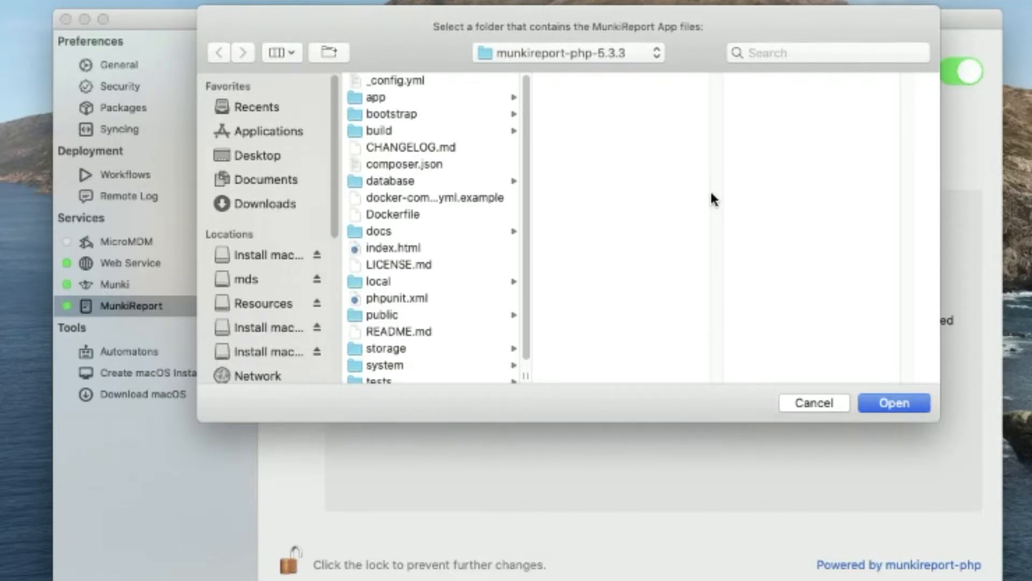
pyautogui.press('super+Up')
pyautogui.press('Down')
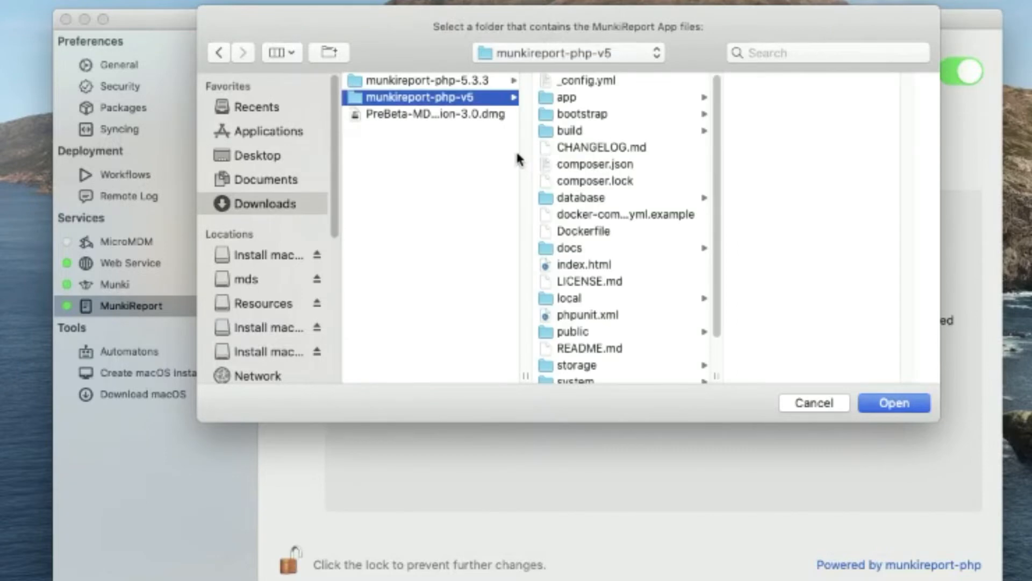
pyautogui.click(888, 406)
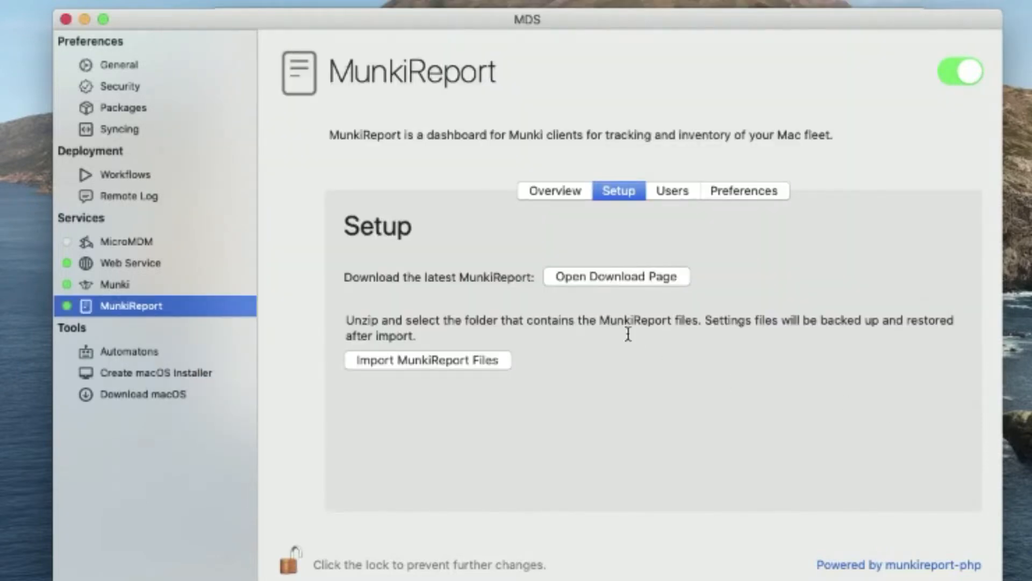
# - Open the MunkiReport sign-in page at miniserver.local from the Overview
pyautogui.click(551, 193)
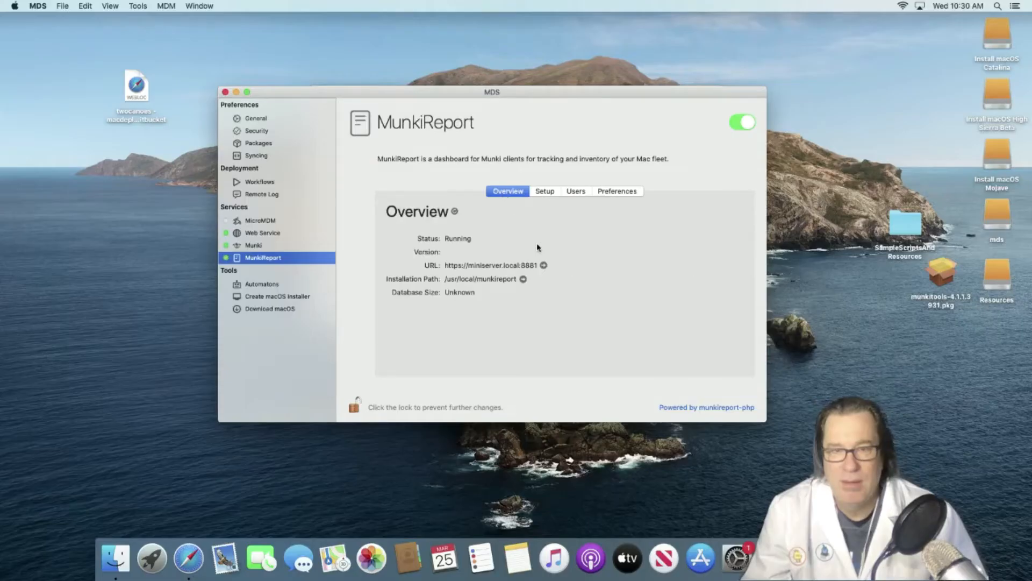
pyautogui.click(543, 265)
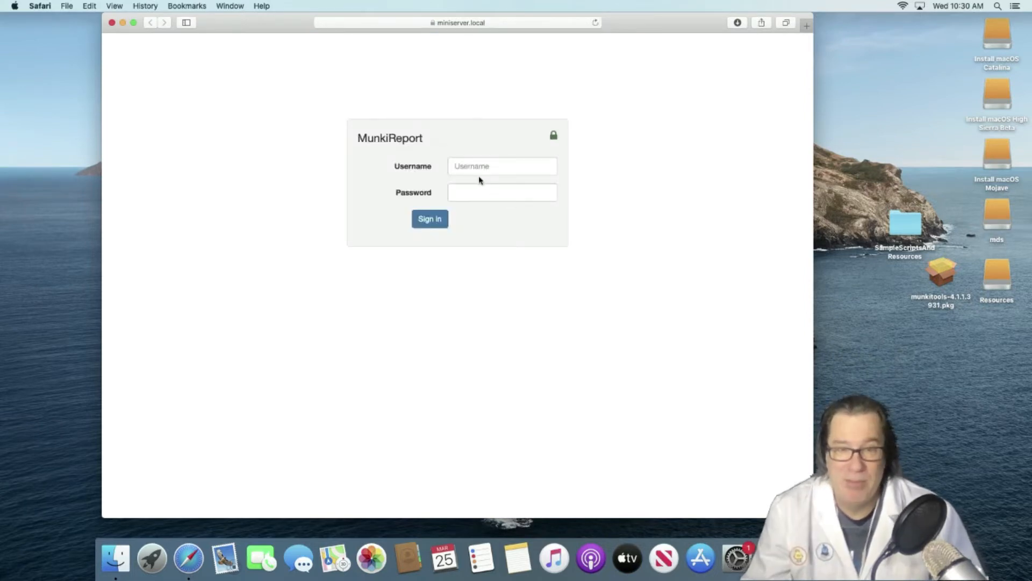
pyautogui.click(458, 171)
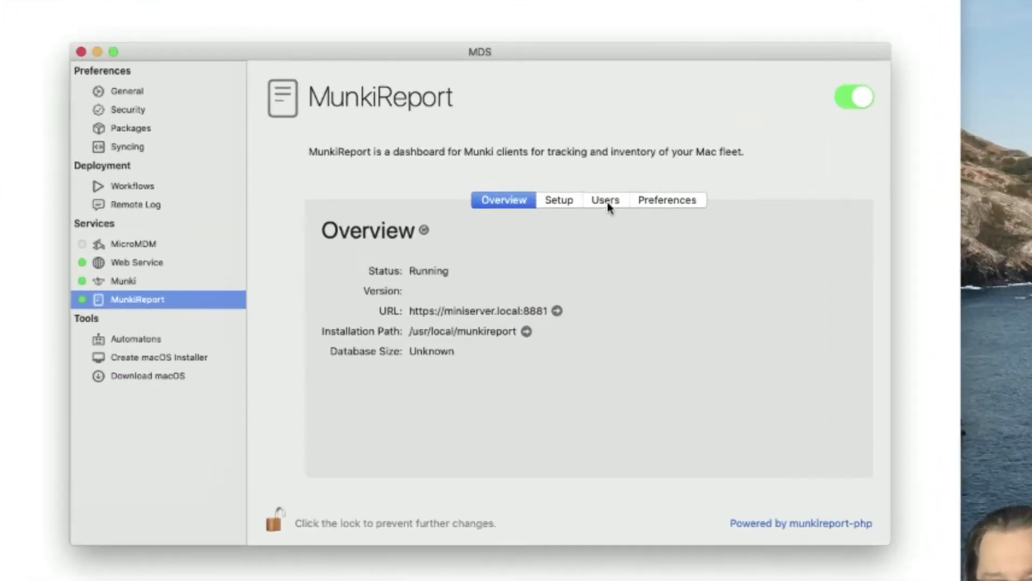
# - Add a MunkiReport user named admin with its password in the MDS Users list
pyautogui.click(606, 202)
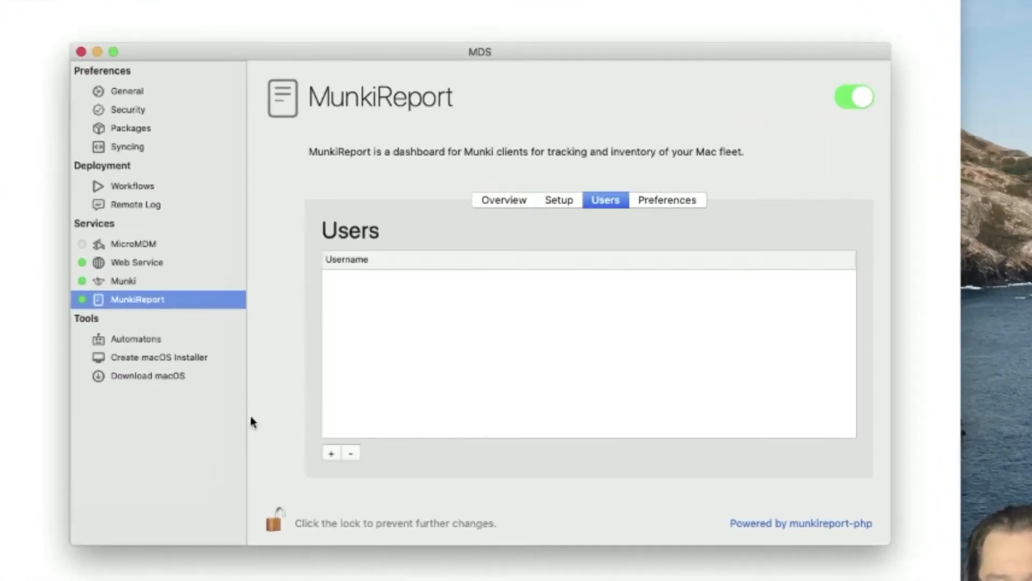
pyautogui.click(331, 453)
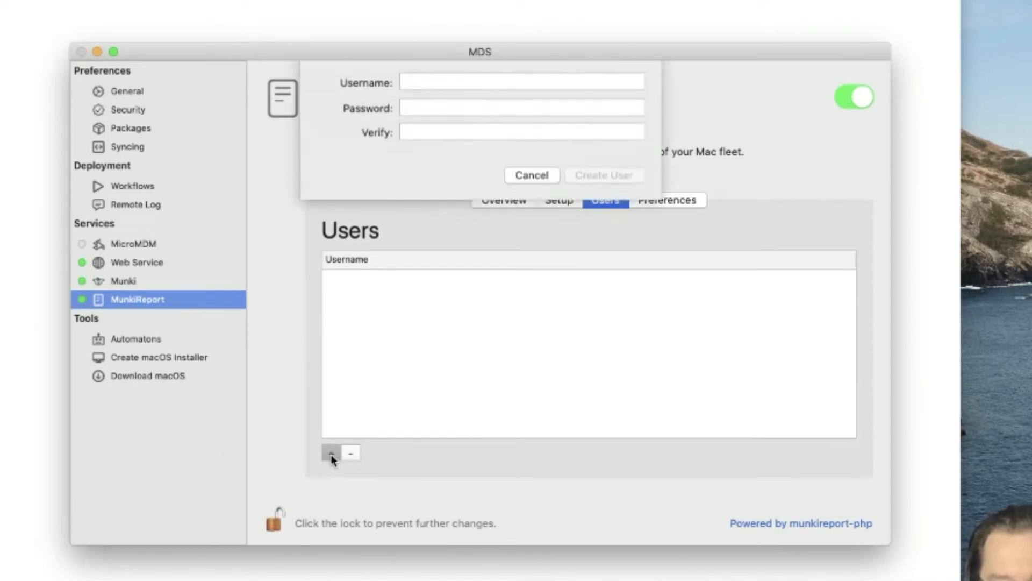
pyautogui.write('admin')
pyautogui.press('Tab')
pyautogui.write('admin')
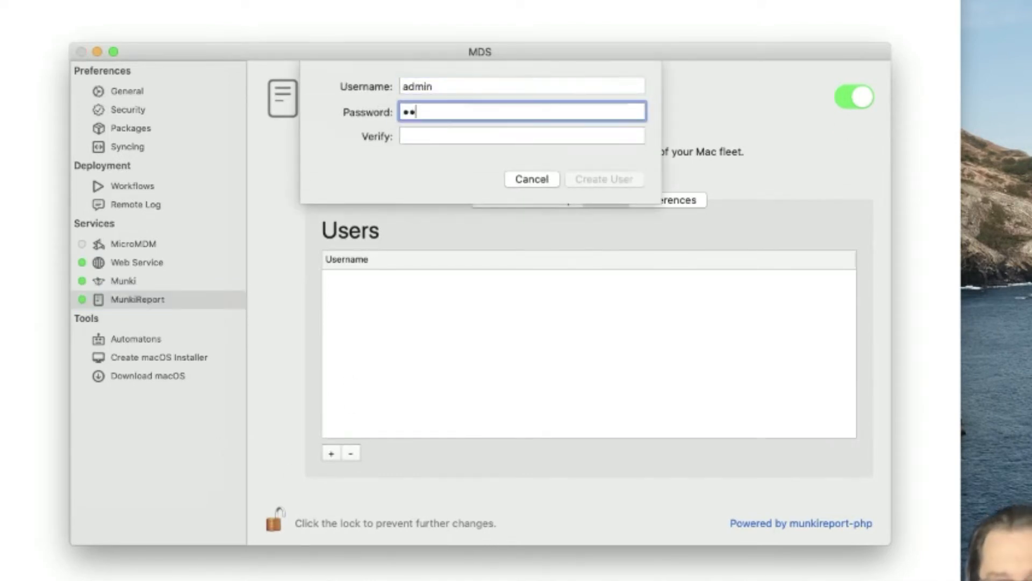
pyautogui.press('Tab')
pyautogui.write('admin')
pyautogui.press('Return')
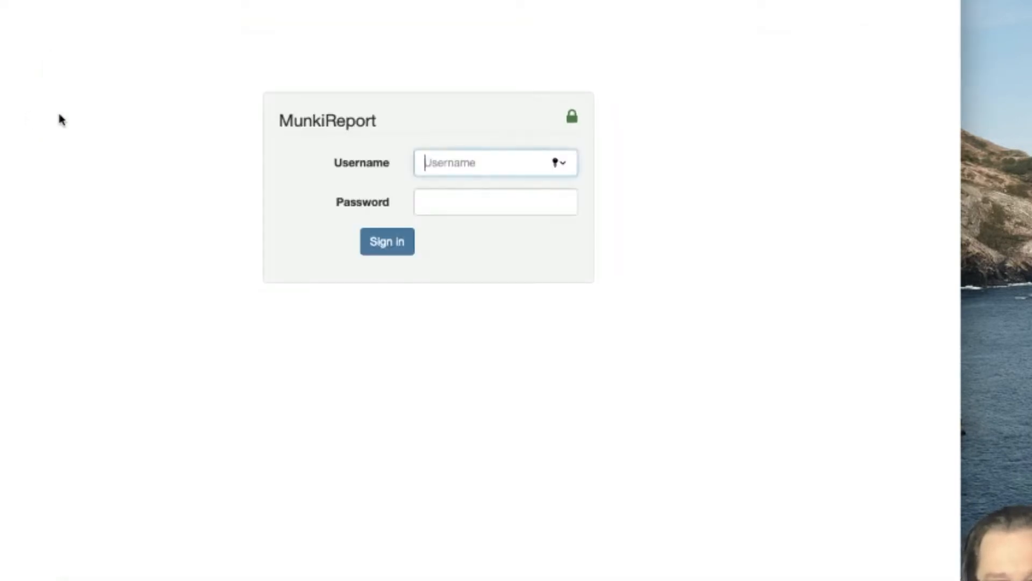
# - Sign in to the MunkiReport web page as admin, declining to save the password
pyautogui.write('admin')
pyautogui.press('Tab')
pyautogui.write('admin')
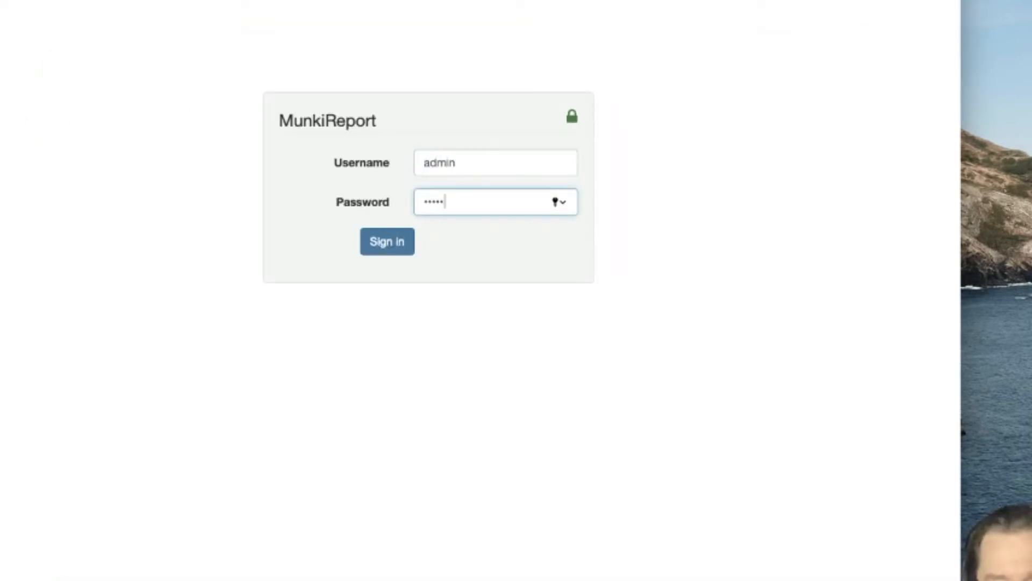
pyautogui.press('Return')
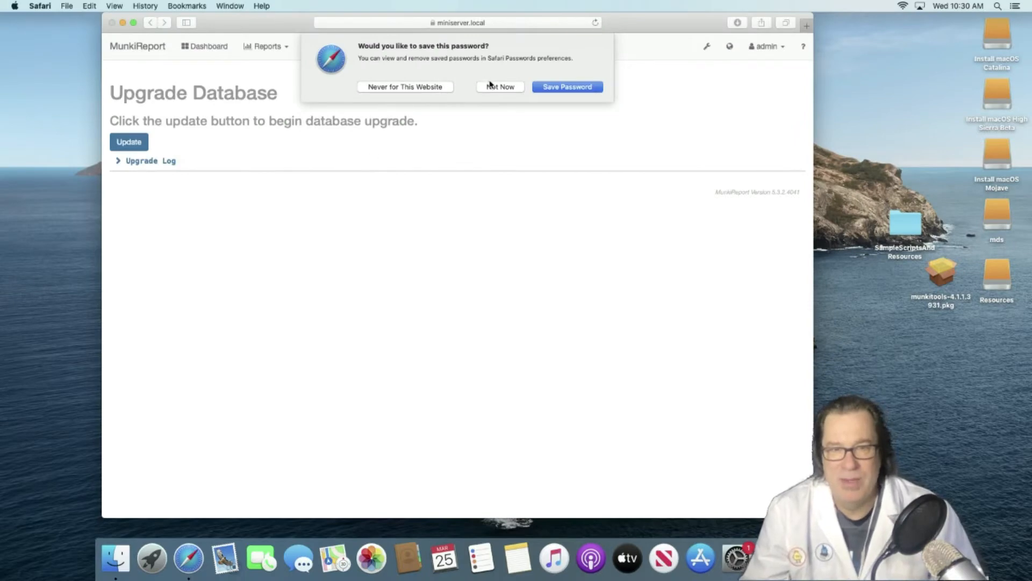
pyautogui.click(491, 86)
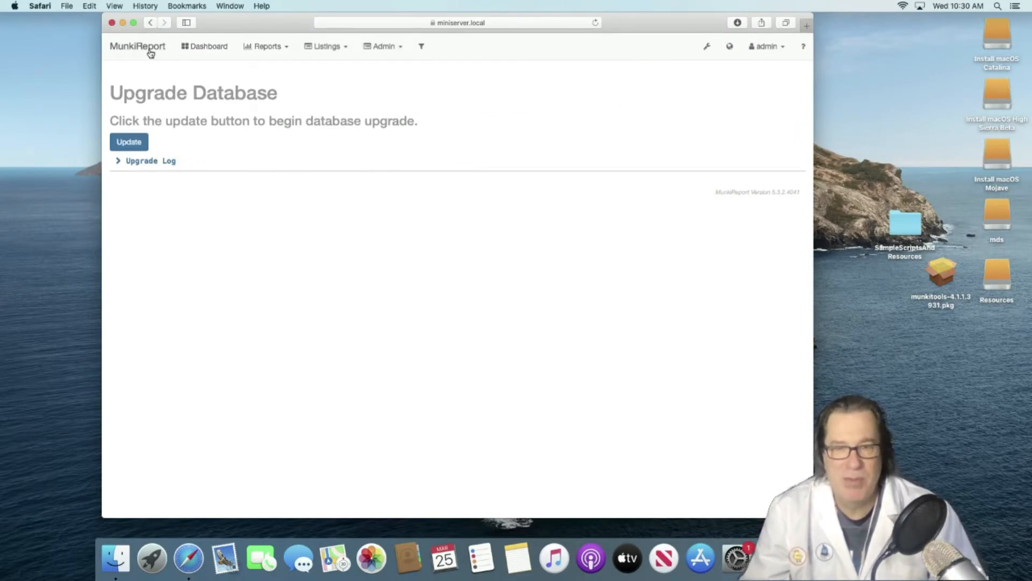
pyautogui.click(150, 52)
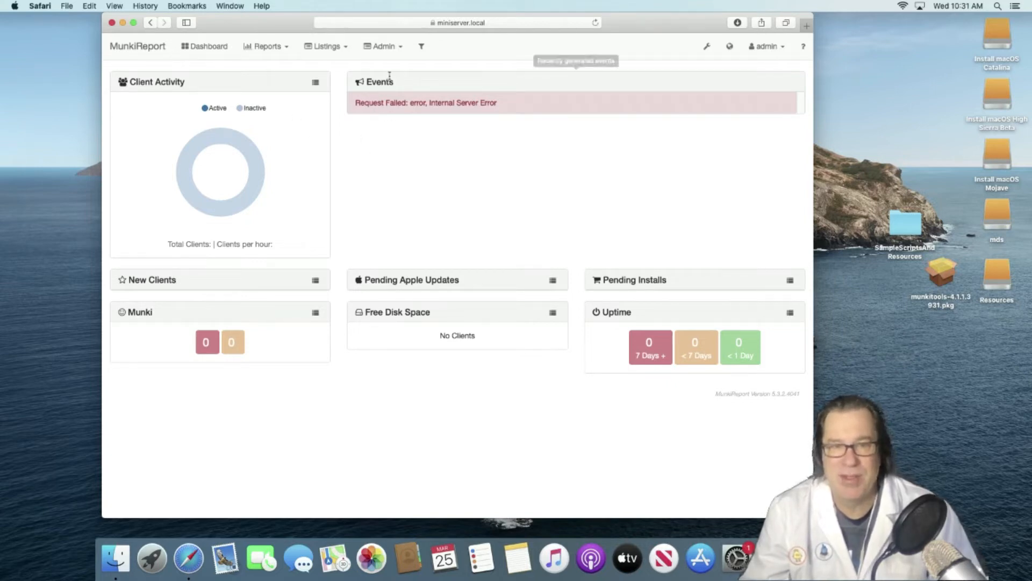
# - Run the Admin > Database upgrade, return to the dashboard, and hide the browser
pyautogui.click(385, 48)
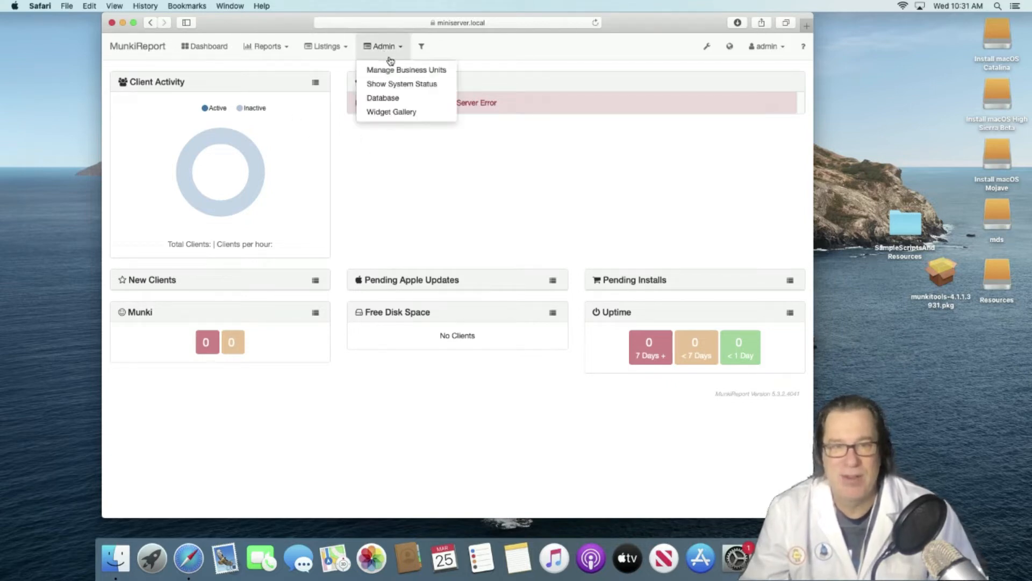
pyautogui.click(412, 100)
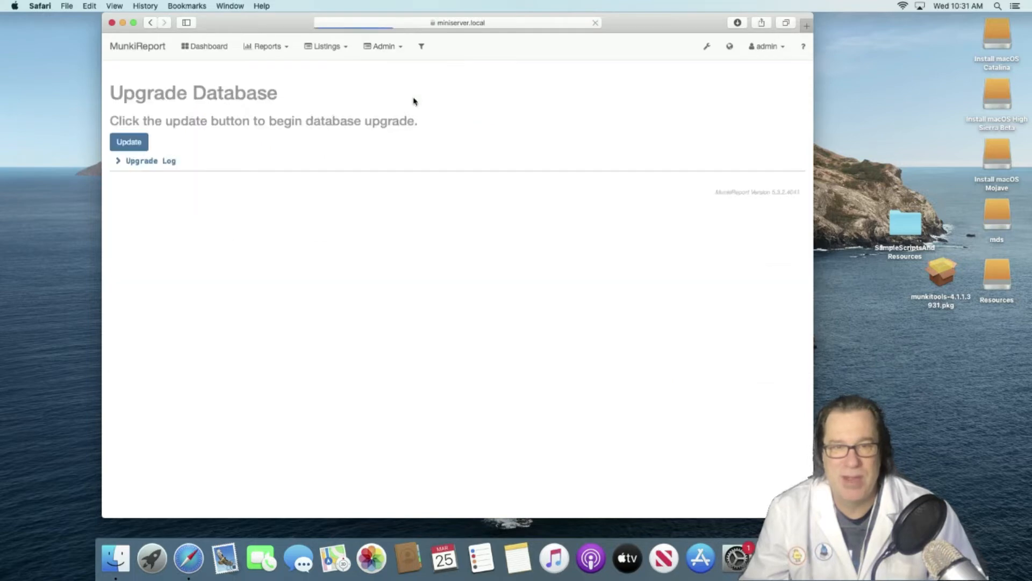
pyautogui.click(136, 144)
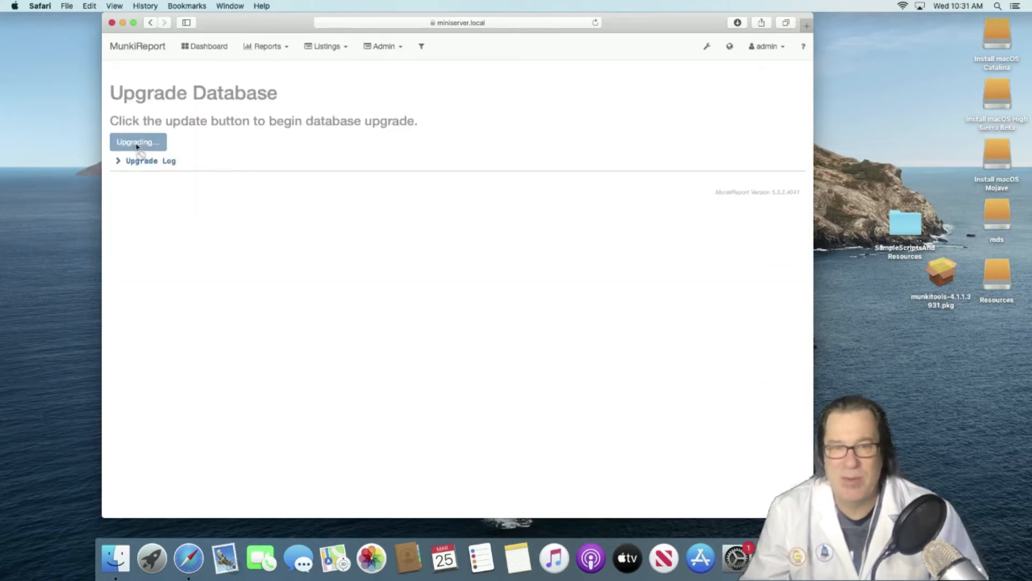
pyautogui.click(137, 52)
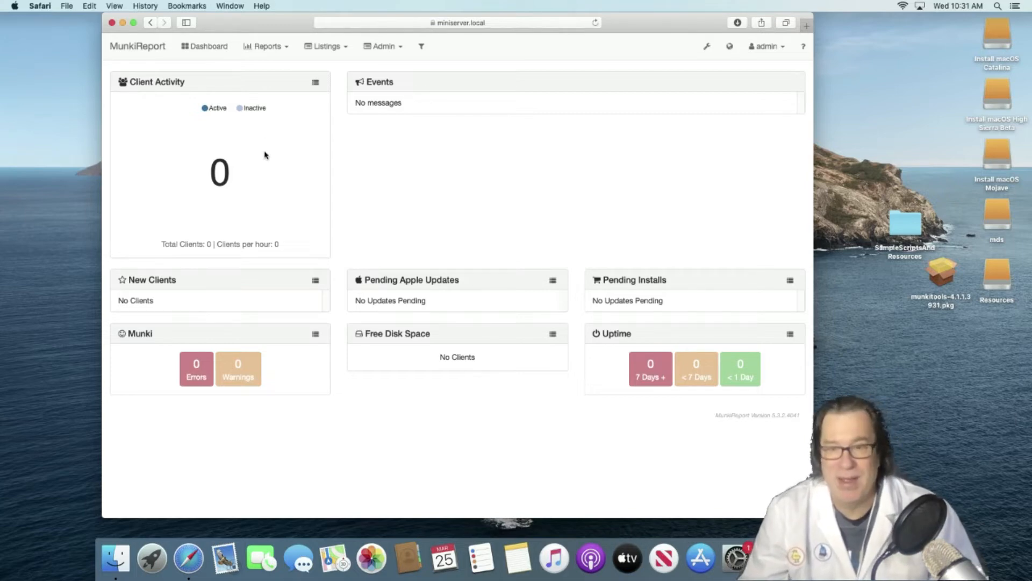
pyautogui.press('super+h')
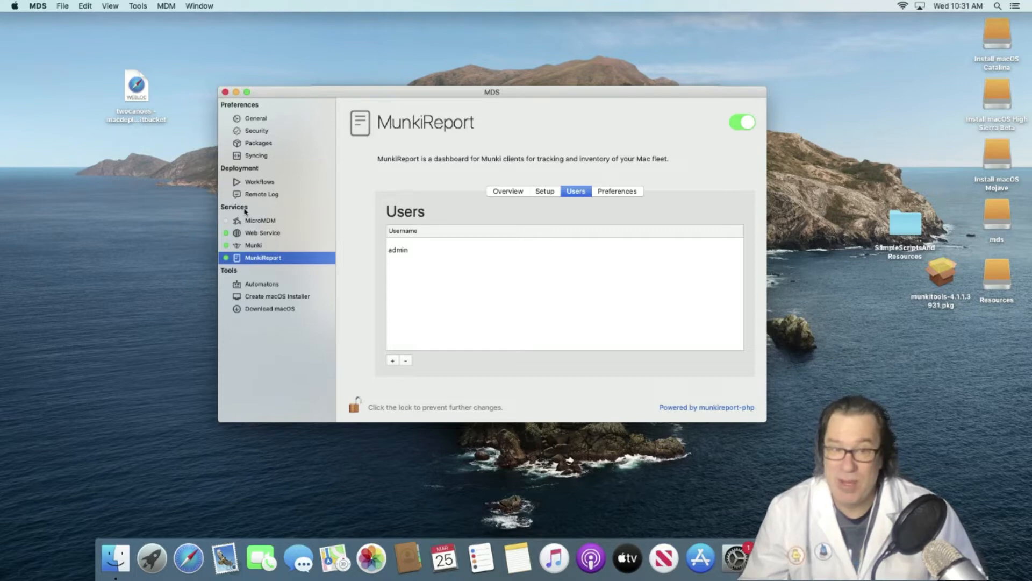
# - Review the two served directories, unlock the settings with the admin password, and show Workflows
pyautogui.click(263, 235)
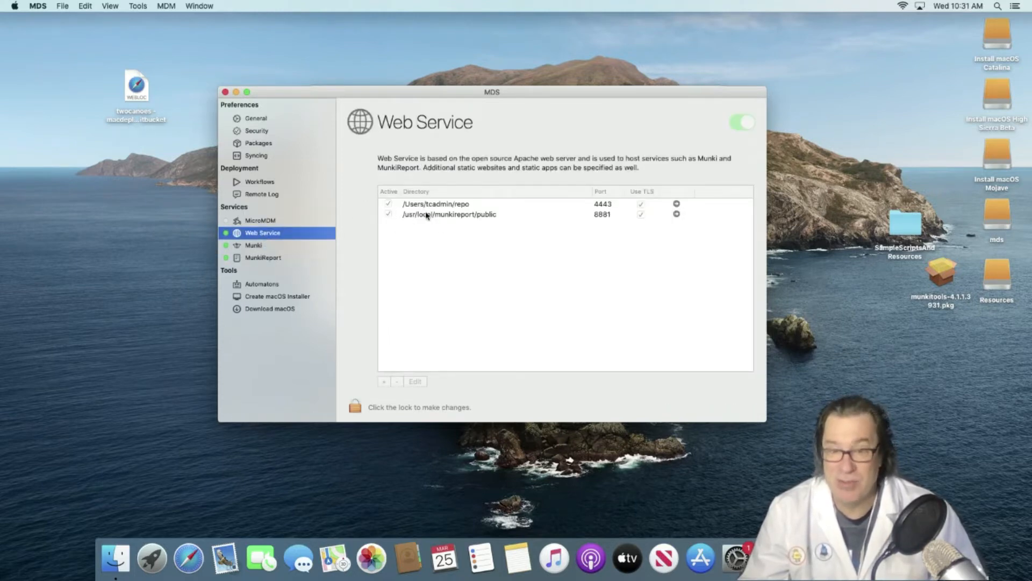
pyautogui.click(354, 410)
pyautogui.write('•••••••••')
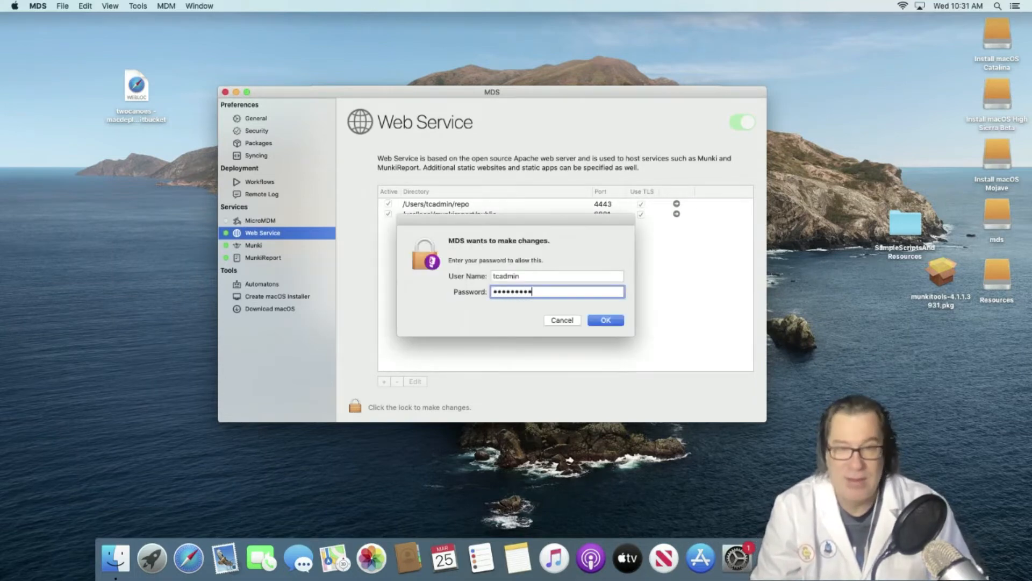
pyautogui.press('Return')
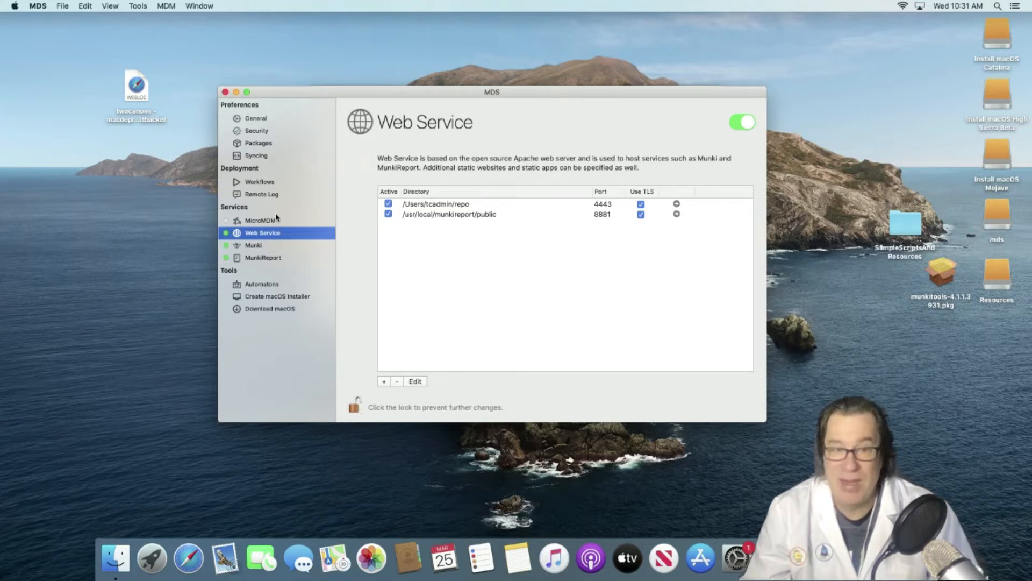
pyautogui.click(270, 184)
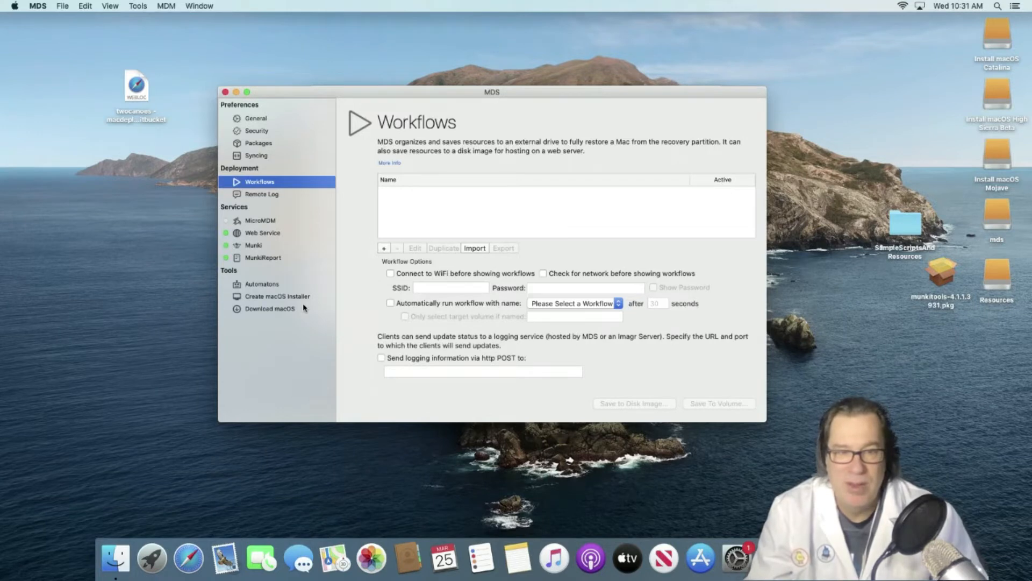
# - Download the macOS Catalina 10.15.3 installer, picked from the version-sorted list, into Downloads
pyautogui.click(290, 309)
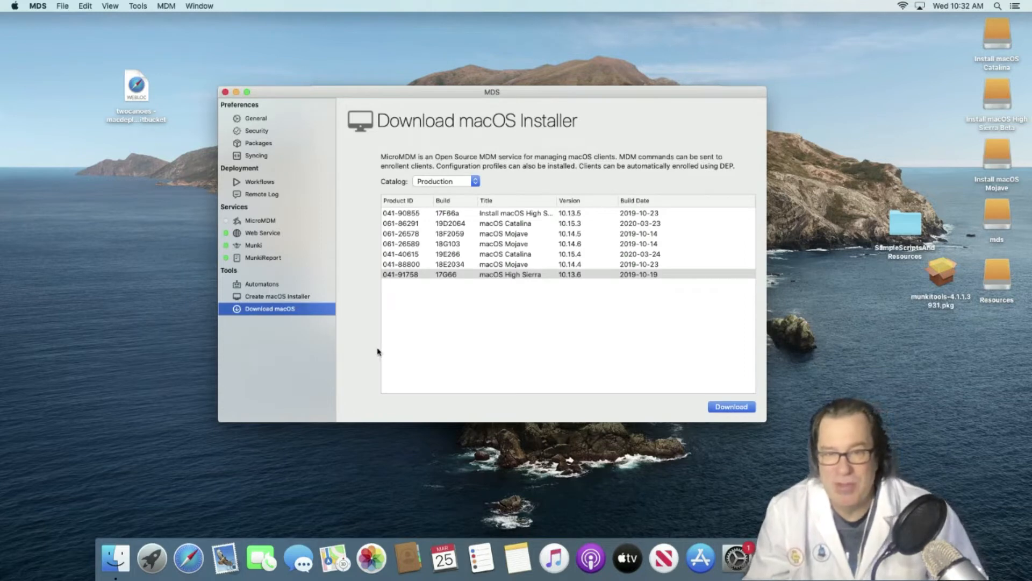
pyautogui.click(590, 202)
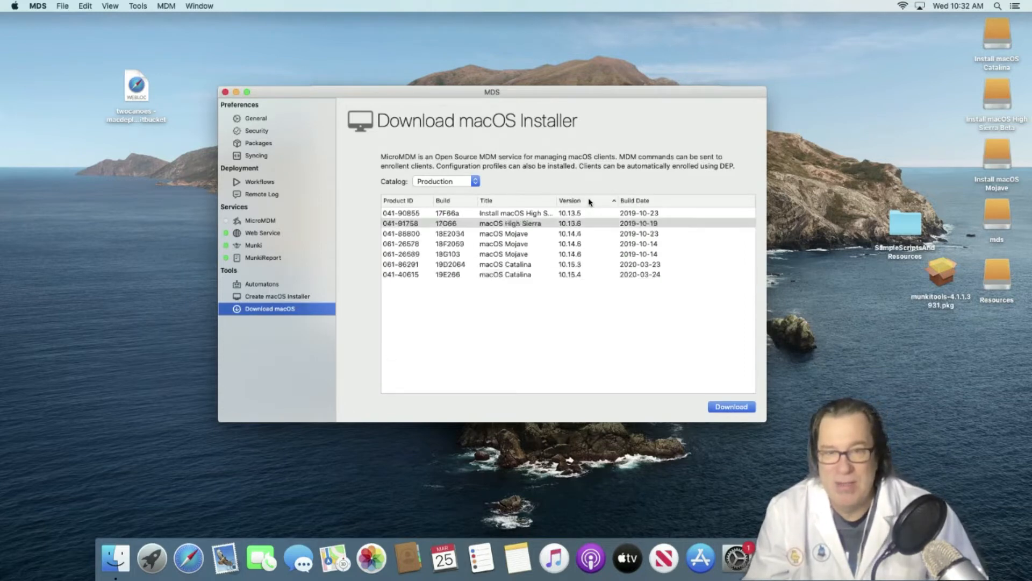
pyautogui.click(582, 265)
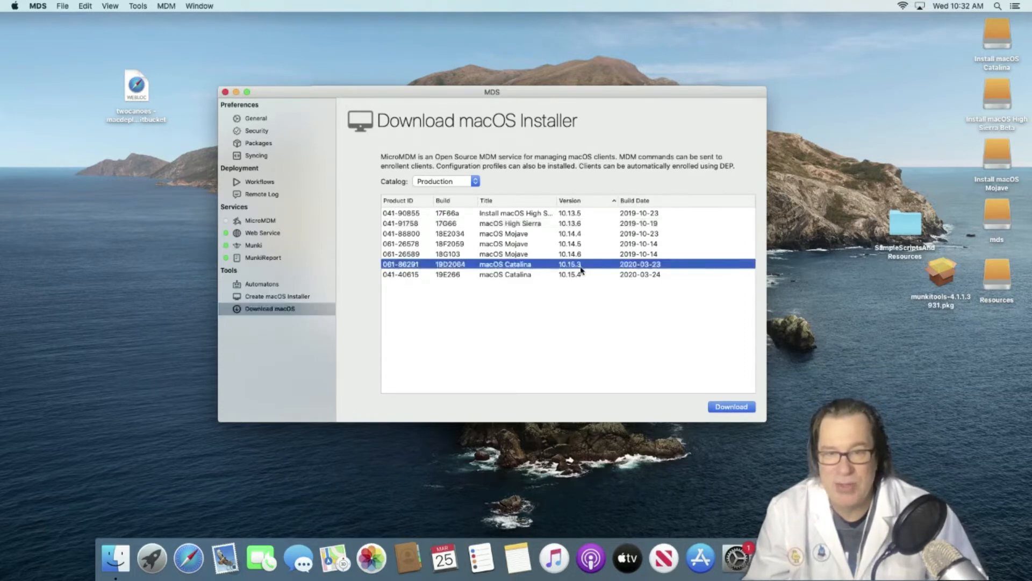
pyautogui.click(732, 407)
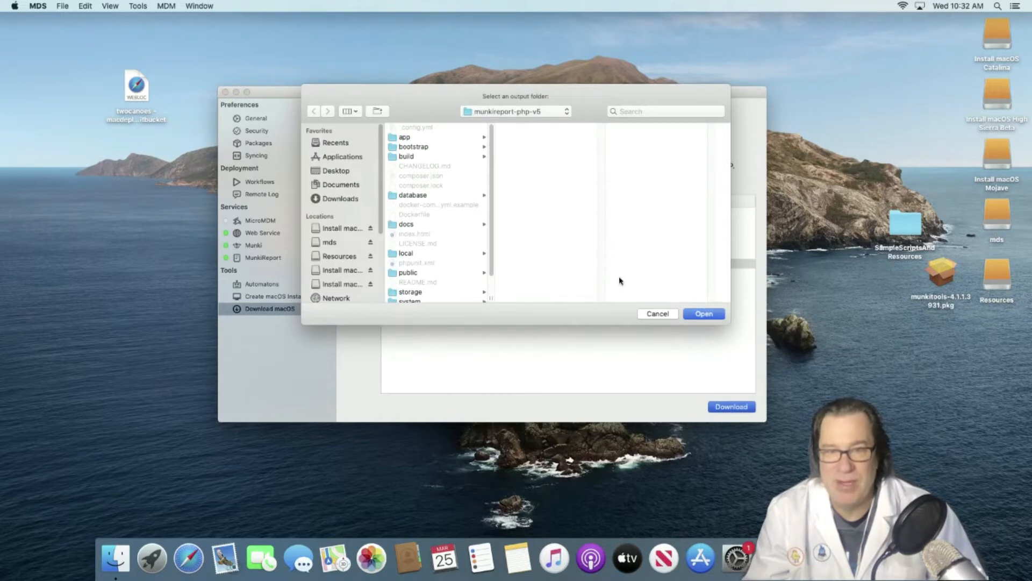
pyautogui.press('super+Up')
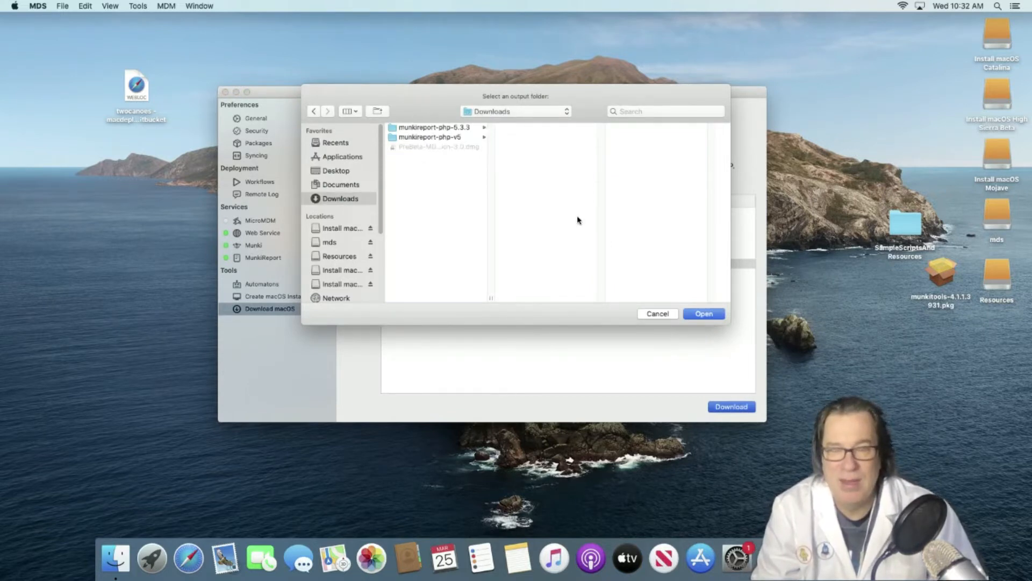
pyautogui.press('Return')
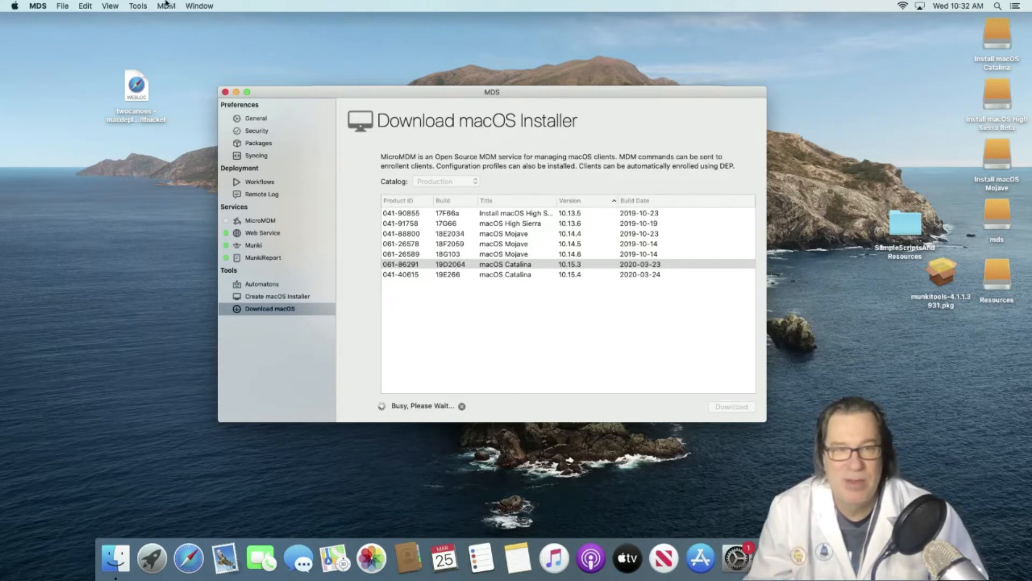
# - Follow the MDS helper log in Console and acknowledge the Catalina image completed message
pyautogui.click(199, 5)
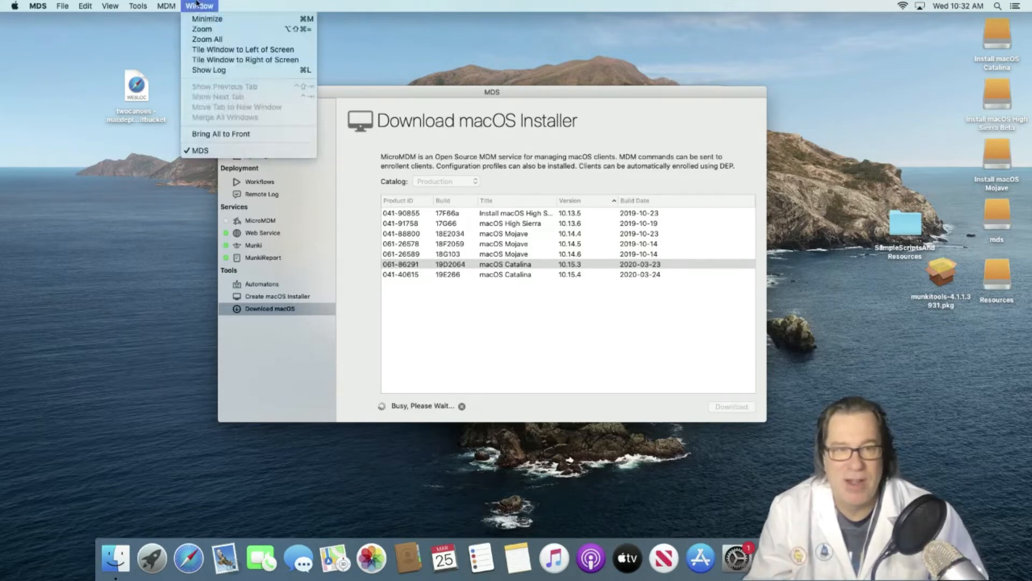
pyautogui.click(243, 70)
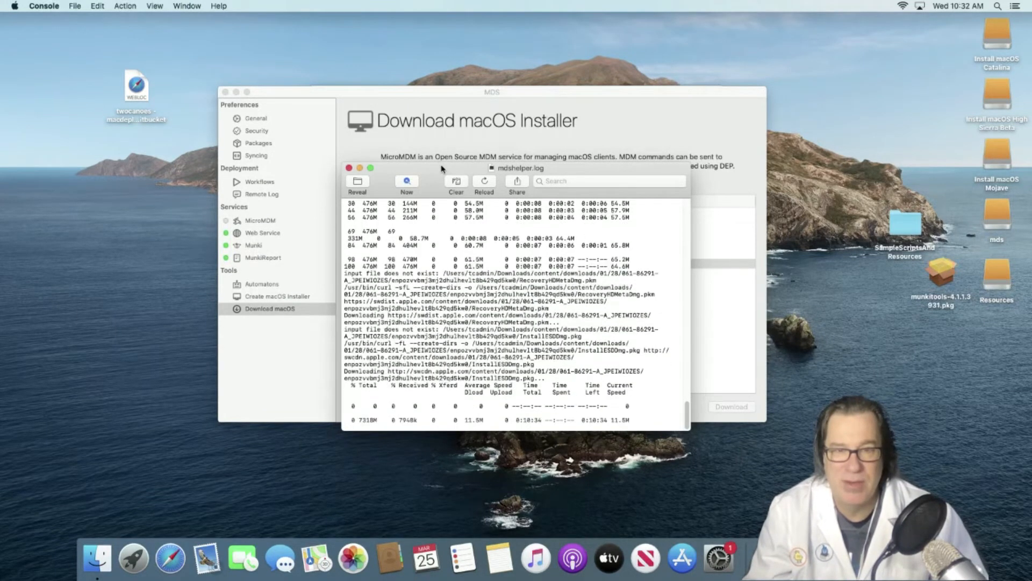
pyautogui.moveTo(441, 169); pyautogui.dragTo(178, 137)
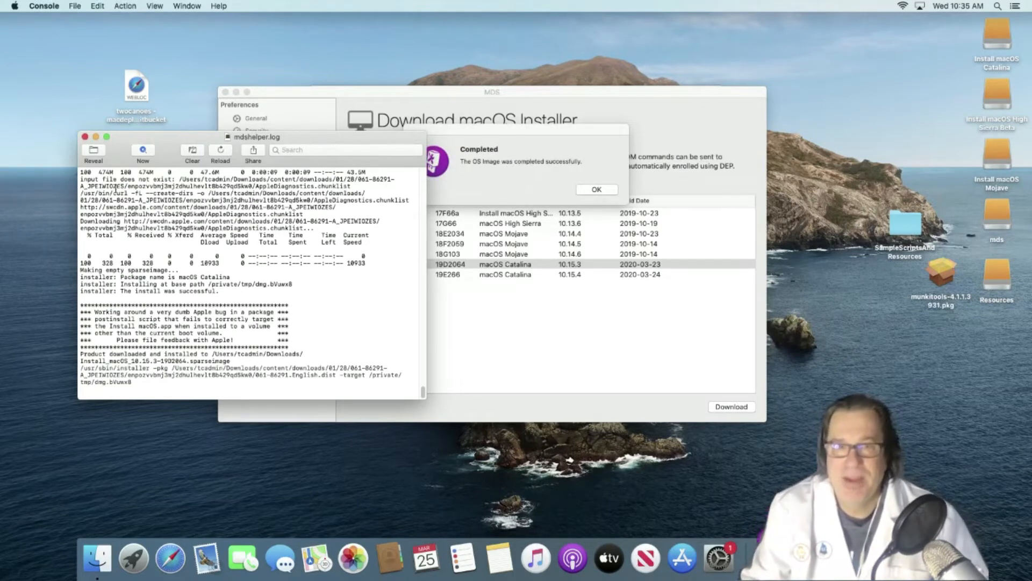
pyautogui.click(594, 189)
pyautogui.click(596, 189)
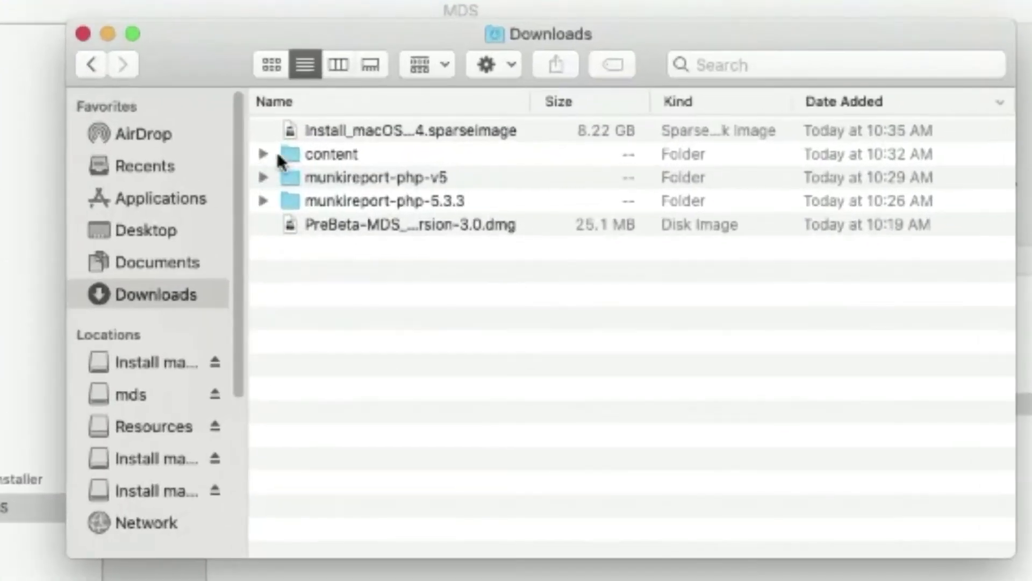
# - Mount the Catalina sparse image and copy Install macOS Catalina from its Applications onto the desktop
pyautogui.click(304, 133)
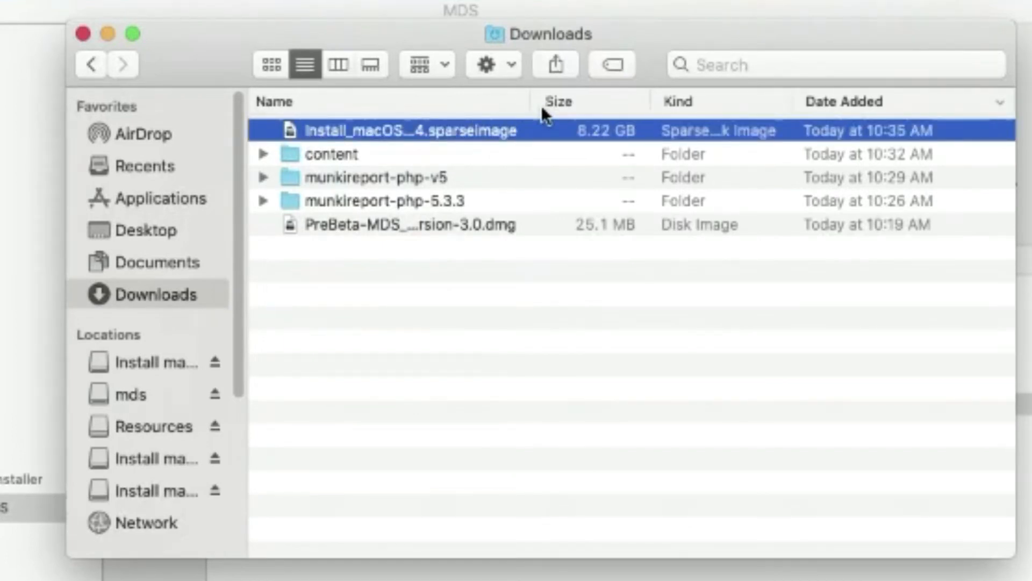
pyautogui.moveTo(527, 103); pyautogui.dragTo(676, 103)
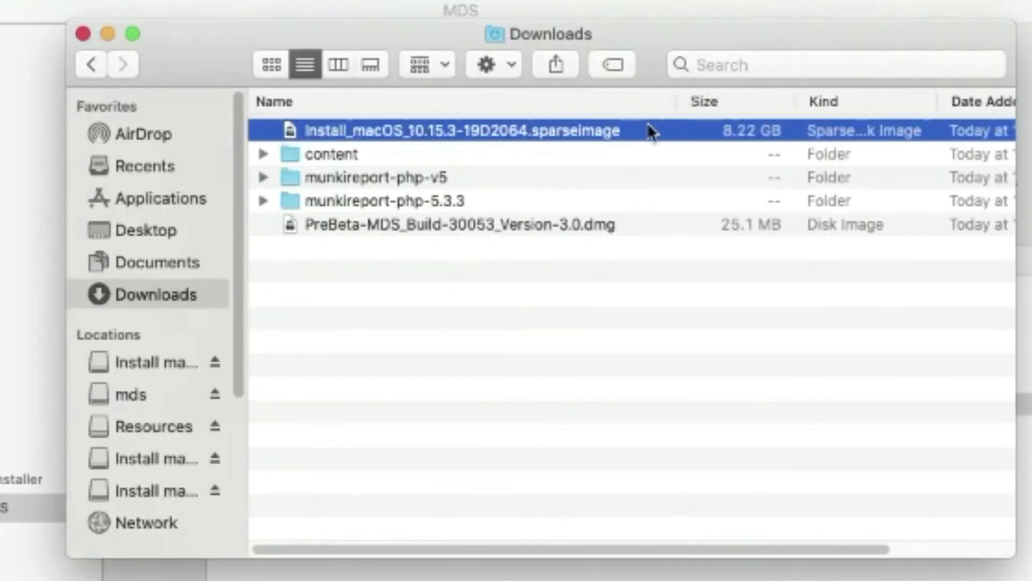
pyautogui.doubleClick(637, 131)
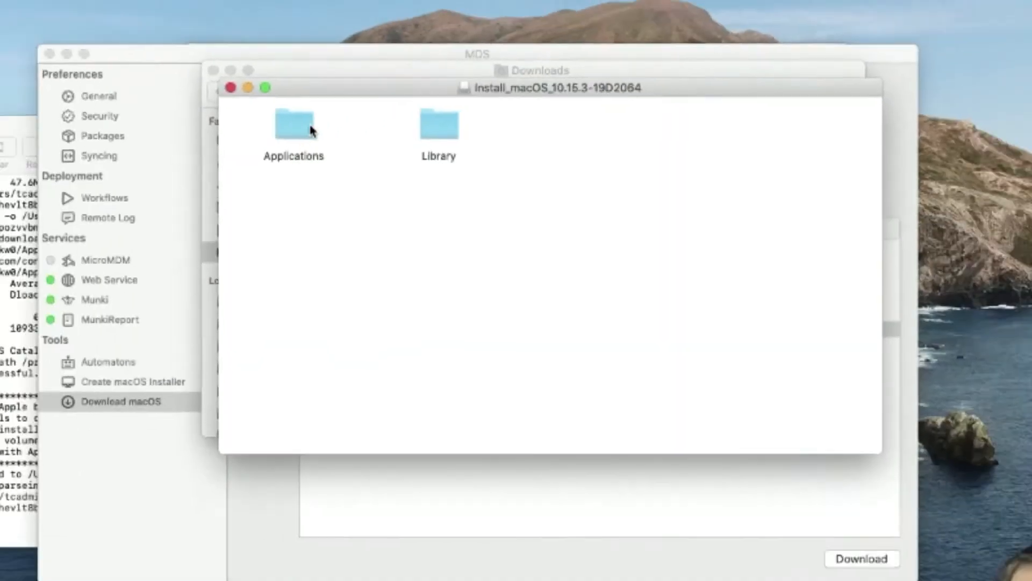
pyautogui.doubleClick(310, 129)
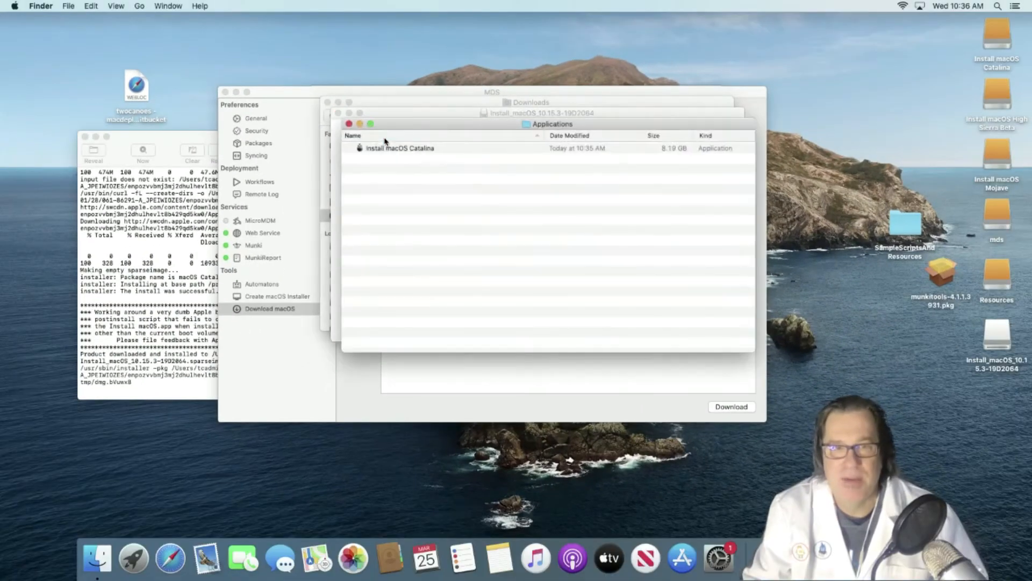
pyautogui.moveTo(384, 150); pyautogui.dragTo(822, 119)
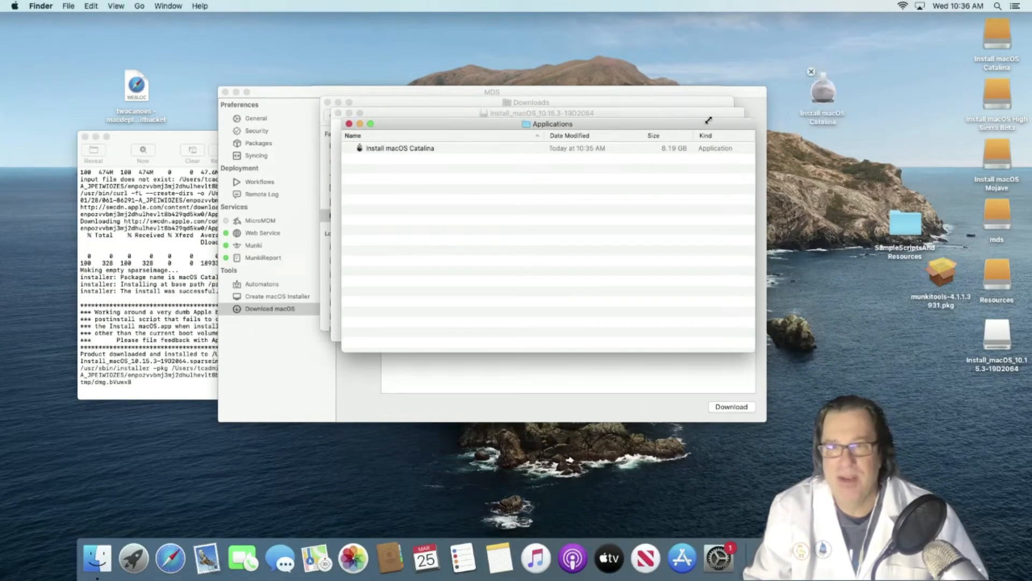
# - Close the Finder windows, create a new untitled folder on the desktop, and hide other apps
pyautogui.click(349, 124)
pyautogui.click(338, 113)
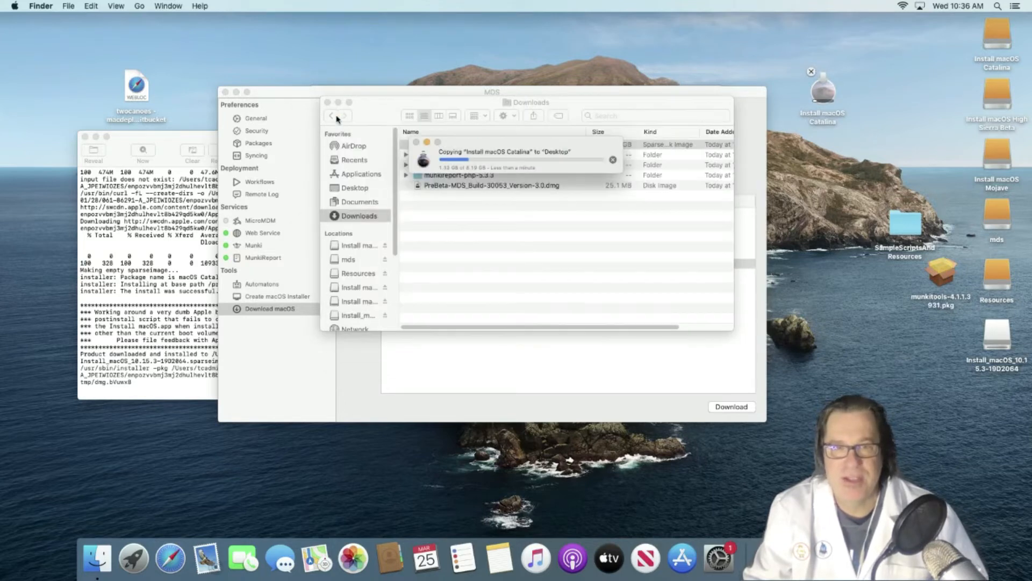
pyautogui.click(328, 102)
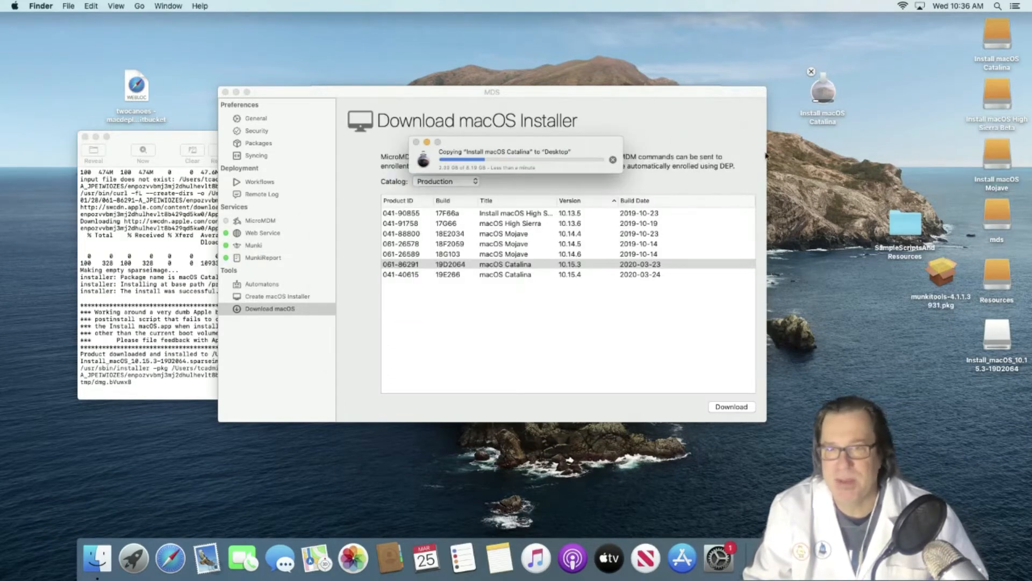
pyautogui.rightClick(835, 168)
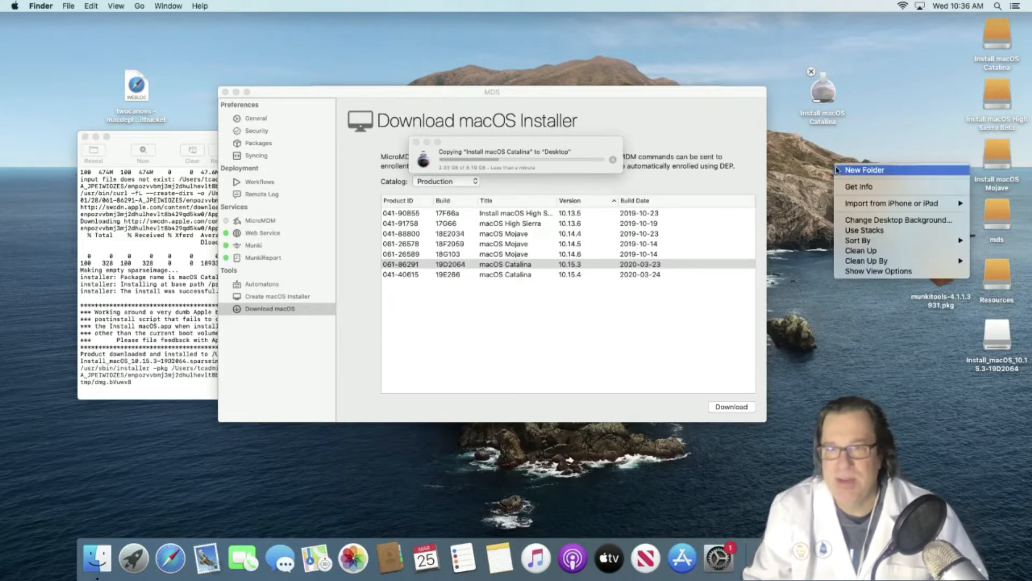
pyautogui.click(846, 175)
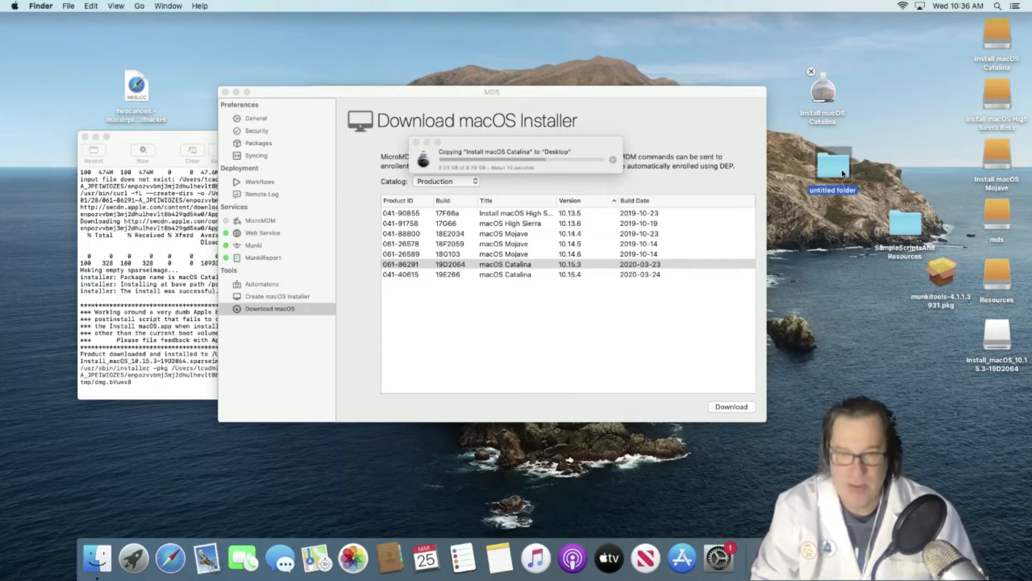
pyautogui.press('super+alt+h')
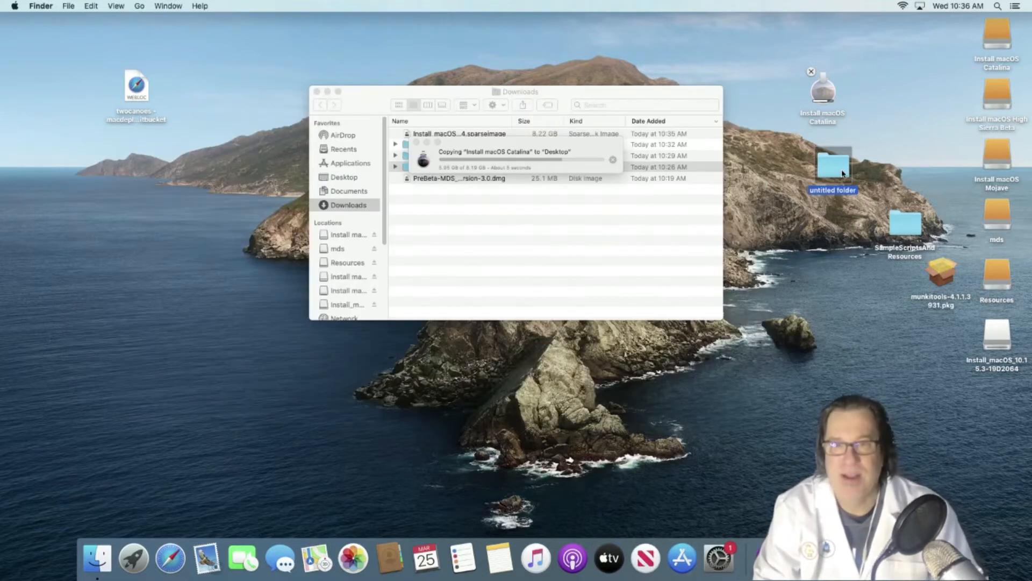
# - Create a folder named 'resources' in the home folder
pyautogui.press('i')
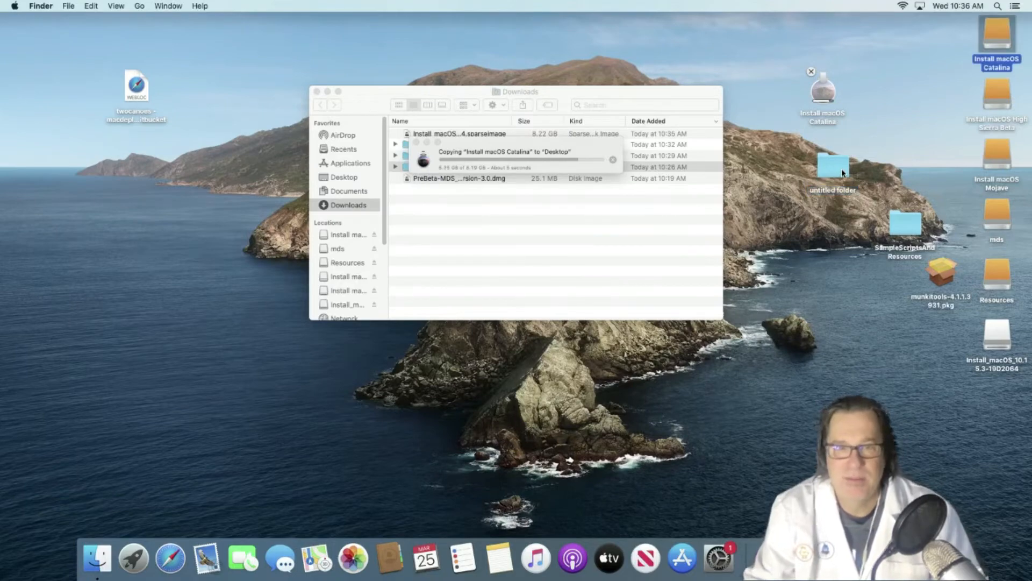
pyautogui.click(682, 257)
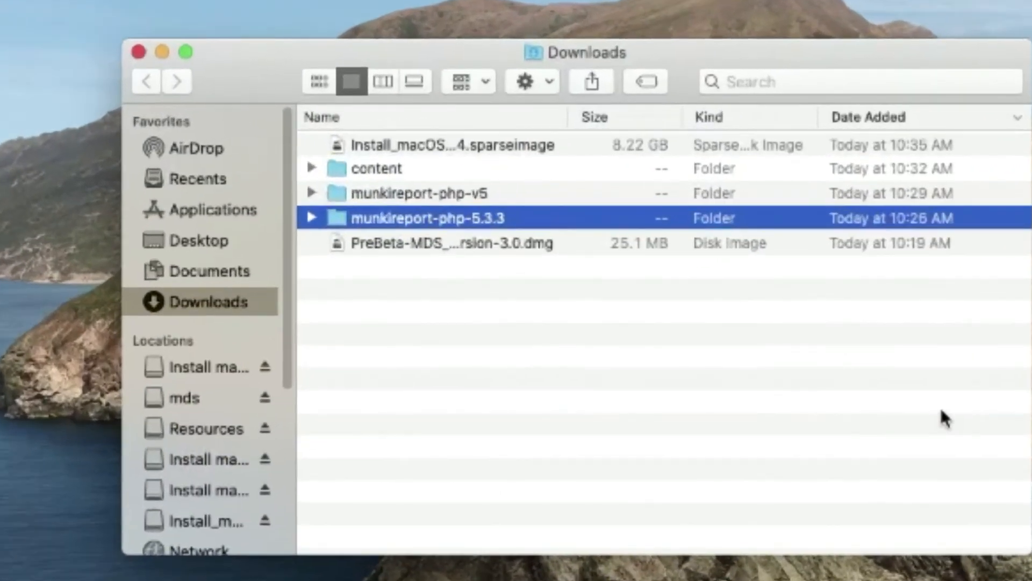
pyautogui.press('i')
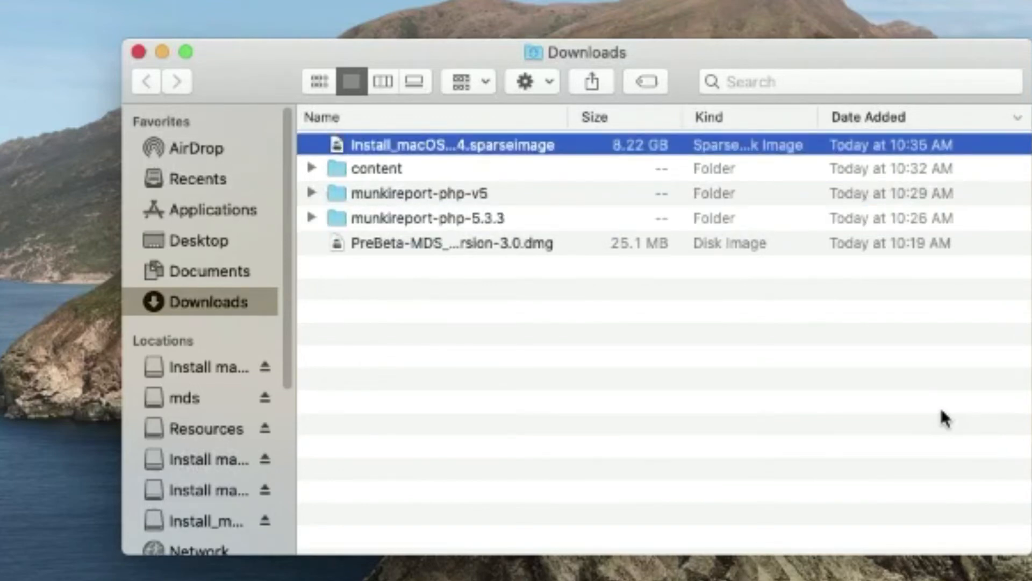
pyautogui.press('super+shift+h')
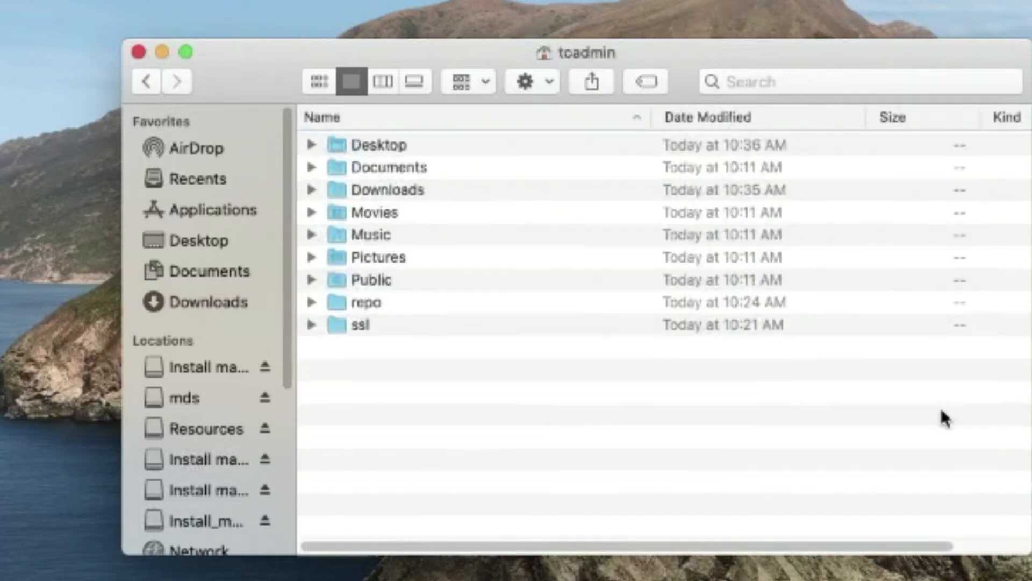
pyautogui.press('super+shift+n')
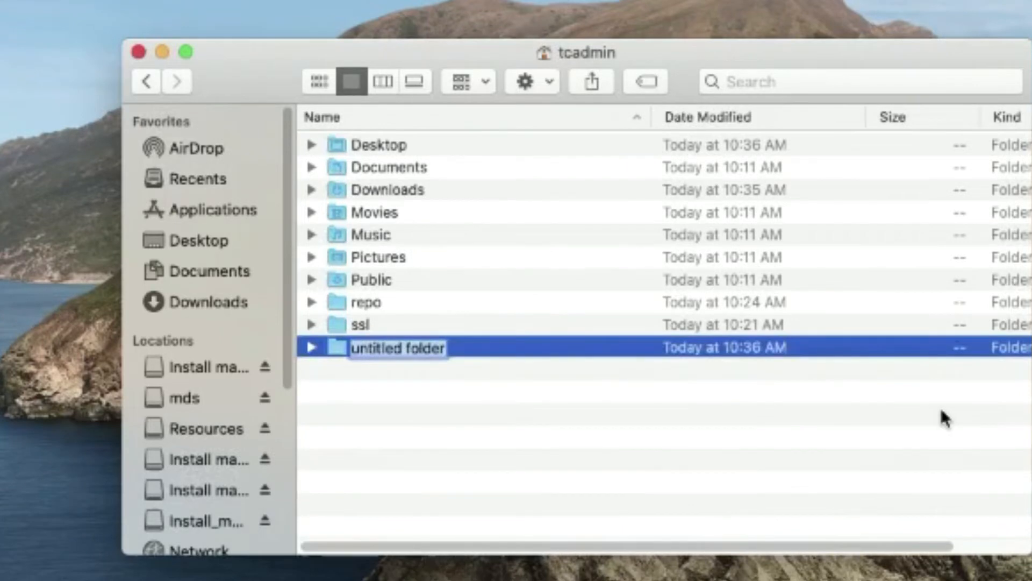
pyautogui.write('resources')
pyautogui.press('Return')
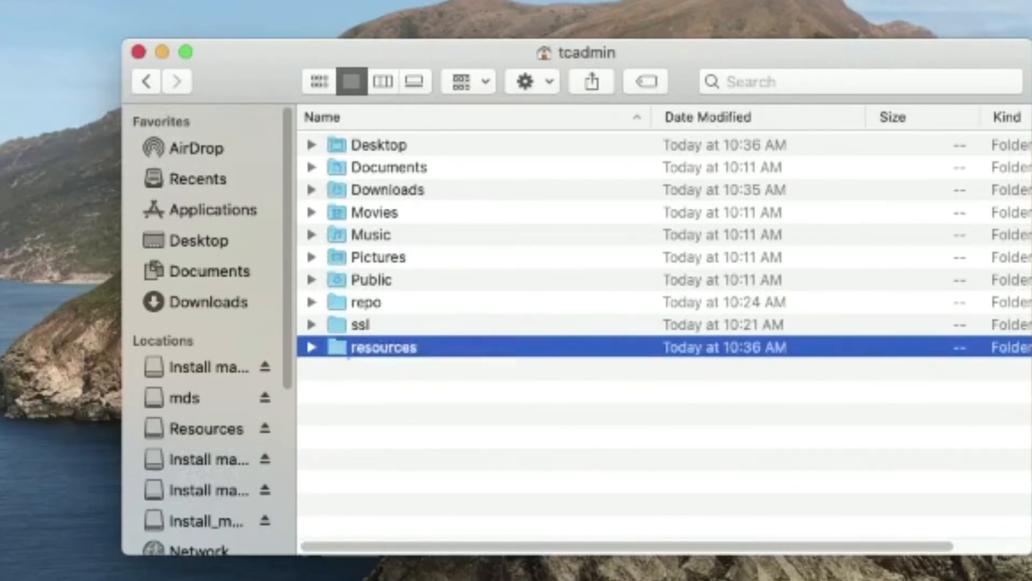
# - Add os, packages and scripts subfolders, filing munkitools into packages and the Catalina installer into os
pyautogui.press('super+Down')
pyautogui.press('super+shift+n')
pyautogui.write('os')
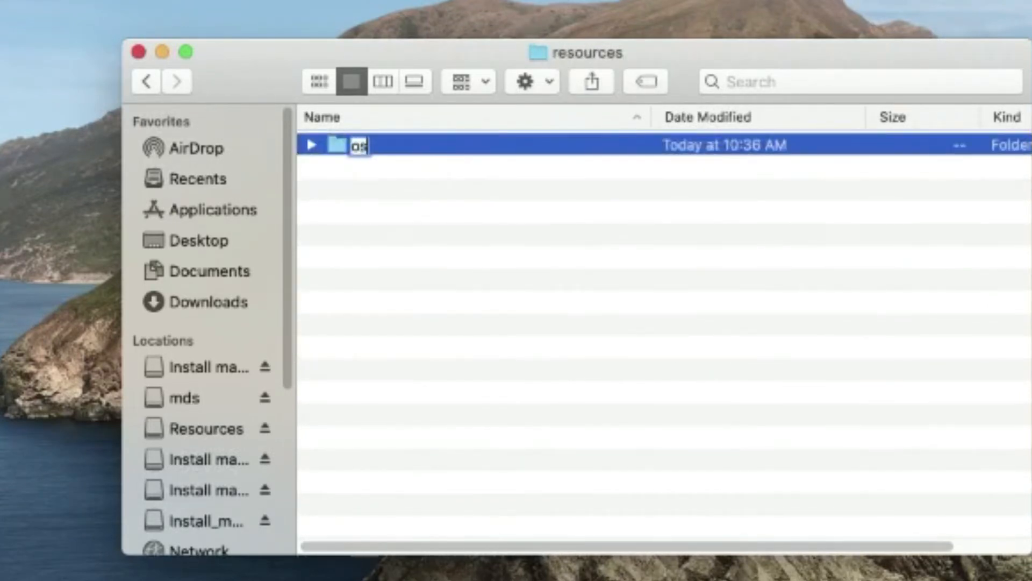
pyautogui.press('Return')
pyautogui.press('super+shift+n')
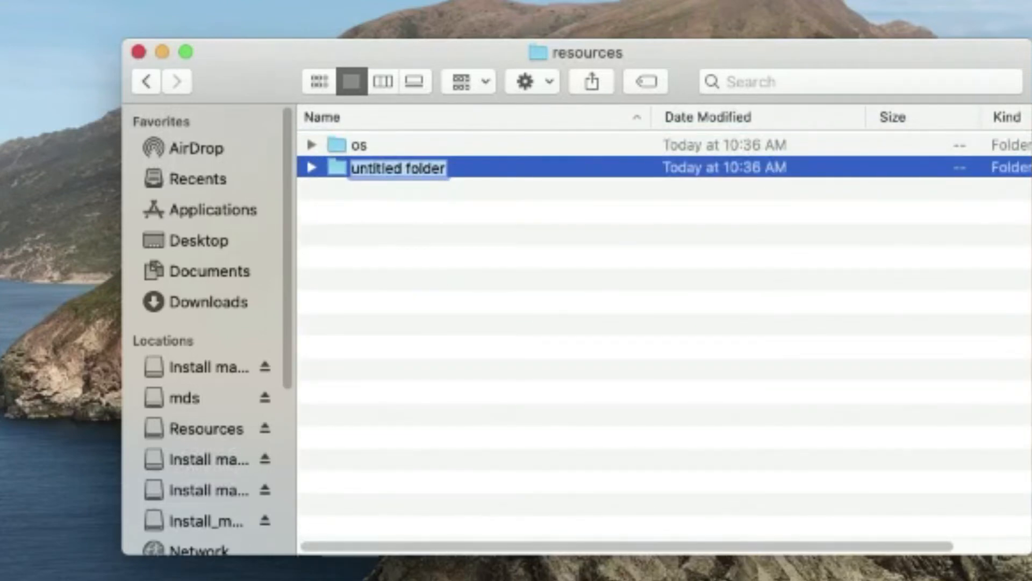
pyautogui.write('packages')
pyautogui.press('Return')
pyautogui.press('super+shift+n')
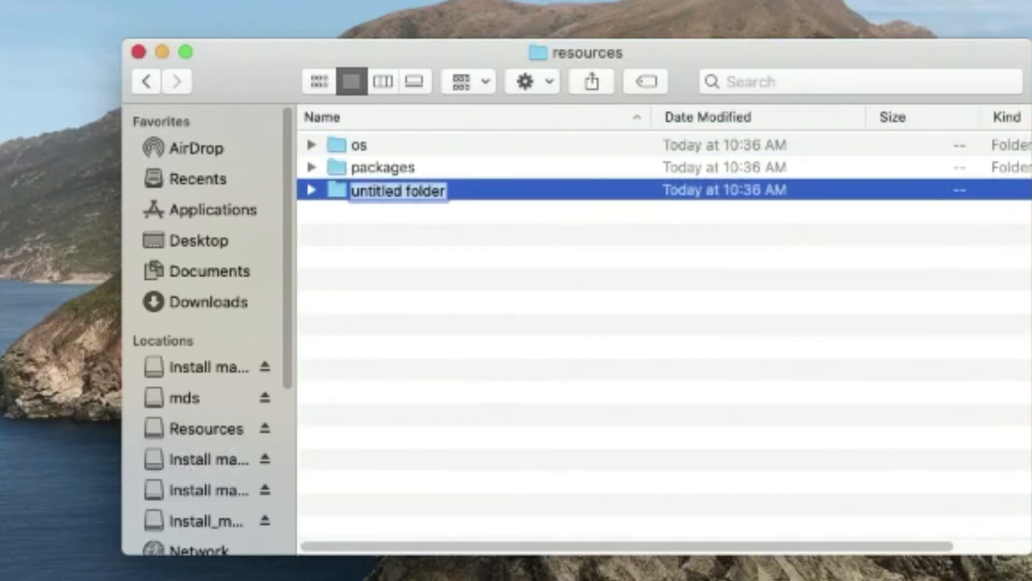
pyautogui.write('scripts')
pyautogui.press('Return')
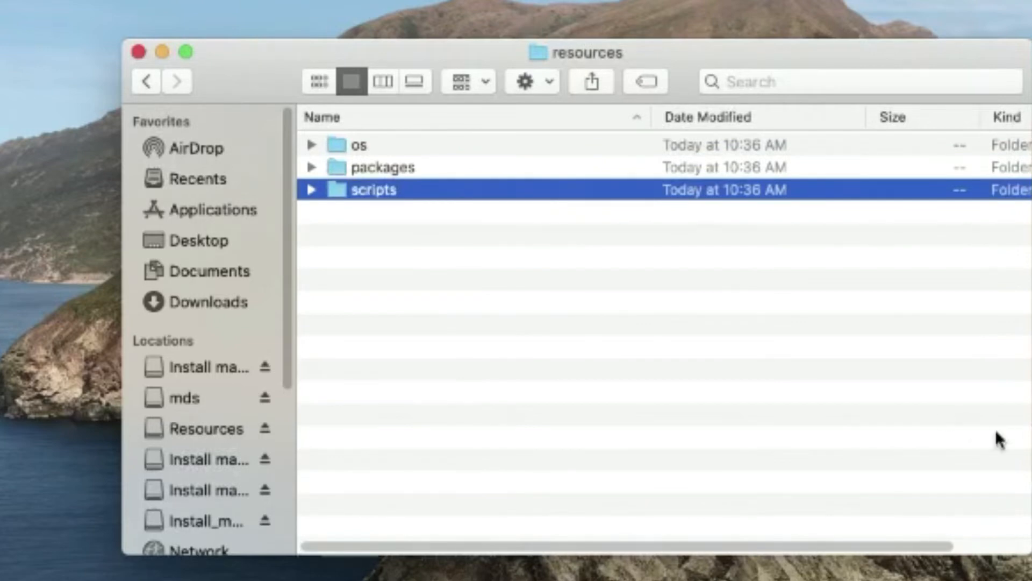
pyautogui.moveTo(1029, 478); pyautogui.dragTo(395, 167)
pyautogui.moveTo(807, 3); pyautogui.dragTo(367, 150)
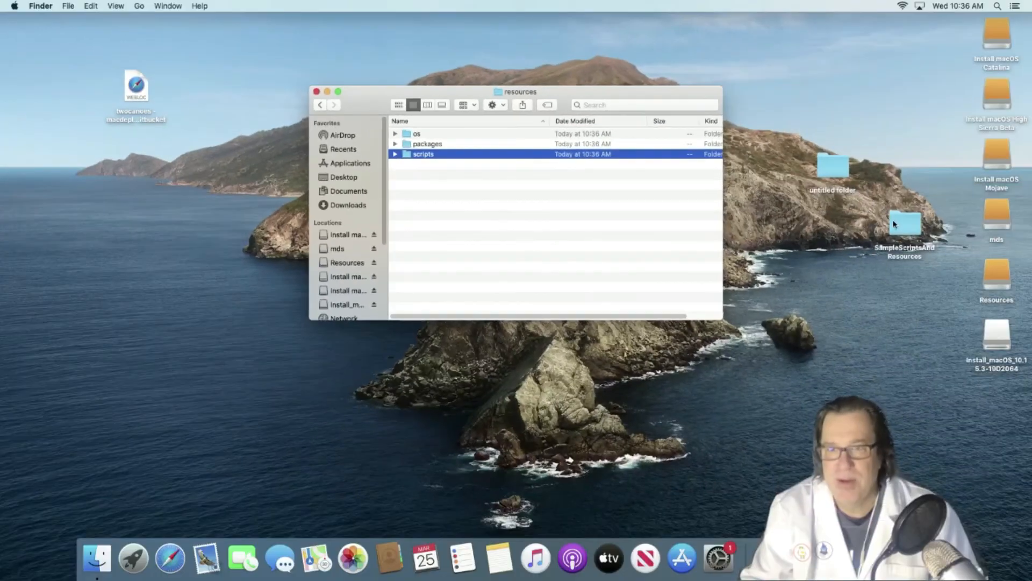
# - Copy the sample scripts and Resources, except language_setup.sh and set_default_hide_file_menu.sh, into resources/scripts
pyautogui.doubleClick(895, 223)
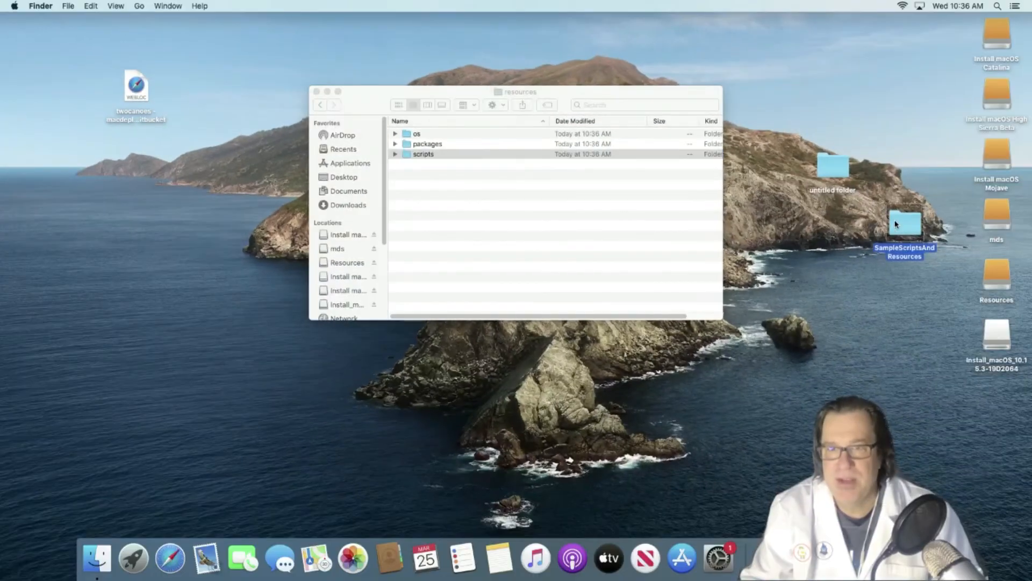
pyautogui.press('super+a')
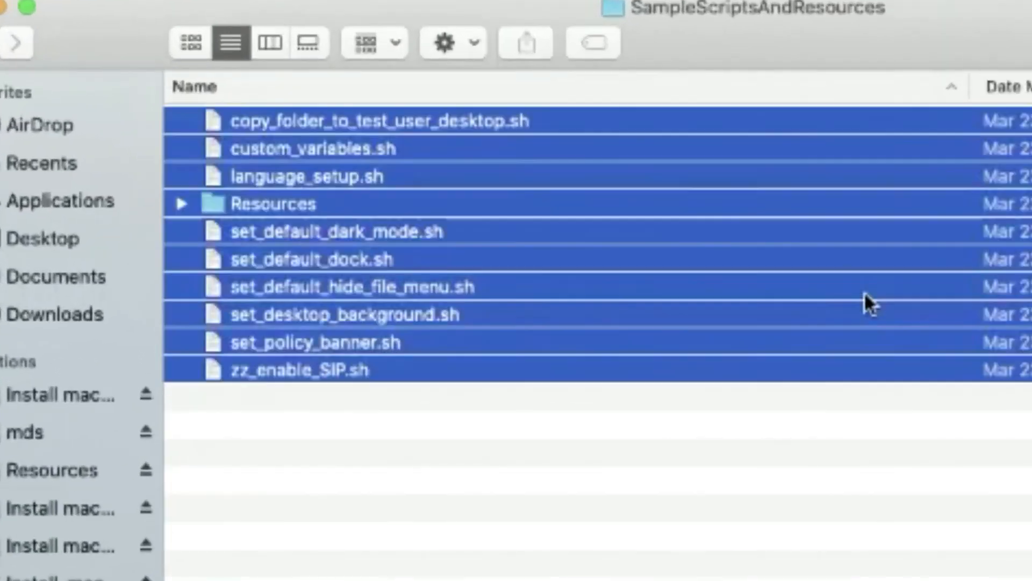
pyautogui.keyDown('super'); pyautogui.click(421, 180); pyautogui.keyUp('super')
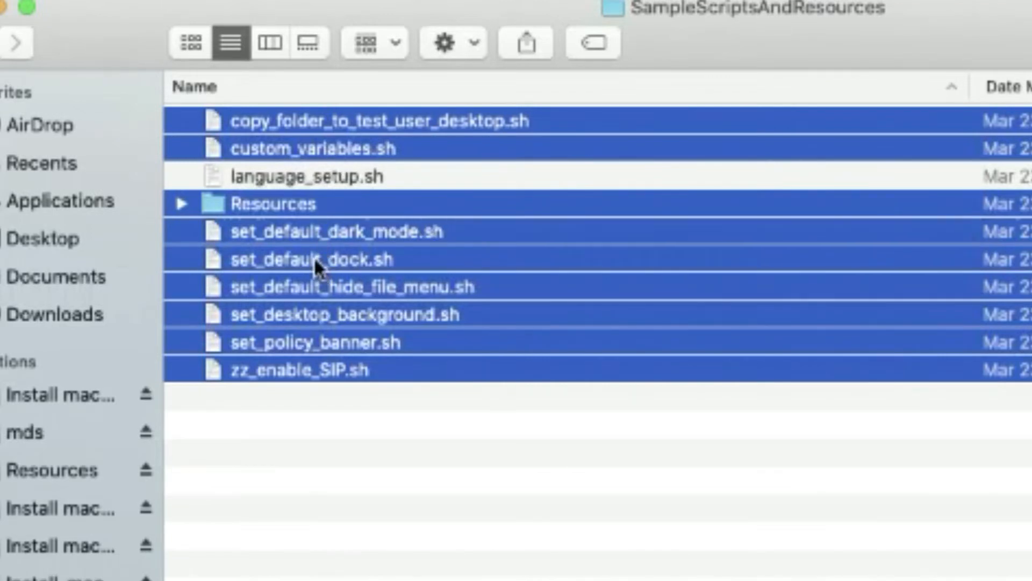
pyautogui.keyDown('super'); pyautogui.click(319, 285); pyautogui.keyUp('super')
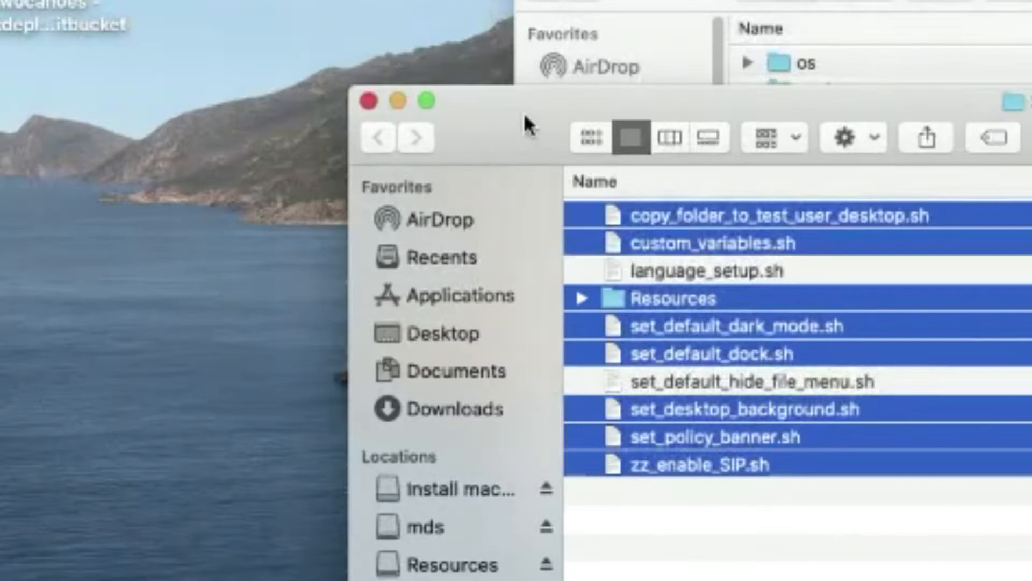
pyautogui.moveTo(523, 112); pyautogui.dragTo(705, 23)
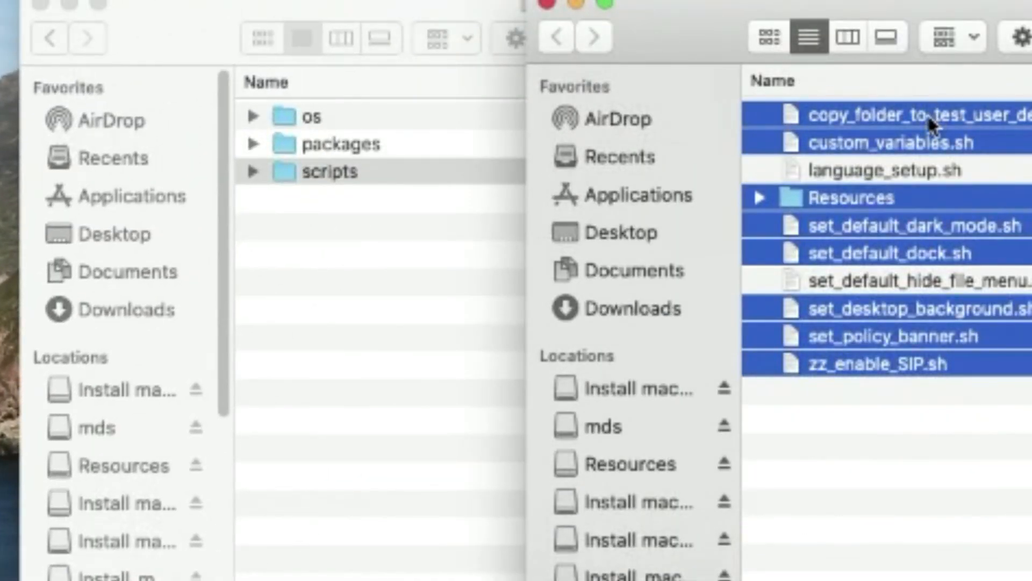
pyautogui.moveTo(927, 114); pyautogui.dragTo(318, 171)
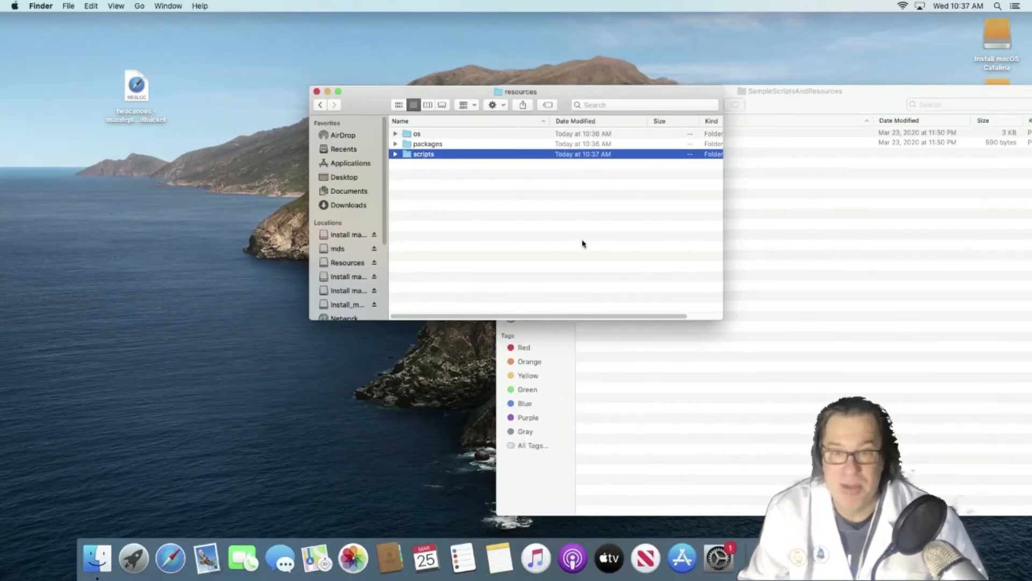
# - Close both Finder windows and clear the desktop selection
pyautogui.click(770, 290)
pyautogui.press('super+w')
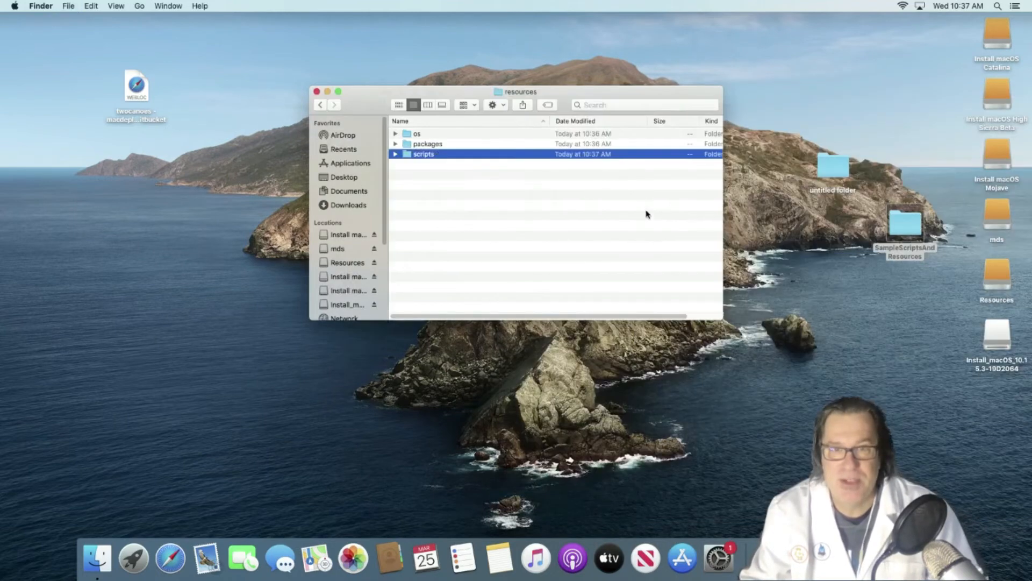
pyautogui.press('super+w')
pyautogui.click(671, 200)
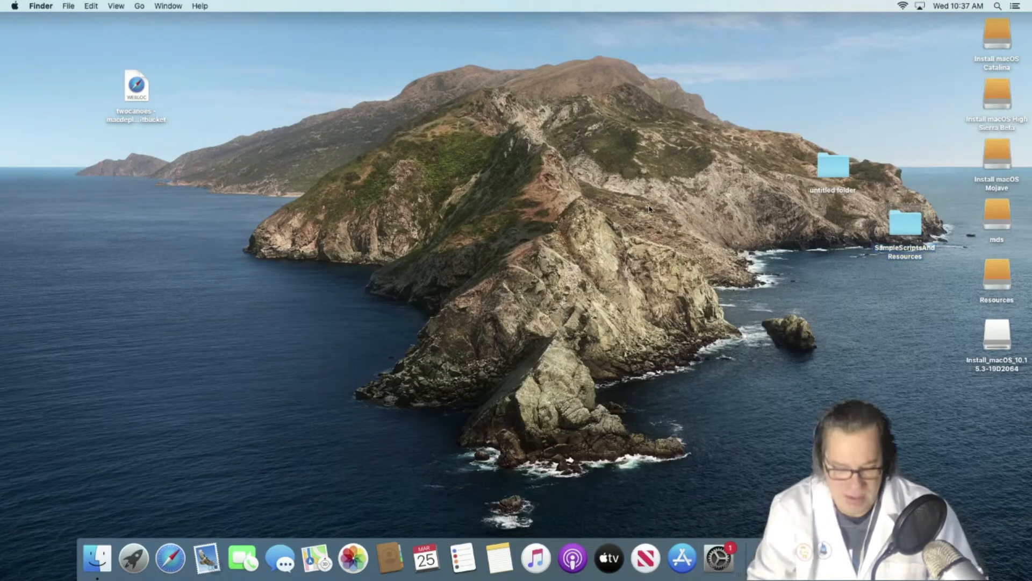
pyautogui.press('super+space')
# - Launch MDS and add a new workflow, initially saved as 'Catalina With M'
pyautogui.write('mds')
pyautogui.press('Return')
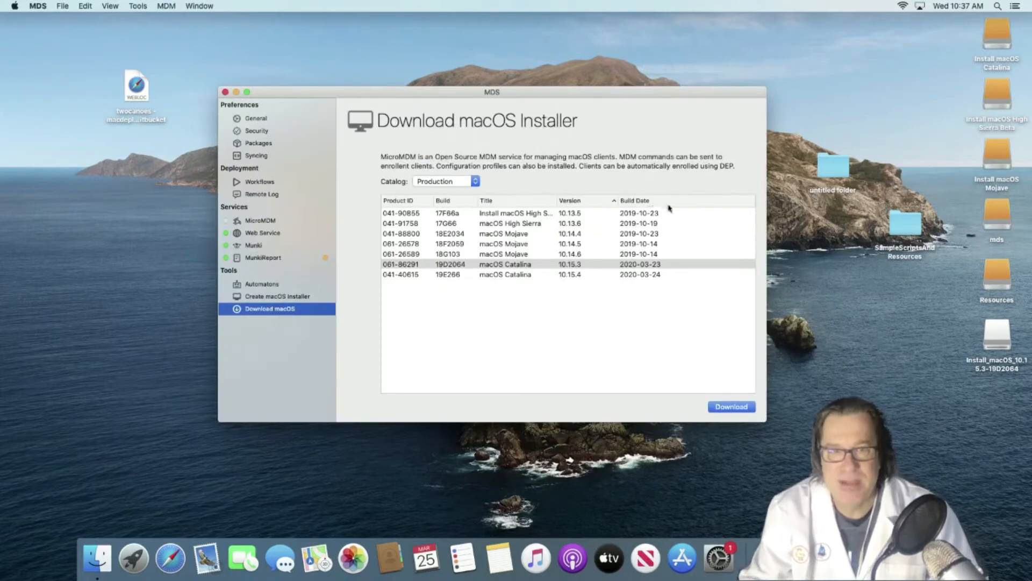
pyautogui.click(251, 182)
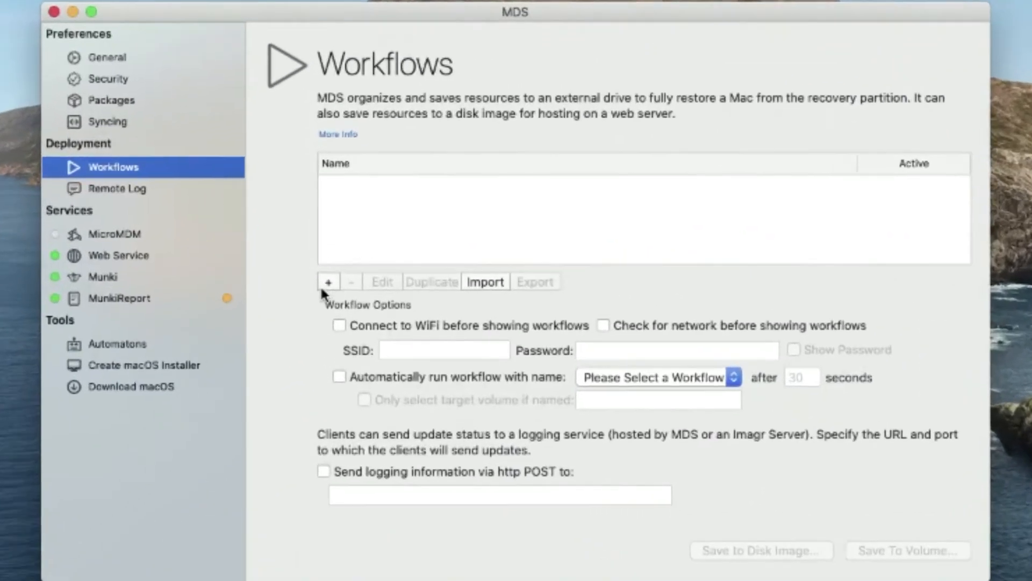
pyautogui.click(384, 248)
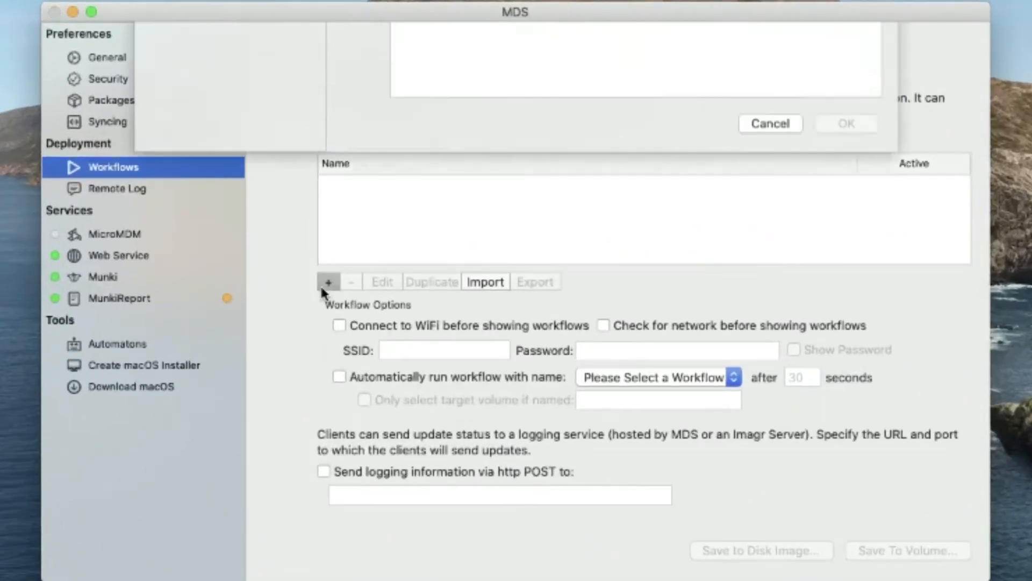
pyautogui.click(409, 80)
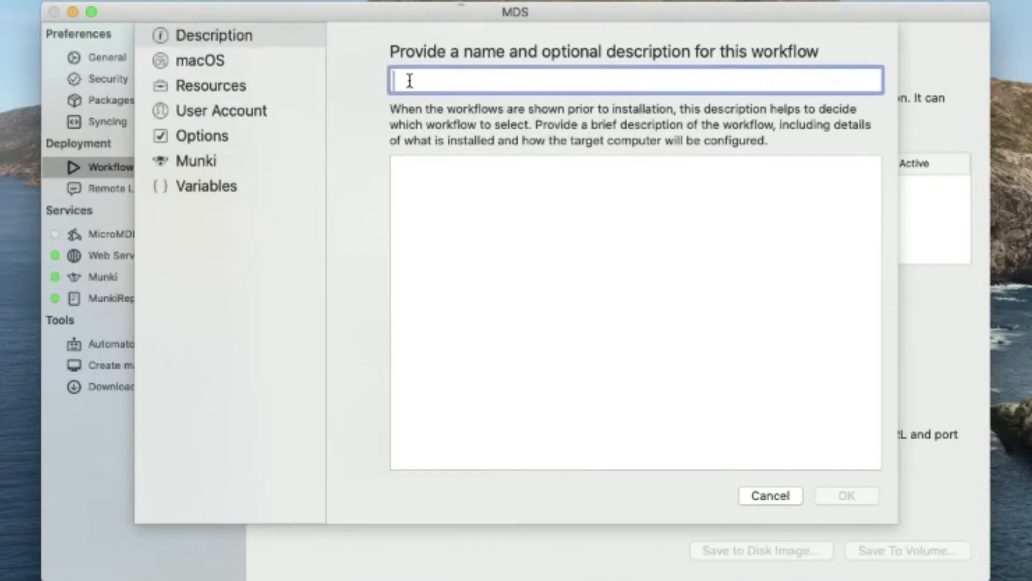
pyautogui.write('Catalina ')
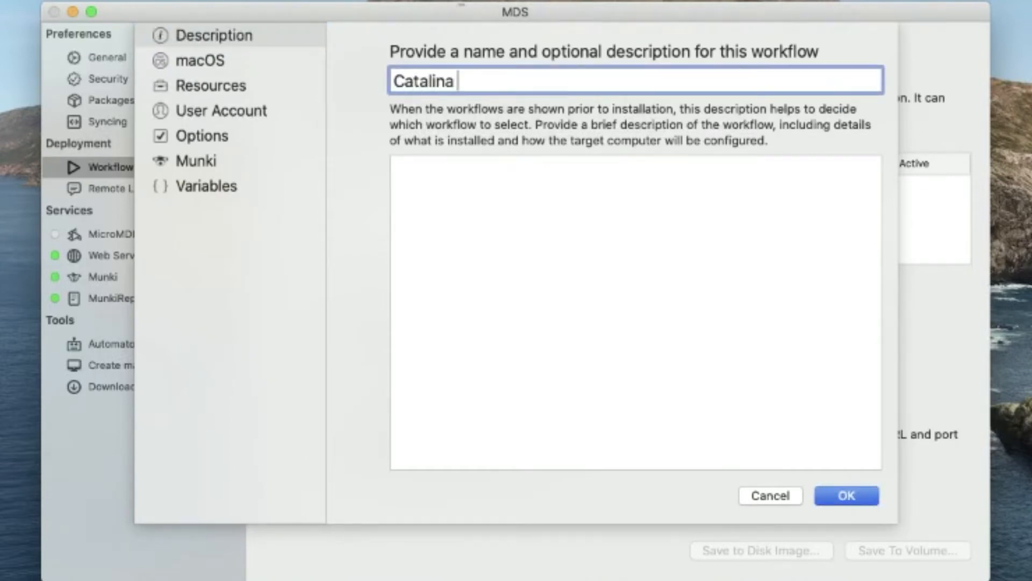
pyautogui.write('With MN')
pyautogui.press('Return')
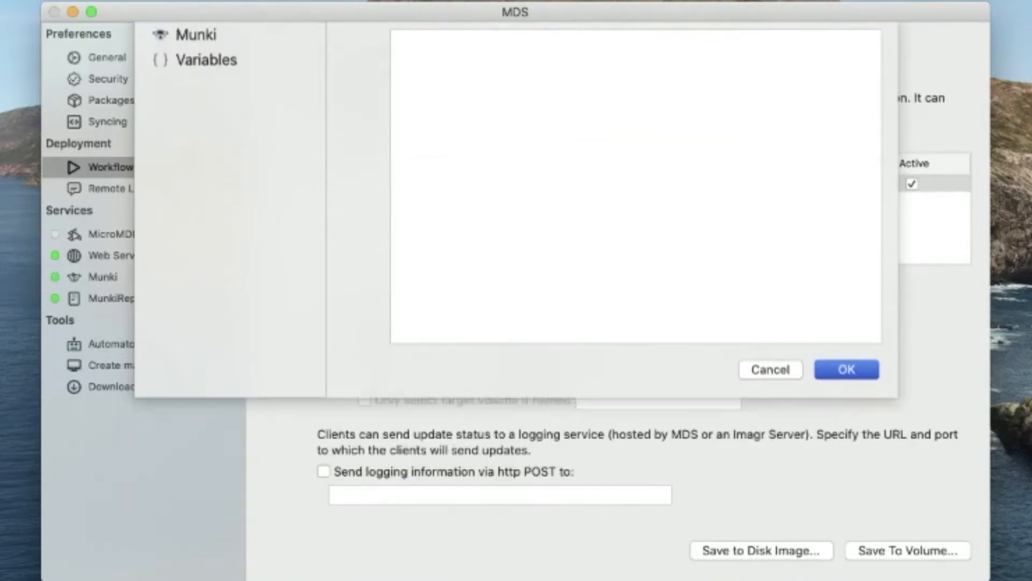
# - Complete the workflow name as 'Catalina With Munki and MunkiReport'
pyautogui.doubleClick(377, 184)
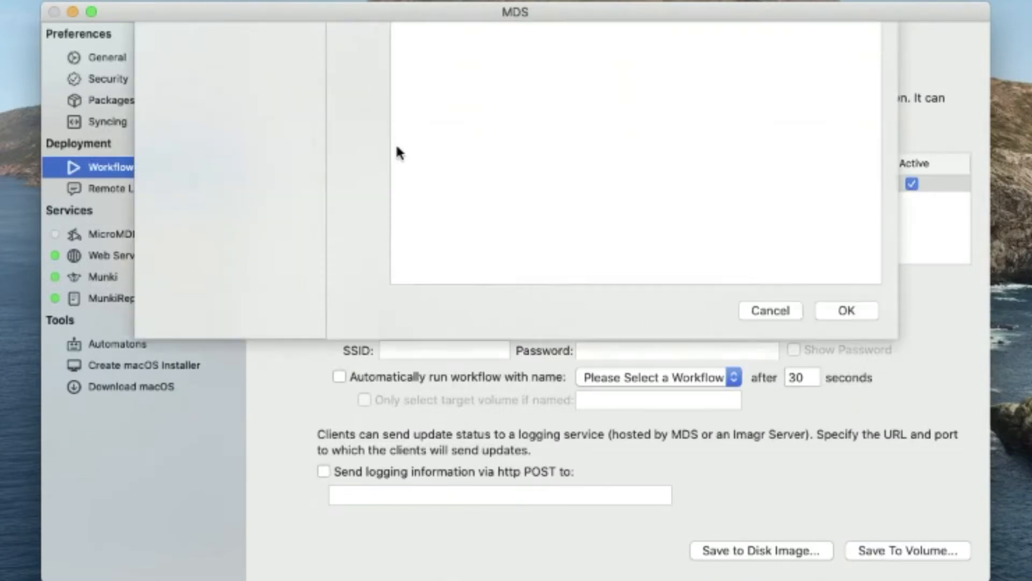
pyautogui.click(508, 89)
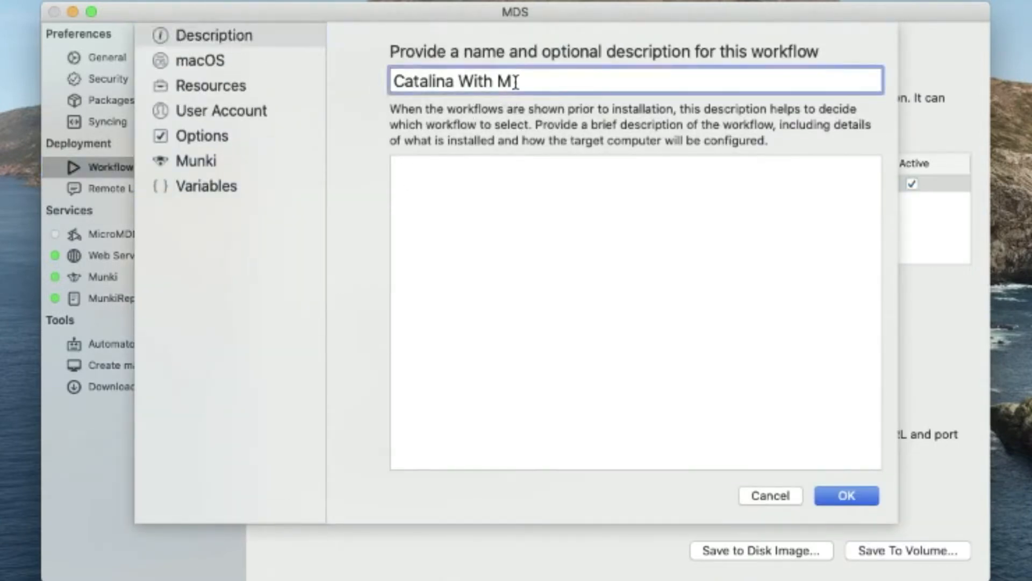
pyautogui.write('unki andM')
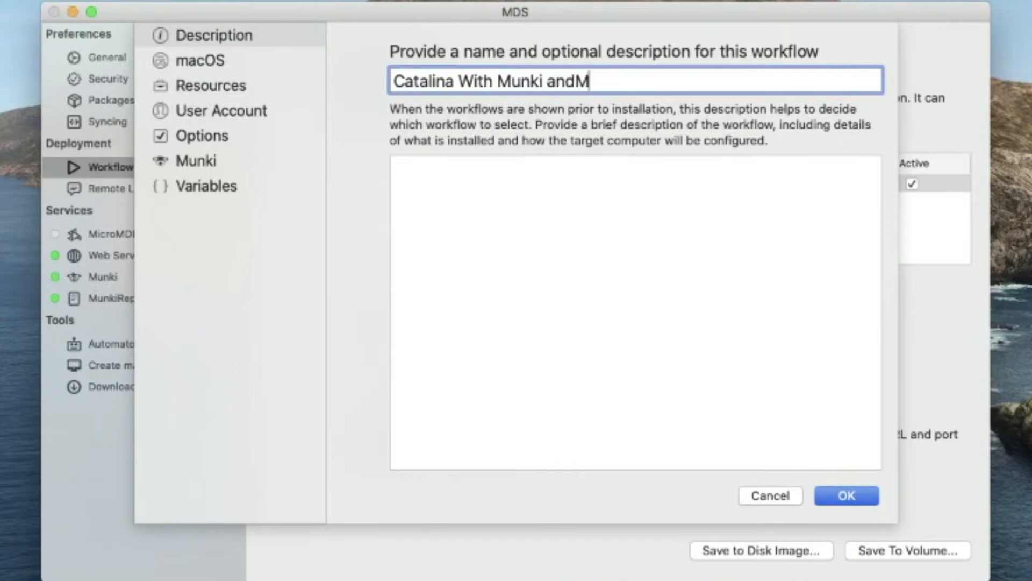
pyautogui.write('unki Report')
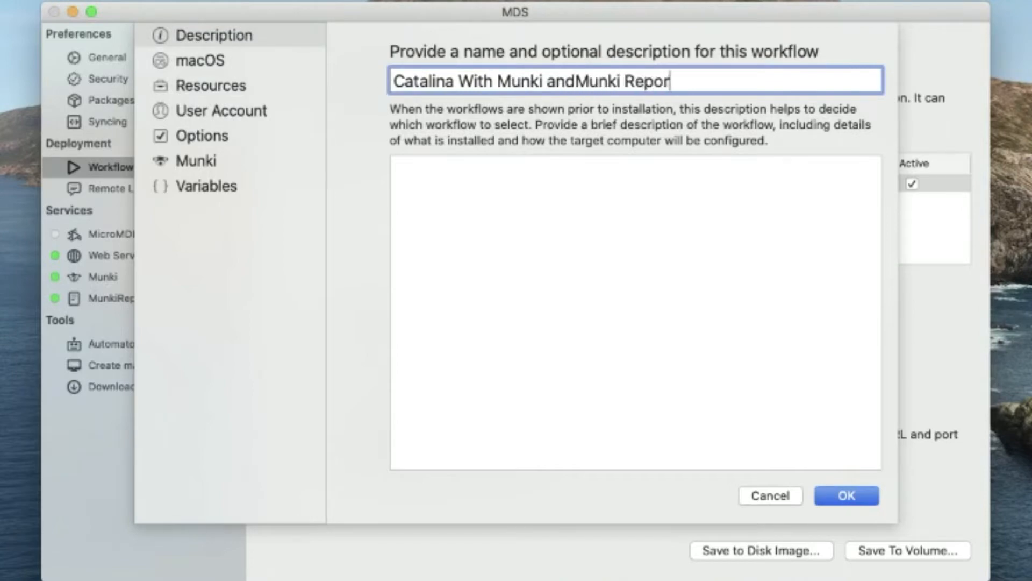
pyautogui.press('Left')
pyautogui.press('Left')
pyautogui.press('Left')
pyautogui.press('Left')
pyautogui.press('Left')
pyautogui.press('Left')
pyautogui.press('Left')
pyautogui.press('BackSpace')
pyautogui.press('Left')
pyautogui.press('Left')
pyautogui.press('Left')
pyautogui.press('Left')
pyautogui.press('Left')
pyautogui.press('Left')
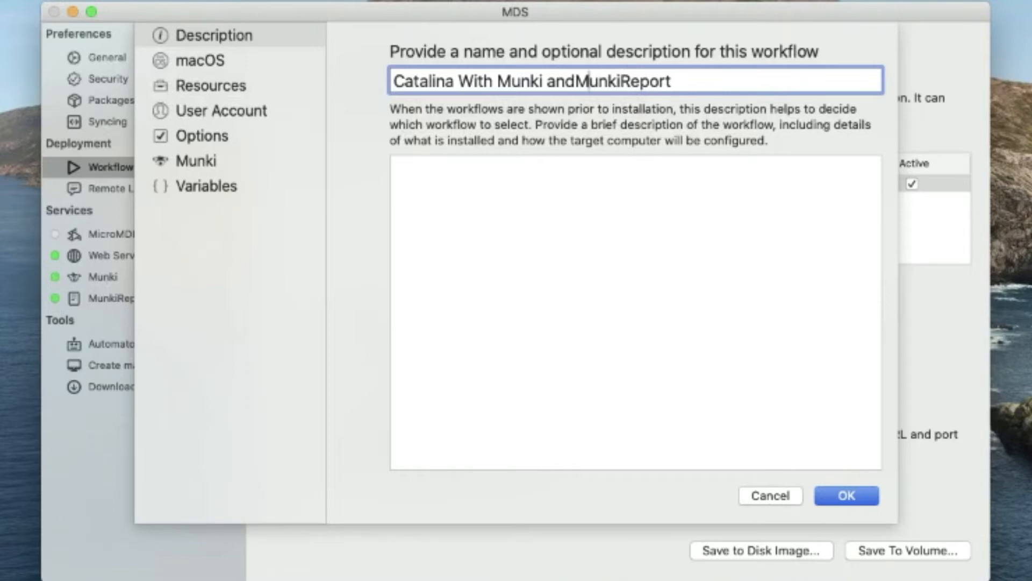
pyautogui.press('Right')
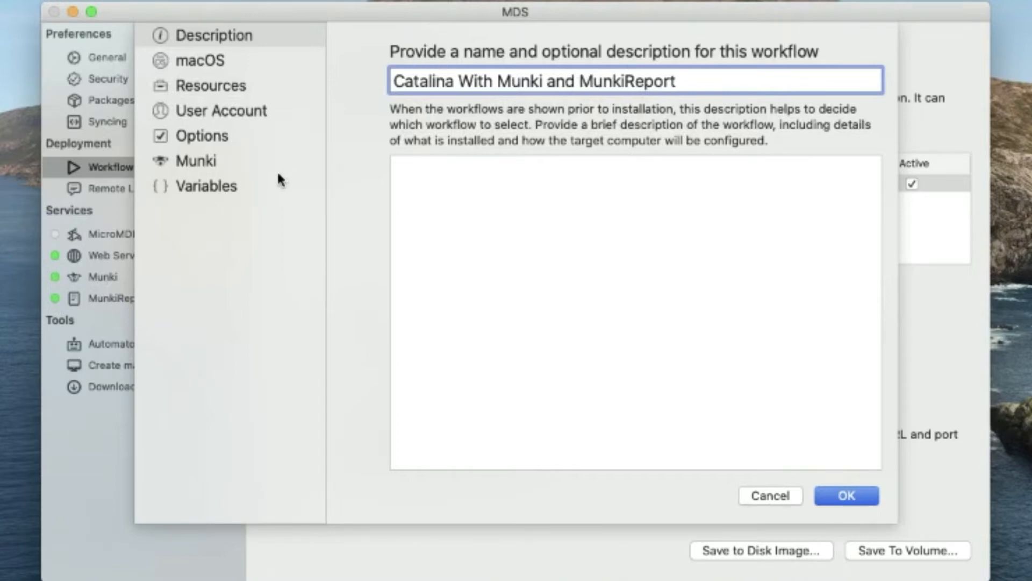
pyautogui.click(196, 59)
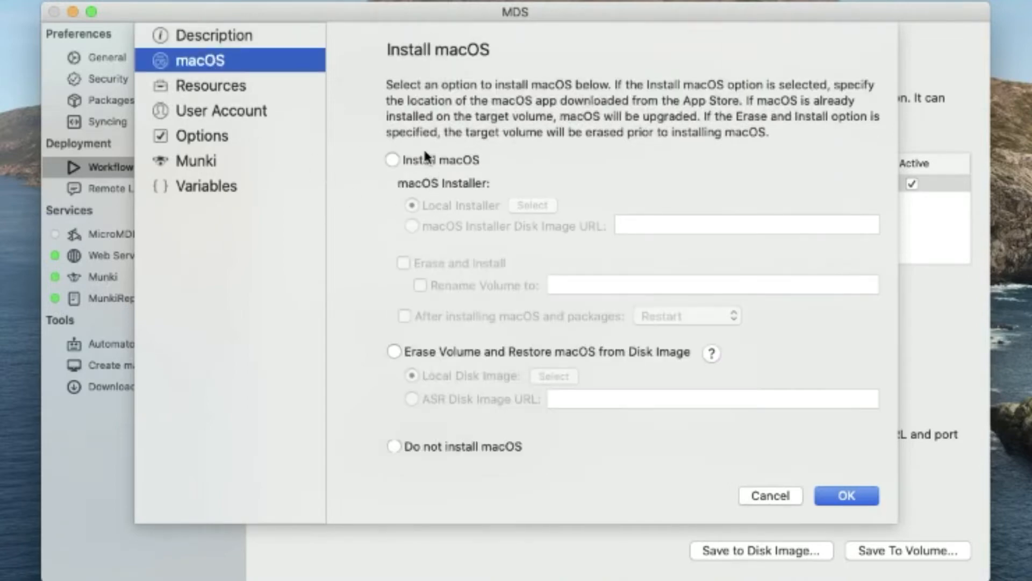
# - Set the workflow to install macOS from resources/os/Install macOS Catalina
pyautogui.click(428, 160)
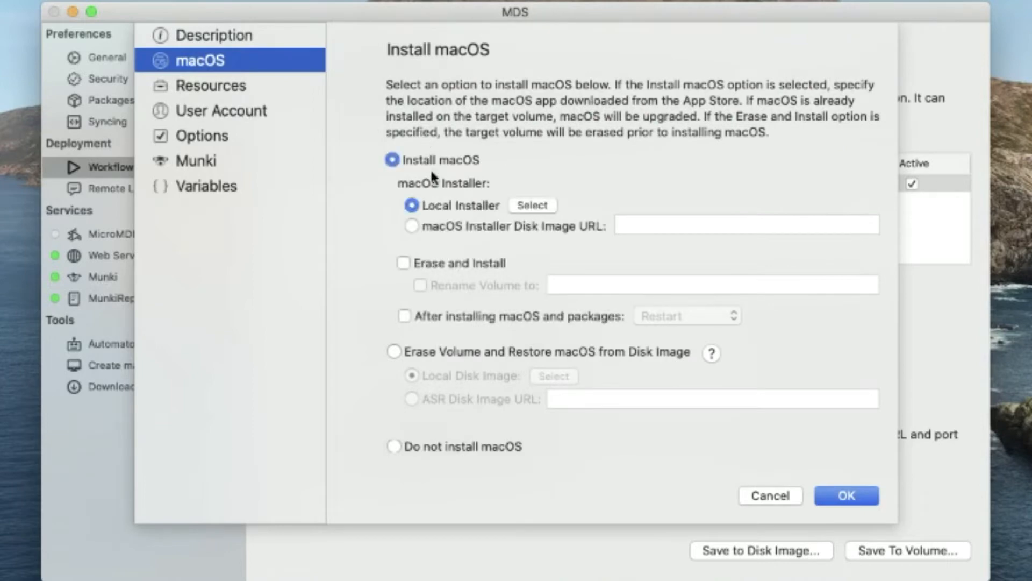
pyautogui.click(529, 208)
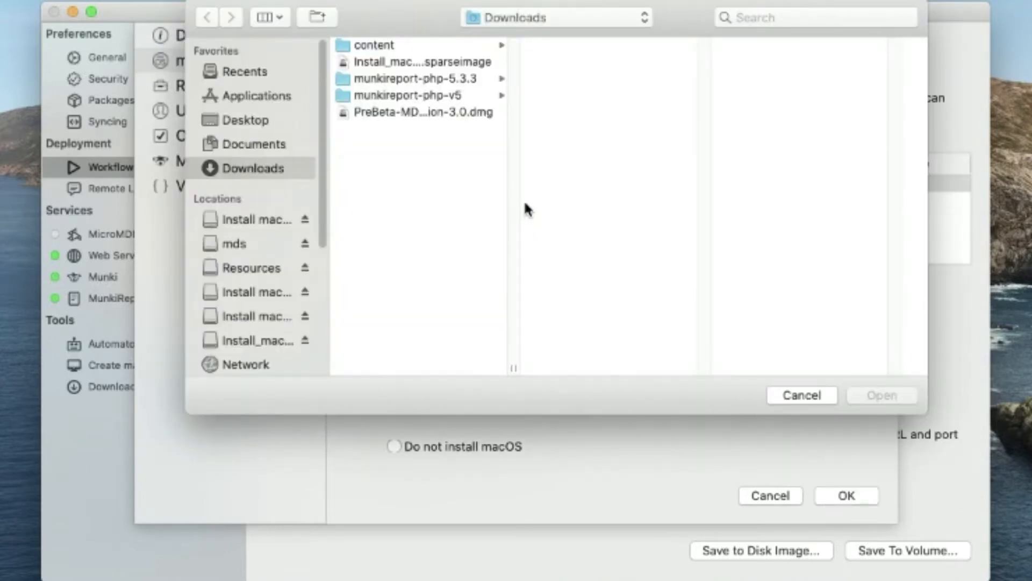
pyautogui.press('super+shift+h')
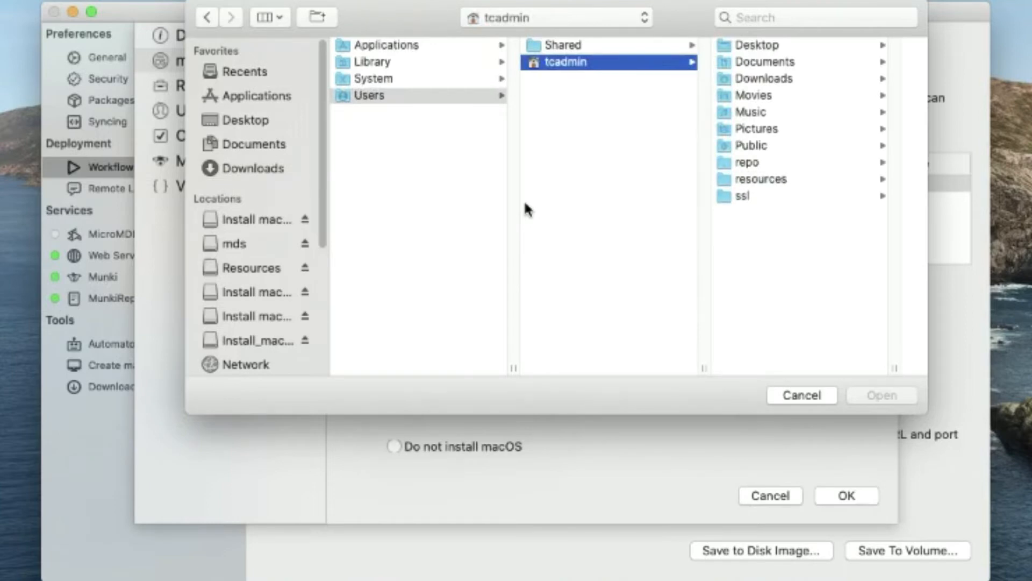
pyautogui.click(766, 179)
pyautogui.click(800, 47)
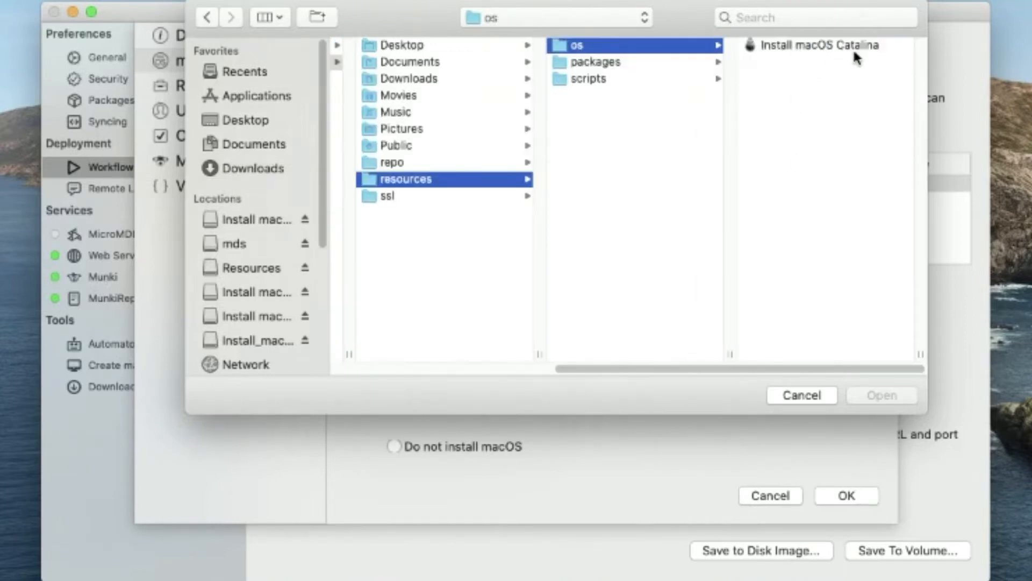
pyautogui.doubleClick(853, 47)
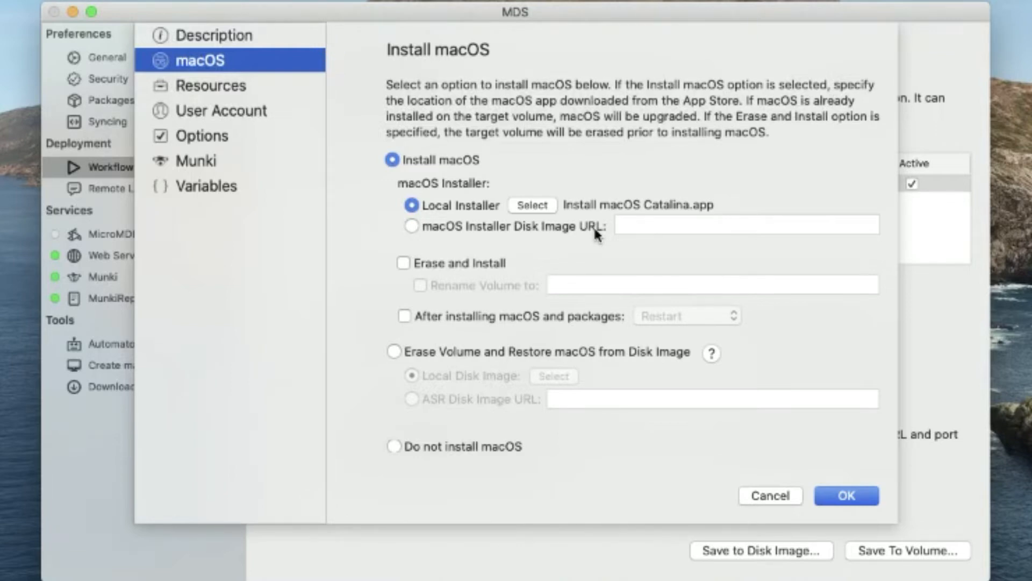
# - Enable Erase and Install, renaming the volume to 'Macintosh HD'
pyautogui.click(474, 262)
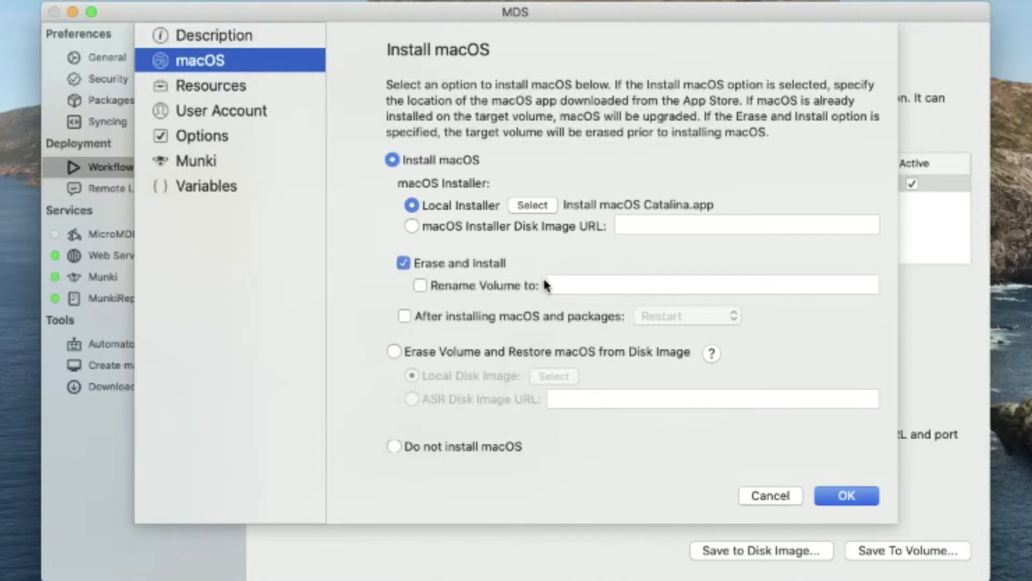
pyautogui.click(506, 285)
pyautogui.click(571, 285)
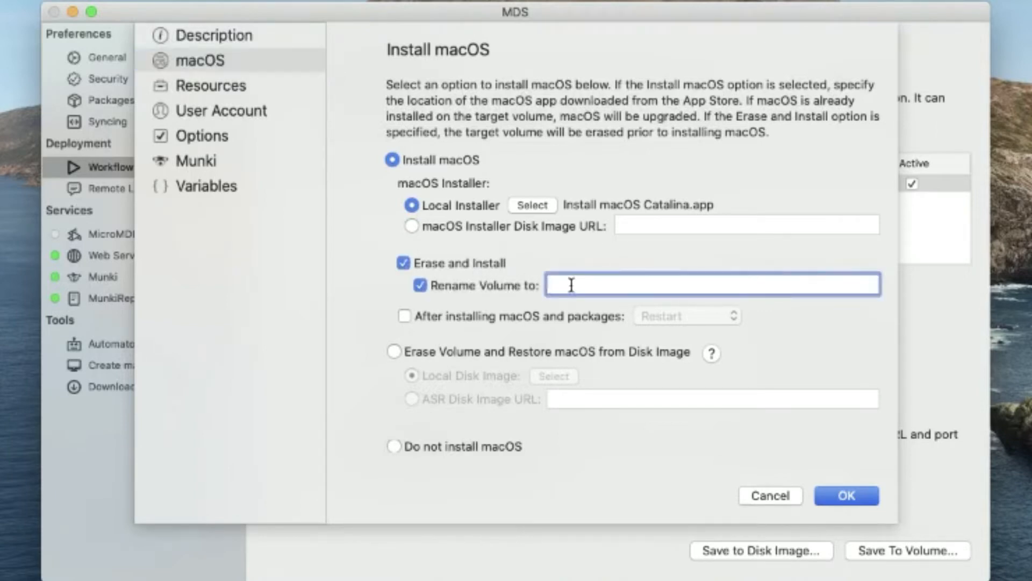
pyautogui.write('Macin')
pyautogui.write('tosh HD')
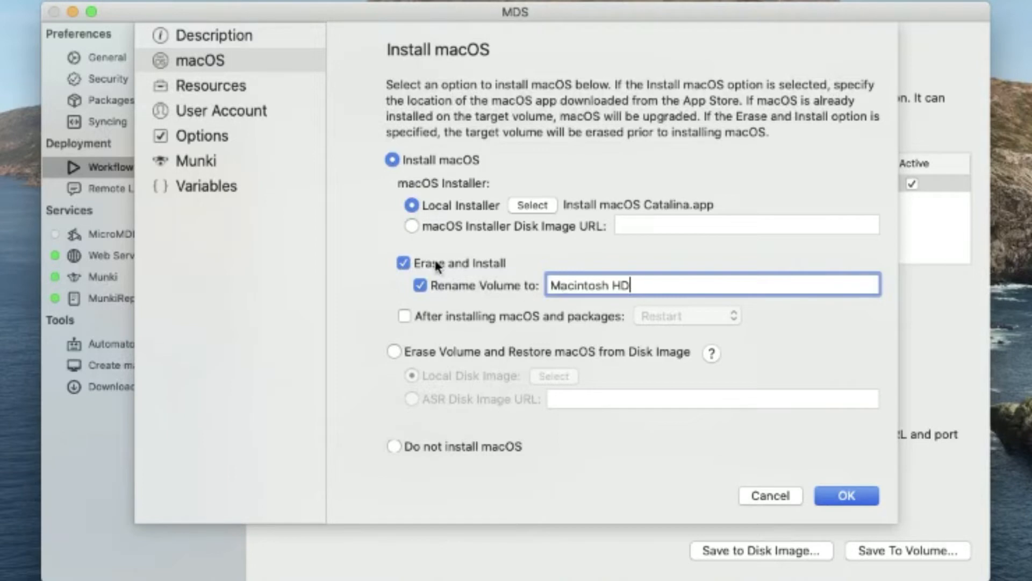
pyautogui.click(213, 95)
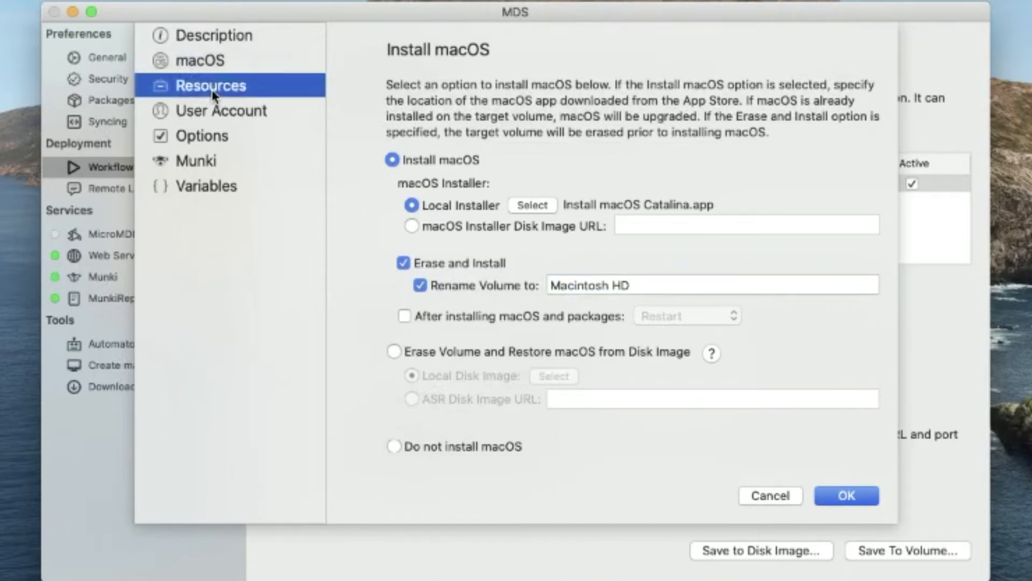
# - Use resources/packages as the workflow's packages and apps folder
pyautogui.click(463, 231)
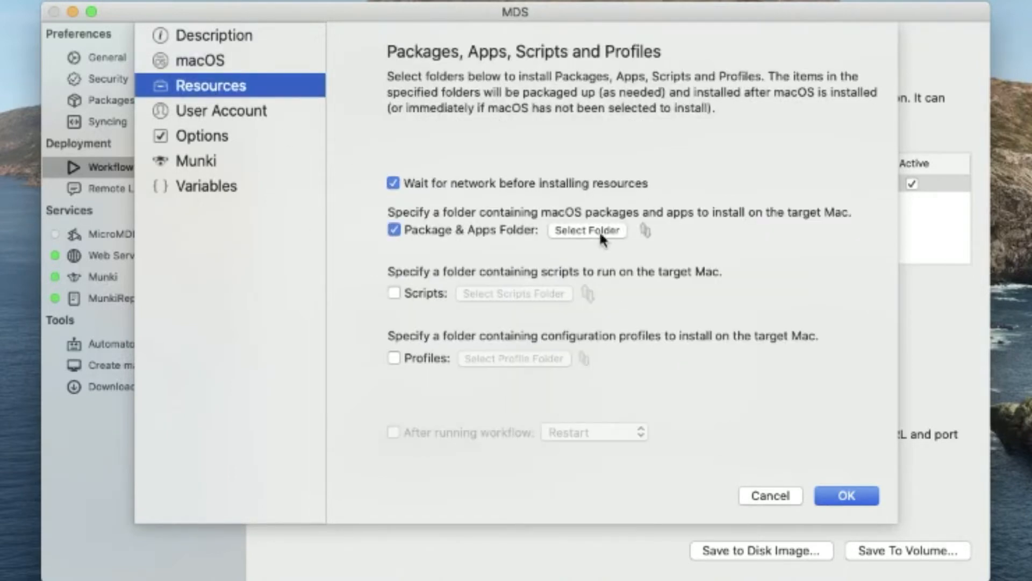
pyautogui.click(597, 232)
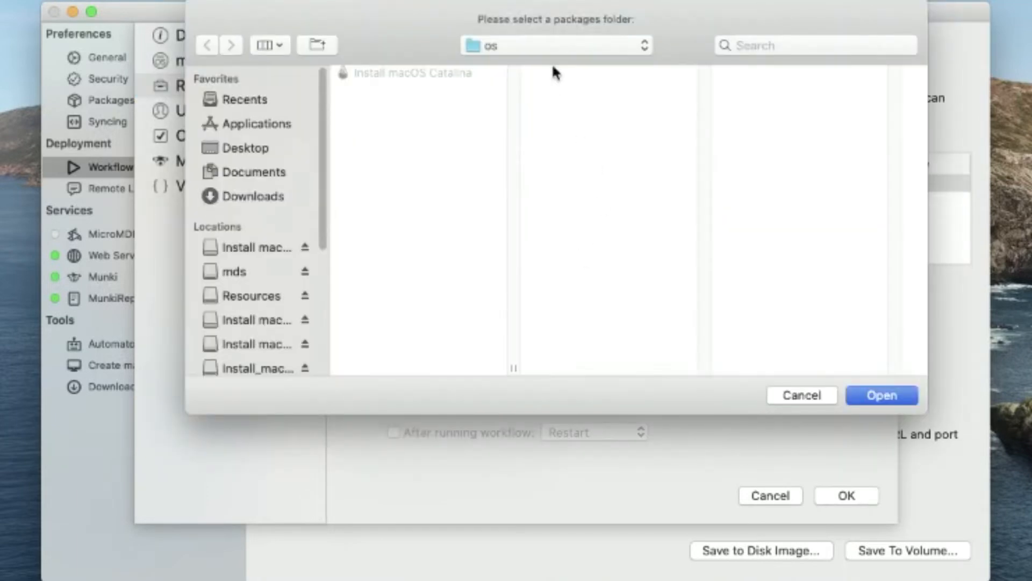
pyautogui.press('Right')
pyautogui.press('Down')
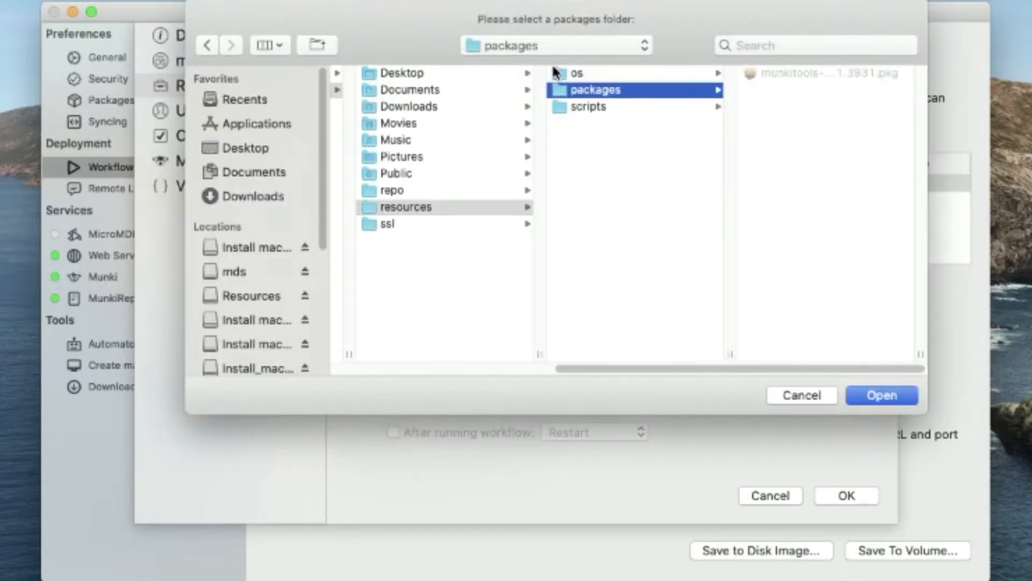
pyautogui.press('Return')
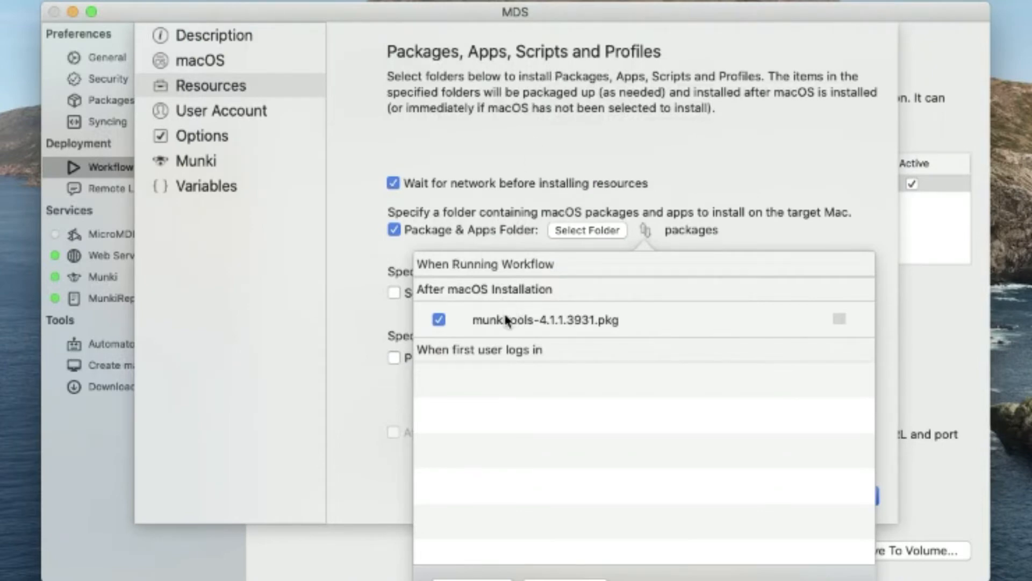
pyautogui.moveTo(510, 317)
pyautogui.mouseDown()
pyautogui.moveTo(509, 272)
pyautogui.moveTo(509, 326)
pyautogui.moveTo(501, 318)
pyautogui.mouseUp()
pyautogui.click(645, 168)
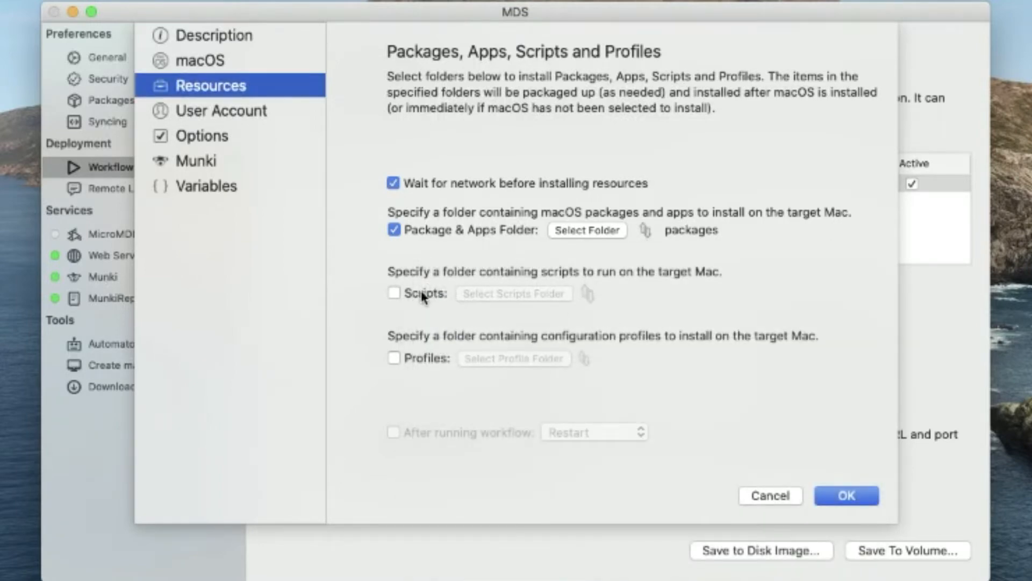
# - Turn on scripts and use resources/scripts as the scripts folder
pyautogui.click(423, 295)
pyautogui.click(505, 298)
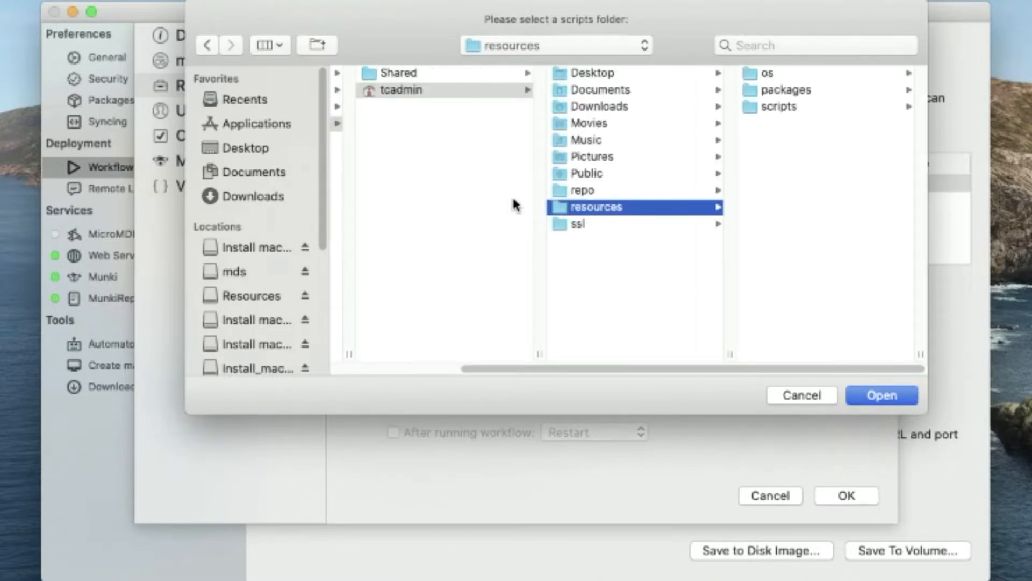
pyautogui.press('Right')
pyautogui.press('Down')
pyautogui.press('Down')
pyautogui.press('Return')
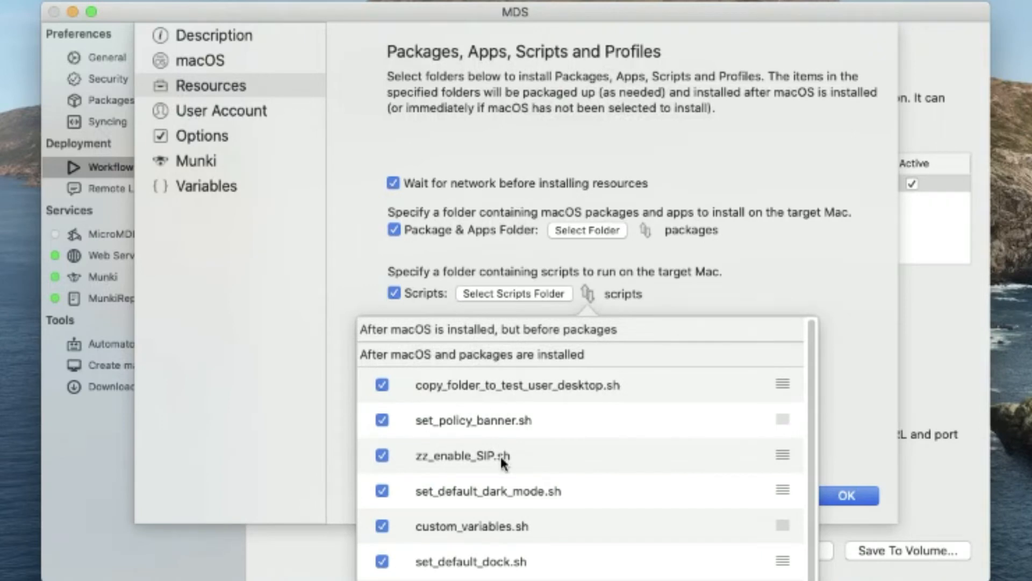
pyautogui.scroll(-1, 495, 518)
pyautogui.click(540, 137)
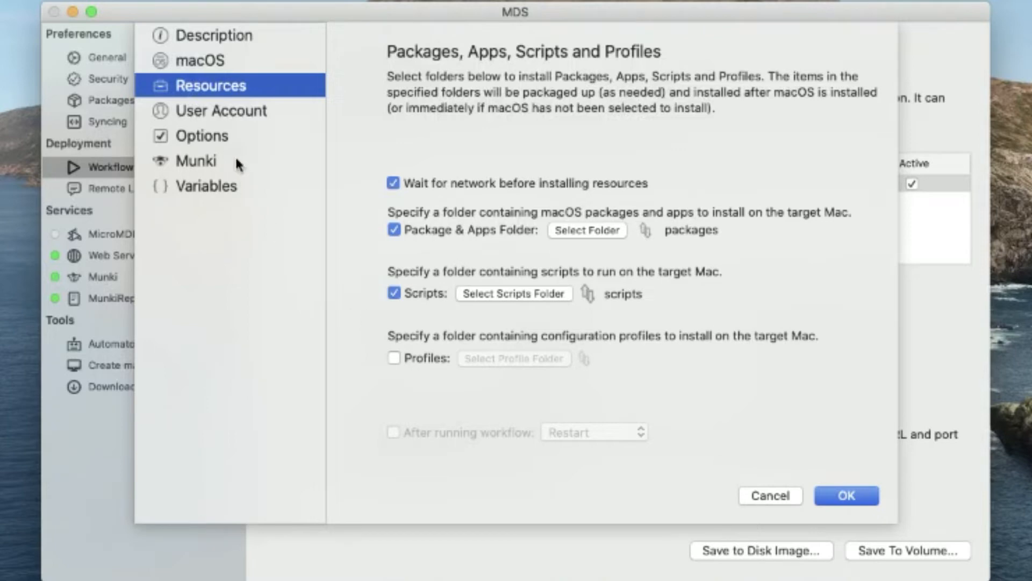
pyautogui.click(224, 110)
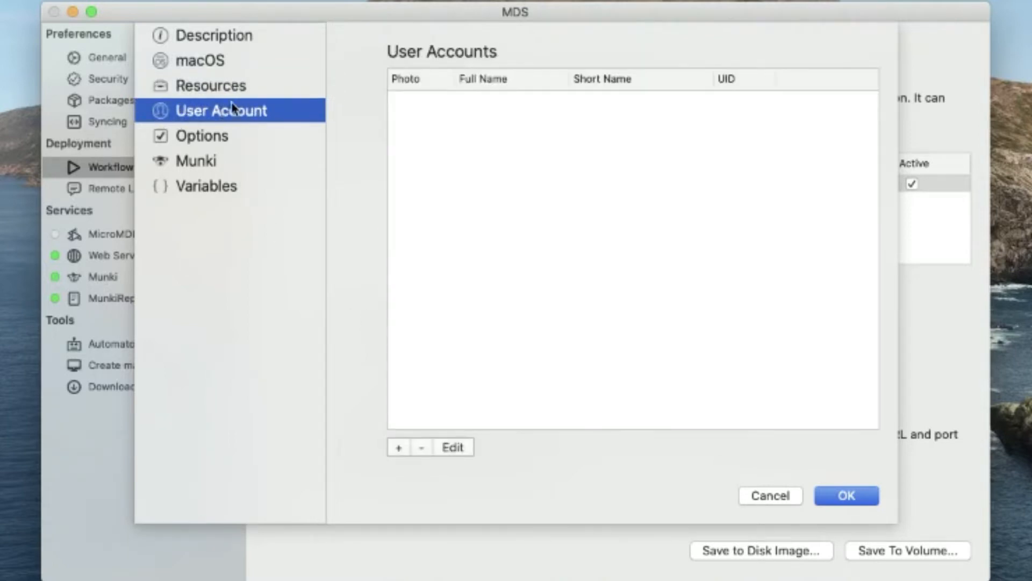
# - Add a user account with full name, short name and password, granting administrator rights
pyautogui.click(398, 447)
pyautogui.write('tcadmin')
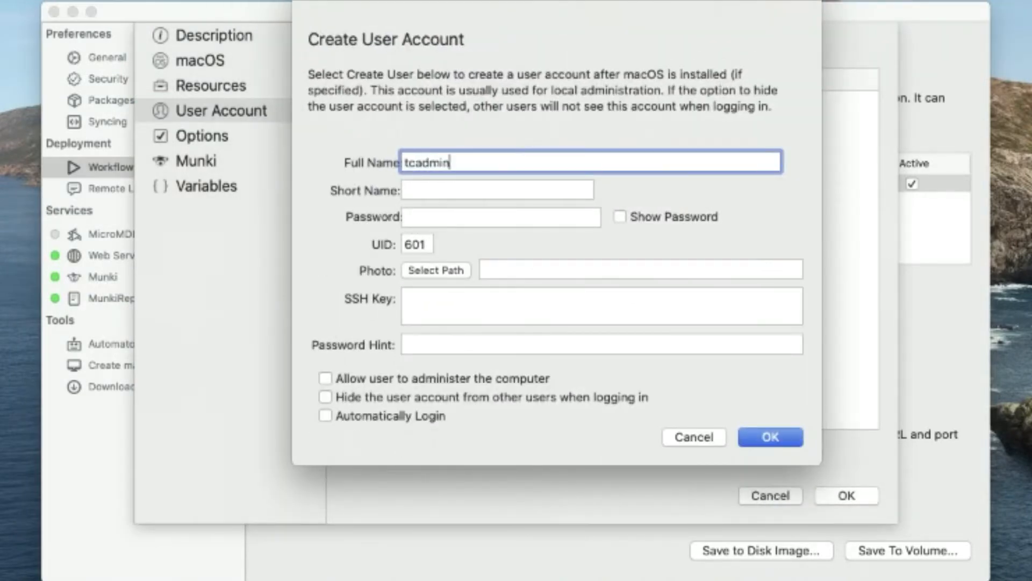
pyautogui.press('Tab')
pyautogui.write('tcadmin')
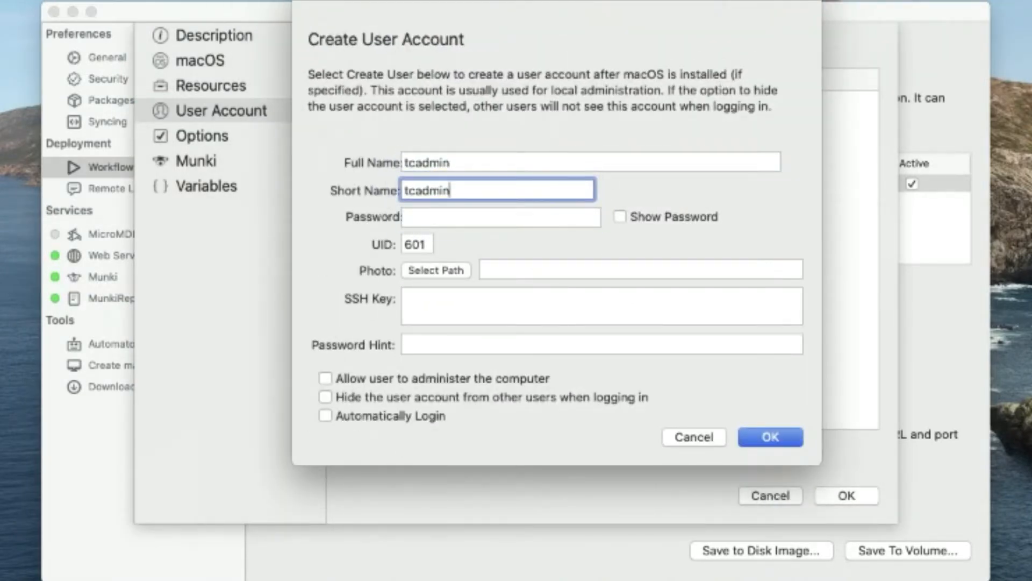
pyautogui.press('Tab')
pyautogui.write('••••••••••')
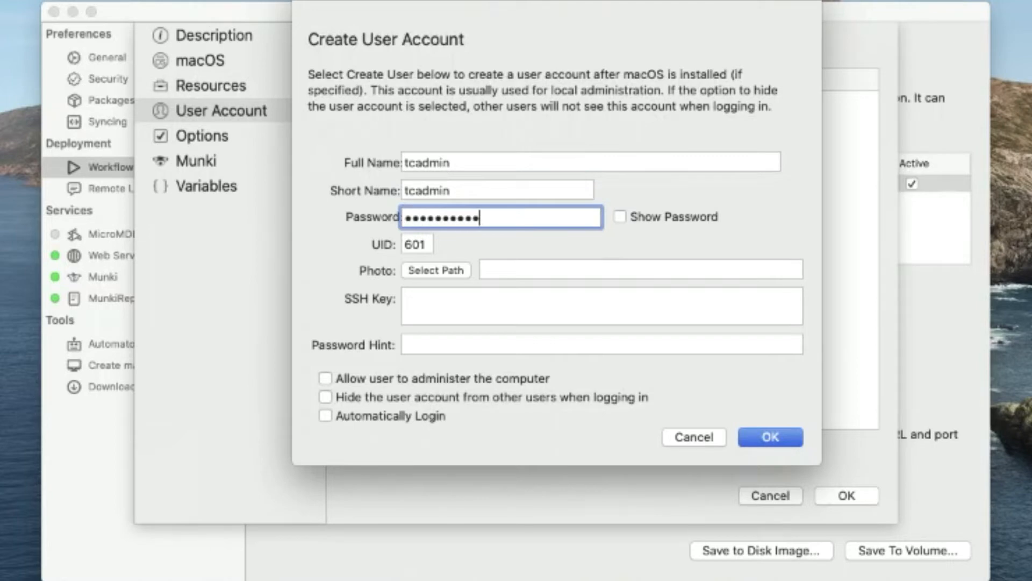
pyautogui.press('BackSpace')
pyautogui.press('BackSpace')
pyautogui.press('BackSpace')
pyautogui.press('BackSpace')
pyautogui.press('BackSpace')
pyautogui.press('BackSpace')
pyautogui.press('BackSpace')
pyautogui.press('BackSpace')
pyautogui.press('BackSpace')
pyautogui.press('BackSpace')
pyautogui.write('••••••••••')
pyautogui.press('Tab')
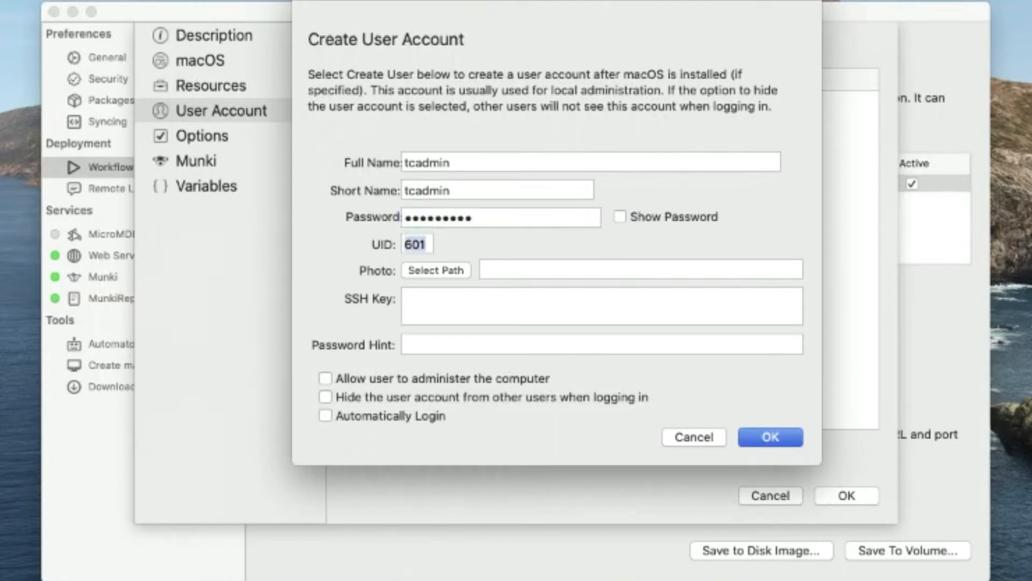
pyautogui.press('Tab')
pyautogui.press('Tab')
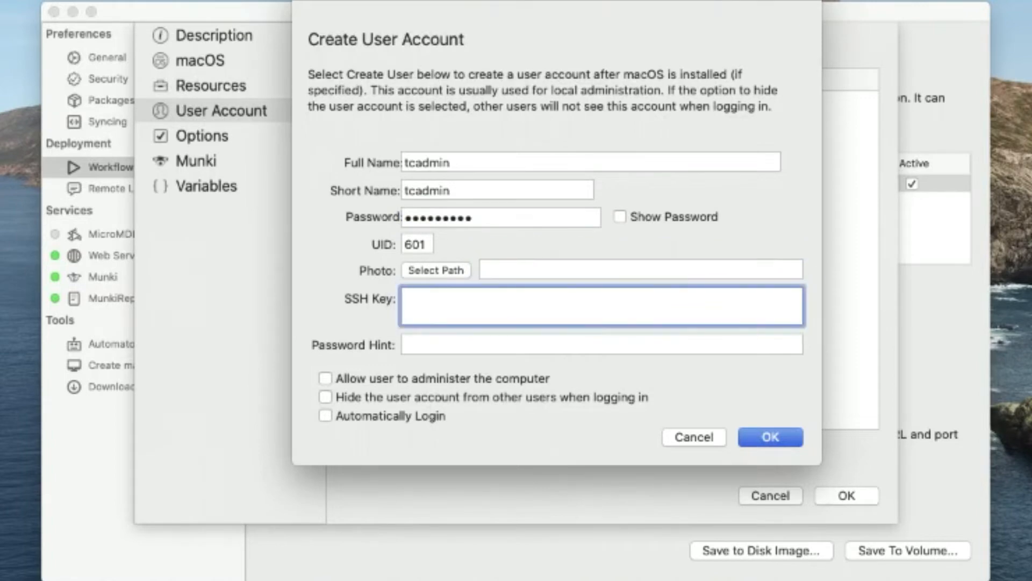
pyautogui.click(445, 374)
pyautogui.click(763, 437)
# - Make the target Mac join Wi-Fi network 'Europa' with its password
pyautogui.click(252, 141)
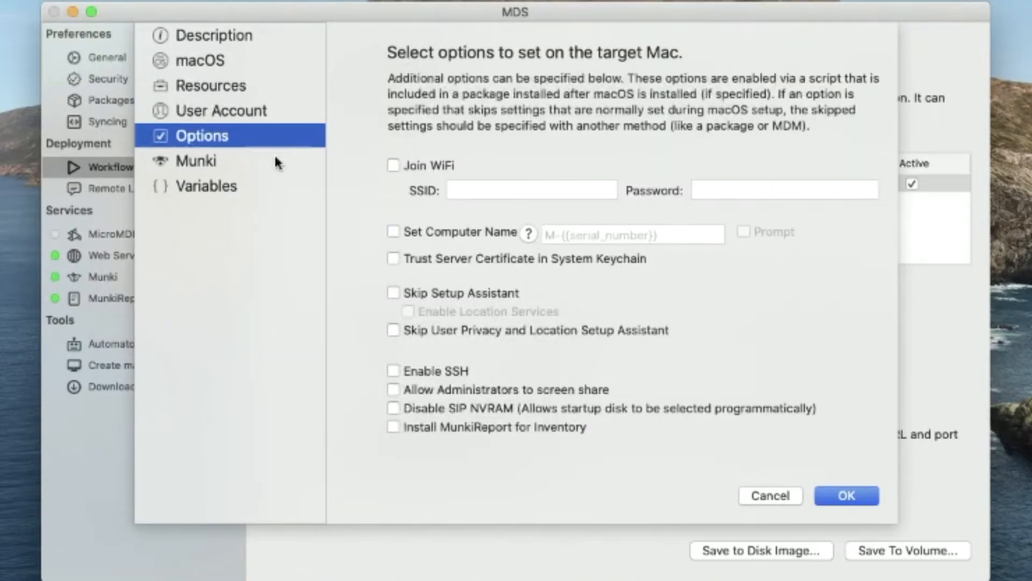
pyautogui.click(440, 164)
pyautogui.click(485, 188)
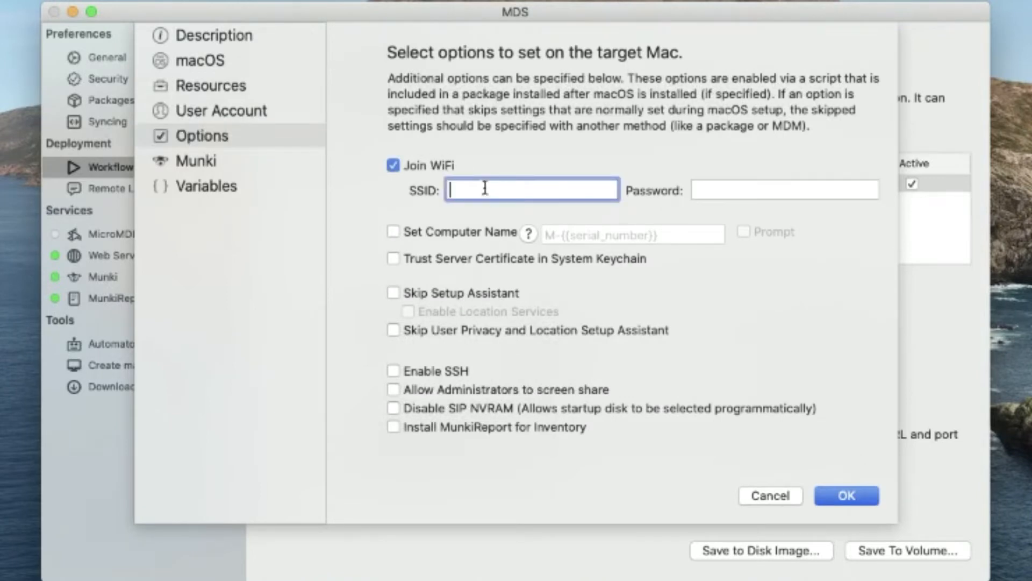
pyautogui.write('Europa')
pyautogui.press('Tab')
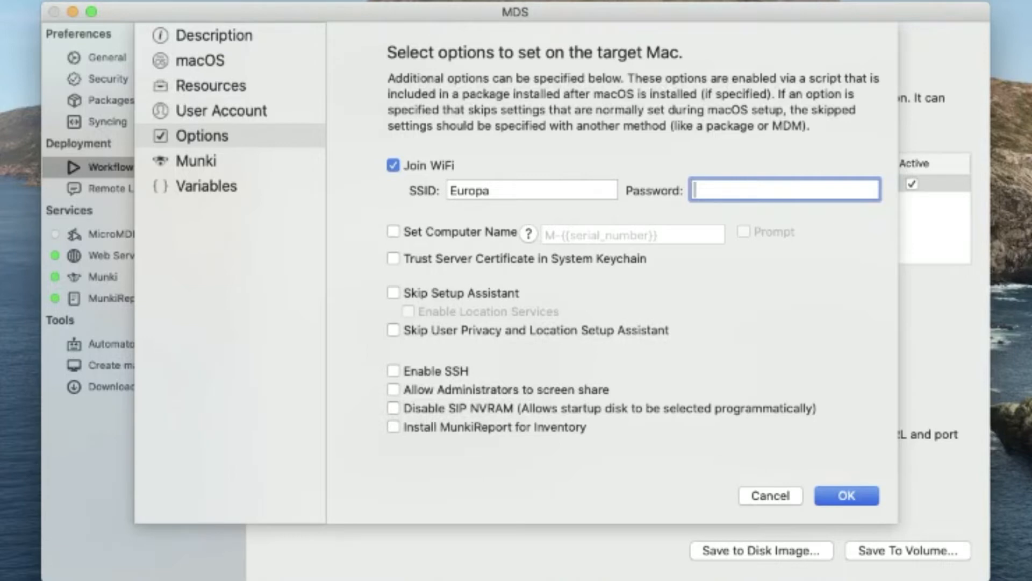
pyautogui.write('••••••••••••')
pyautogui.press('Tab')
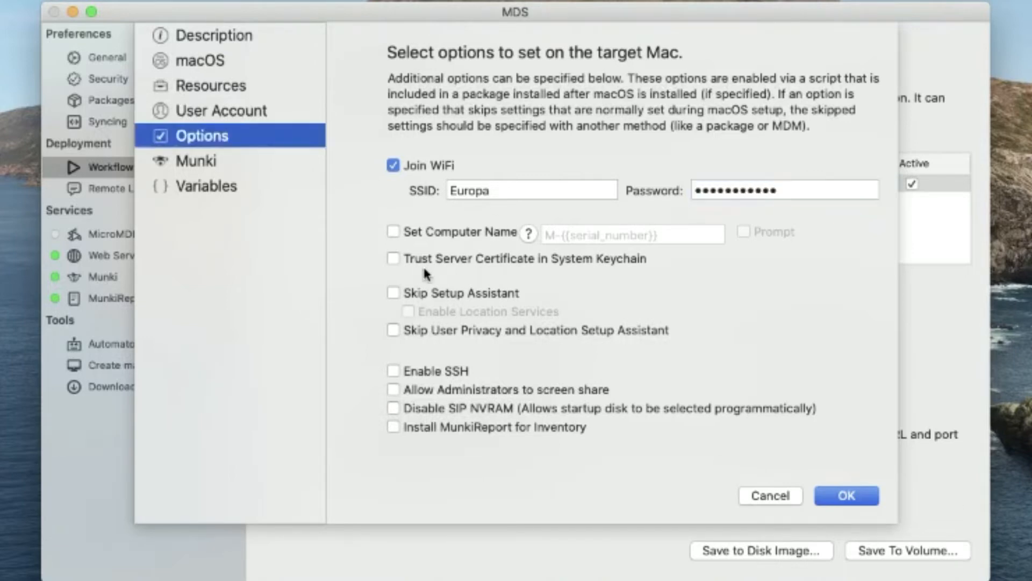
# - Set the computer name to M-{{serial_number}} and prompt for it during the workflow
pyautogui.click(431, 239)
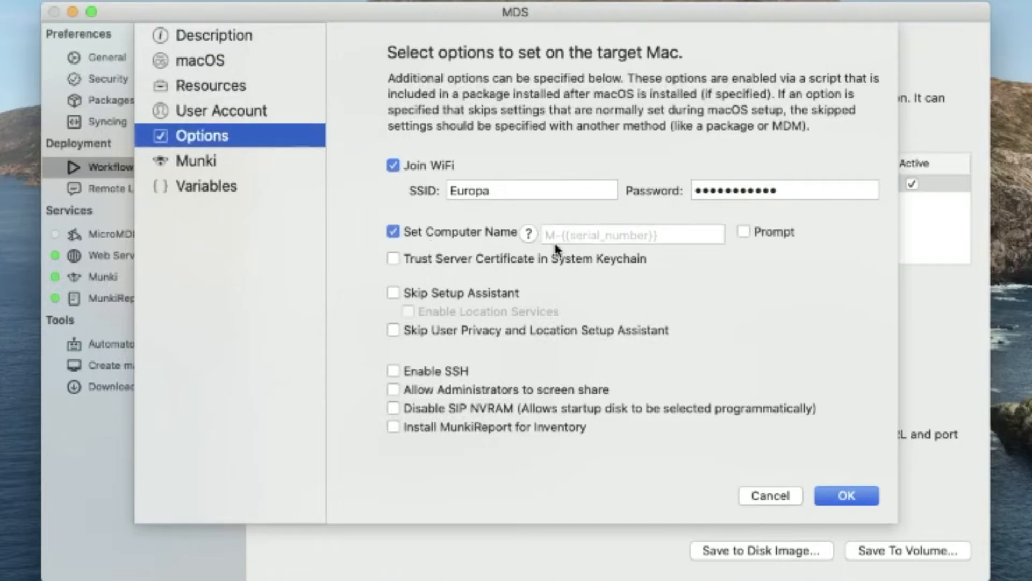
pyautogui.click(593, 237)
pyautogui.write('M')
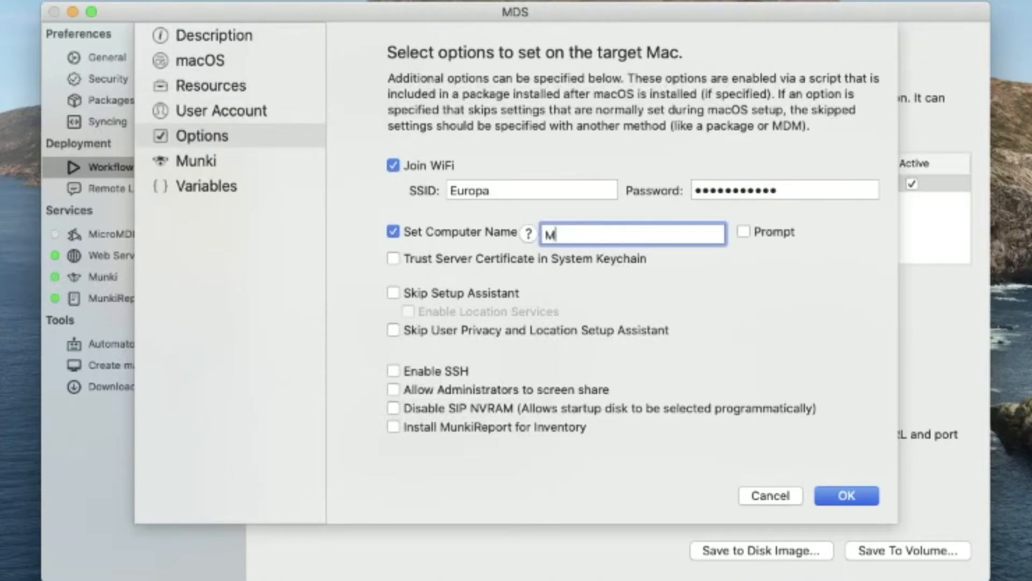
pyautogui.write('-{{serial_numer')
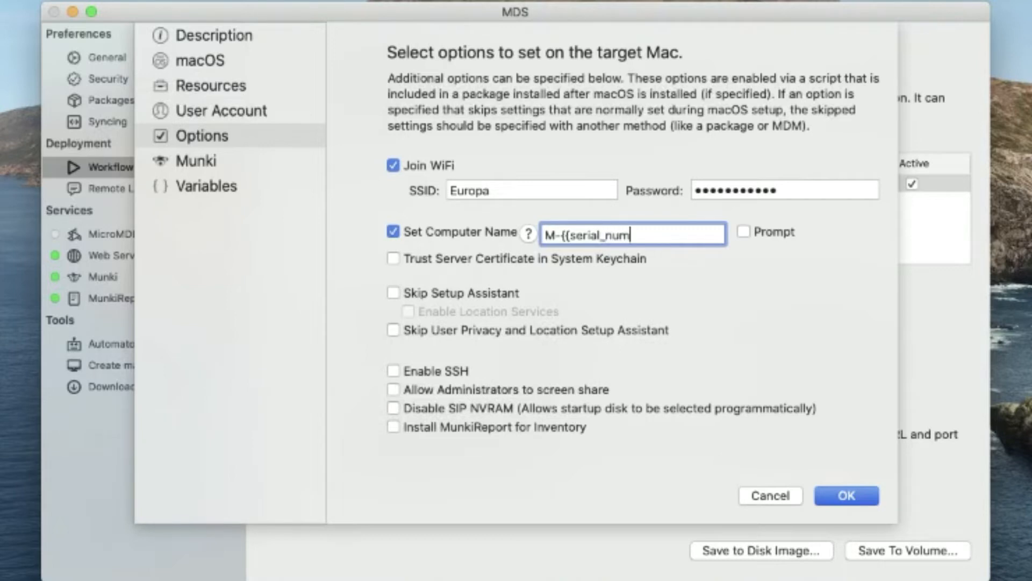
pyautogui.press('BackSpace')
pyautogui.press('BackSpace')
pyautogui.write('ber}}')
pyautogui.click(782, 236)
# - Trust the certificate, skip Setup Assistant and privacy screens, enable SSH, screen sharing and MunkiReport
pyautogui.click(489, 260)
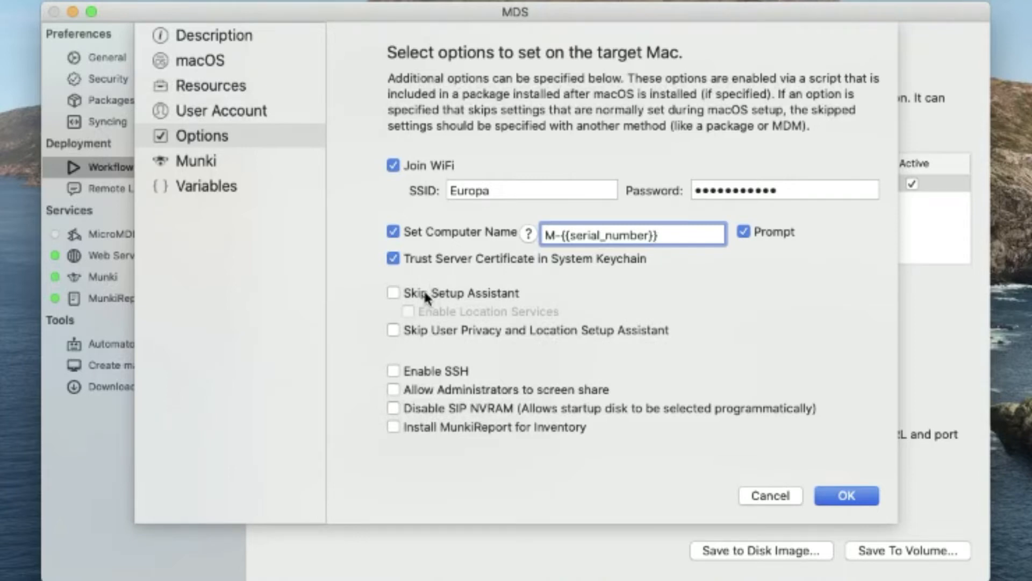
pyautogui.click(423, 290)
pyautogui.click(431, 311)
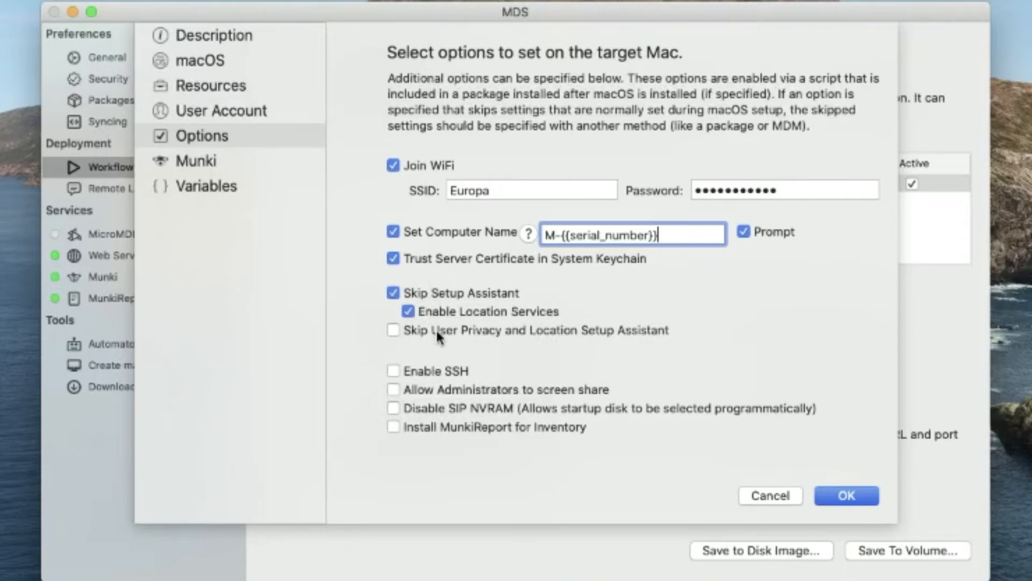
pyautogui.click(435, 328)
pyautogui.click(444, 370)
pyautogui.click(442, 389)
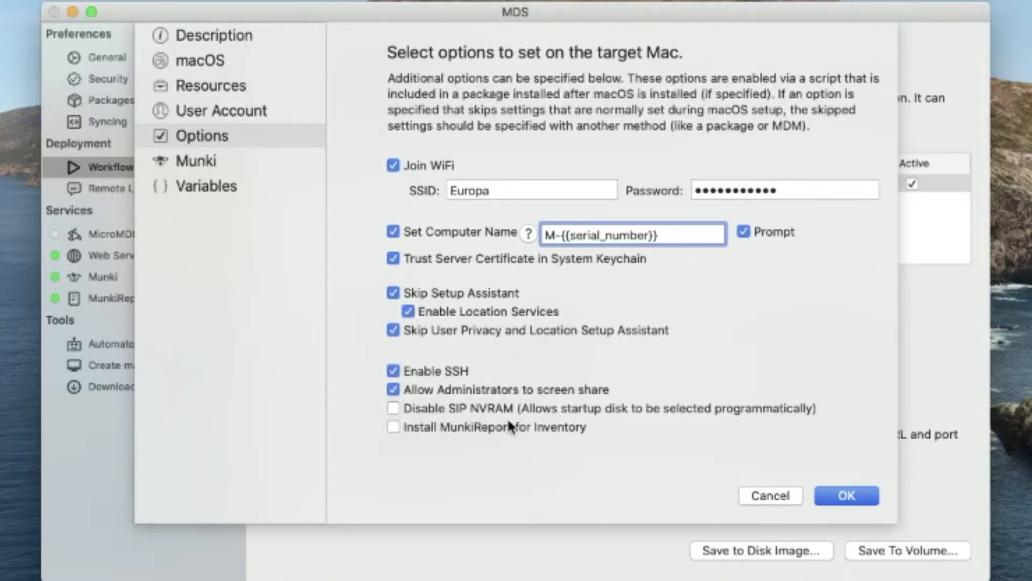
pyautogui.click(451, 433)
pyautogui.click(286, 164)
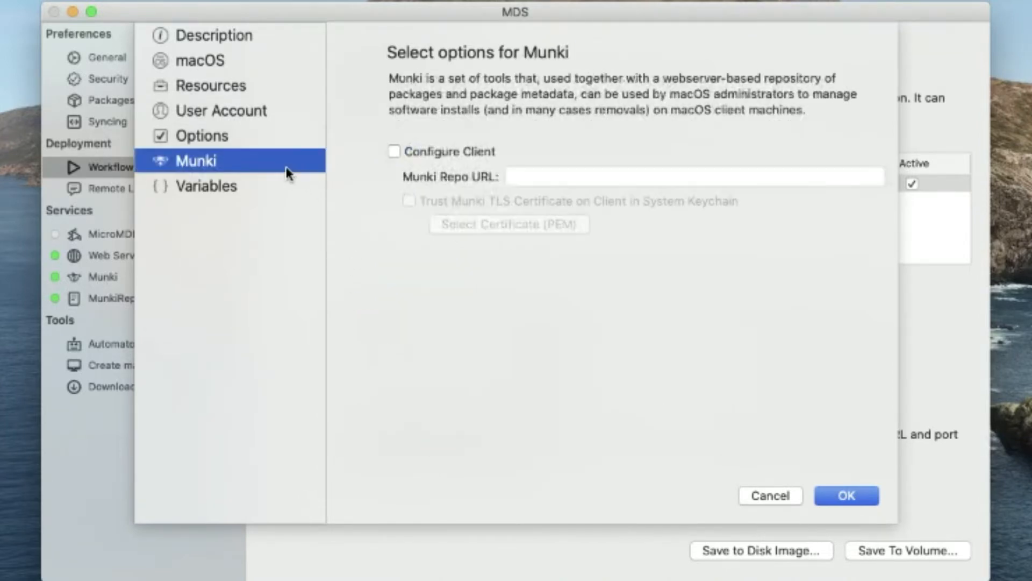
pyautogui.click(423, 153)
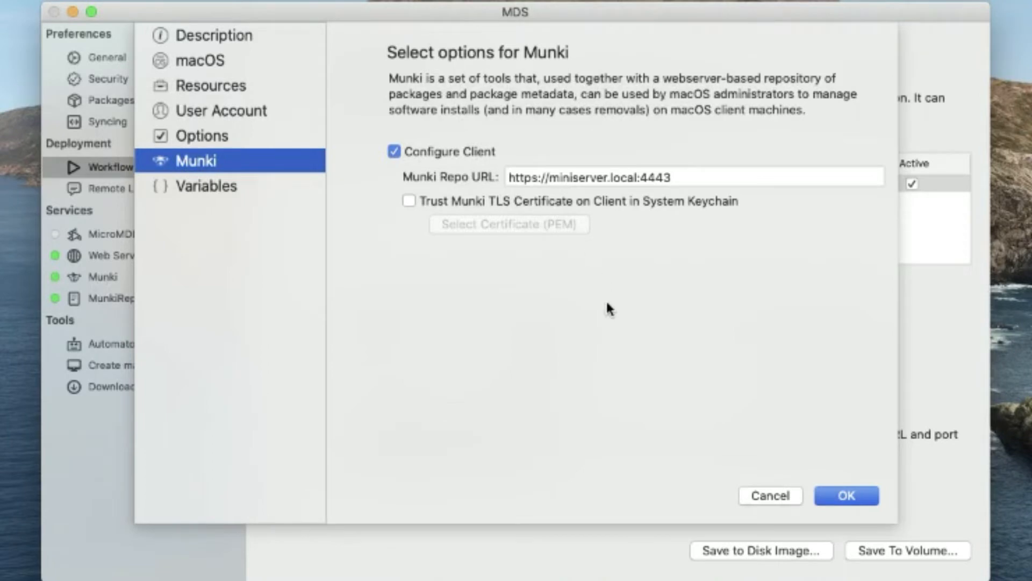
pyautogui.click(226, 194)
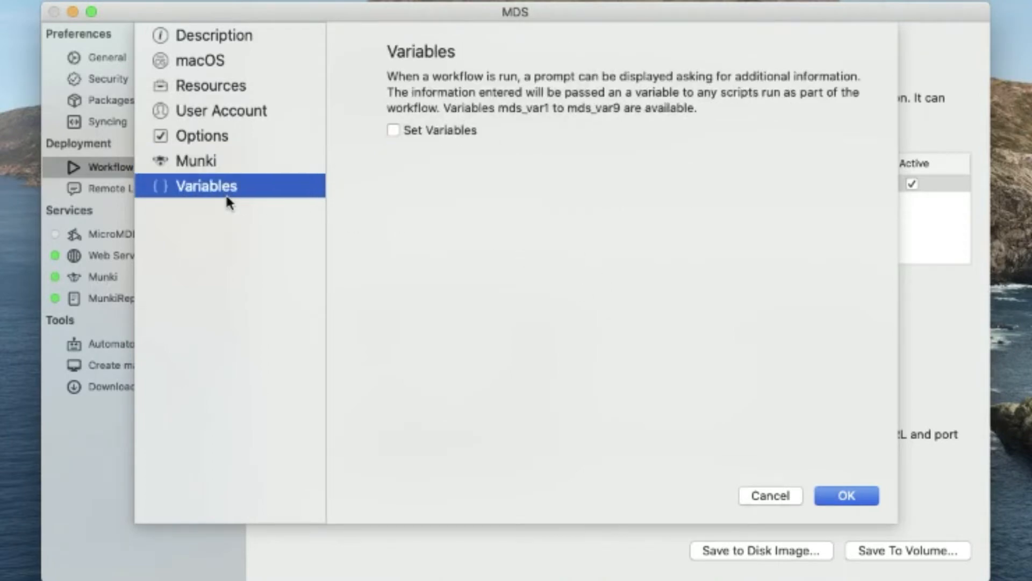
pyautogui.click(838, 495)
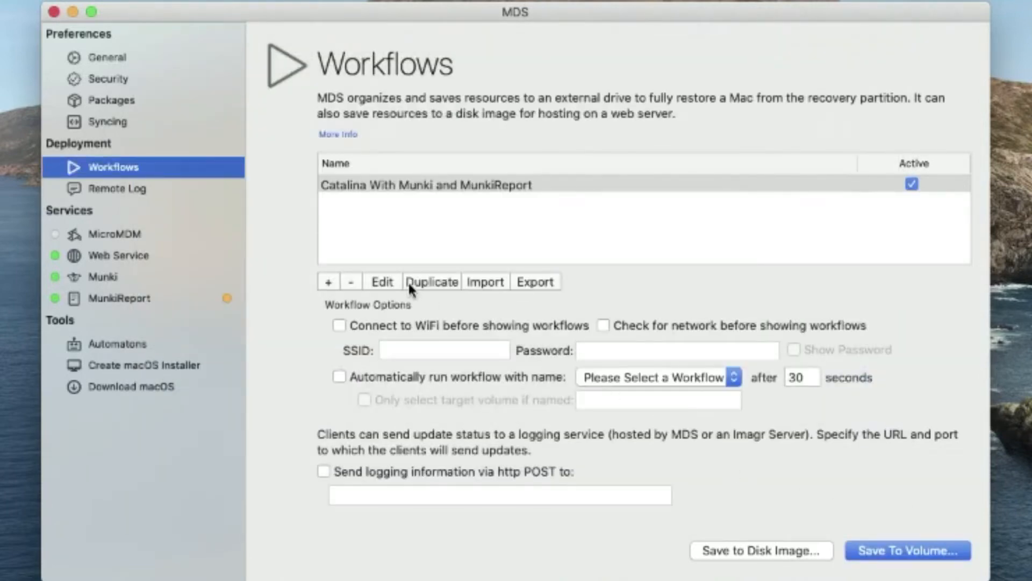
# - Connect to Wi-Fi 'Europa' with its password before showing workflows
pyautogui.click(407, 322)
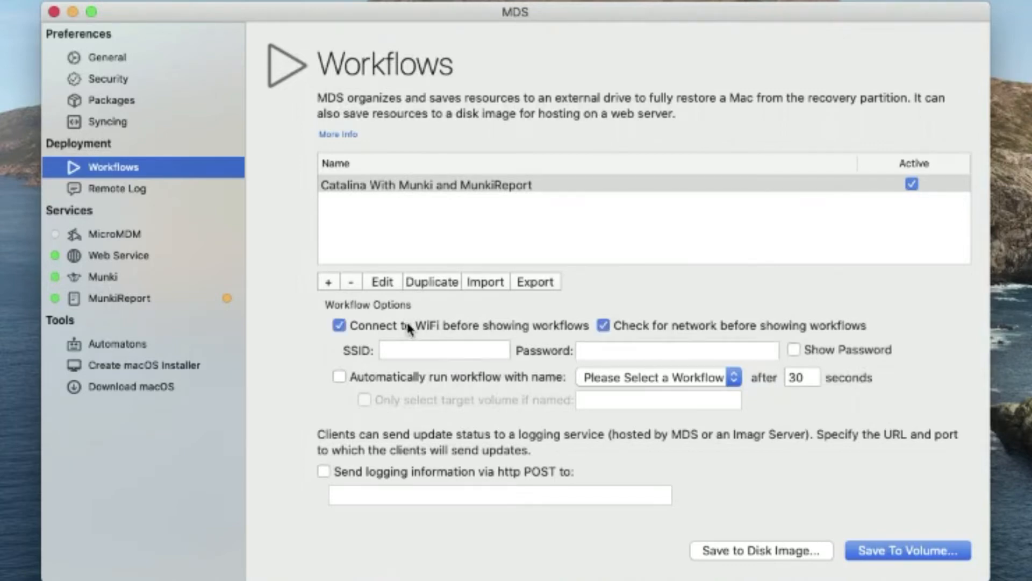
pyautogui.click(422, 350)
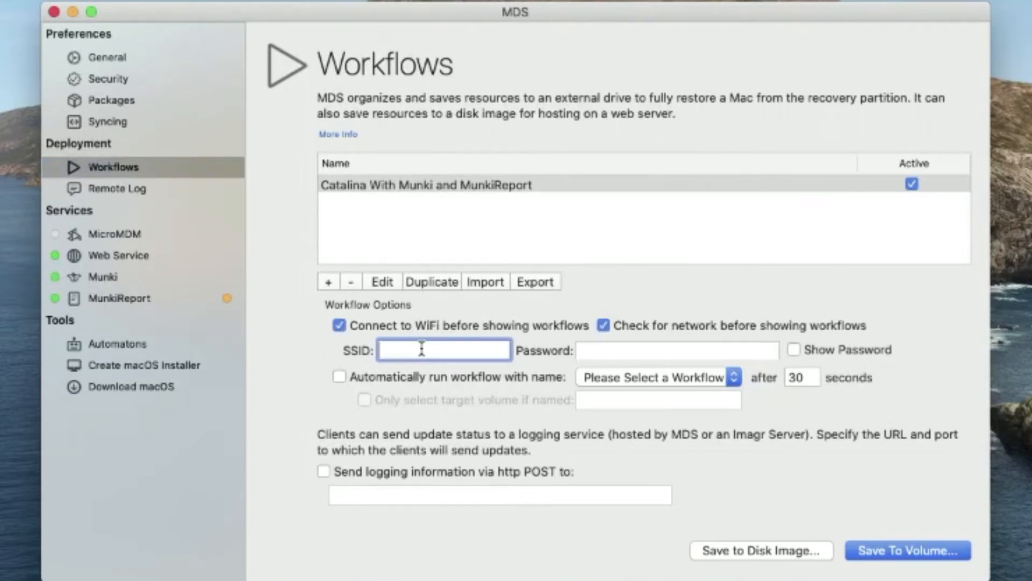
pyautogui.write('Euroop')
pyautogui.press('BackSpace')
pyautogui.press('BackSpace')
pyautogui.write('[a')
pyautogui.press('BackSpace')
pyautogui.press('BackSpace')
pyautogui.write('pa')
pyautogui.press('Return')
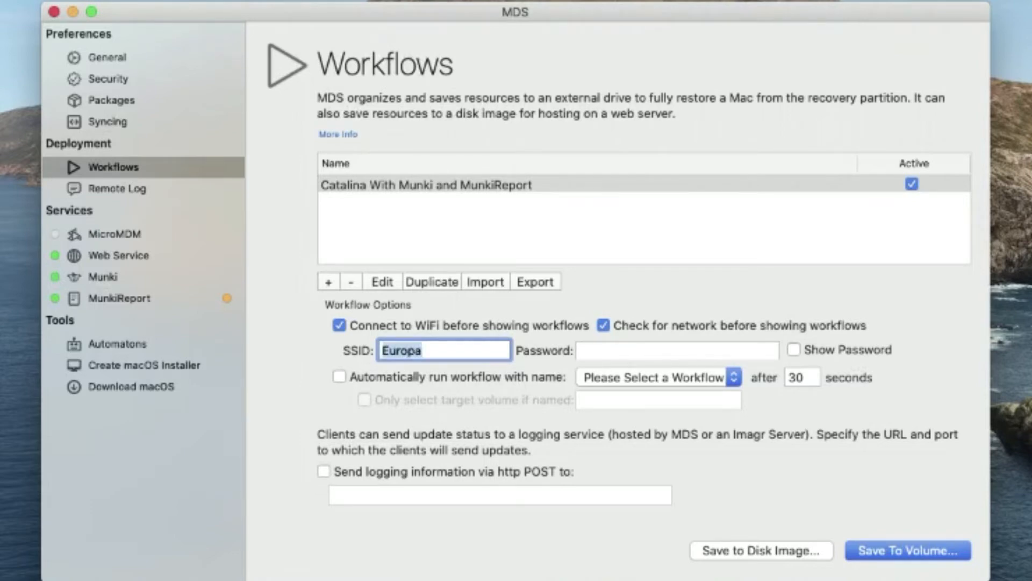
pyautogui.click(595, 344)
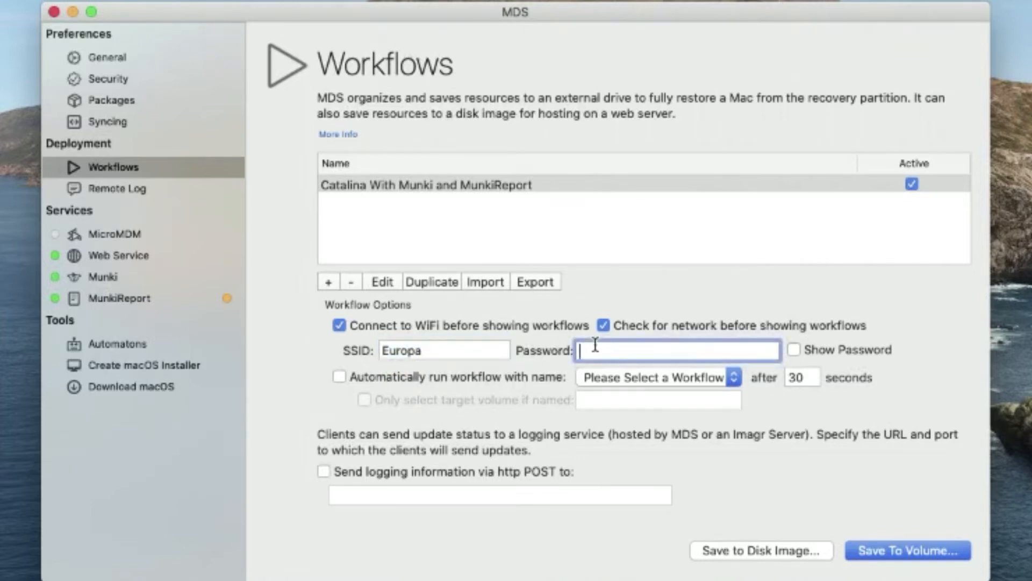
pyautogui.write('password12')
pyautogui.press('super+a')
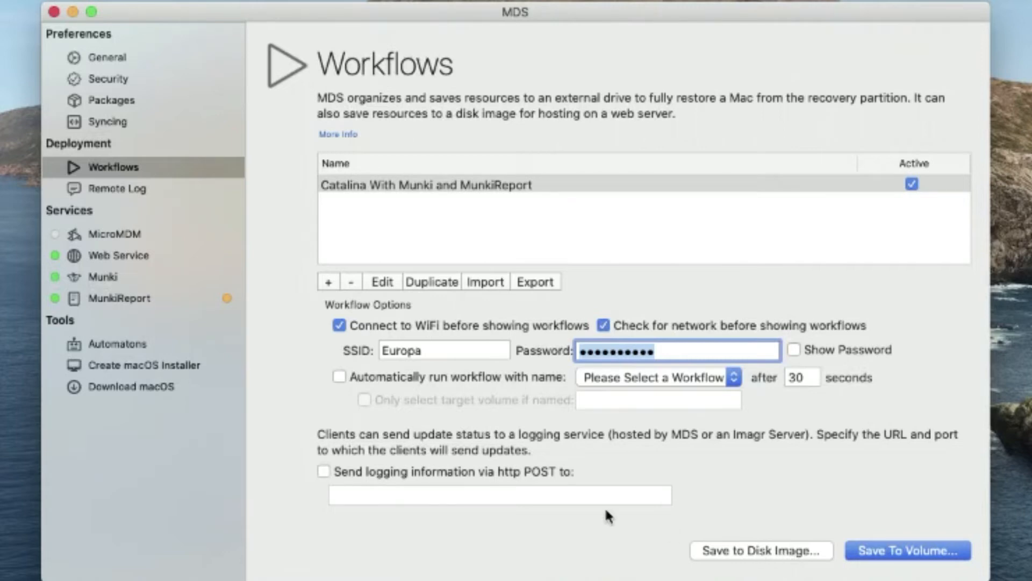
pyautogui.click(119, 257)
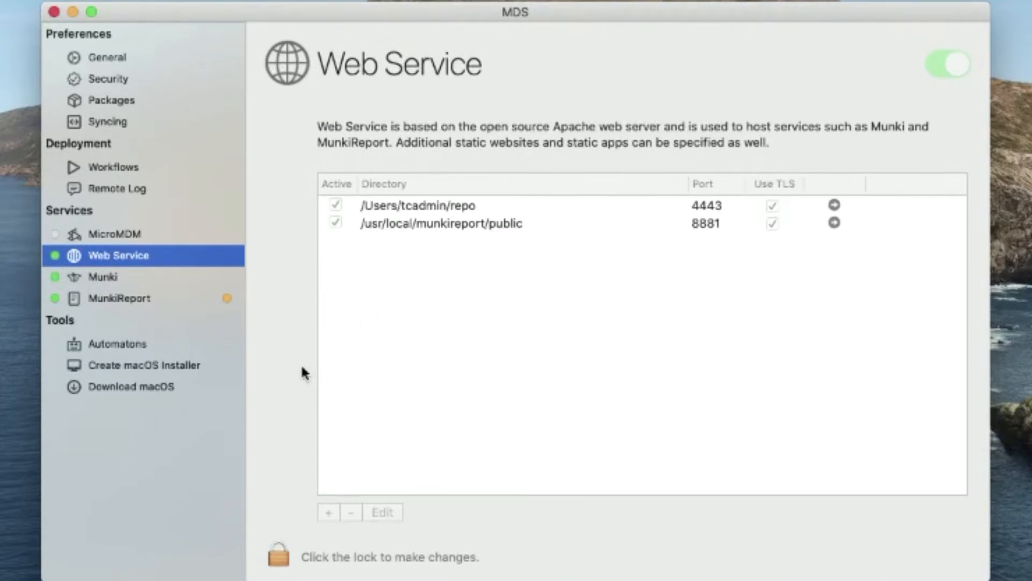
# - Unlock the MDS settings with the administrator password
pyautogui.click(279, 559)
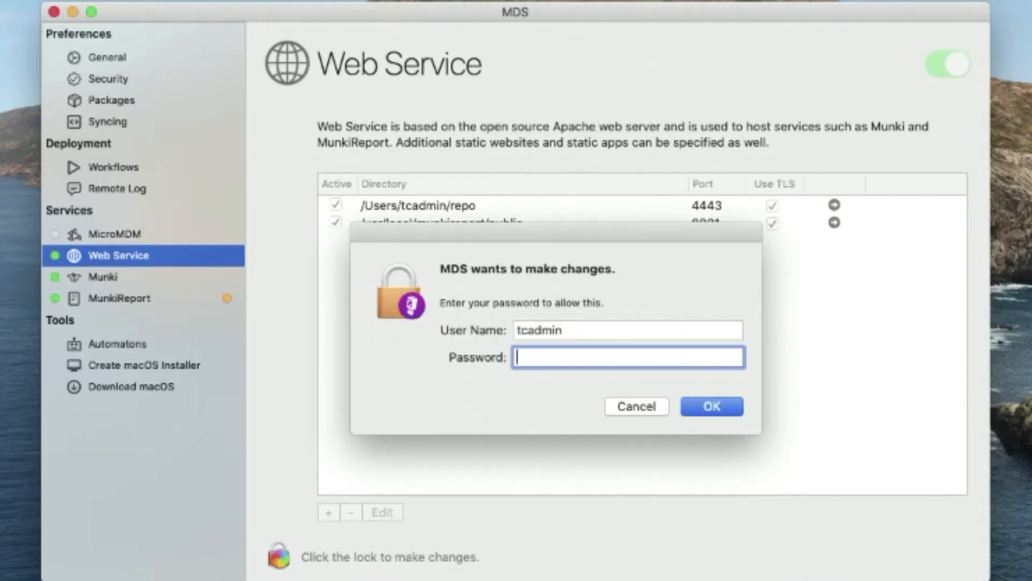
pyautogui.write('•••••••••')
pyautogui.press('Return')
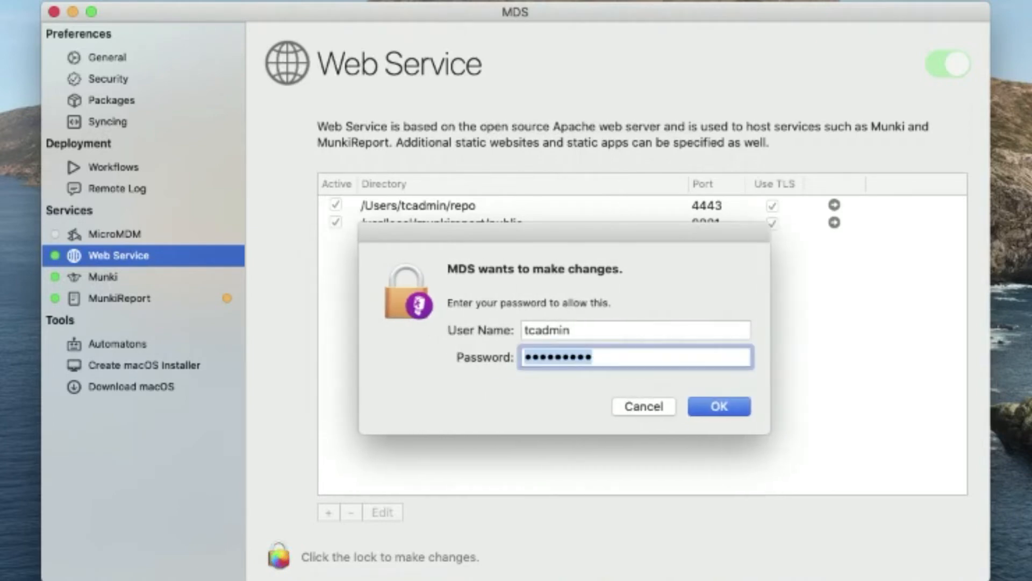
pyautogui.write('••••••••••')
pyautogui.press('Return')
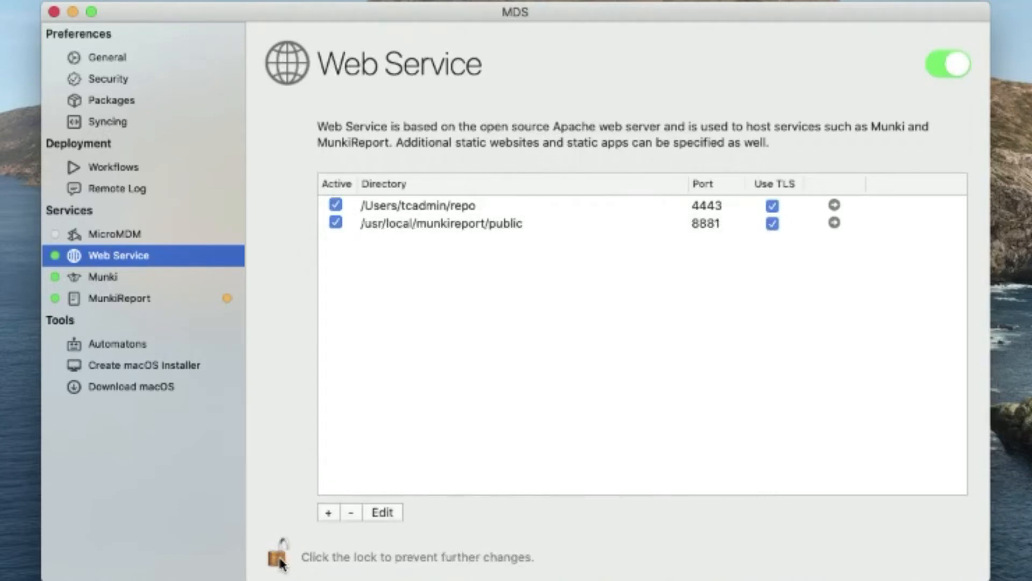
# - Add a web service serving a newly created /Users/Shared/web folder on port 8080
pyautogui.click(329, 512)
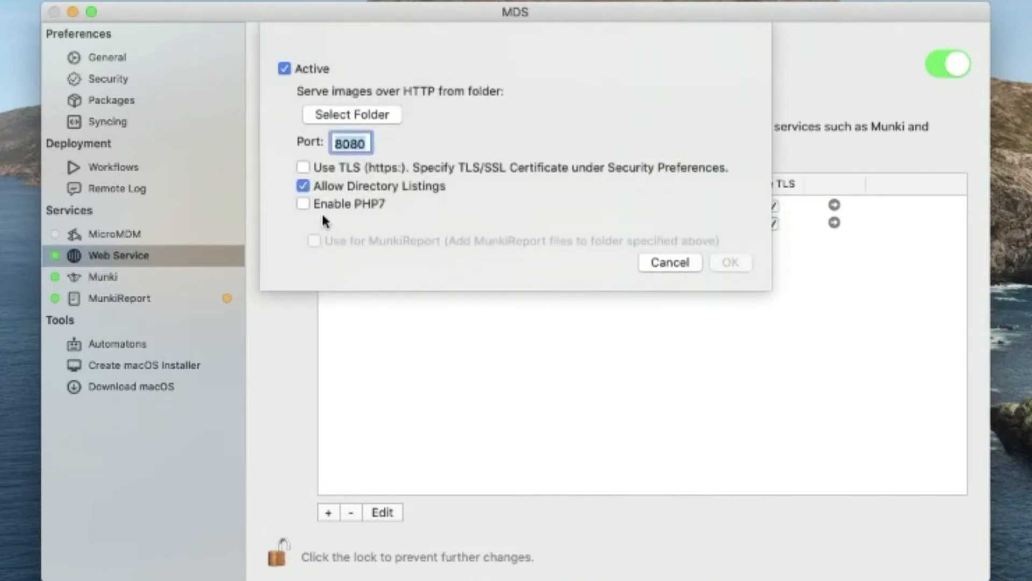
pyautogui.click(328, 117)
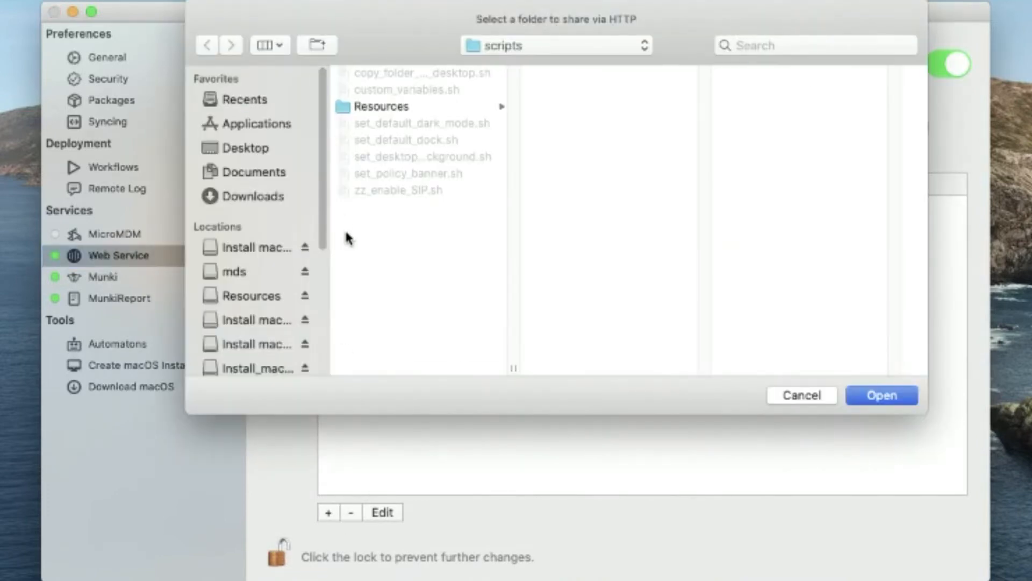
pyautogui.press('Up')
pyautogui.press('Left')
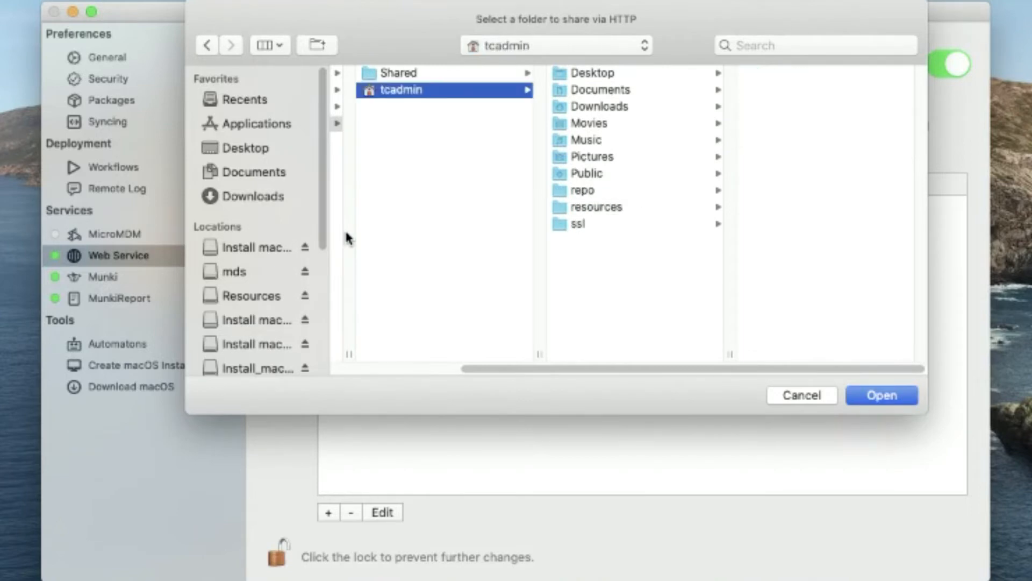
pyautogui.press('Up')
pyautogui.press('super+shift+n')
pyautogui.write('web')
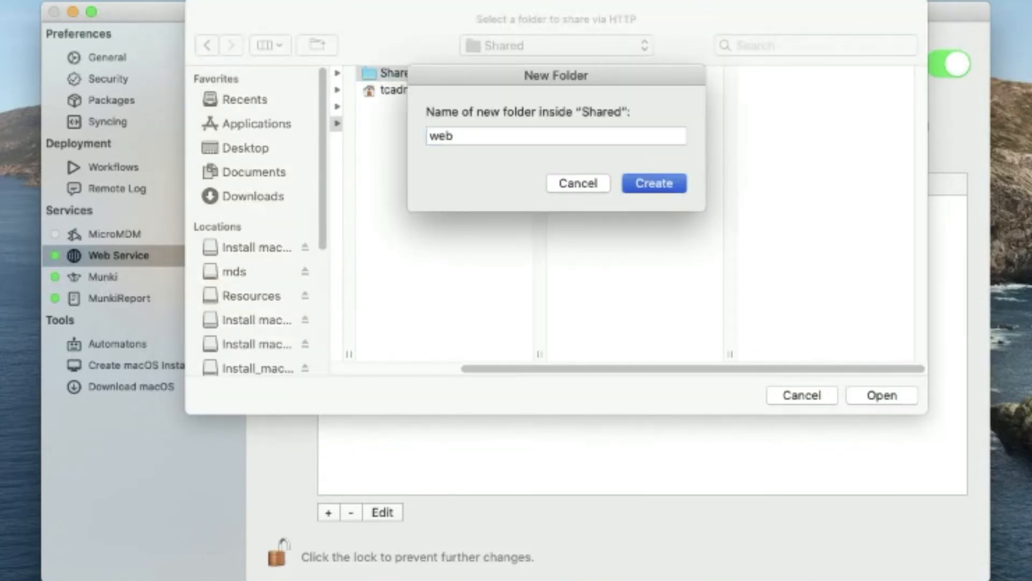
pyautogui.press('Return')
pyautogui.press('Return')
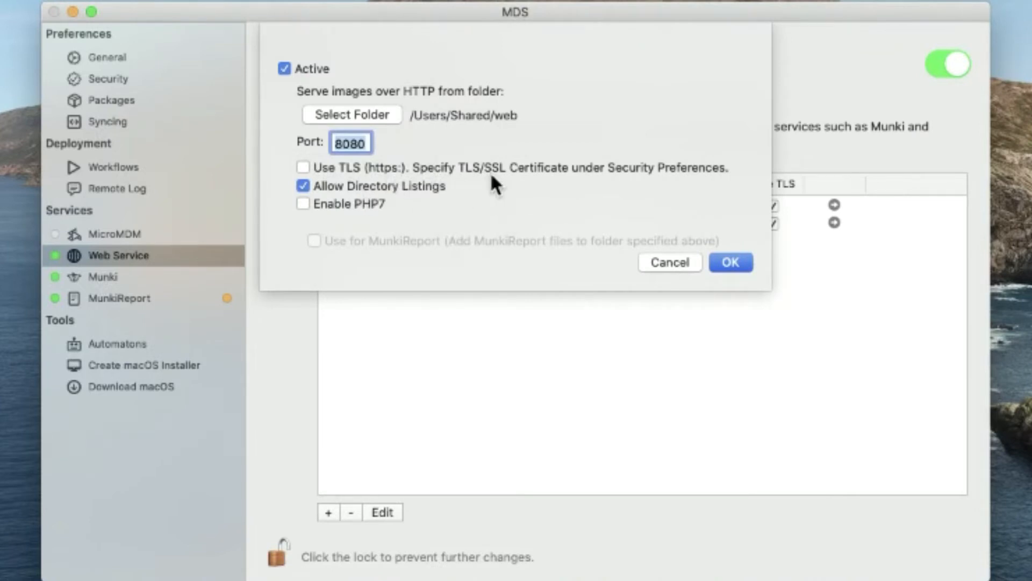
pyautogui.click(729, 264)
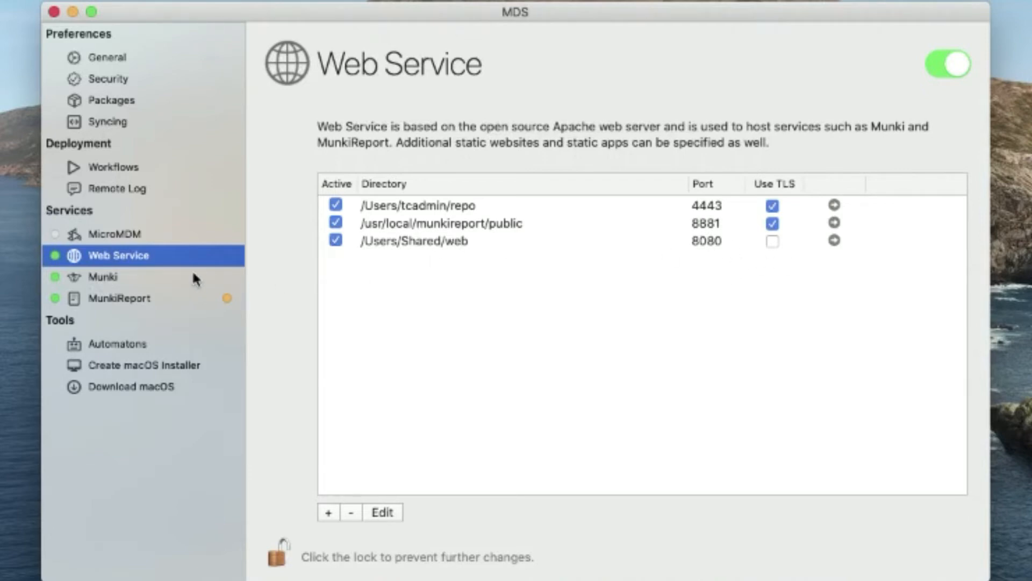
pyautogui.click(127, 166)
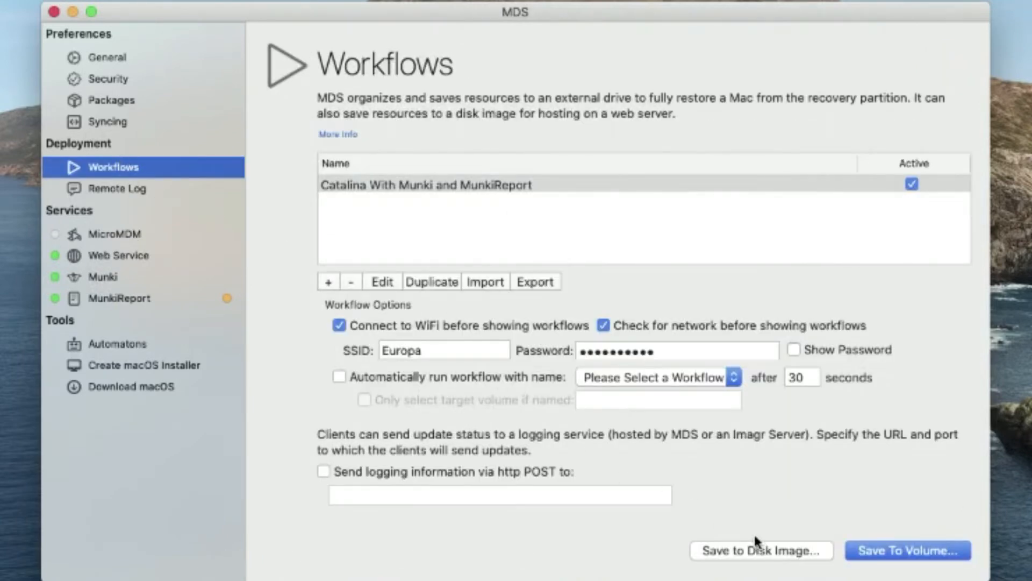
# - Save the workflow as cat.dmg in the web folder and confirm the success alert
pyautogui.click(759, 551)
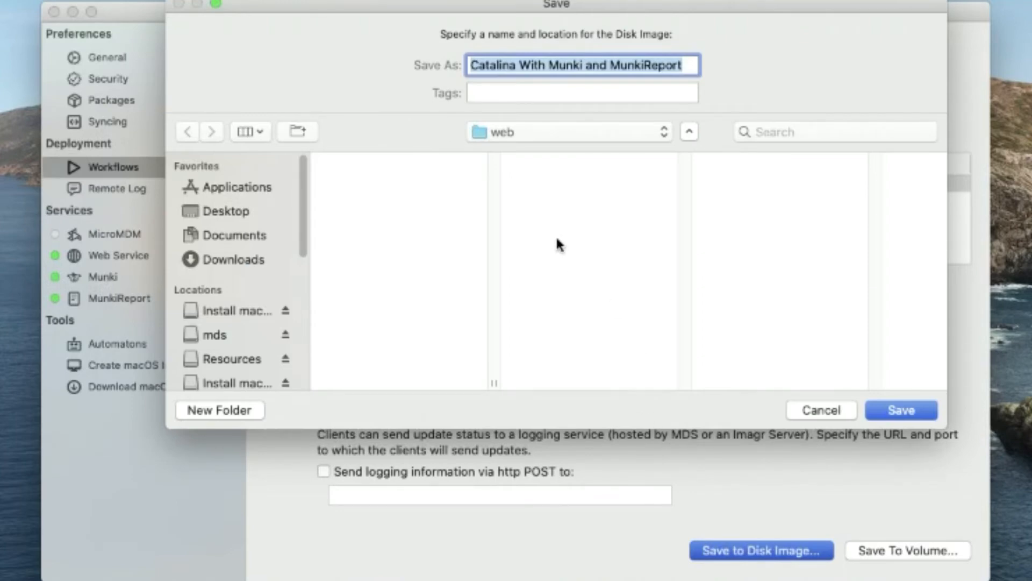
pyautogui.write('cat.dmg')
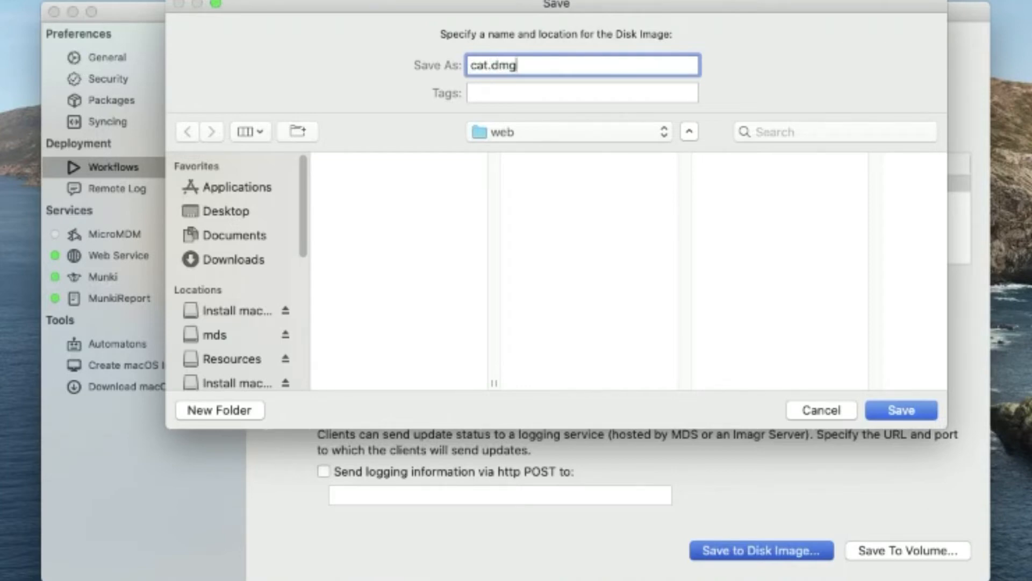
pyautogui.press('Return')
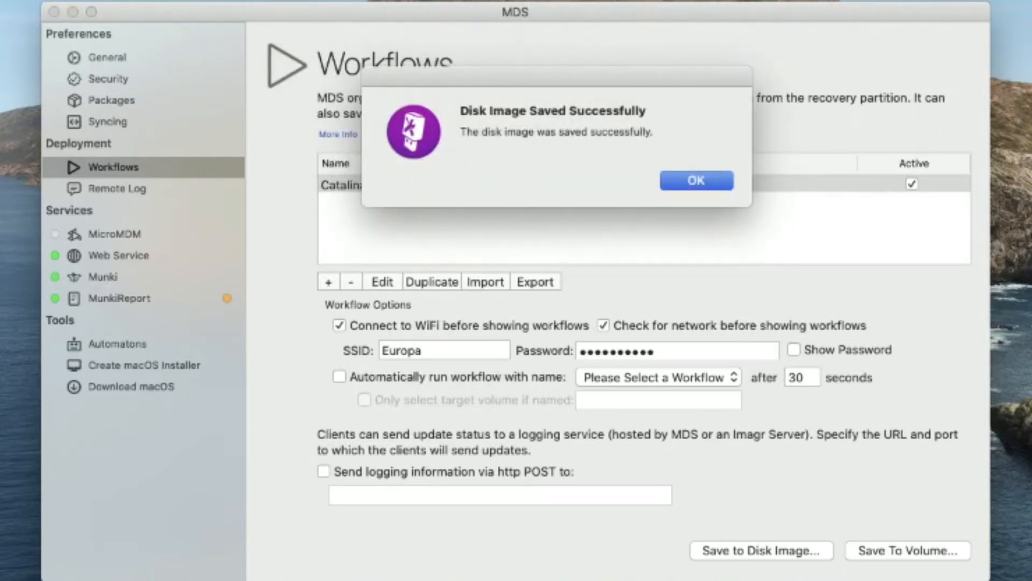
pyautogui.click(678, 180)
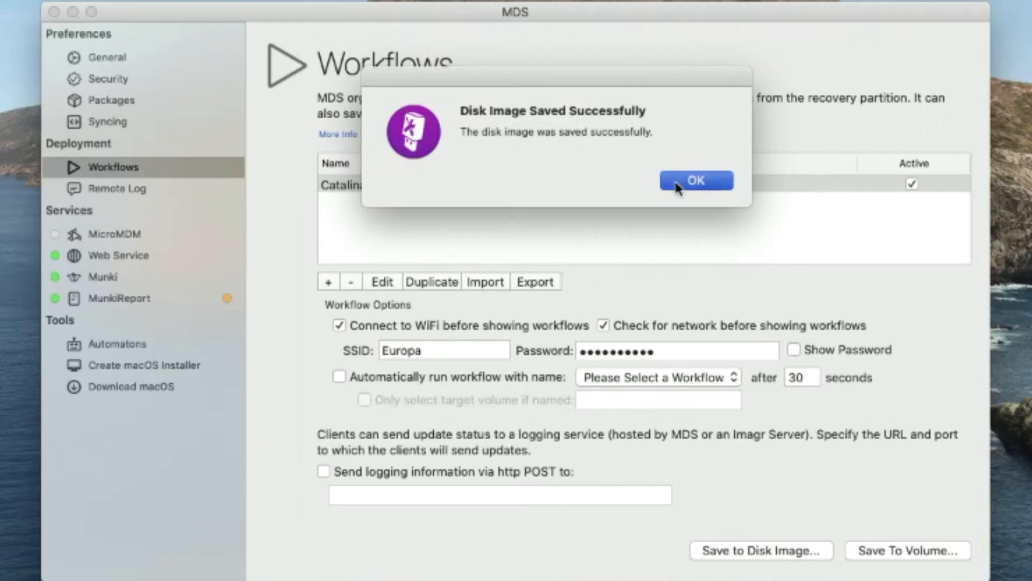
pyautogui.click(102, 261)
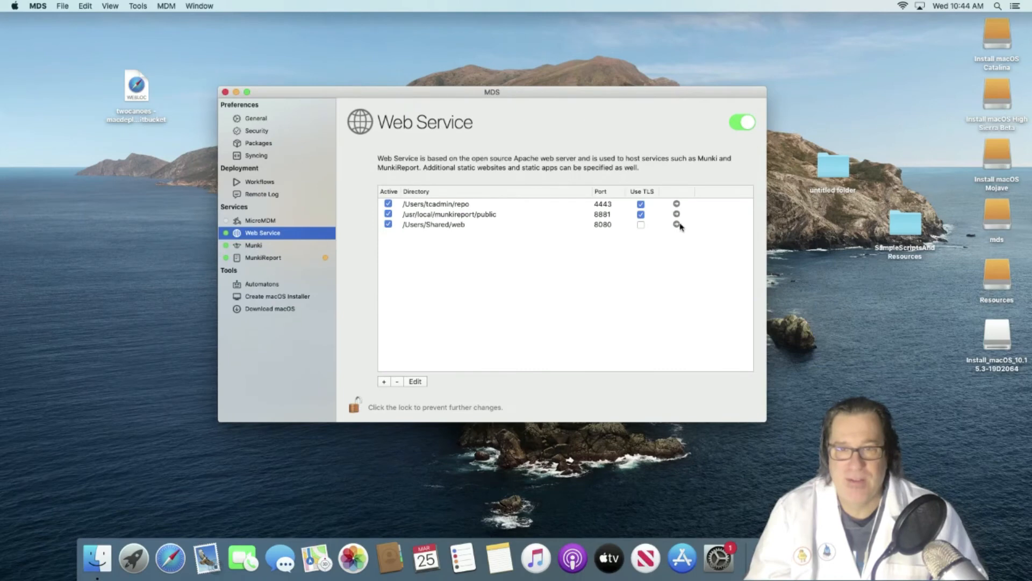
pyautogui.click(676, 224)
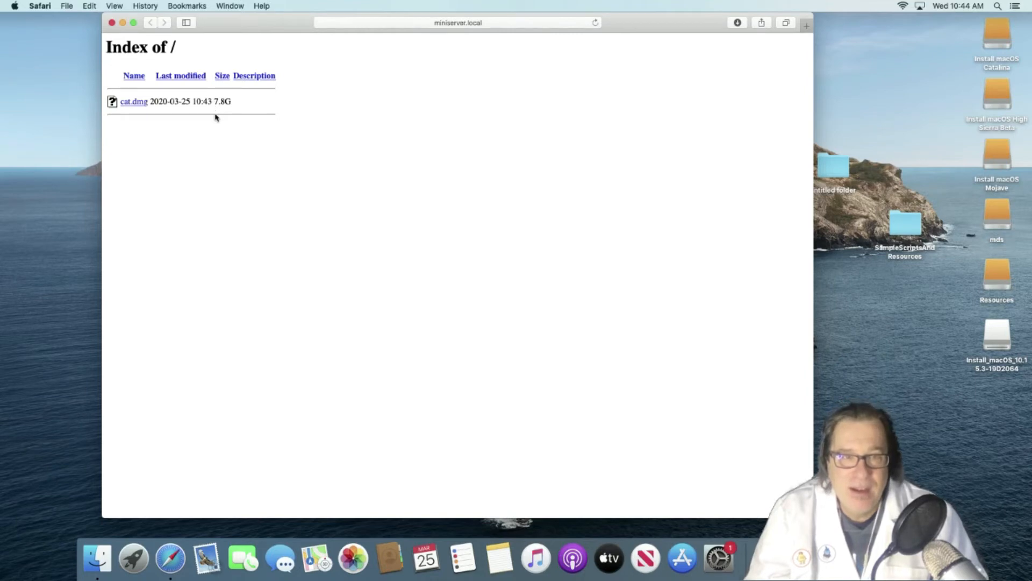
pyautogui.click(112, 23)
pyautogui.click(399, 124)
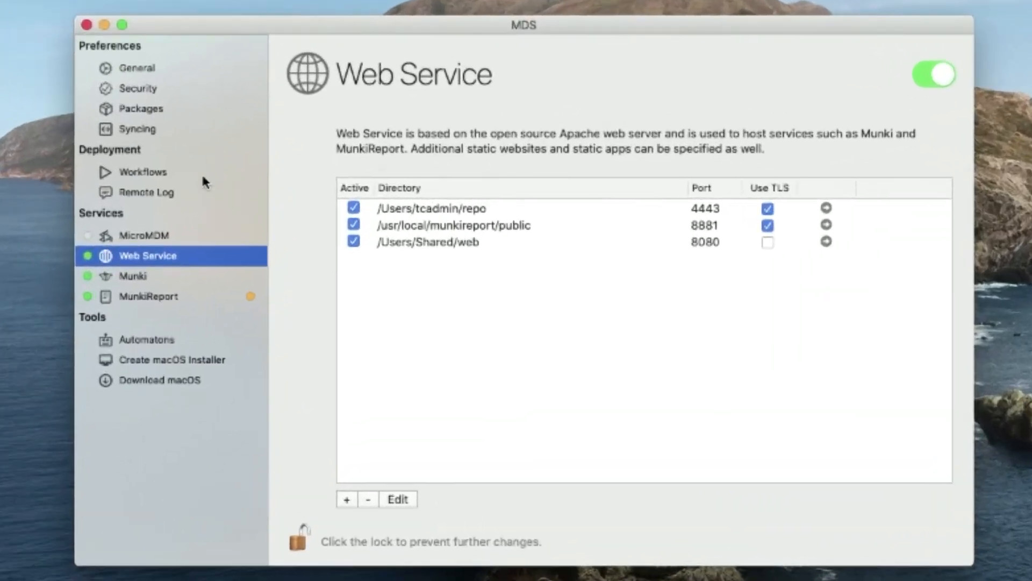
# - Save the workflow resources to the mds volume, accepting the extra-packages warning
pyautogui.click(295, 185)
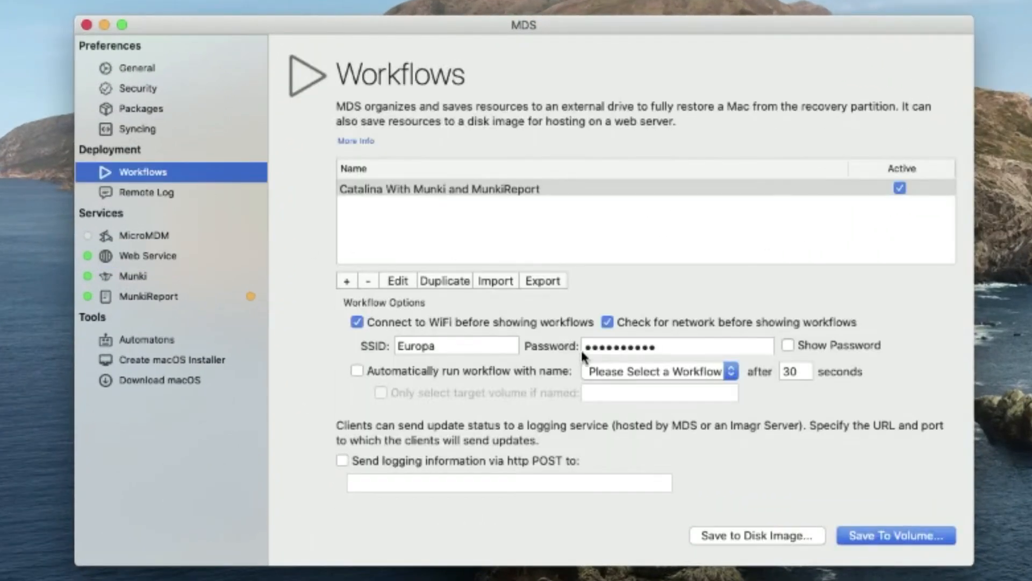
pyautogui.click(910, 535)
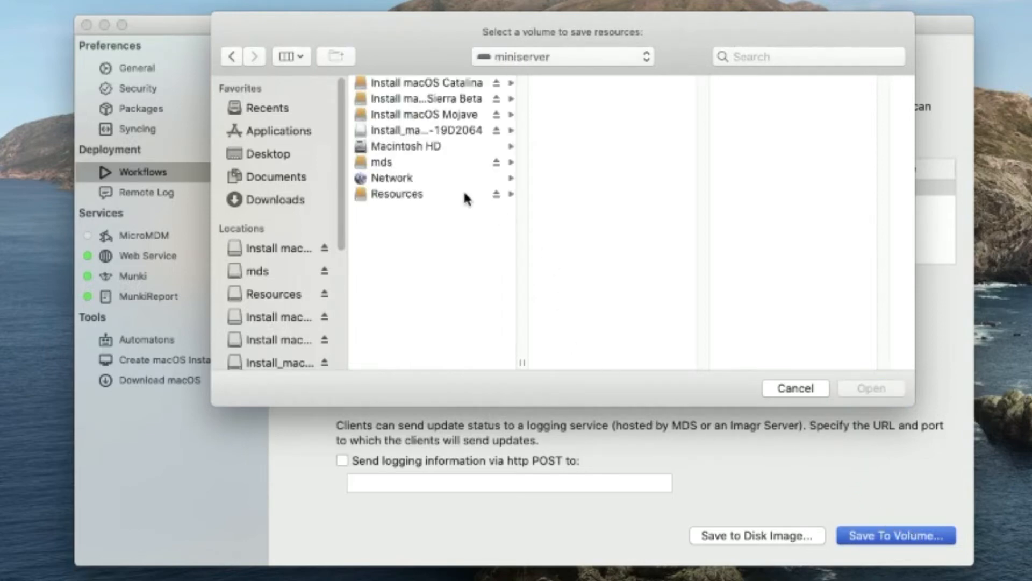
pyautogui.click(451, 178)
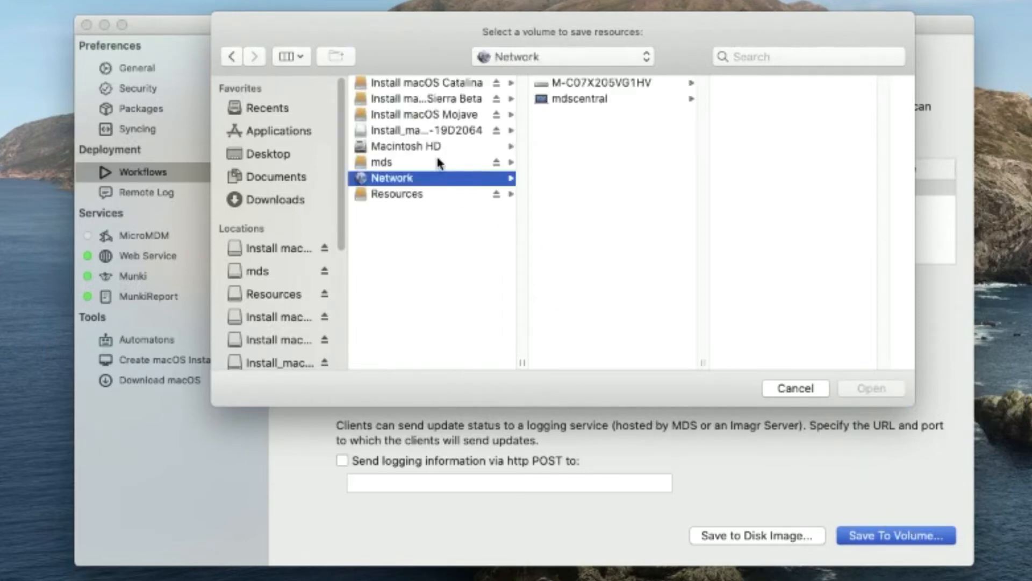
pyautogui.click(438, 162)
pyautogui.click(880, 387)
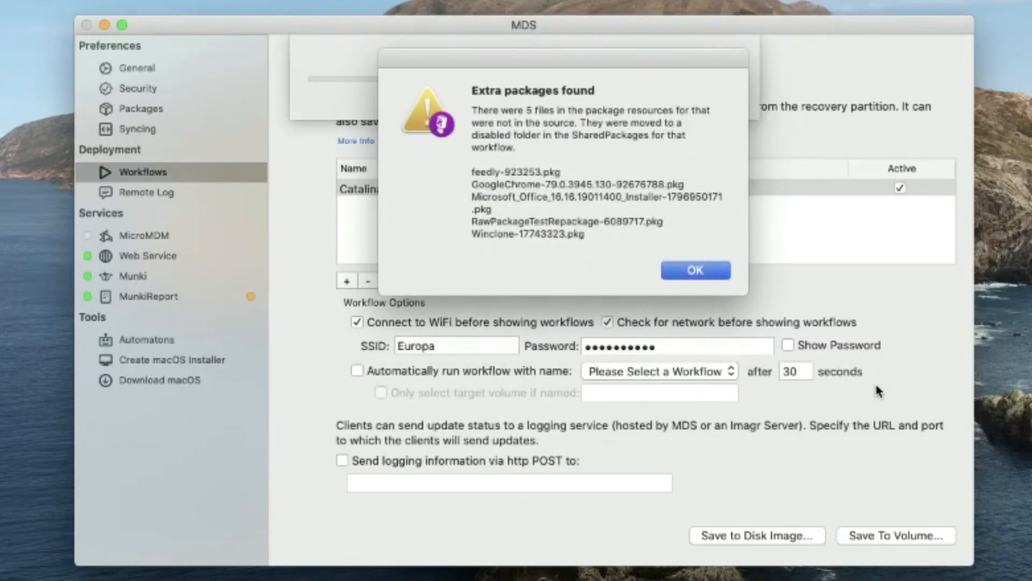
pyautogui.press('Return')
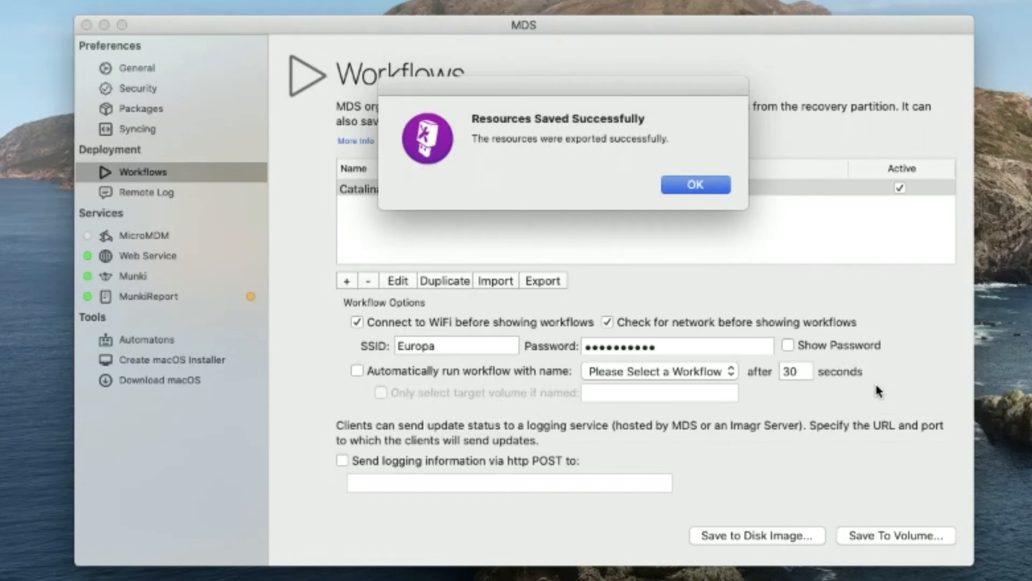
pyautogui.click(726, 186)
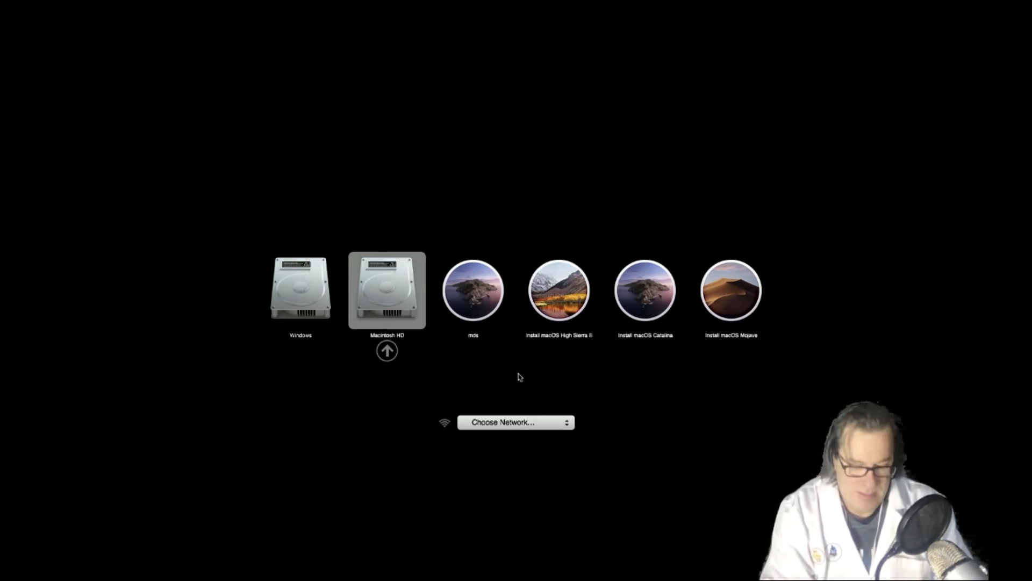
# - Boot from Macintosh HD in Startup Manager
pyautogui.press('Return')
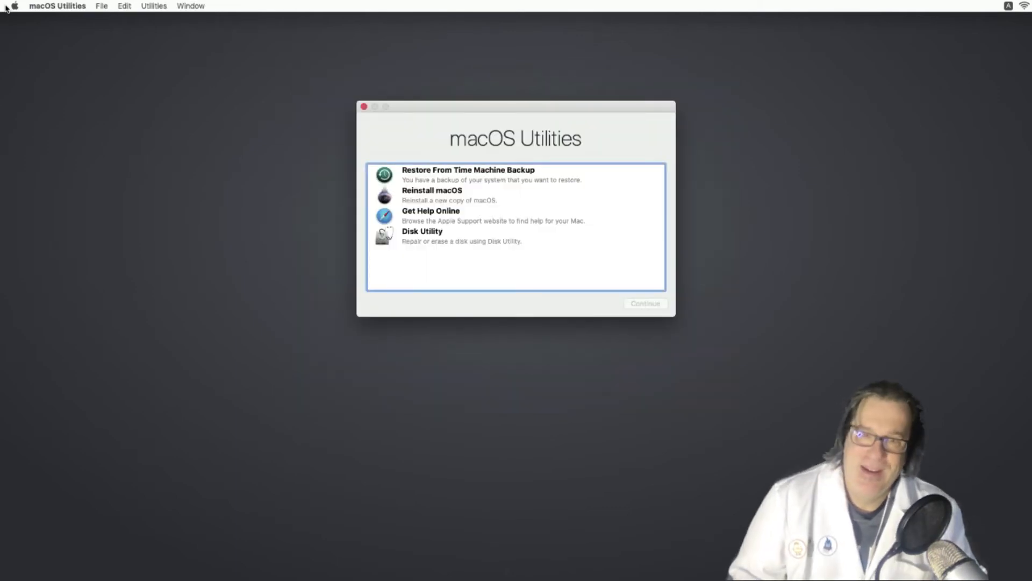
# - Open Terminal from the Recovery Utilities menu and run /Volumes/mds/run
pyautogui.click(153, 7)
pyautogui.click(158, 63)
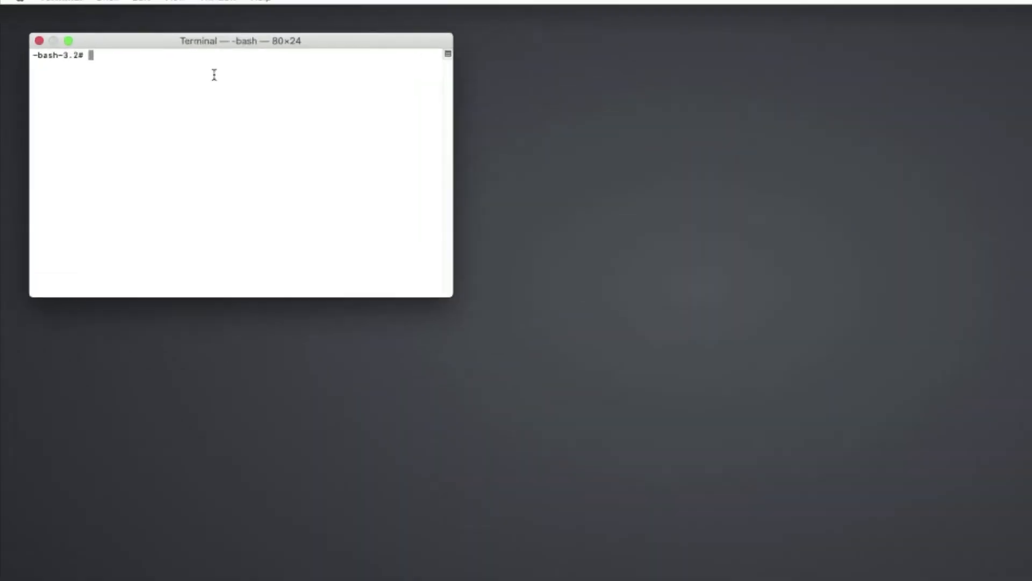
pyautogui.write('/Volumes/')
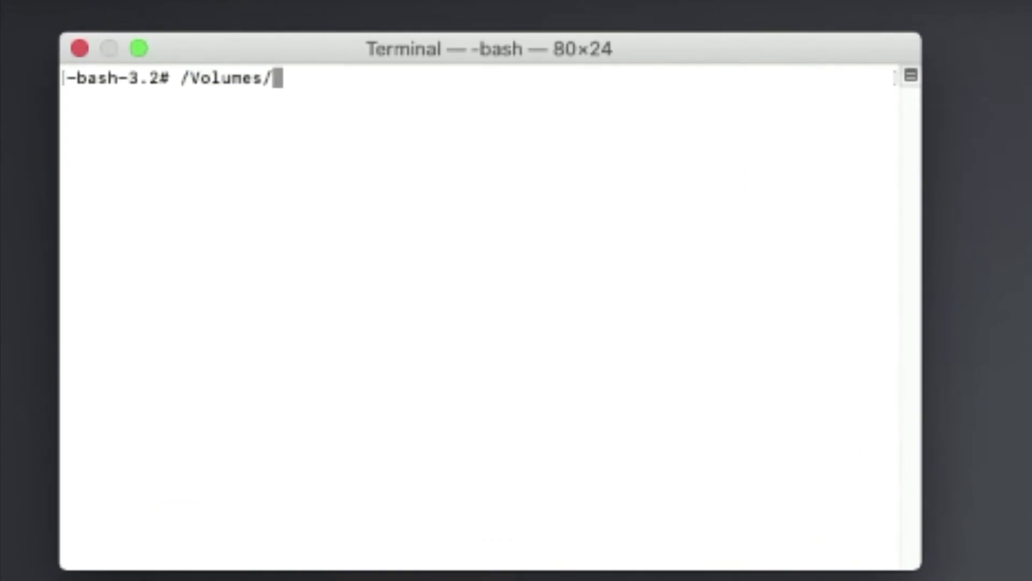
pyautogui.write('mds')
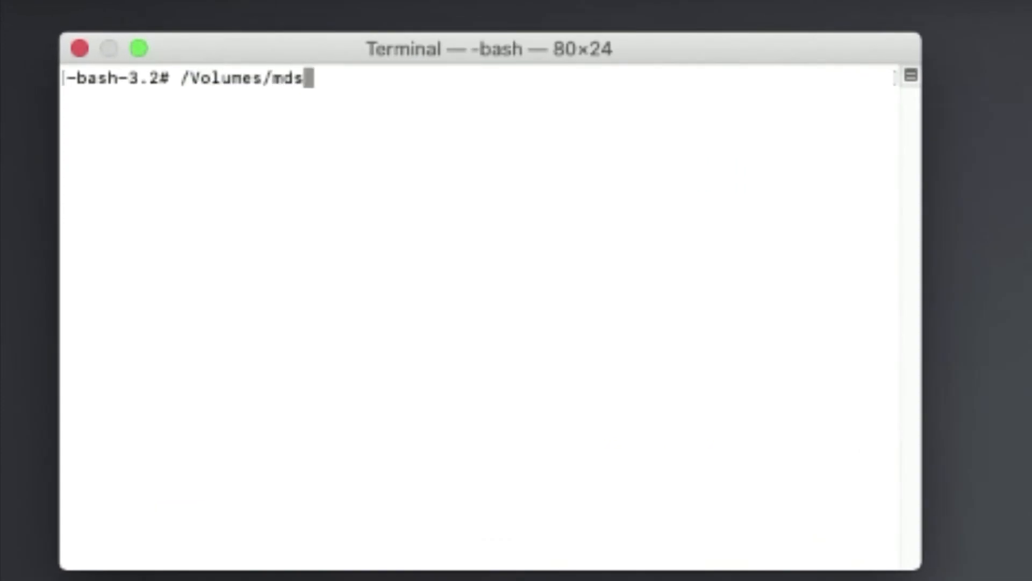
pyautogui.write('un')
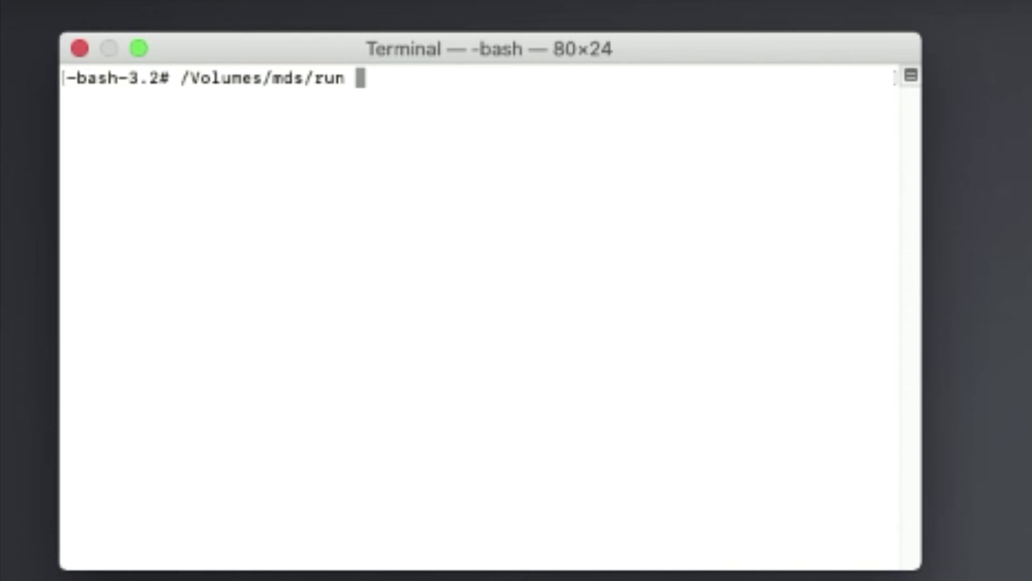
pyautogui.press('Return')
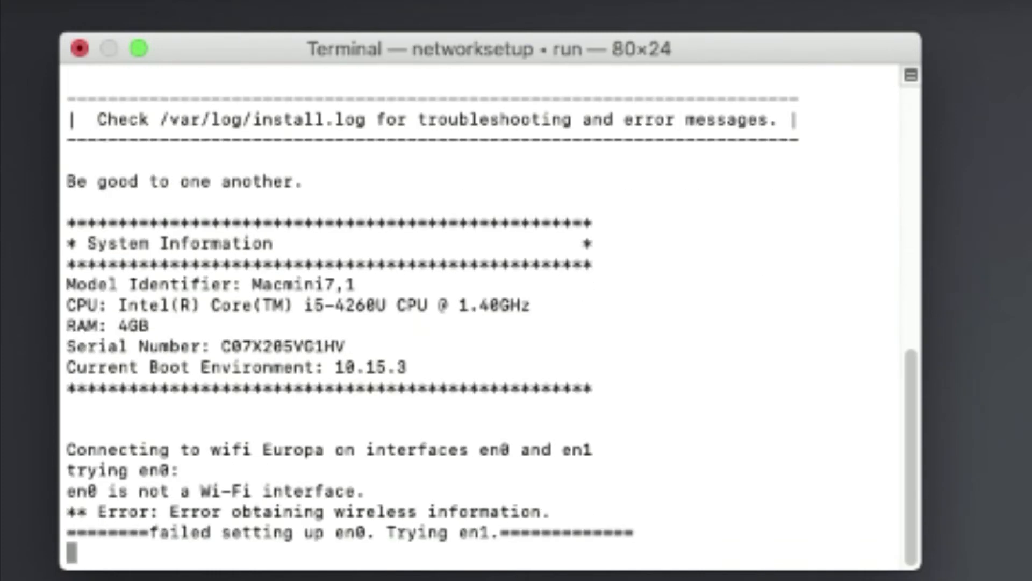
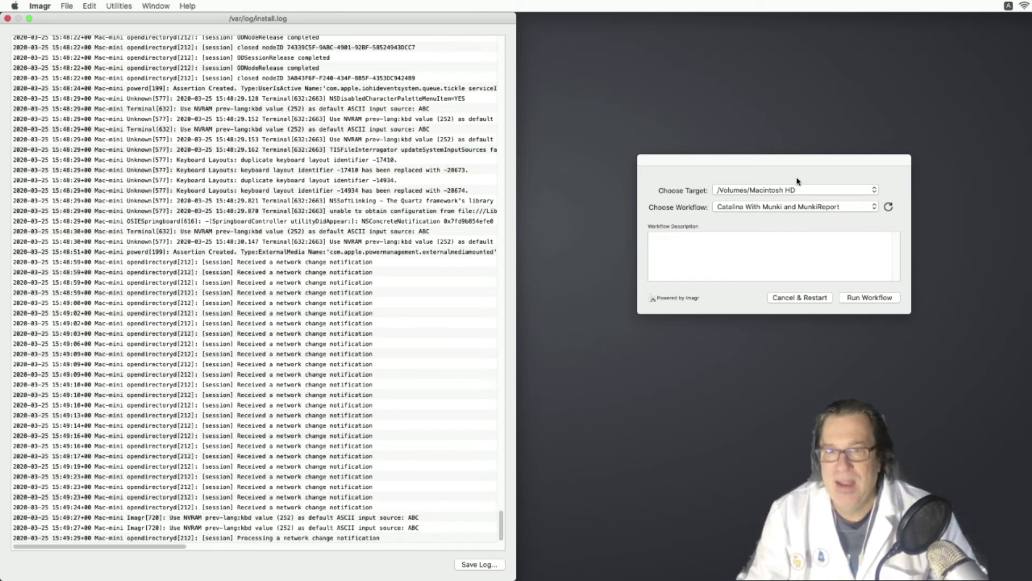
# - Run the Catalina With Munki and MunkiReport workflow against /Volumes/Macintosh HD
pyautogui.click(795, 191)
pyautogui.click(793, 191)
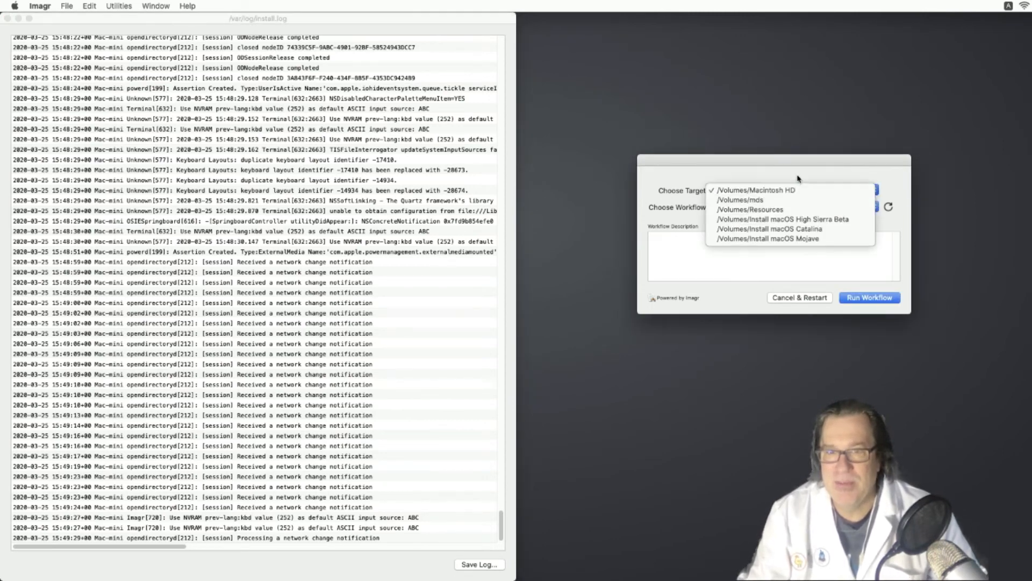
pyautogui.click(795, 178)
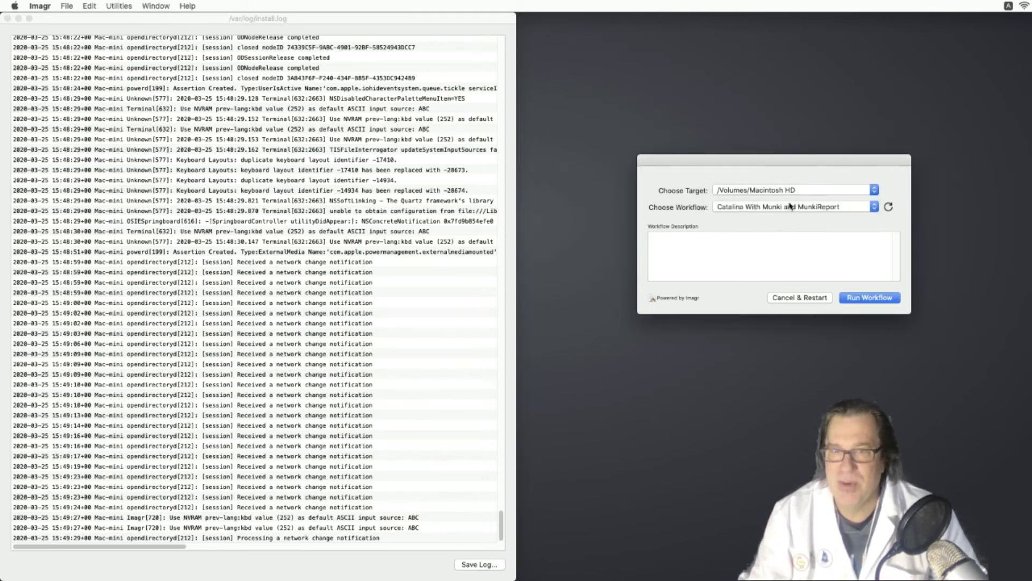
pyautogui.click(793, 207)
pyautogui.click(787, 210)
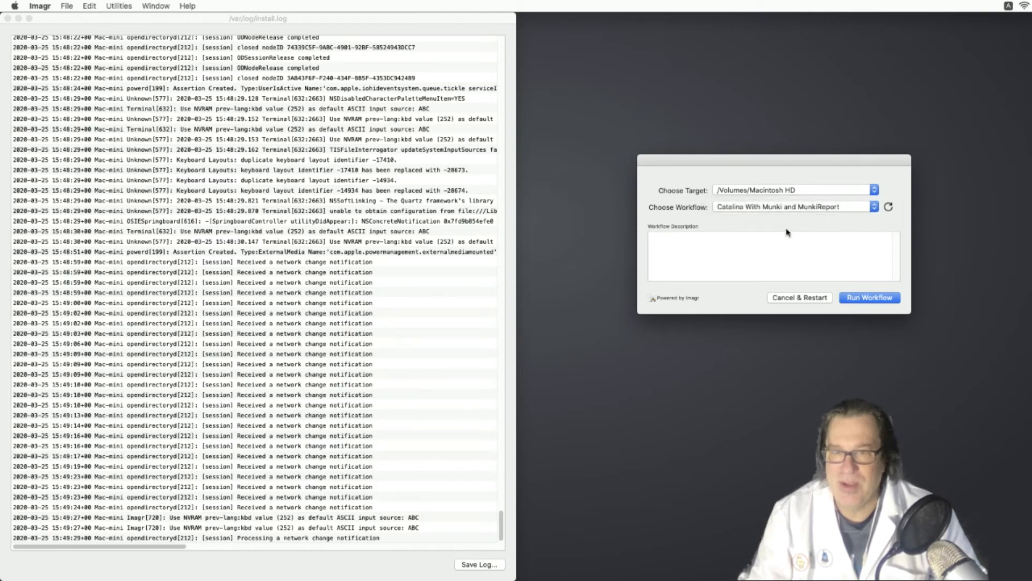
pyautogui.click(856, 301)
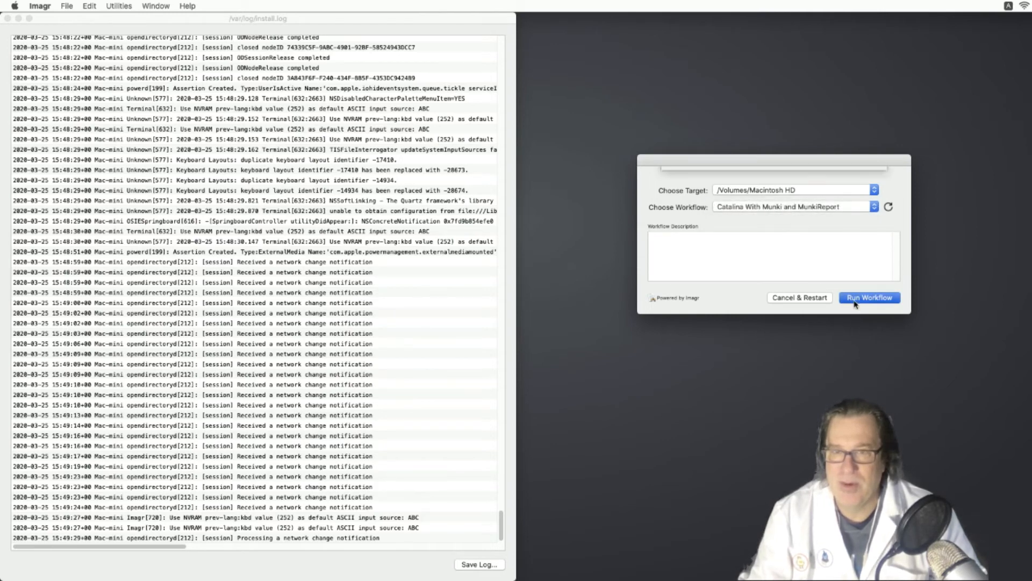
pyautogui.click(836, 222)
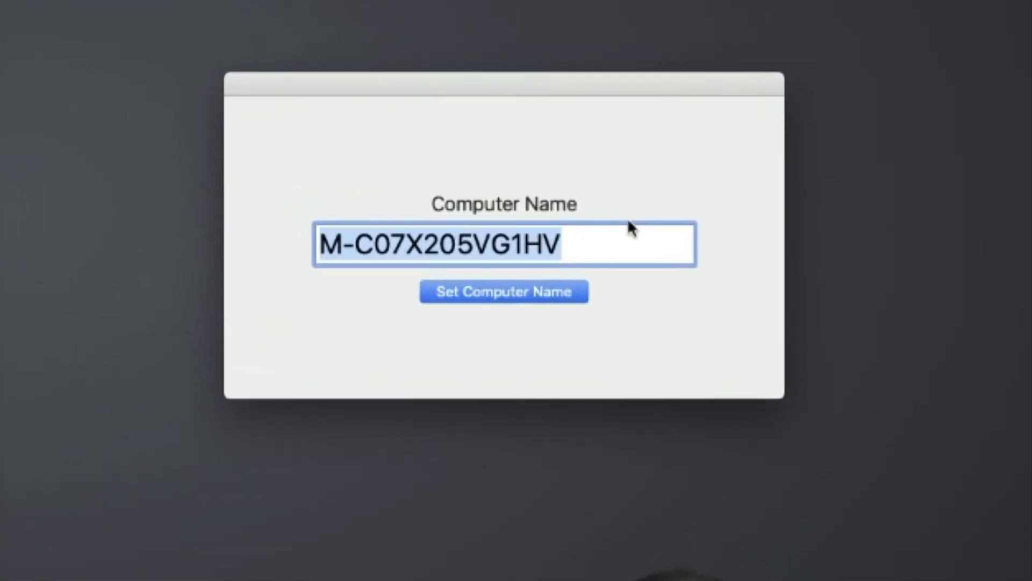
# - Keep the suggested computer name and let the Imagr workflow finish
pyautogui.click(568, 290)
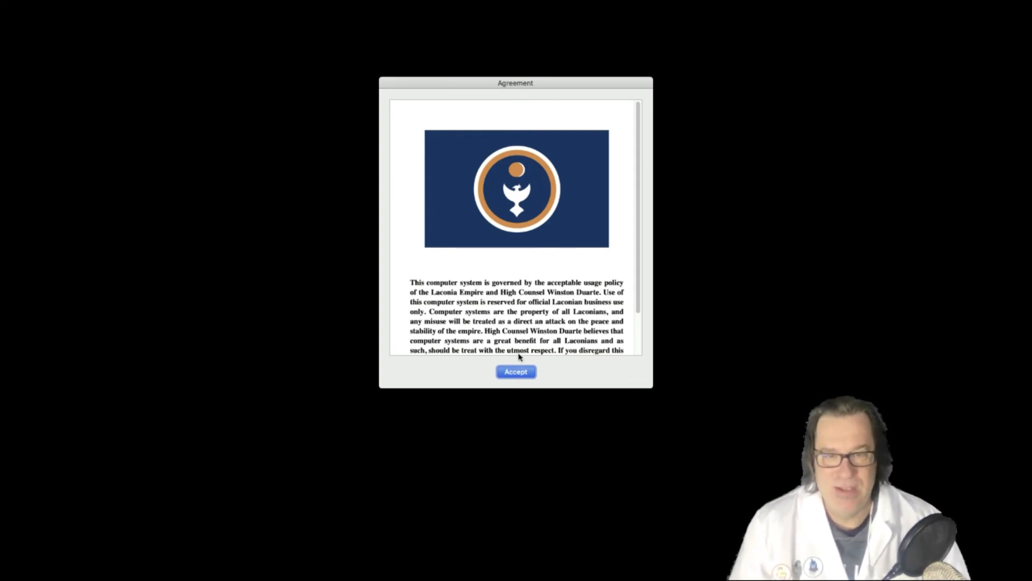
# - Accept the usage agreement and log in with the admin account's password
pyautogui.click(526, 376)
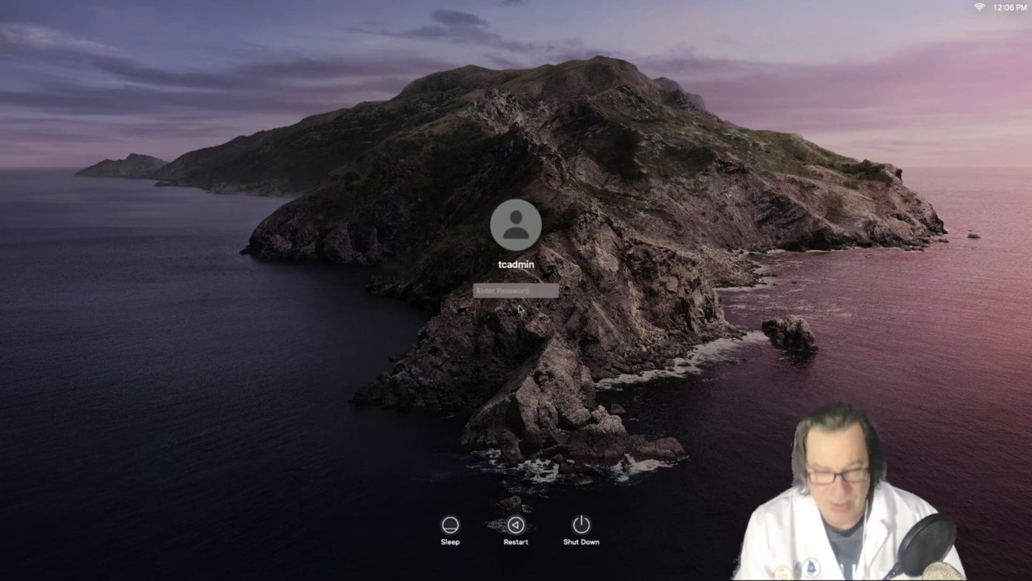
pyautogui.write('•••••••••')
pyautogui.press('Return')
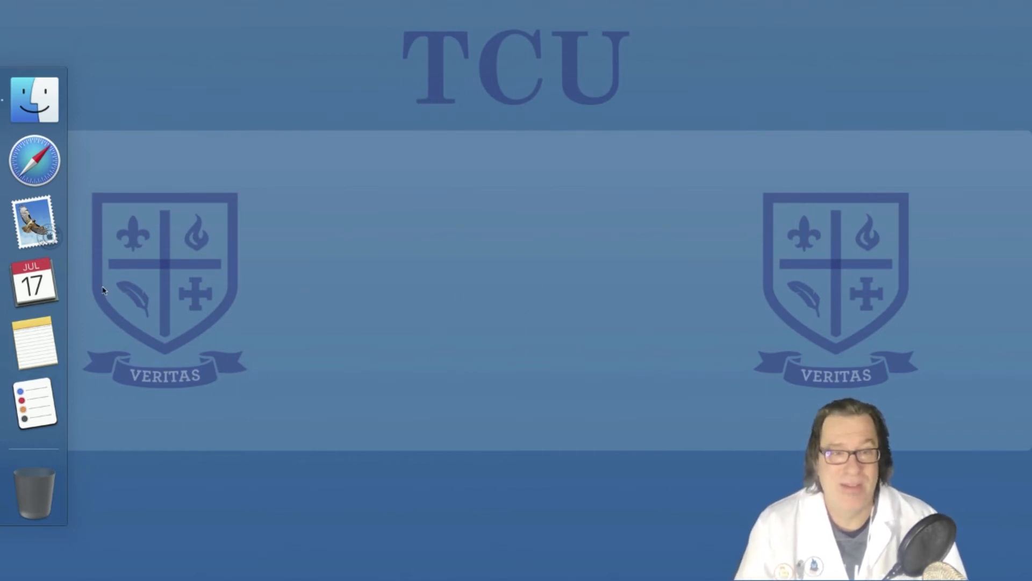
# - Dismiss Keyboard Setup Assistant and open Safari from Finder's Applications folder
pyautogui.moveTo(138, 6)
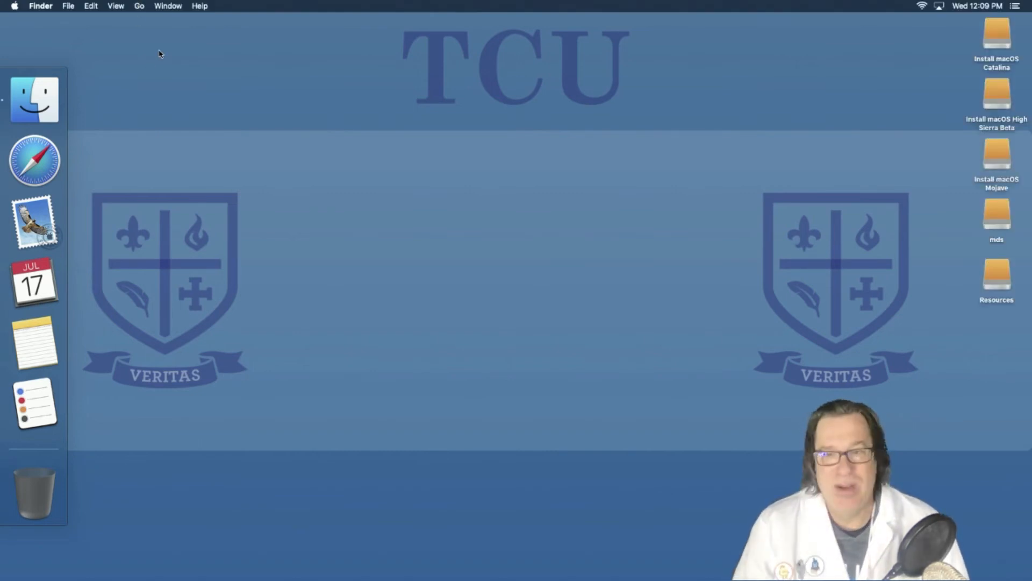
pyautogui.press('super+n')
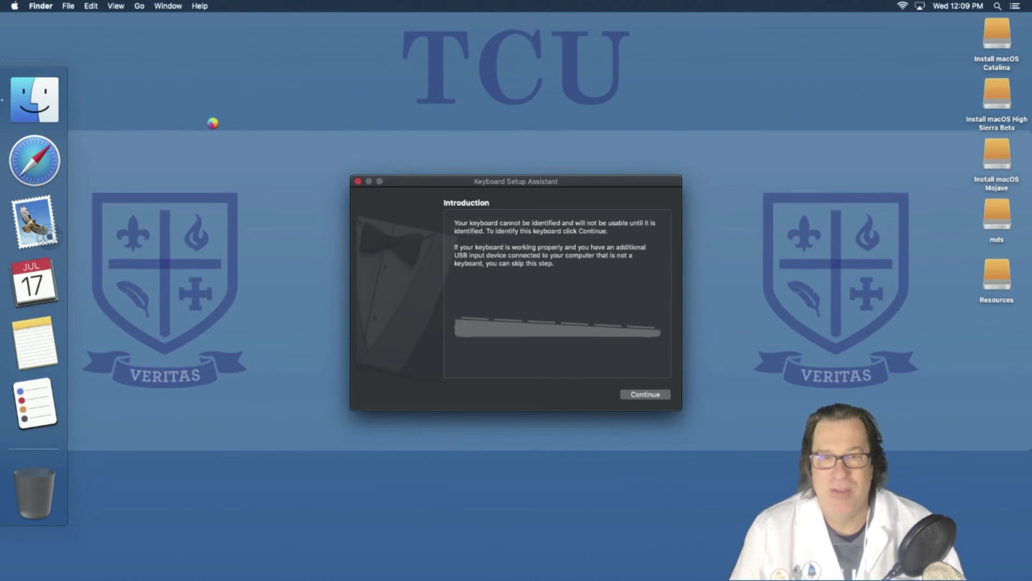
pyautogui.click(358, 181)
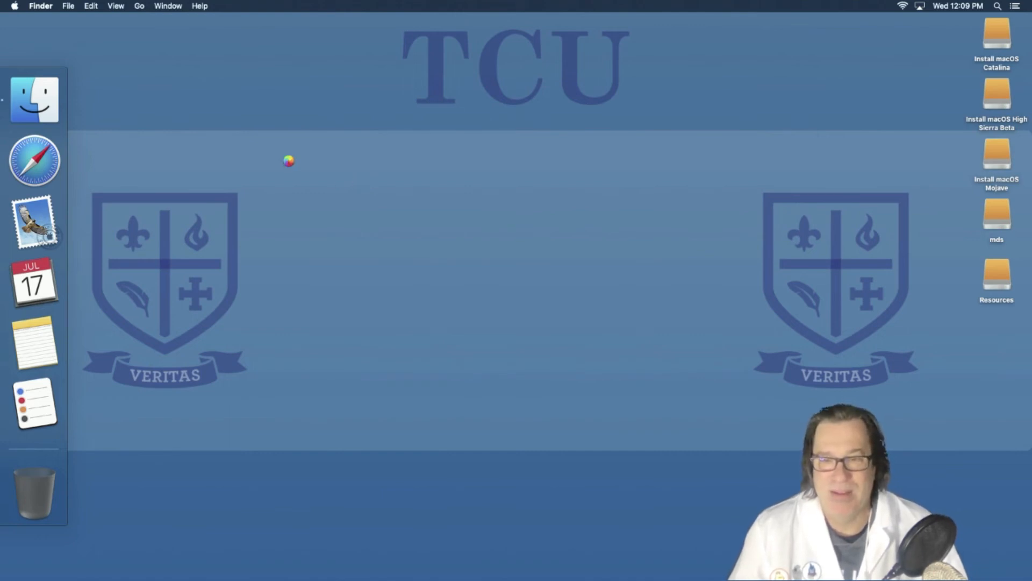
pyautogui.press('super+shift+f')
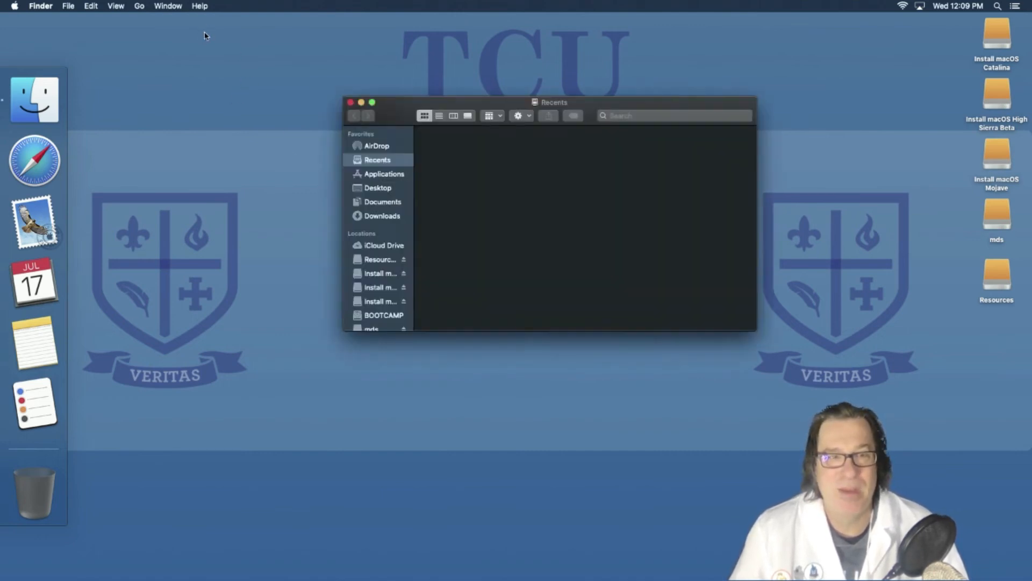
pyautogui.press('super+shift+a')
pyautogui.click(450, 144)
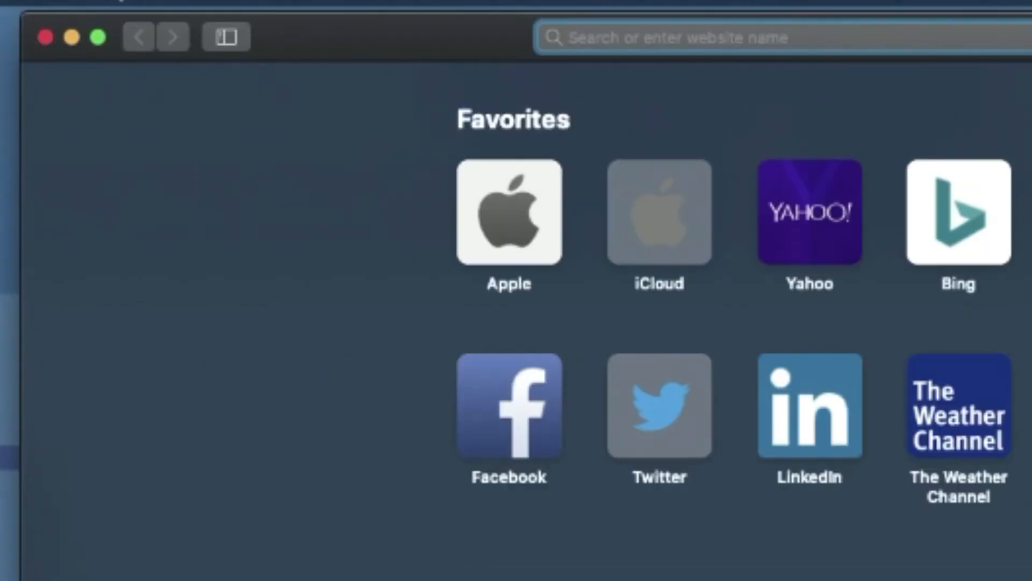
# - Sign in to MunkiReport at miniserver.local:8881 as admin, declining to save the password
pyautogui.write('https:')
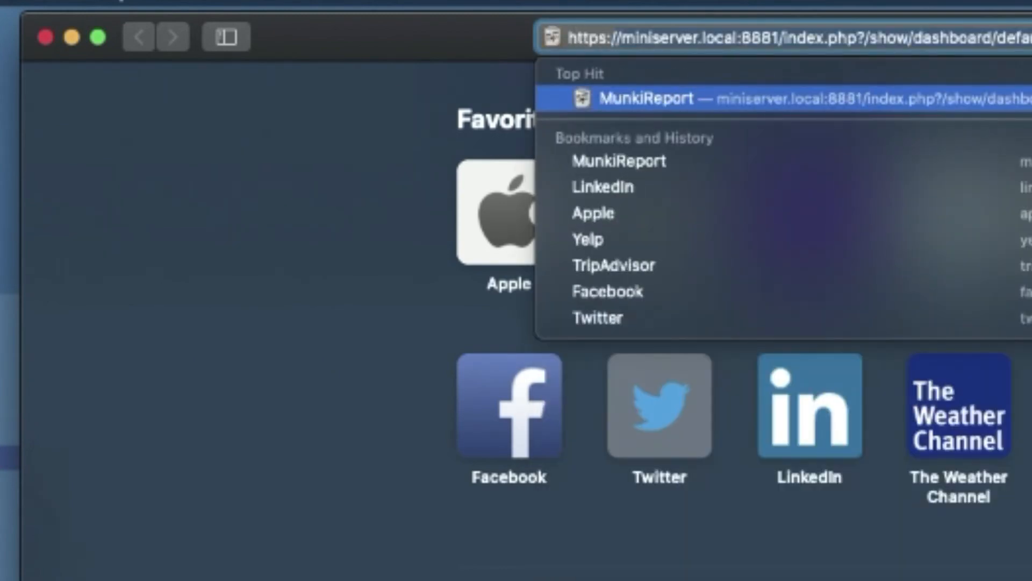
pyautogui.write('/miniserver')
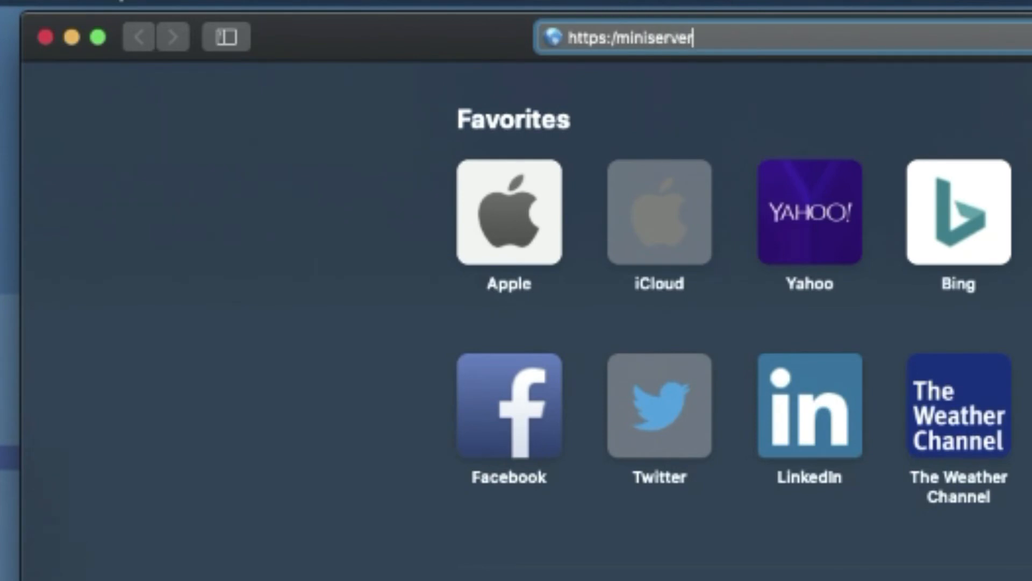
pyautogui.write('.local:888')
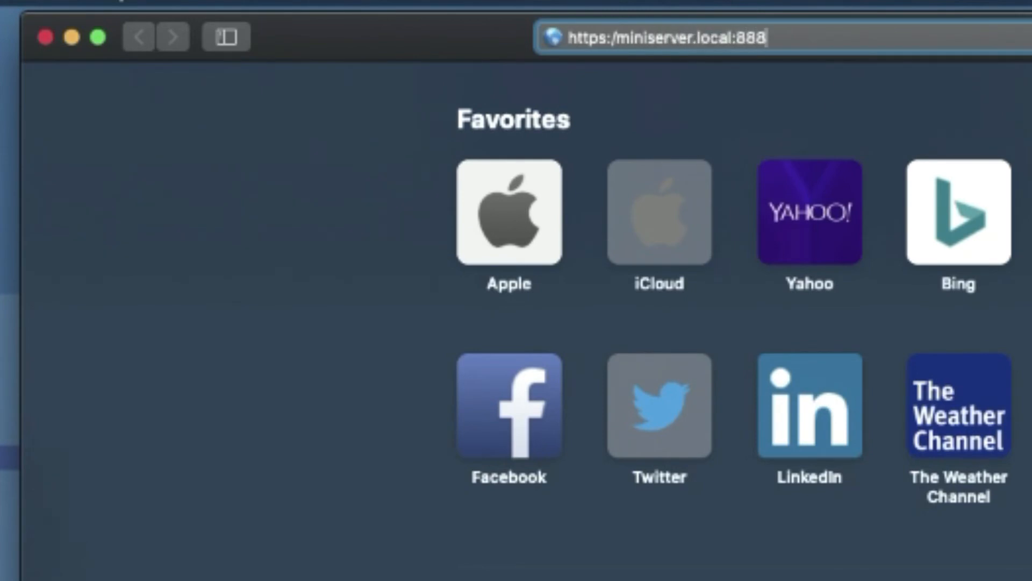
pyautogui.press('Return')
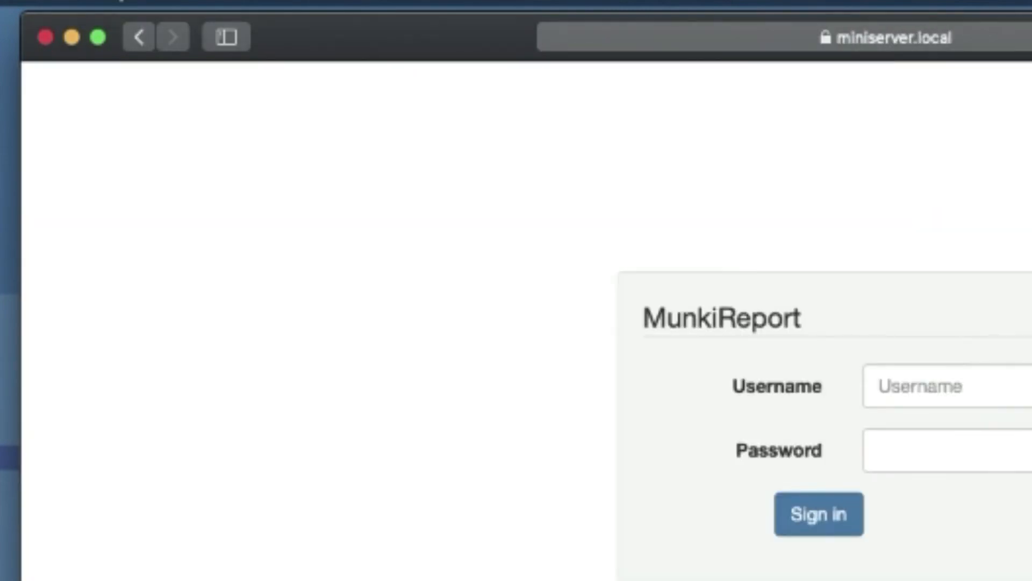
pyautogui.write('admin')
pyautogui.press('Tab')
pyautogui.write('••••')
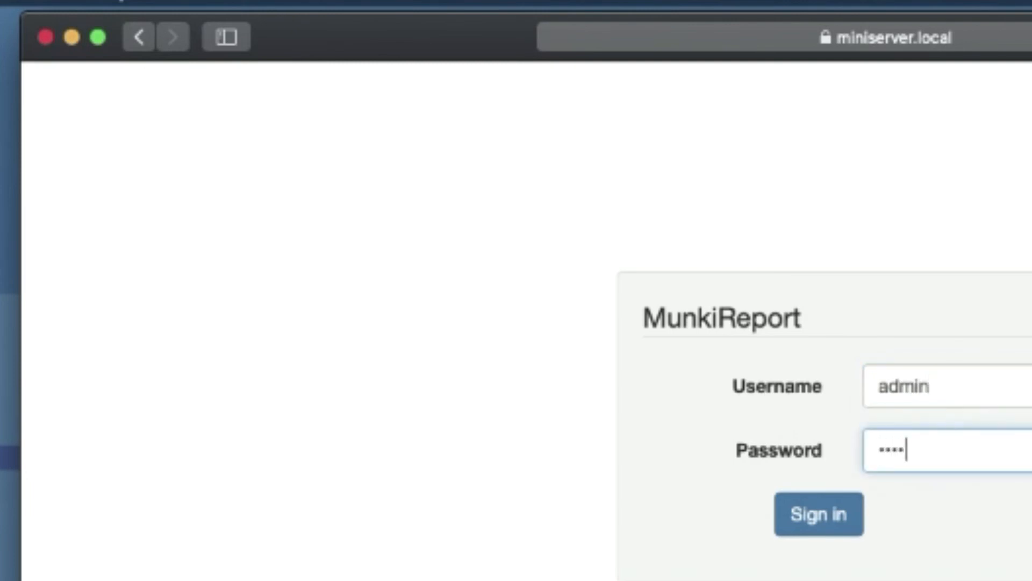
pyautogui.write('•')
pyautogui.press('Return')
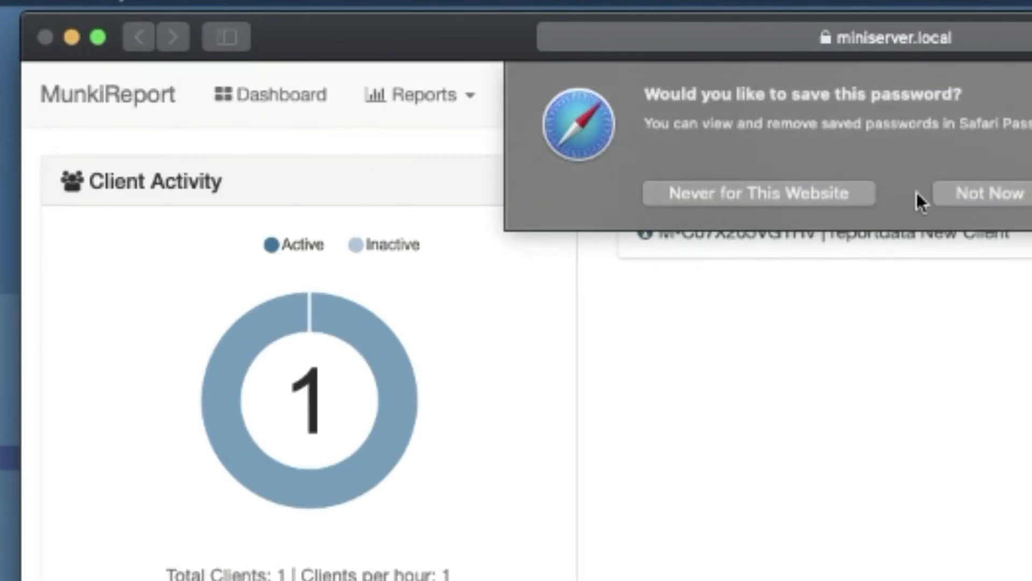
pyautogui.click(988, 192)
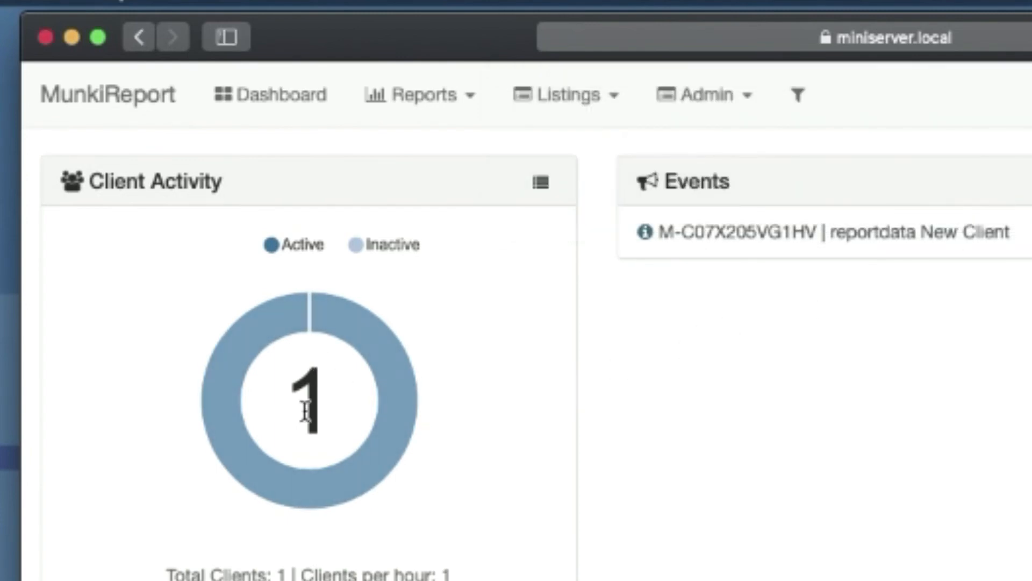
# - Open the newly reported Mac mini client's detail page
pyautogui.moveTo(388, 472)
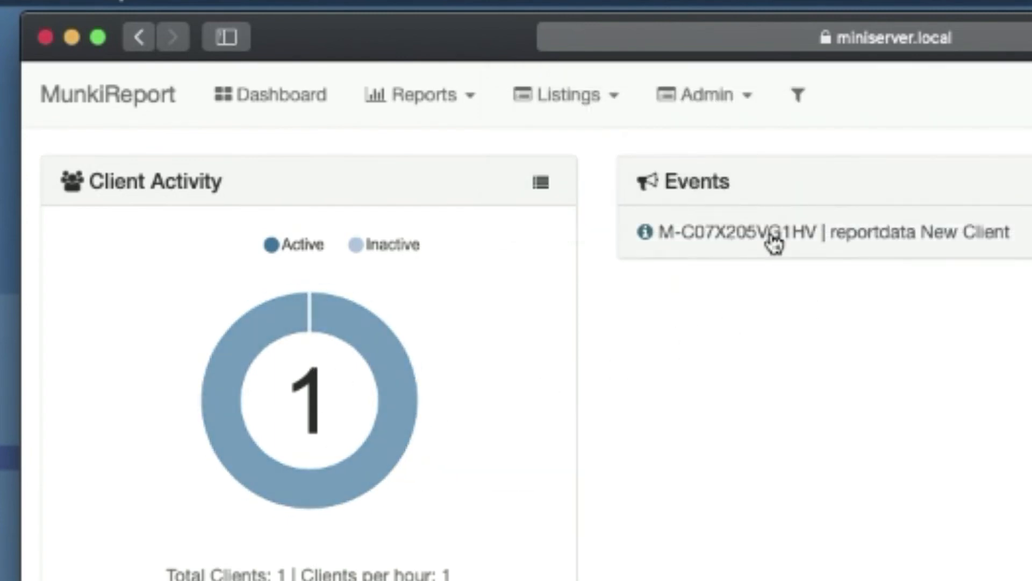
pyautogui.click(738, 237)
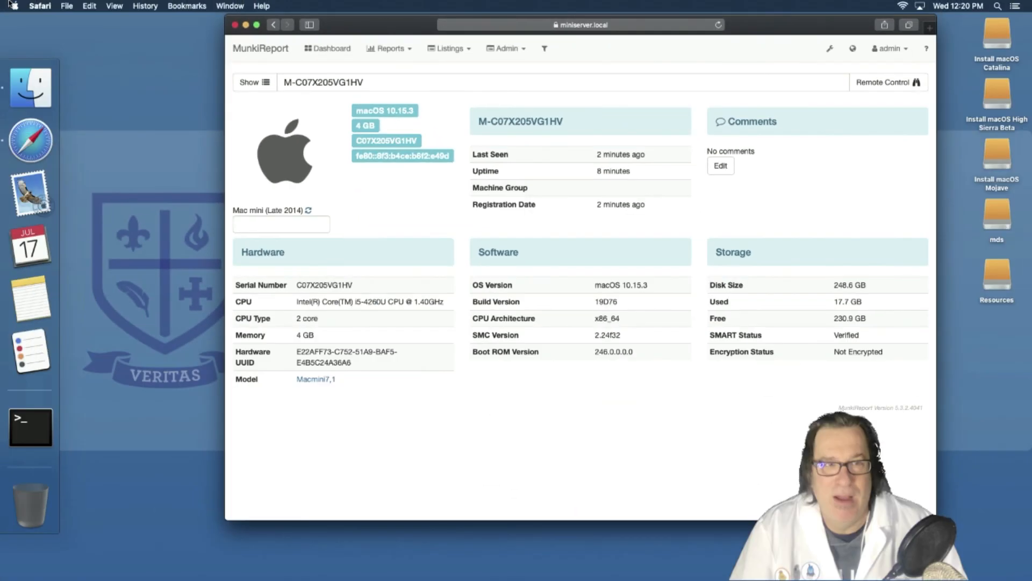
pyautogui.click(15, 6)
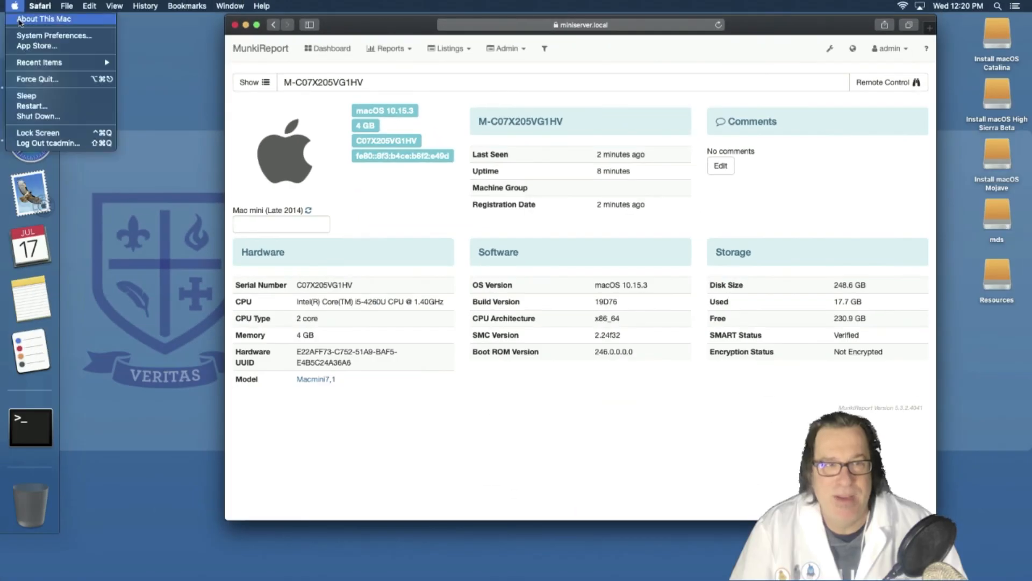
# - Compare About This Mac with the MunkiReport details, then close it and Safari
pyautogui.click(18, 22)
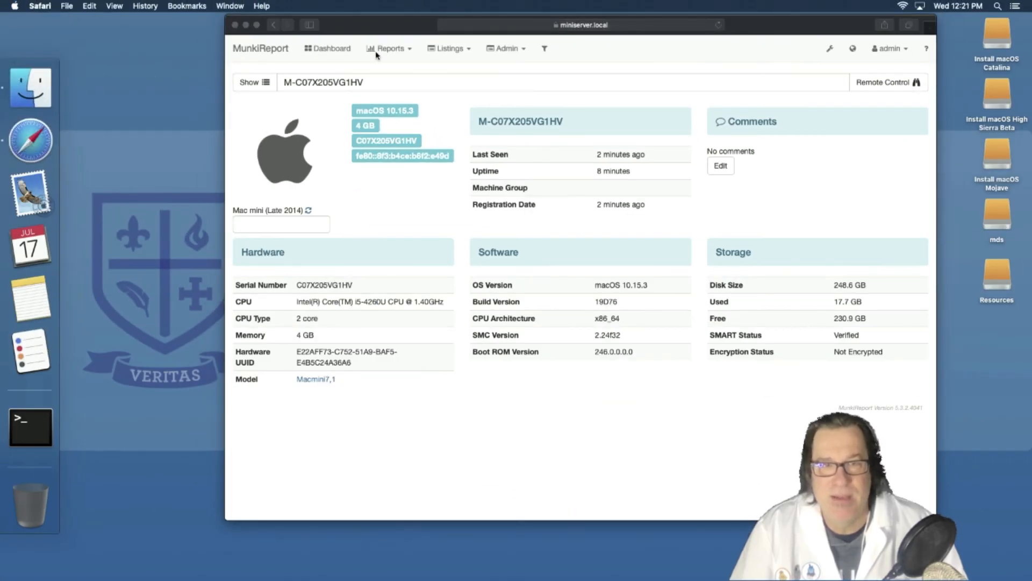
pyautogui.moveTo(451, 136); pyautogui.dragTo(526, 129)
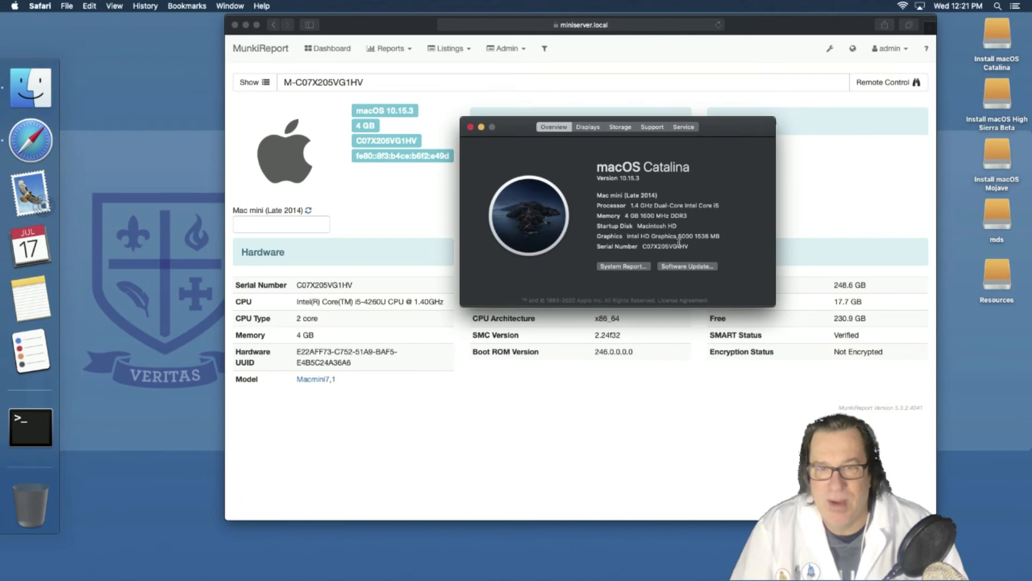
pyautogui.click(471, 128)
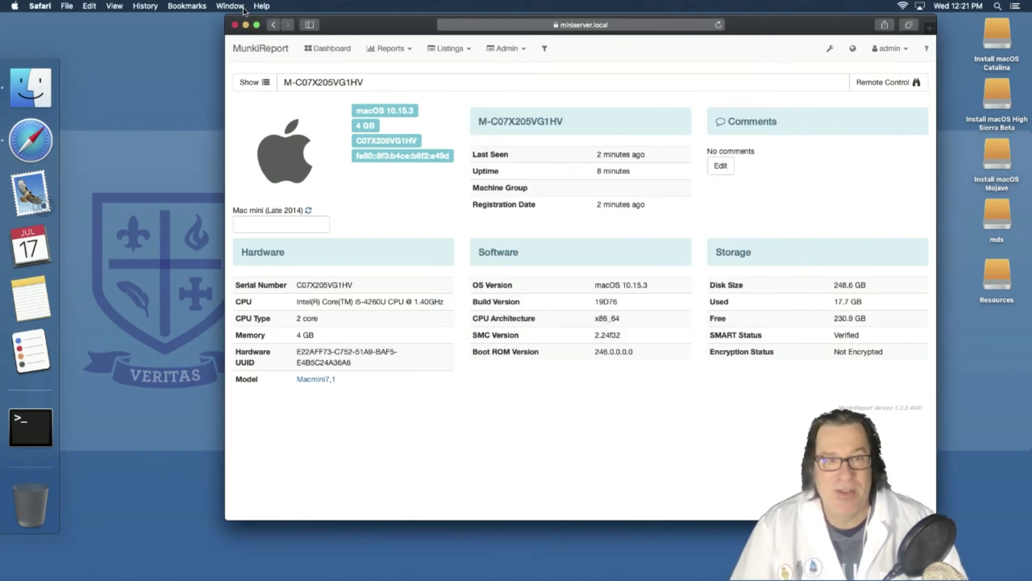
pyautogui.click(234, 25)
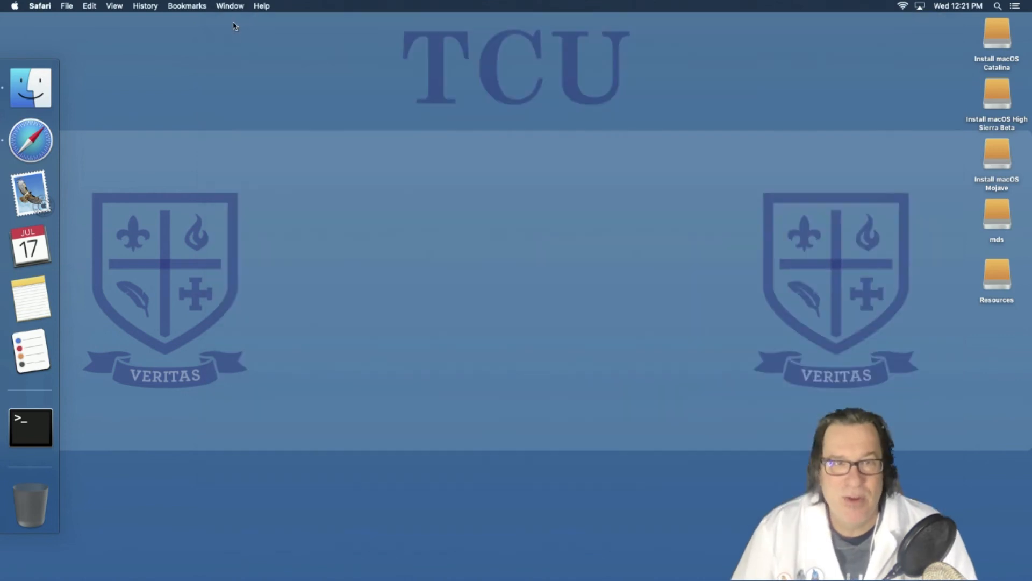
pyautogui.click(232, 88)
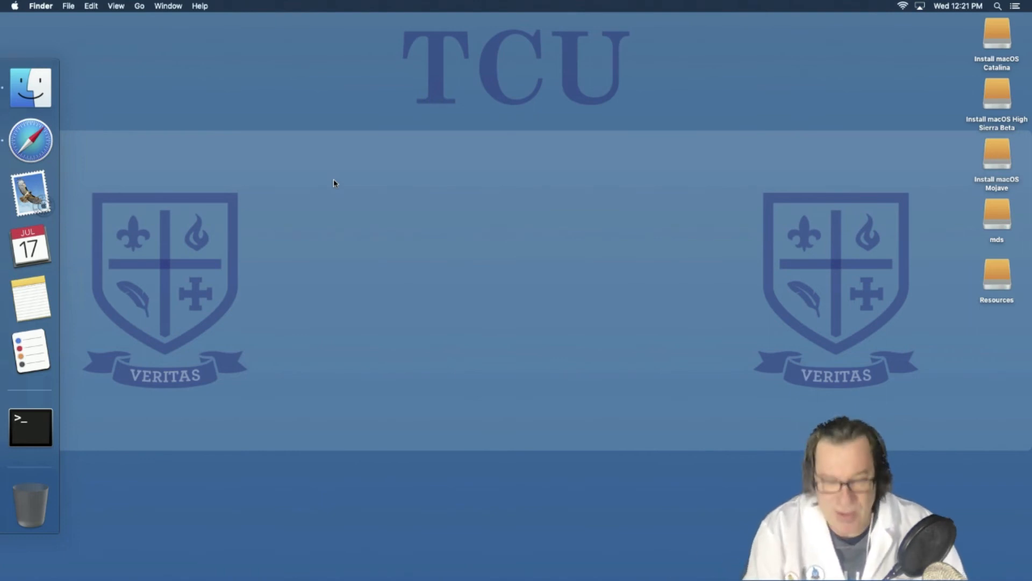
# - Connect Screen Sharing to vnc://miniserver.local and sign in with the admin user name and password
pyautogui.press('super+k')
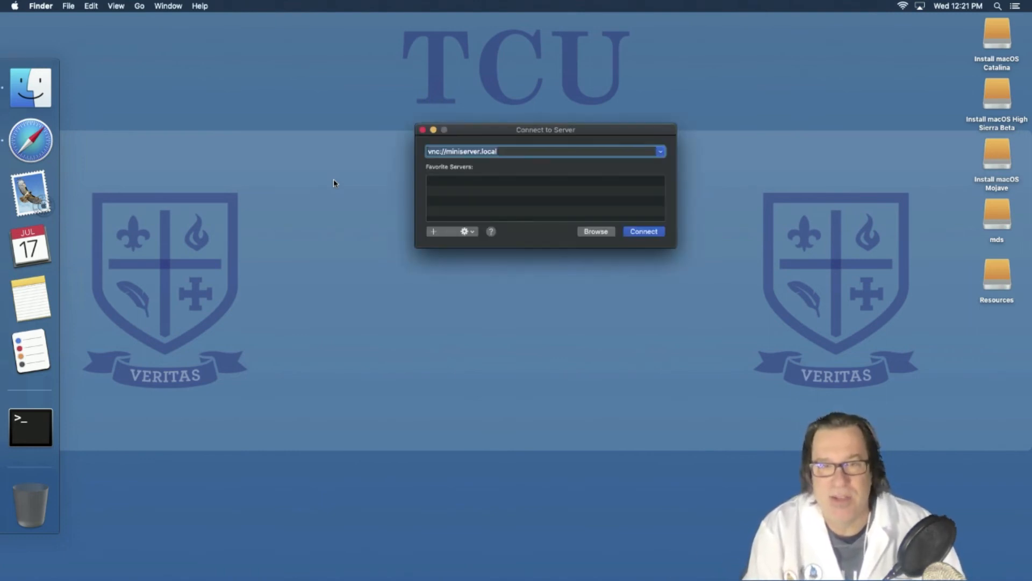
pyautogui.press('Return')
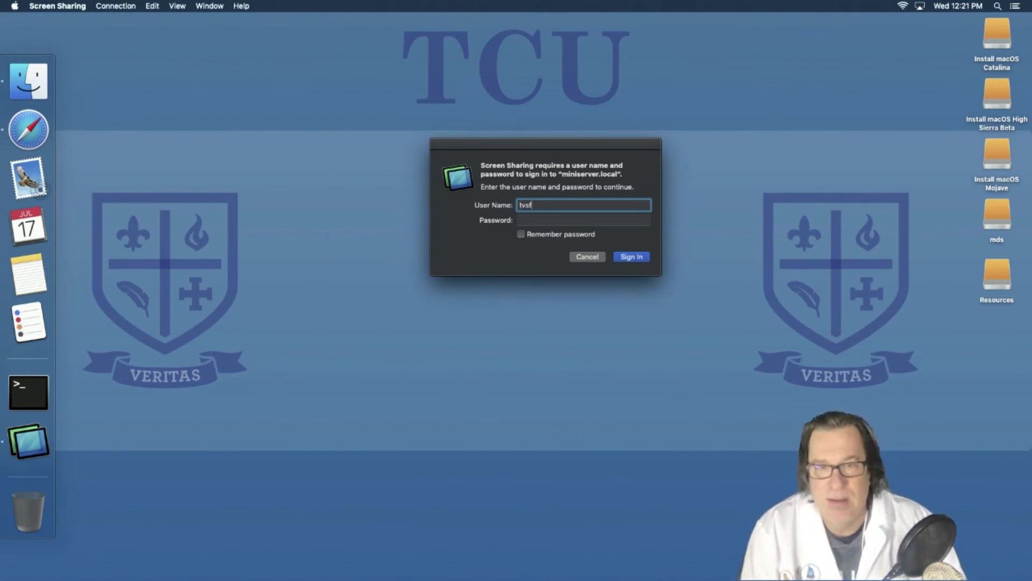
pyautogui.write('tcadm')
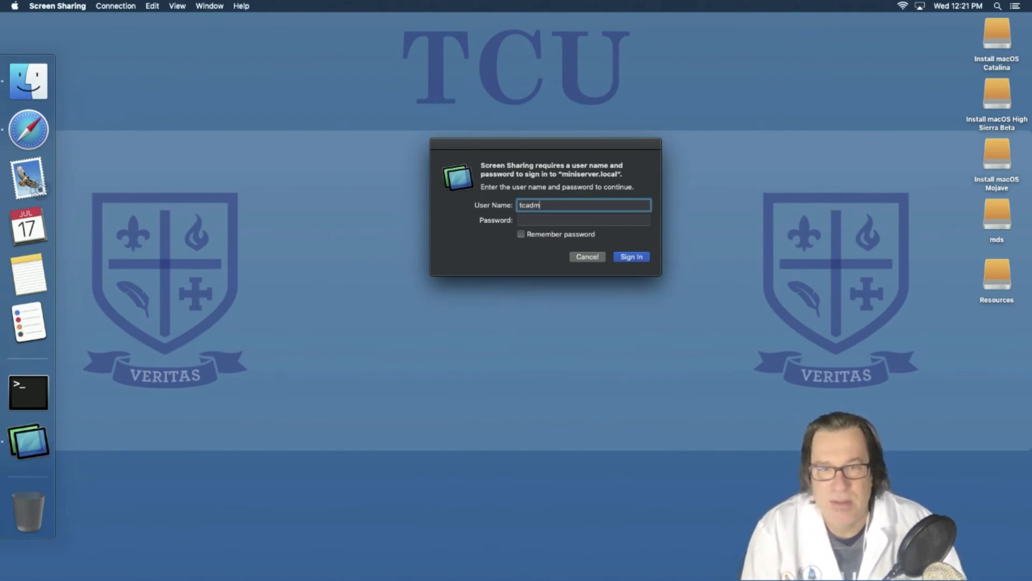
pyautogui.write('in')
pyautogui.press('Tab')
pyautogui.write('•••••••••')
pyautogui.press('Return')
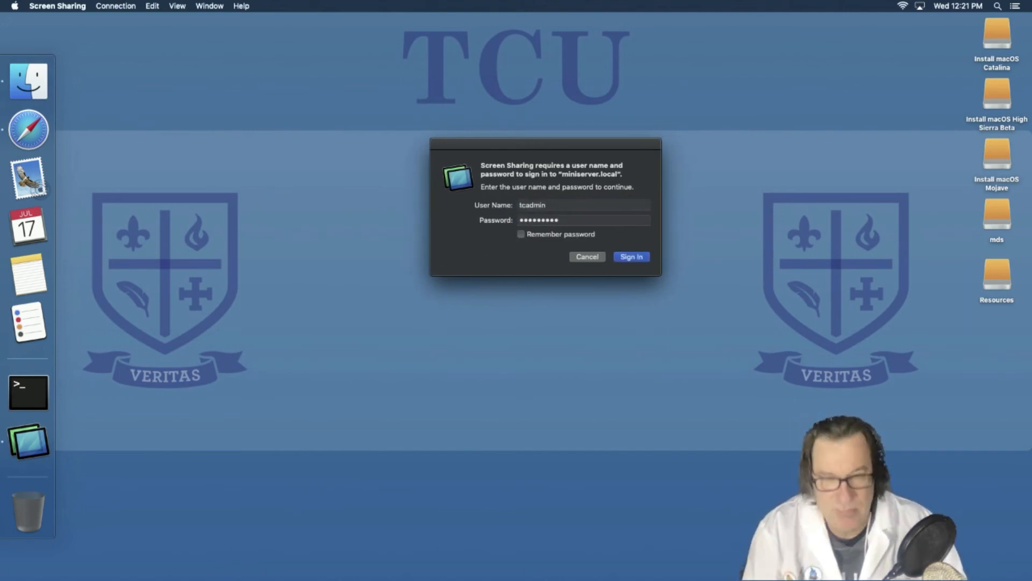
pyautogui.press('Tab')
pyautogui.press('Tab')
pyautogui.write('•')
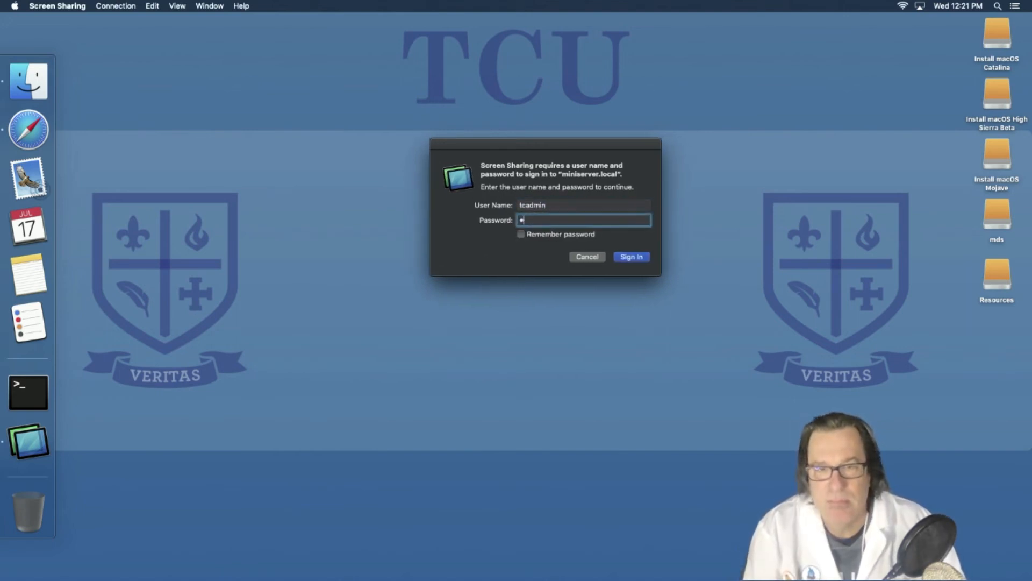
pyautogui.write('••••••••')
pyautogui.press('Return')
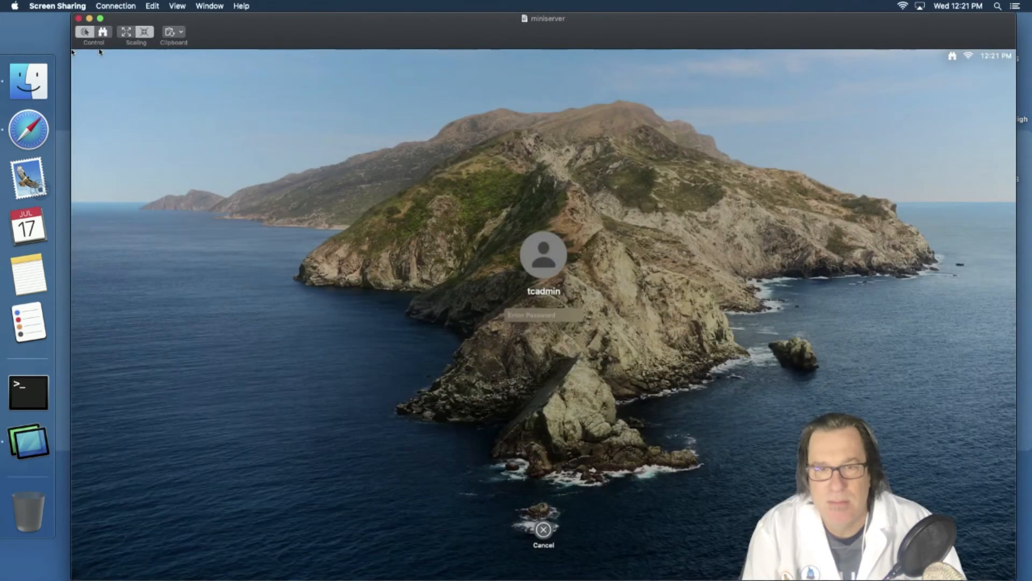
pyautogui.write('•••••••••')
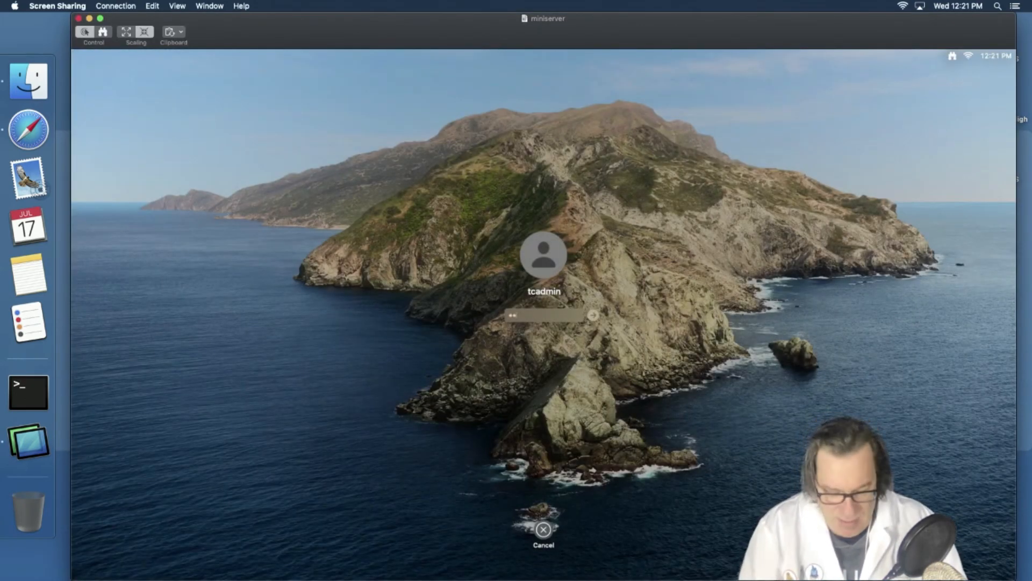
# - Unlock the remote server and show the Munki server pane in MDS
pyautogui.press('Return')
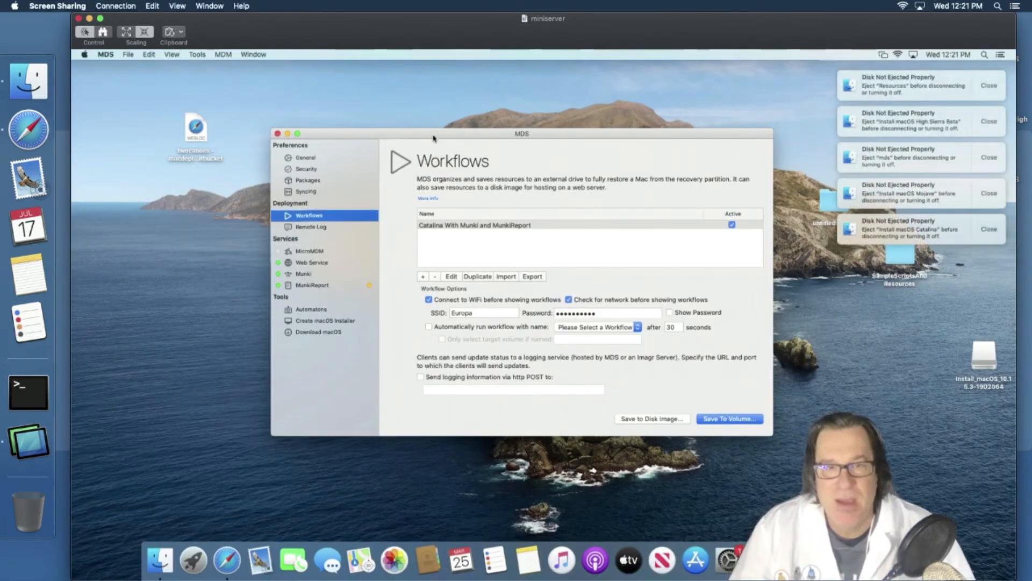
pyautogui.moveTo(431, 140); pyautogui.dragTo(427, 118)
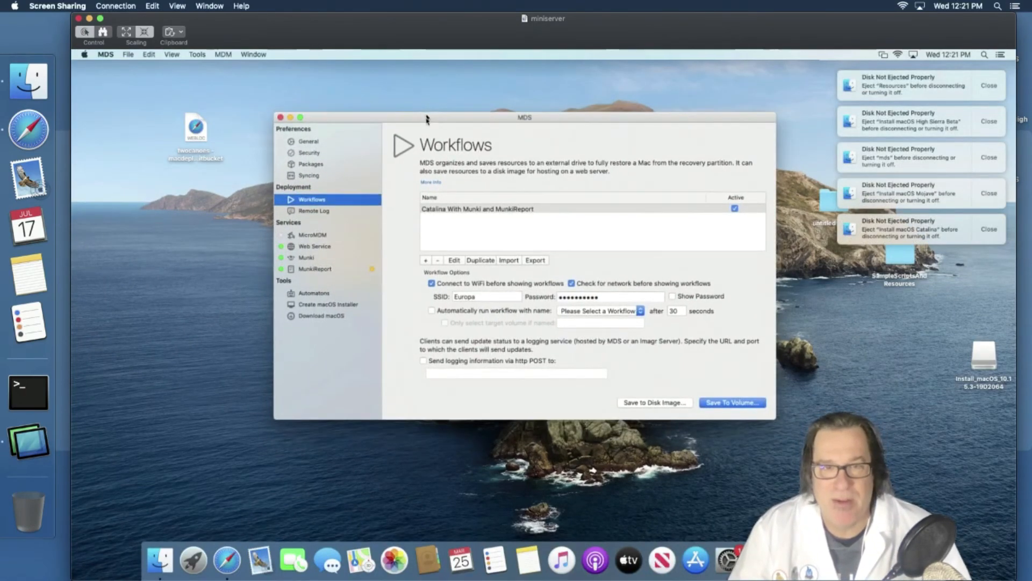
pyautogui.click(315, 258)
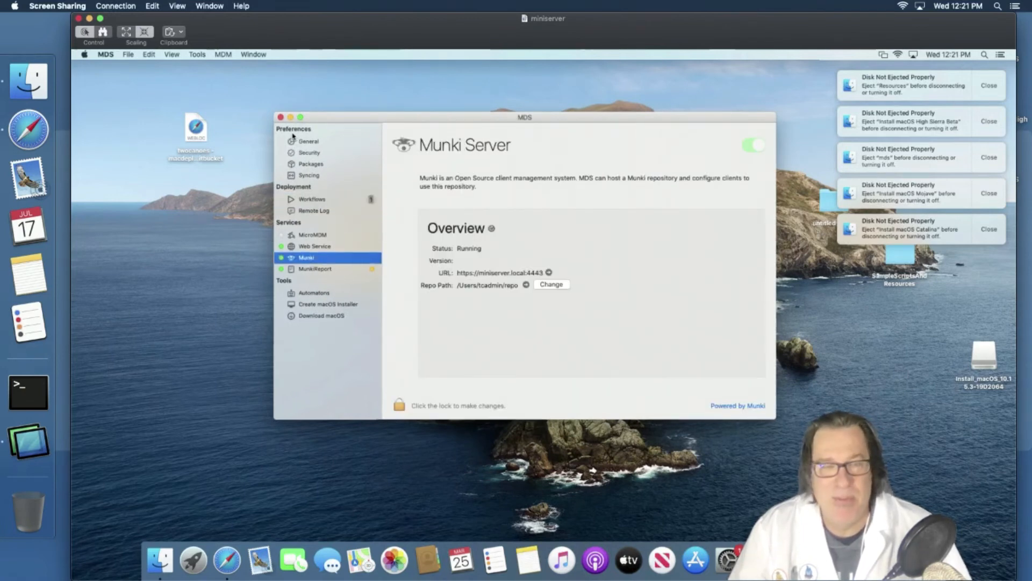
# - Launch MunkiAdmin from the MDS Tools menu, bringing up its install prompt
pyautogui.click(203, 63)
pyautogui.click(377, 156)
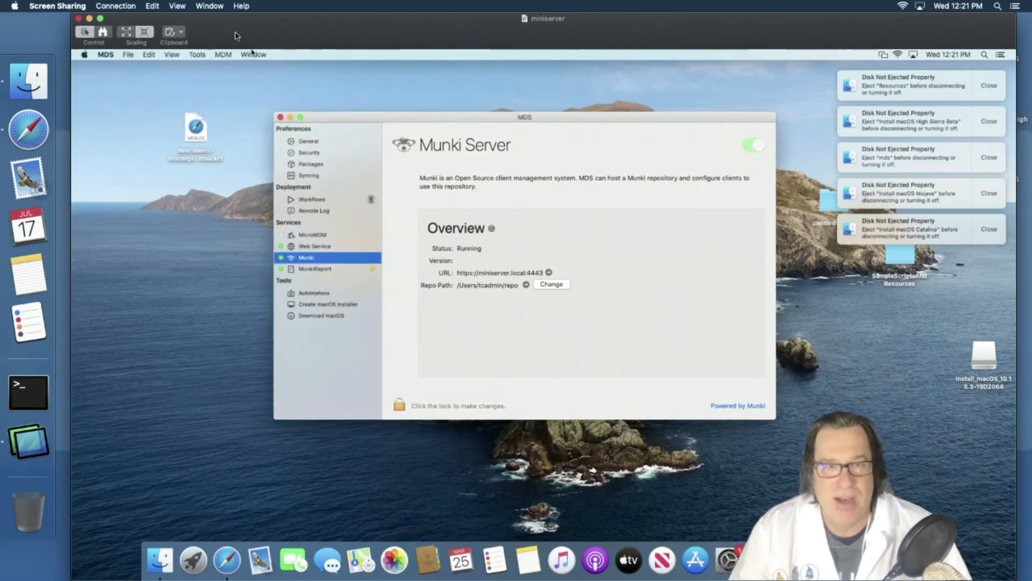
pyautogui.click(198, 54)
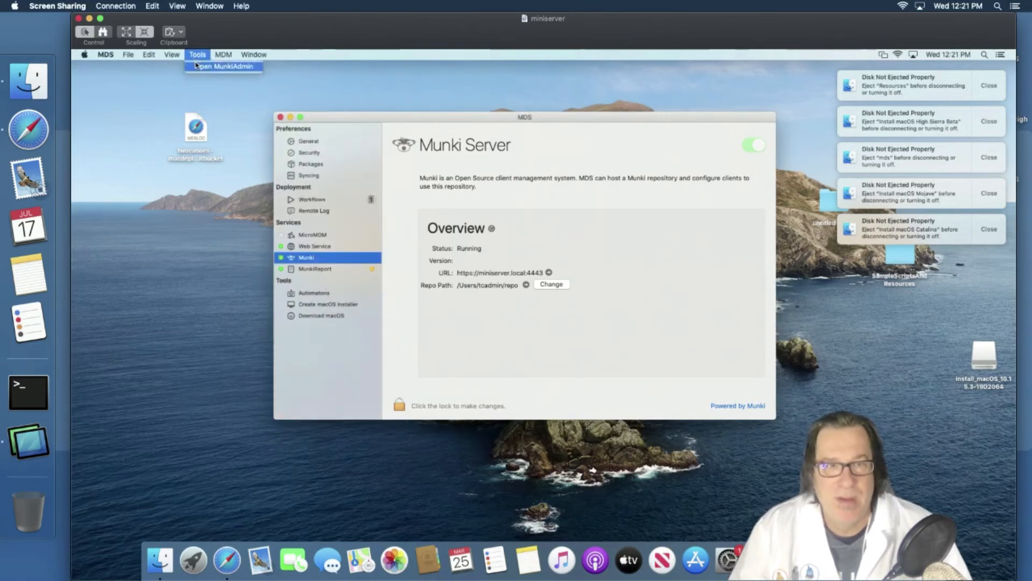
pyautogui.click(197, 67)
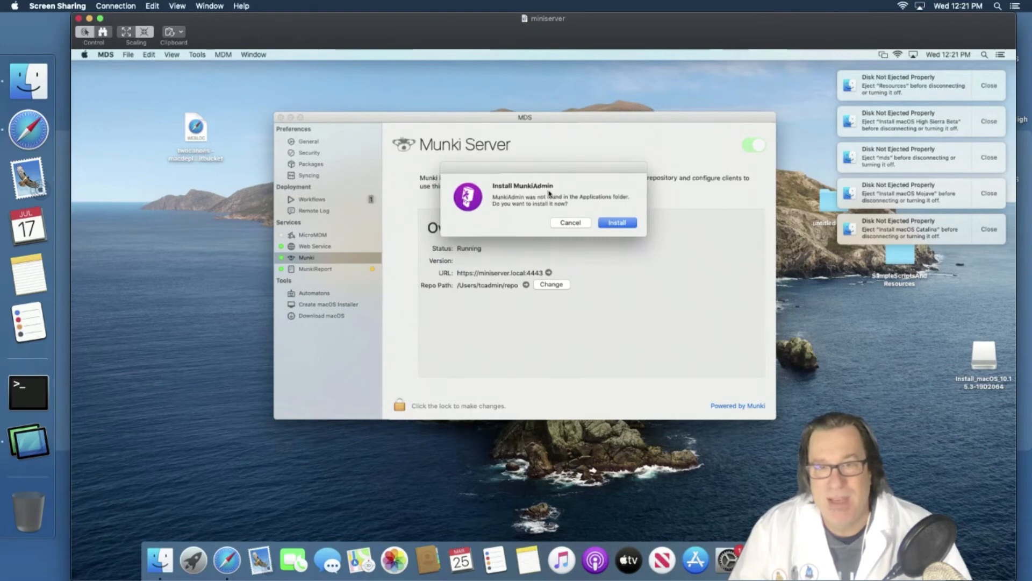
# - Install MunkiAdmin, dismiss the Disk Not Ejected notices, and open MunkiAdmin-1.7.1.dmg from Downloads
pyautogui.click(614, 223)
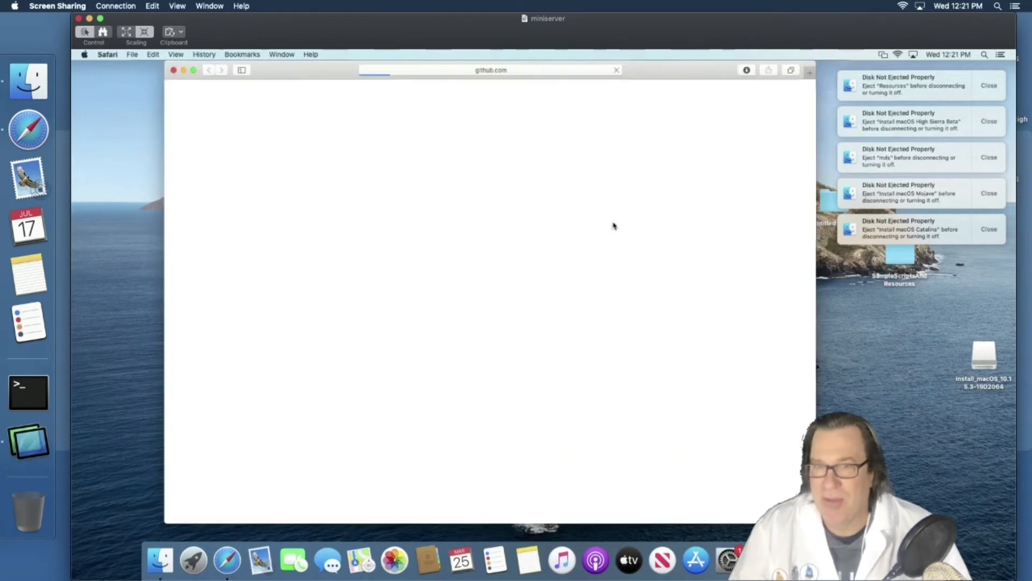
pyautogui.click(990, 87)
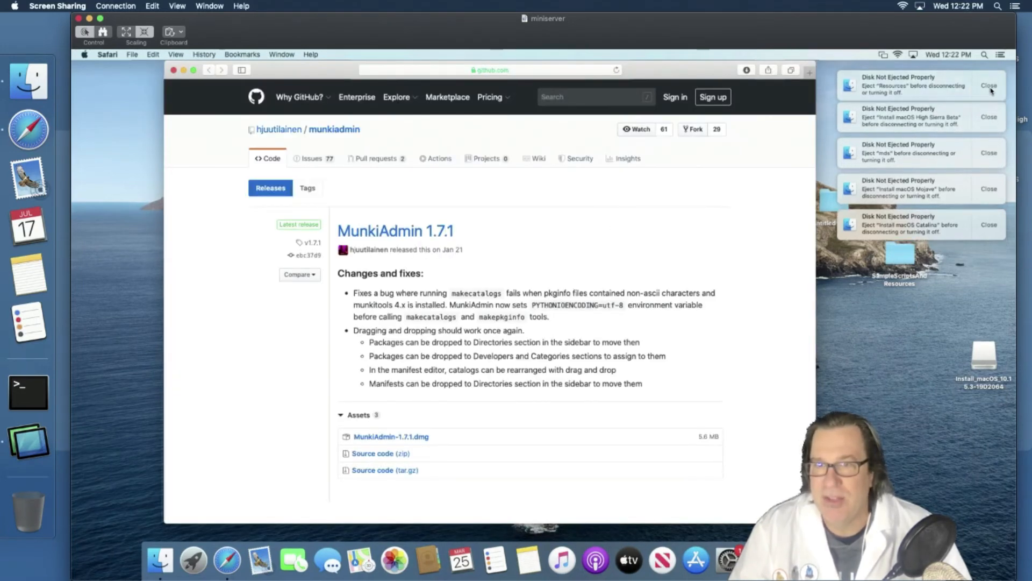
pyautogui.click(991, 89)
pyautogui.click(991, 88)
pyautogui.click(990, 88)
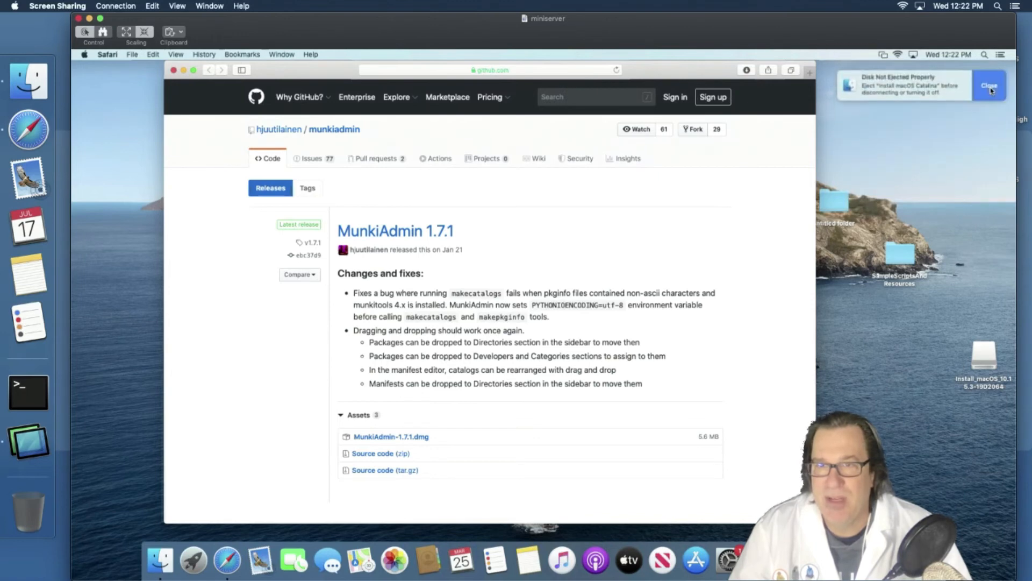
pyautogui.click(991, 88)
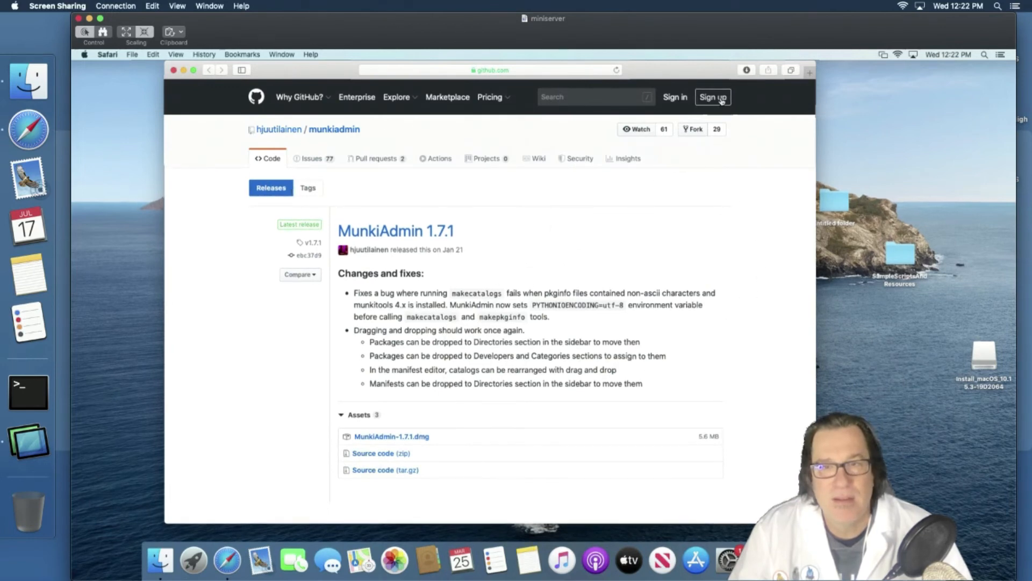
pyautogui.click(746, 70)
pyautogui.doubleClick(745, 110)
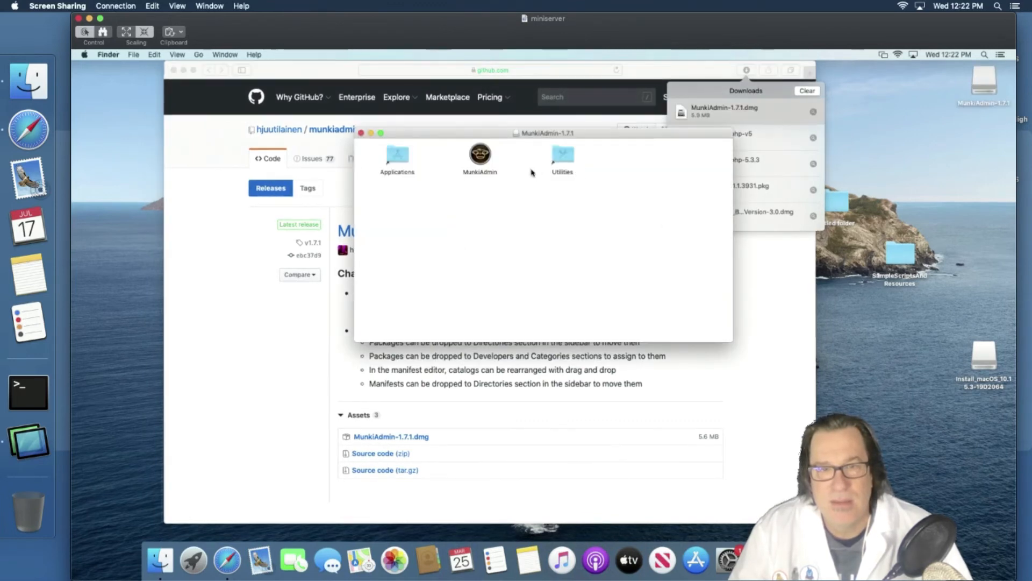
# - Copy the MunkiAdmin app from its disk image into the Applications folder
pyautogui.click(482, 160)
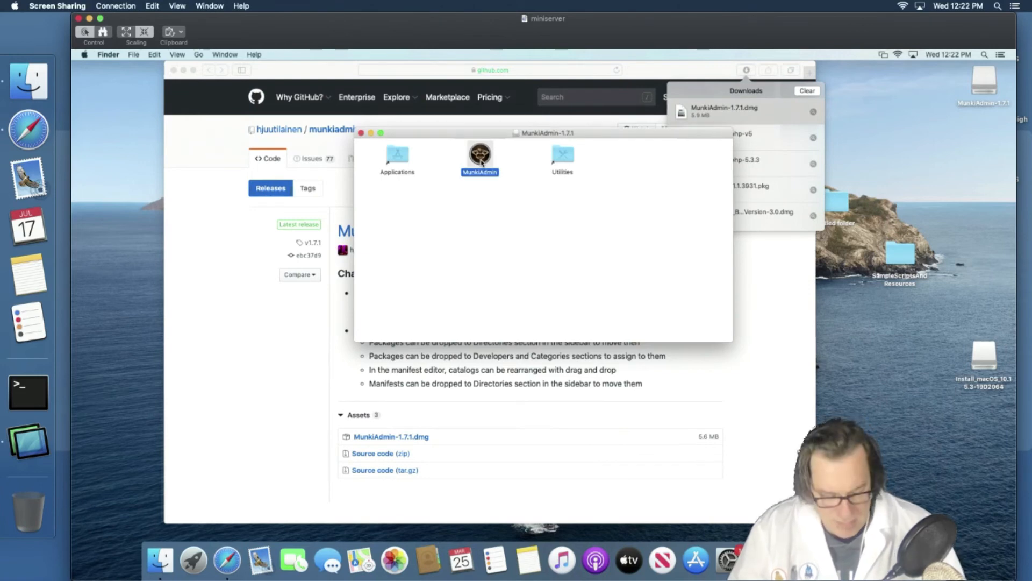
pyautogui.rightClick(481, 161)
pyautogui.click(490, 248)
pyautogui.click(470, 237)
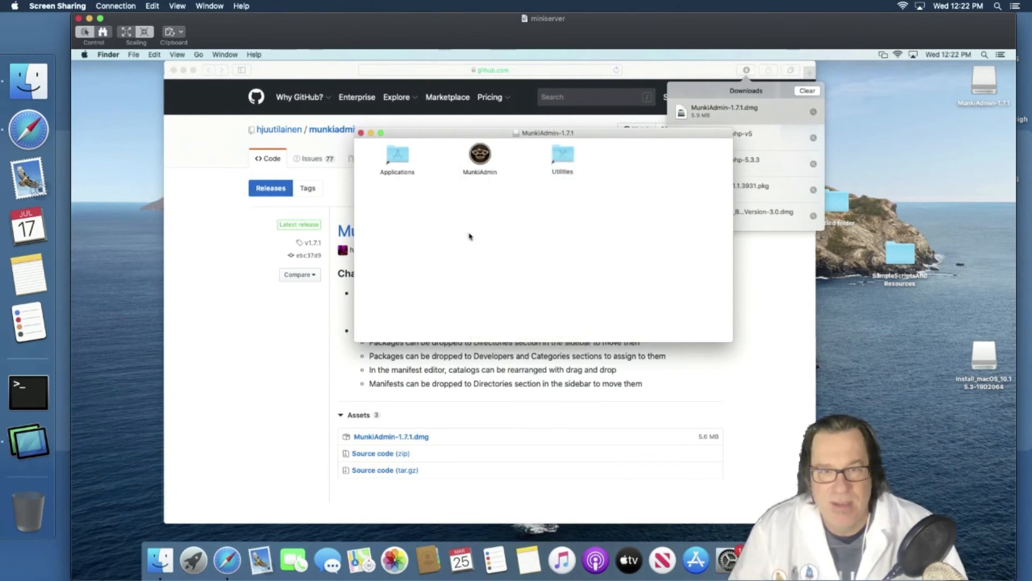
pyautogui.press('super+shift+a')
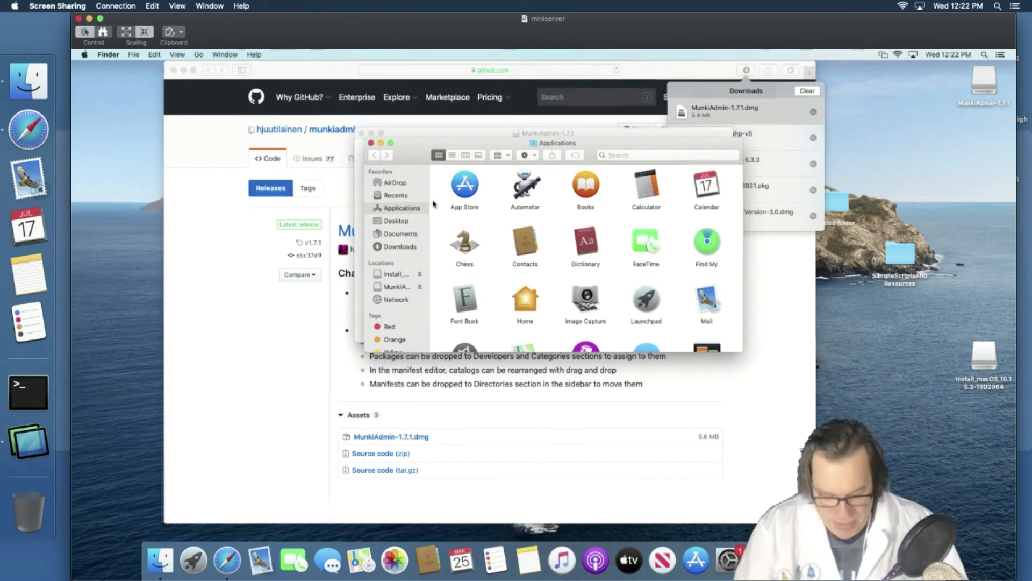
pyautogui.write('munki')
# - Close the Applications and MunkiAdmin disk windows, then hide Safari to return to MDS
pyautogui.press('super+w')
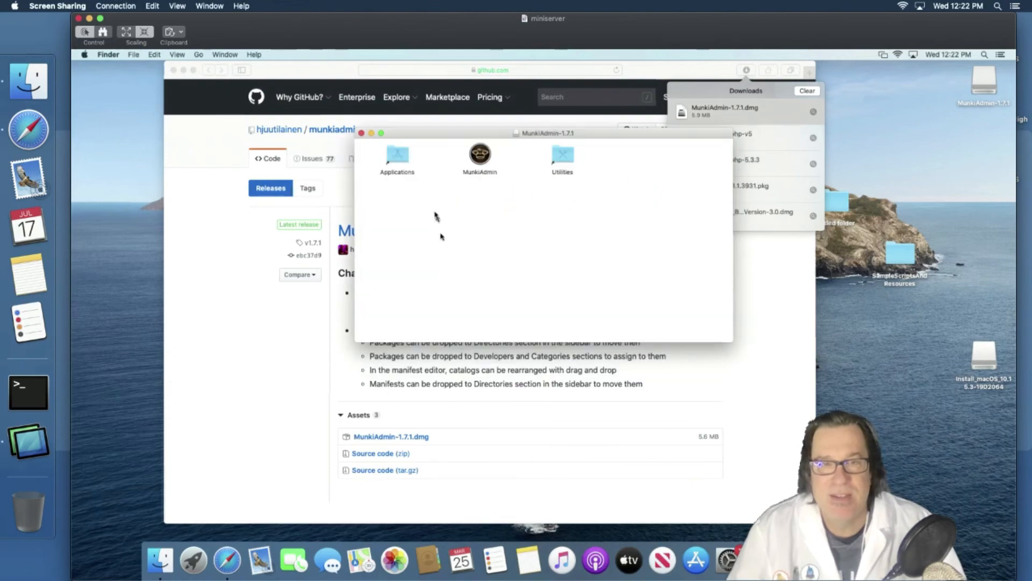
pyautogui.press('super+w')
pyautogui.click(399, 189)
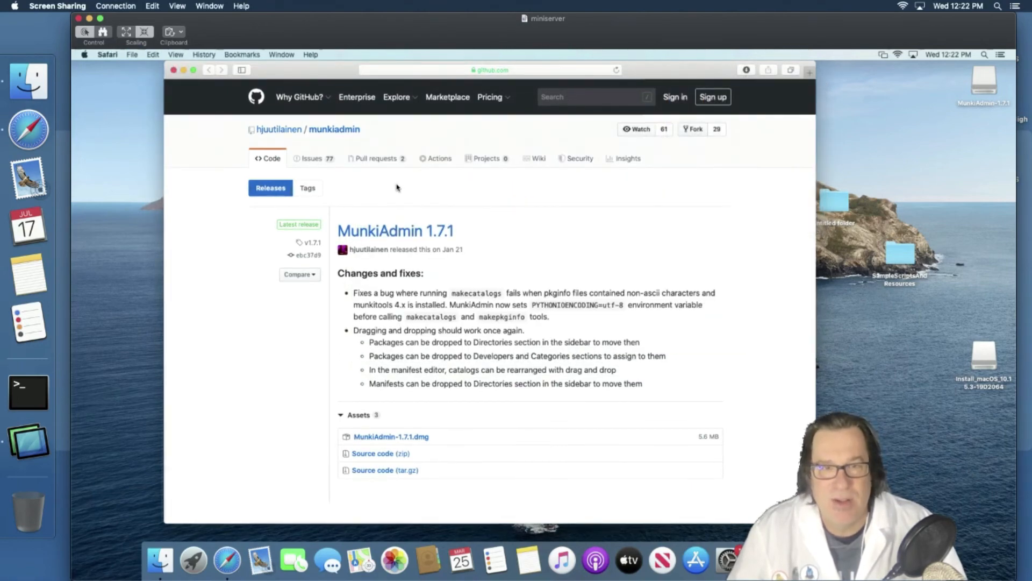
pyautogui.press('super+q')
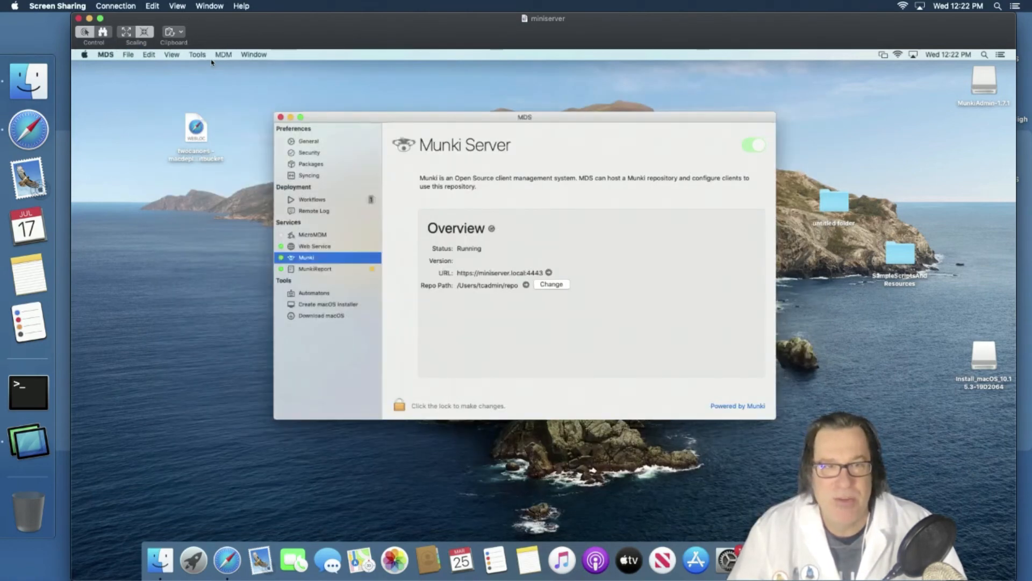
# - Launch MunkiAdmin from the MDS Tools menu, approving the downloaded-app warning
pyautogui.click(202, 55)
pyautogui.click(223, 64)
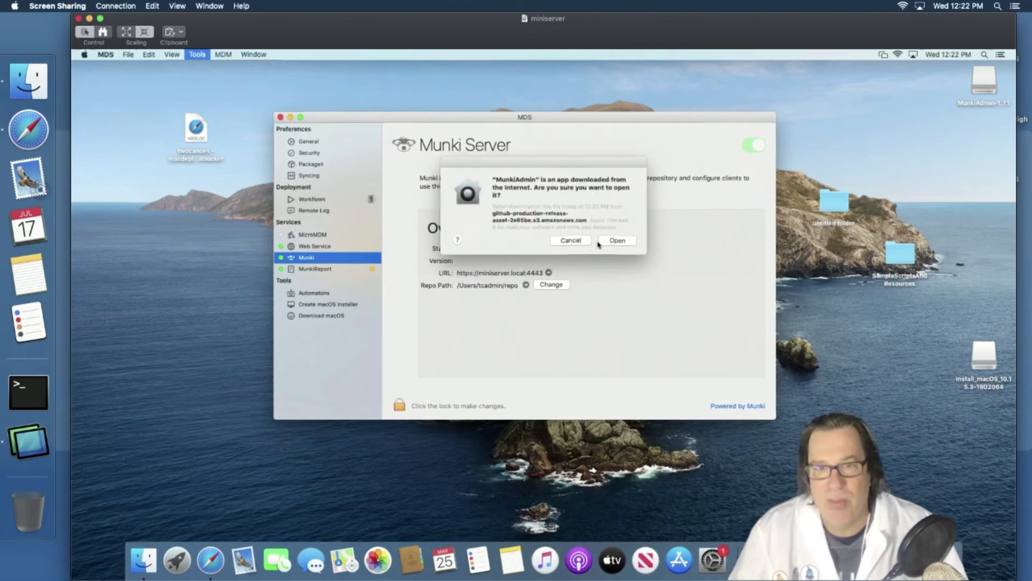
pyautogui.click(603, 241)
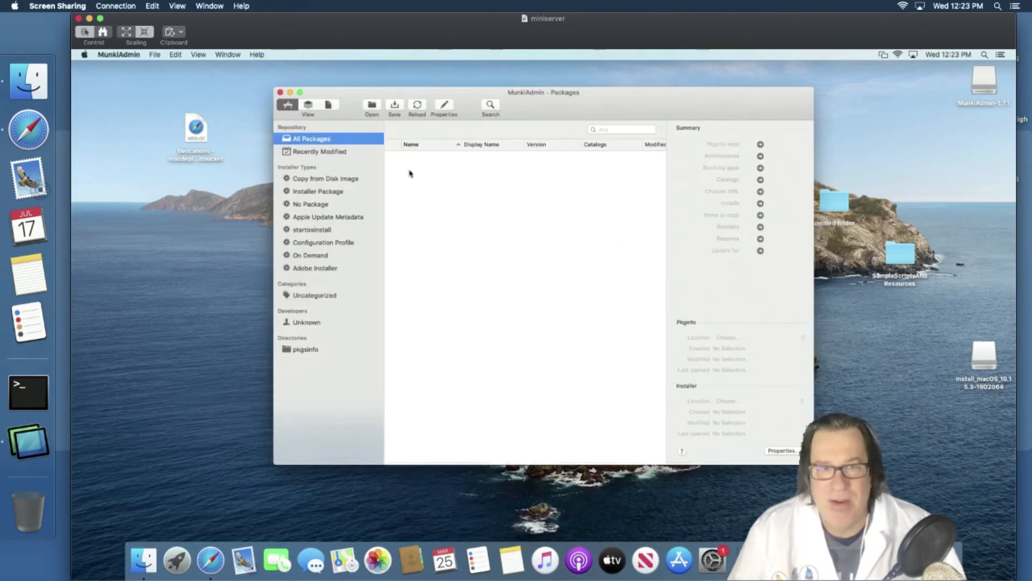
# - Confirm the repo holds only the site_default manifest and no packages yet
pyautogui.click(326, 104)
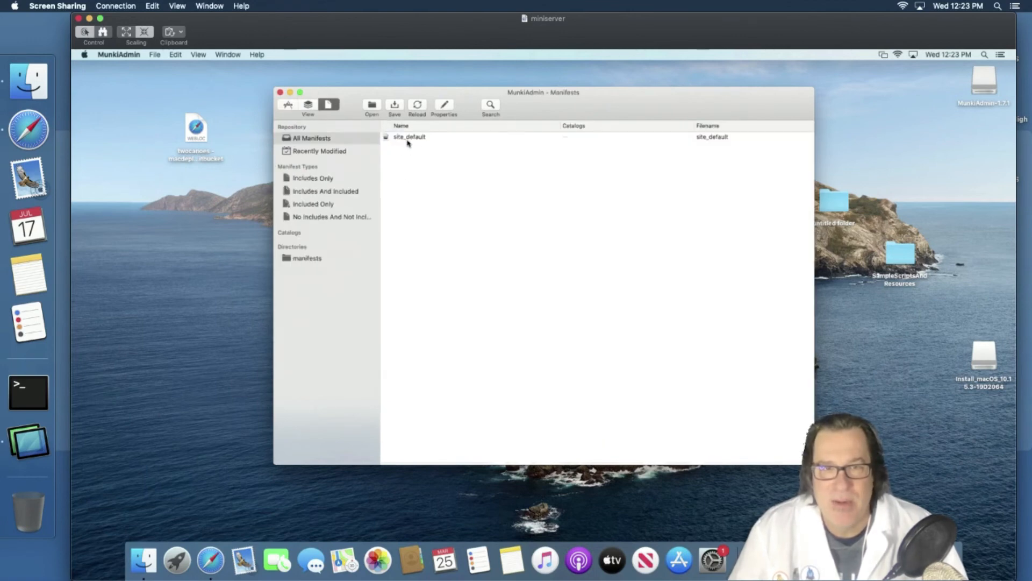
pyautogui.click(408, 140)
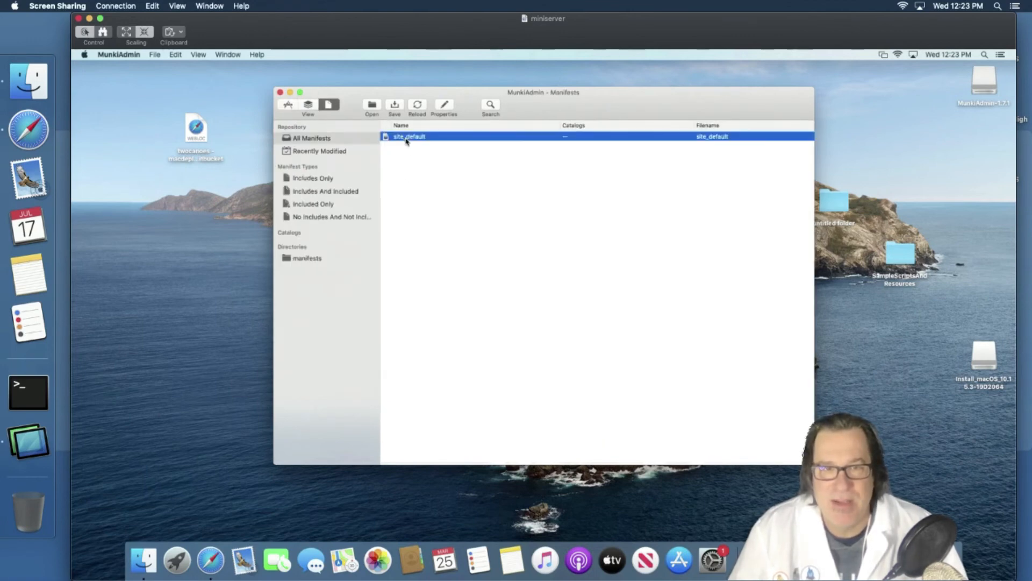
pyautogui.click(289, 104)
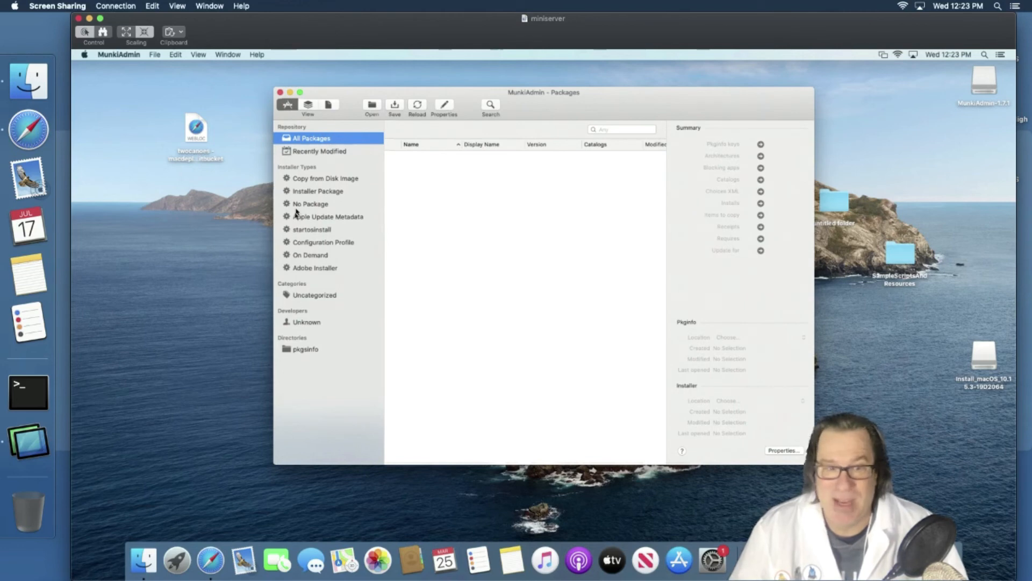
pyautogui.click(215, 563)
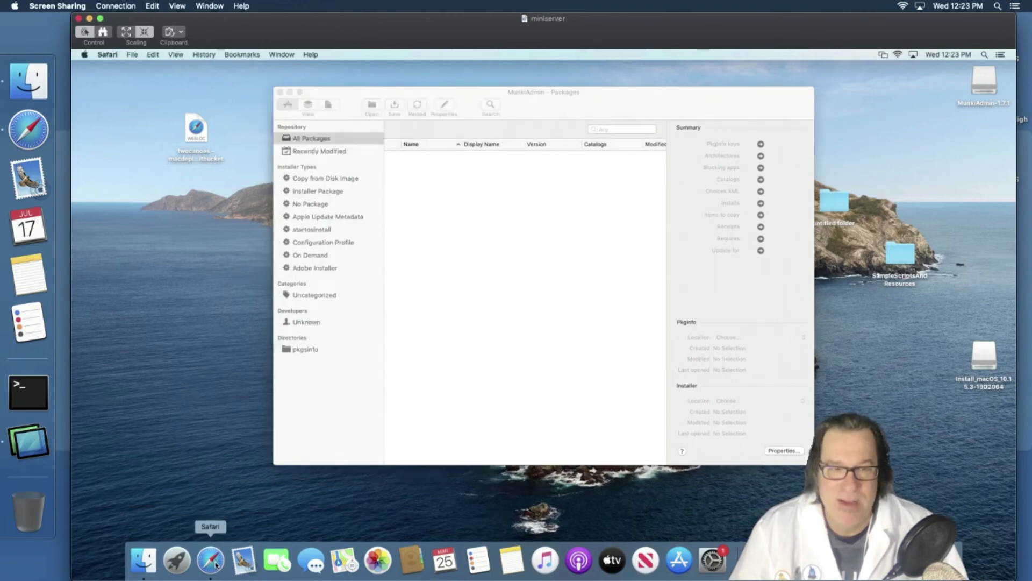
# - Search Google for 'recovery selector twocanoes' from Safari's address bar
pyautogui.write('two')
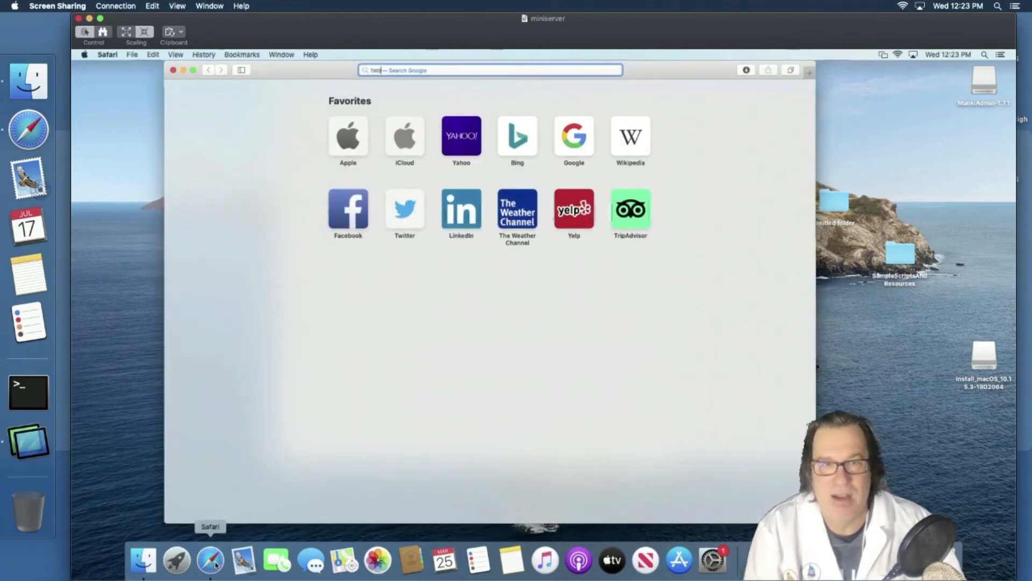
pyautogui.write('canoes.comå')
pyautogui.press('super+a')
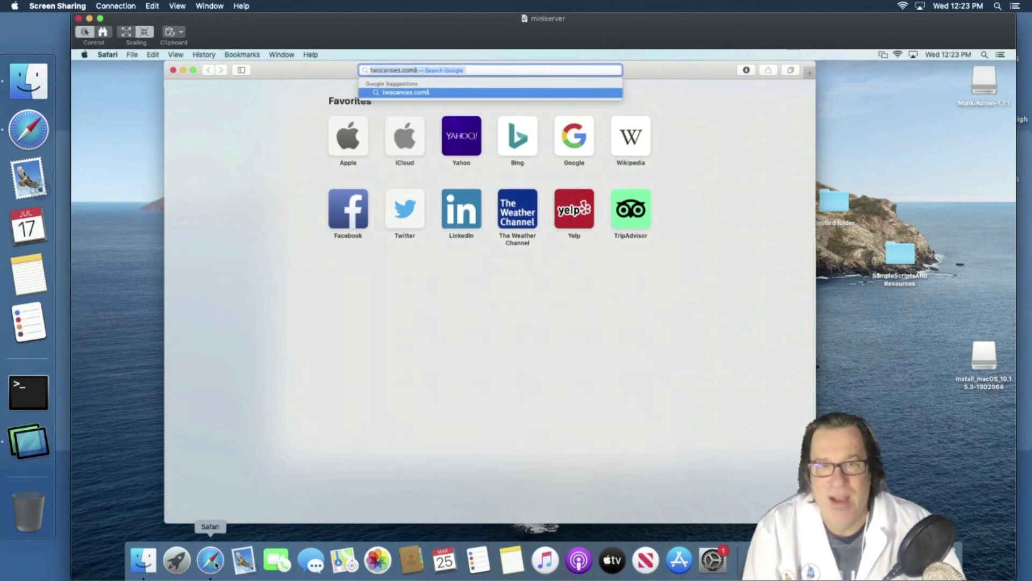
pyautogui.press('BackSpace')
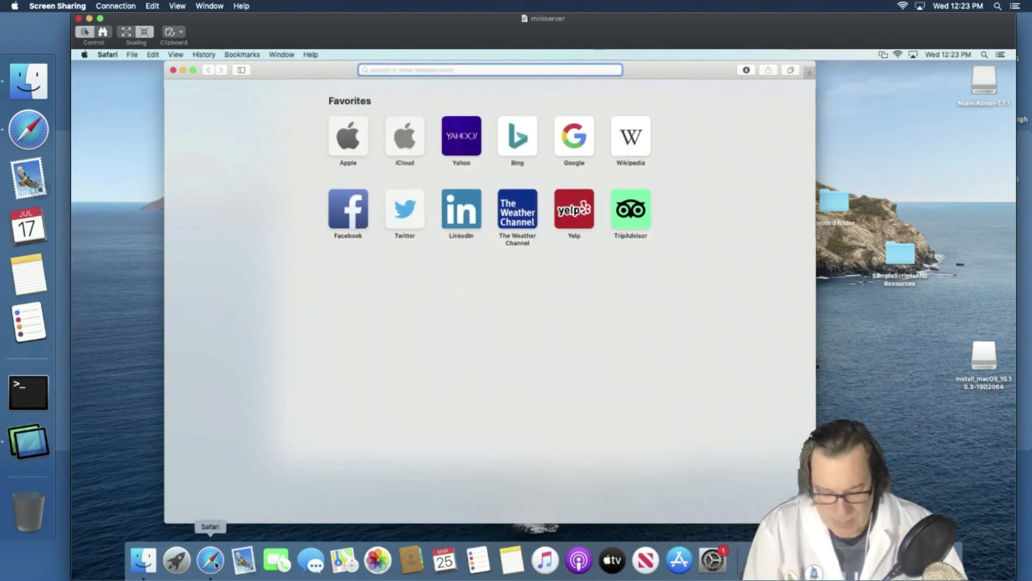
pyautogui.write('res')
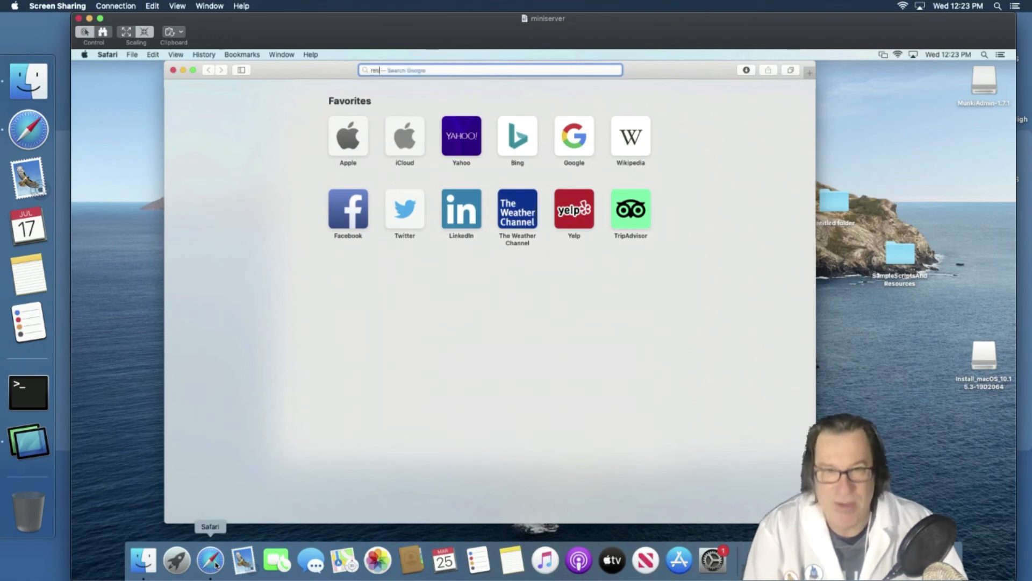
pyautogui.press('BackSpace')
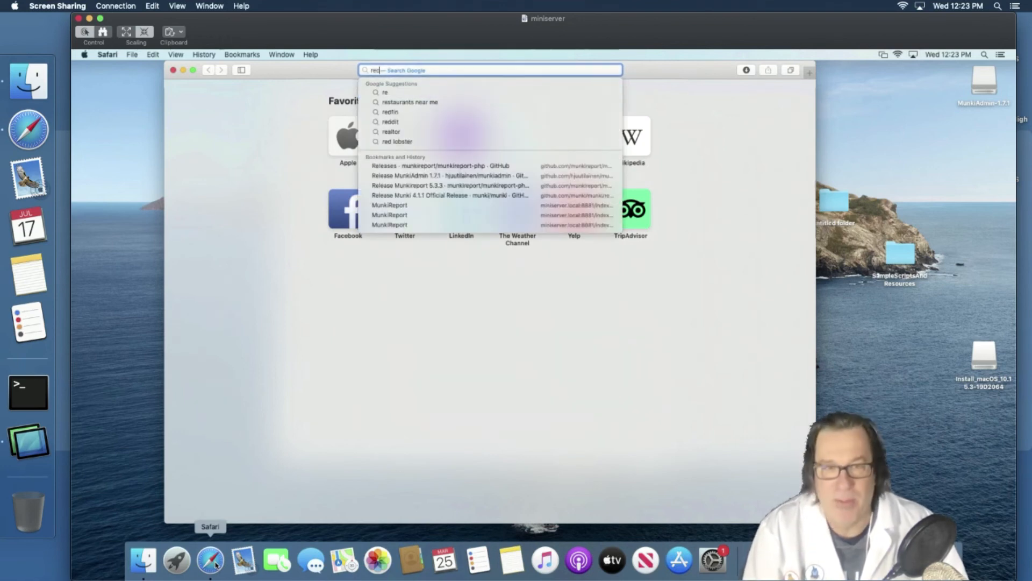
pyautogui.write('covery selector')
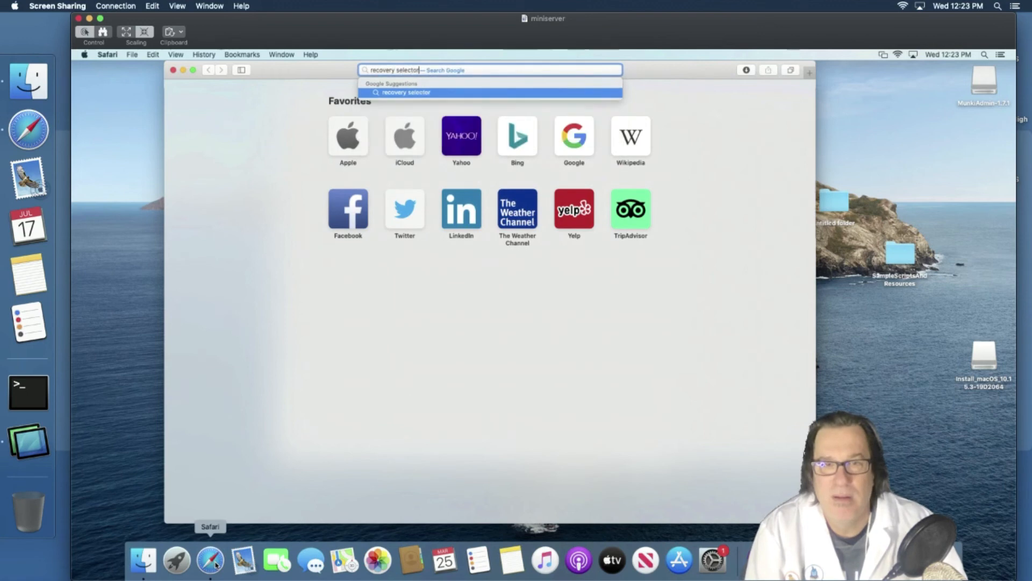
pyautogui.write(' twocanoes')
pyautogui.press('Return')
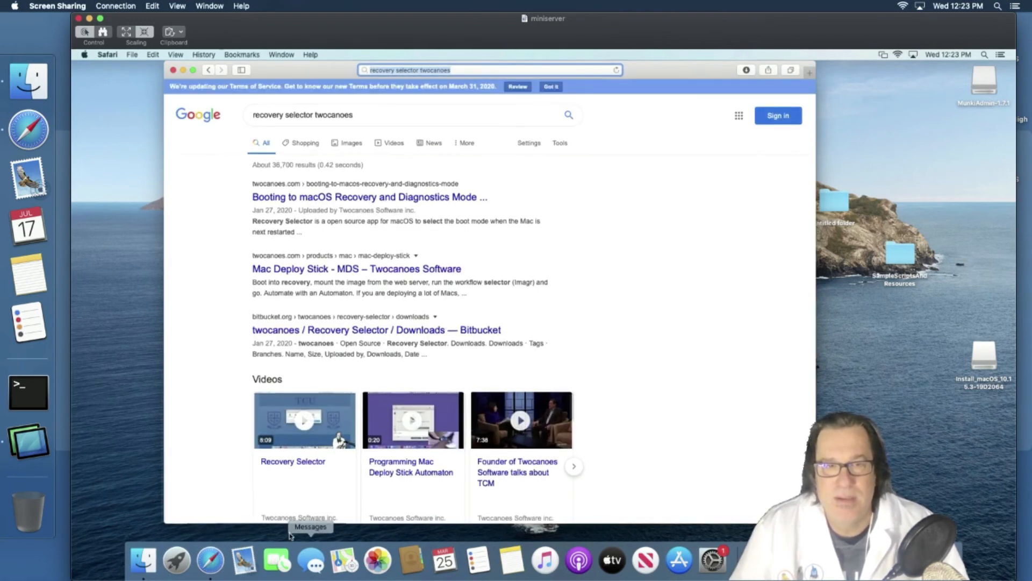
# - Download the Recovery Selector 1.0 .dmg from its Bitbucket downloads page and mount it
pyautogui.click(330, 199)
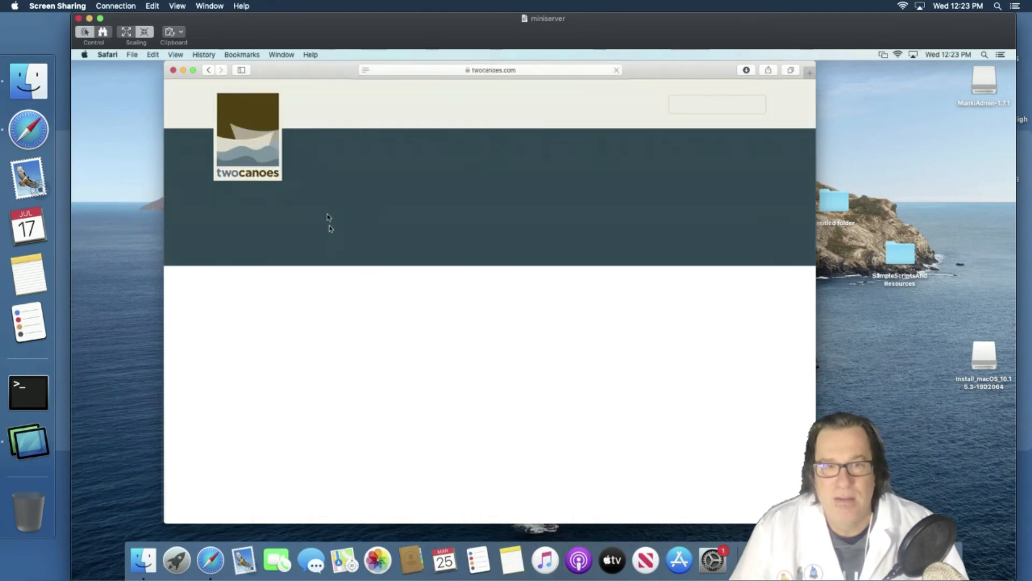
pyautogui.scroll(-3, 403, 395)
pyautogui.scroll(-5, 403, 395)
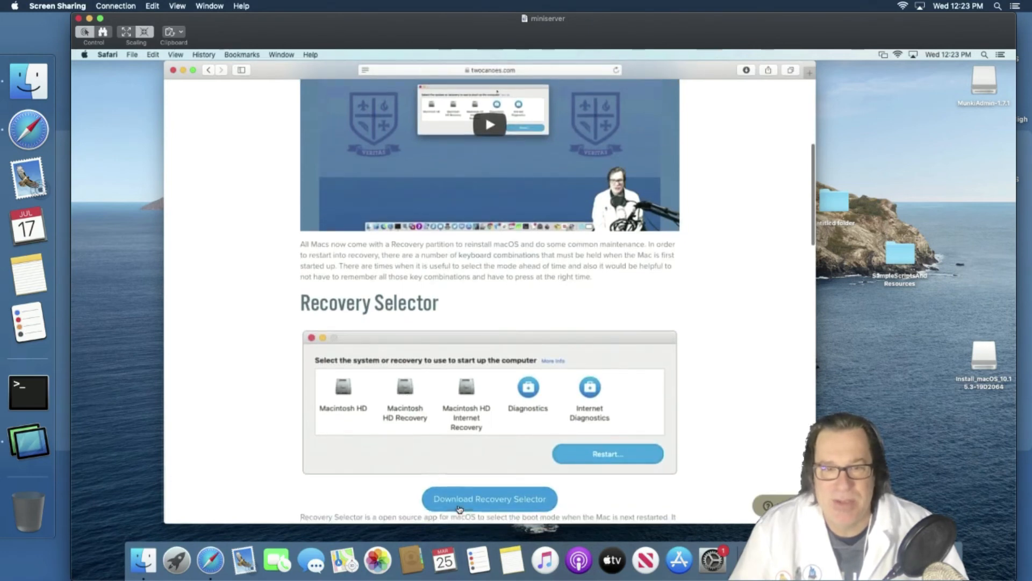
pyautogui.click(460, 499)
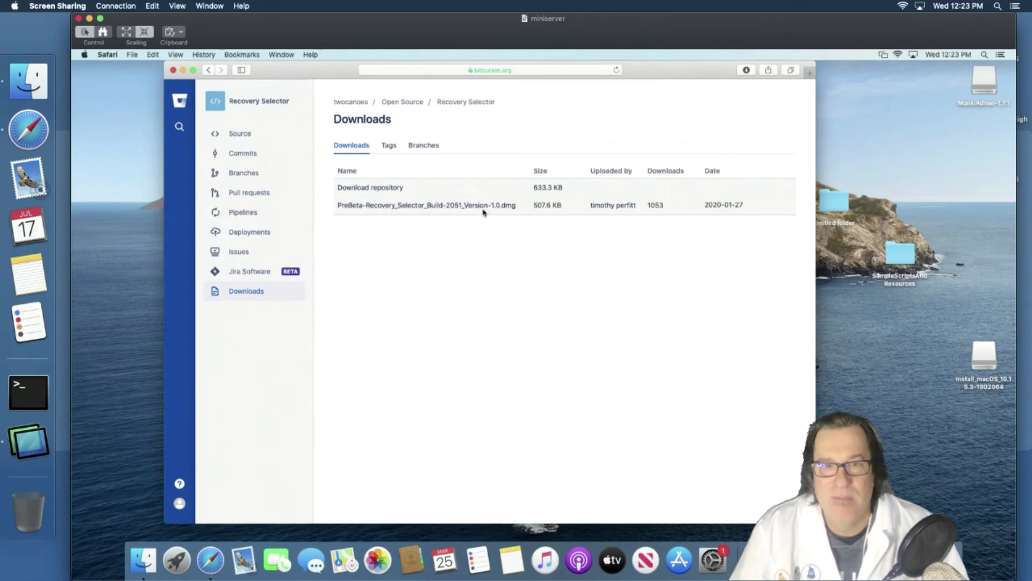
pyautogui.click(482, 207)
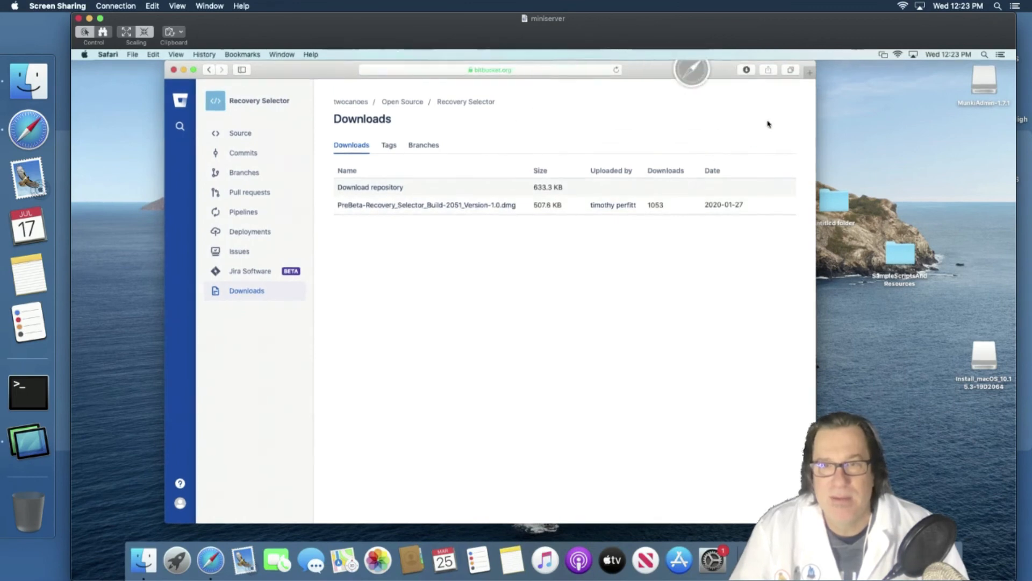
pyautogui.click(747, 69)
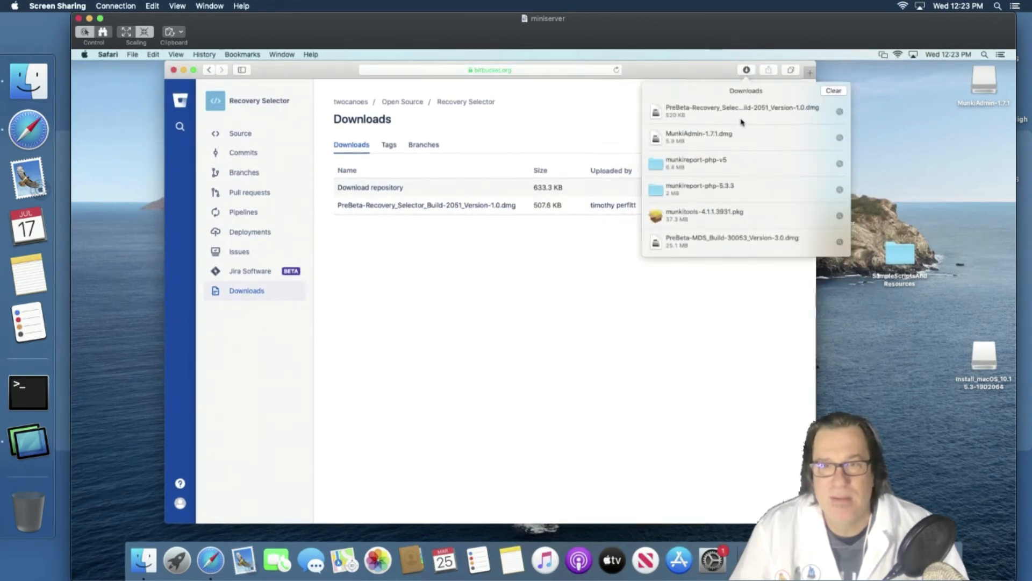
pyautogui.doubleClick(742, 111)
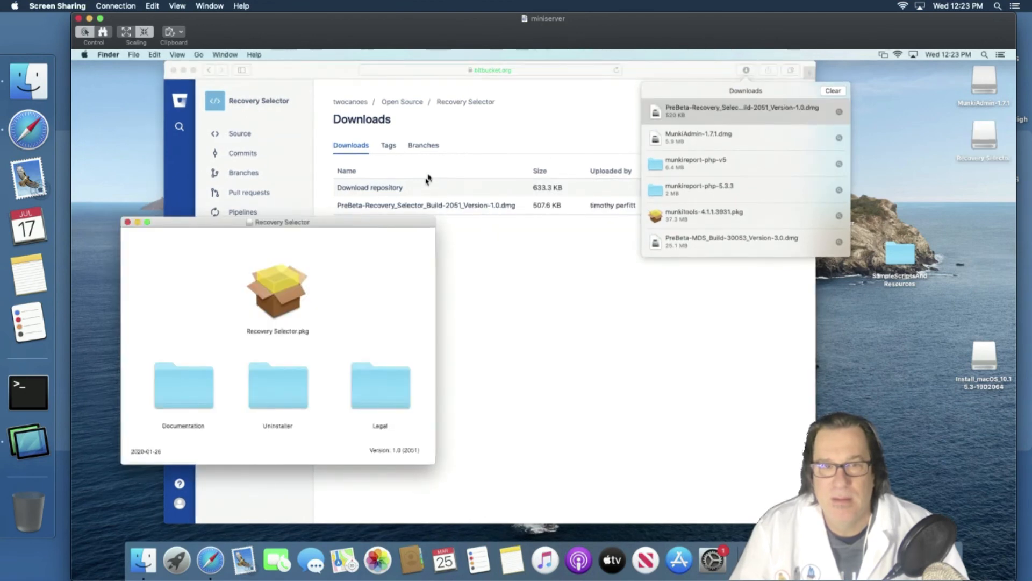
# - Copy Recovery Selector.pkg to the desktop, quit Safari, and close the disk image window
pyautogui.moveTo(294, 285); pyautogui.dragTo(887, 363)
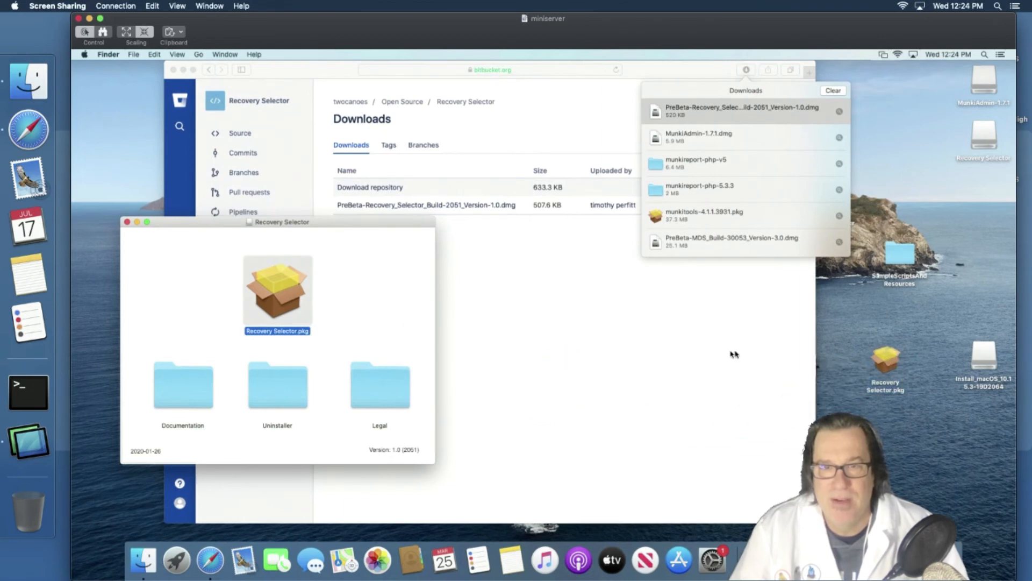
pyautogui.click(734, 353)
pyautogui.press('super+q')
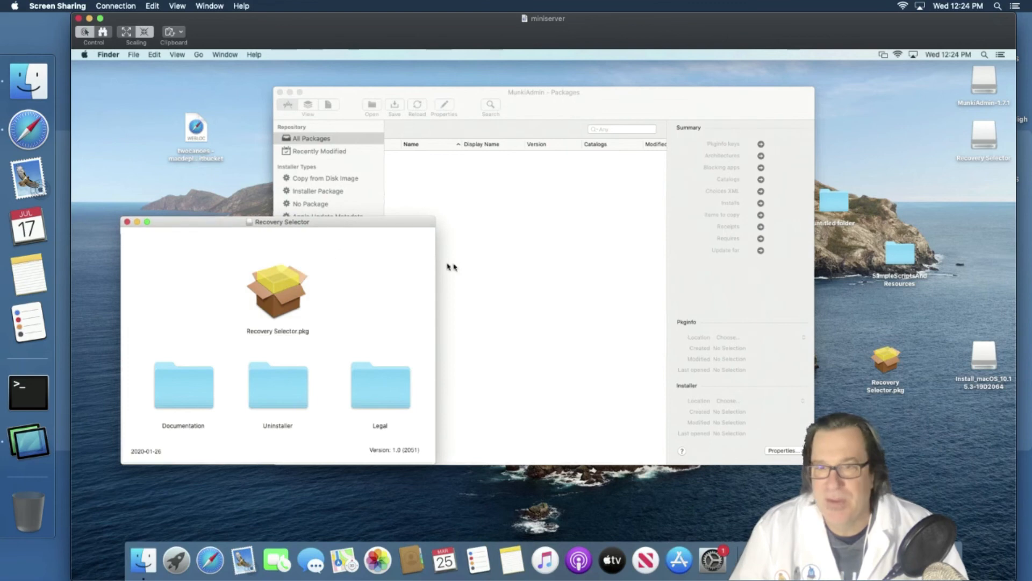
pyautogui.press('Down')
pyautogui.press('super+w')
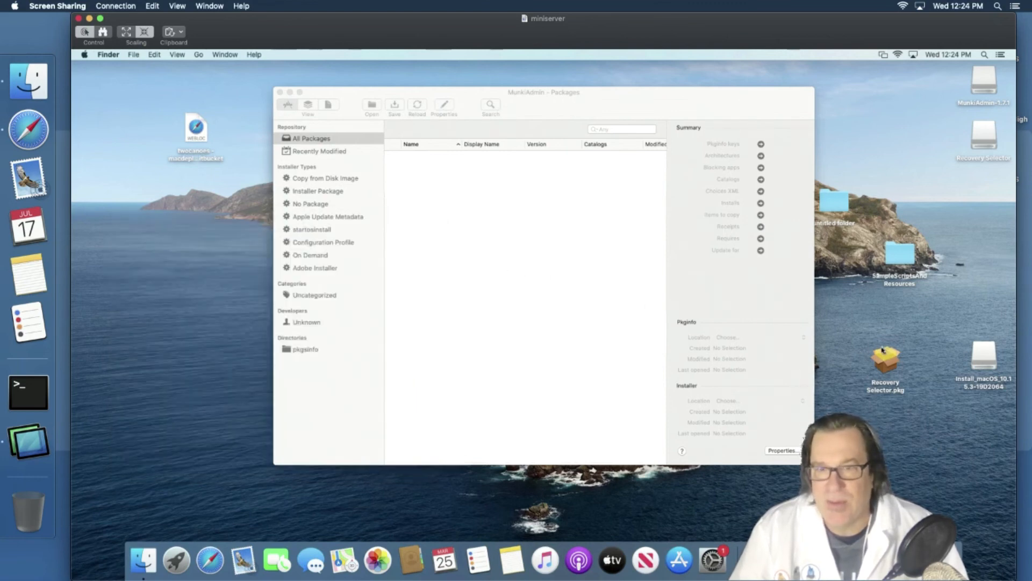
# - Import Recovery Selector.pkg into the Munki repo via MunkiAdmin and save its pkginfo
pyautogui.moveTo(876, 360); pyautogui.dragTo(599, 277)
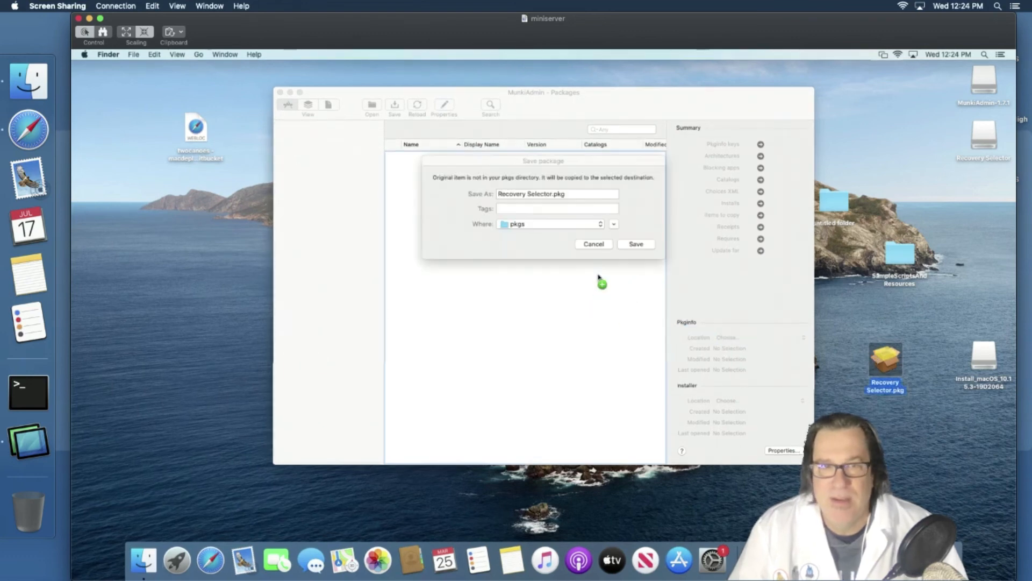
pyautogui.click(634, 244)
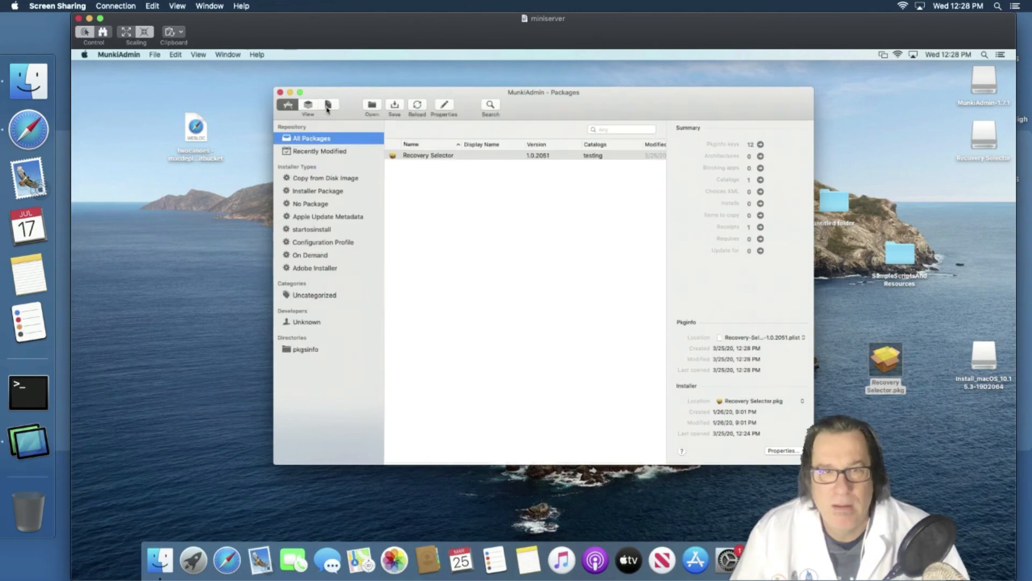
pyautogui.click(328, 106)
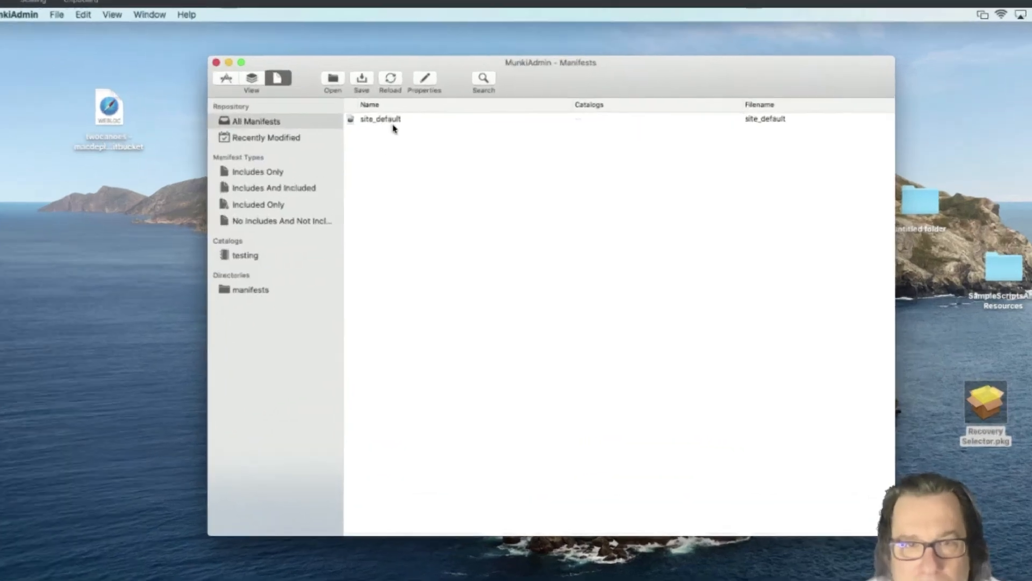
# - Add the testing catalog to the site_default manifest
pyautogui.doubleClick(422, 139)
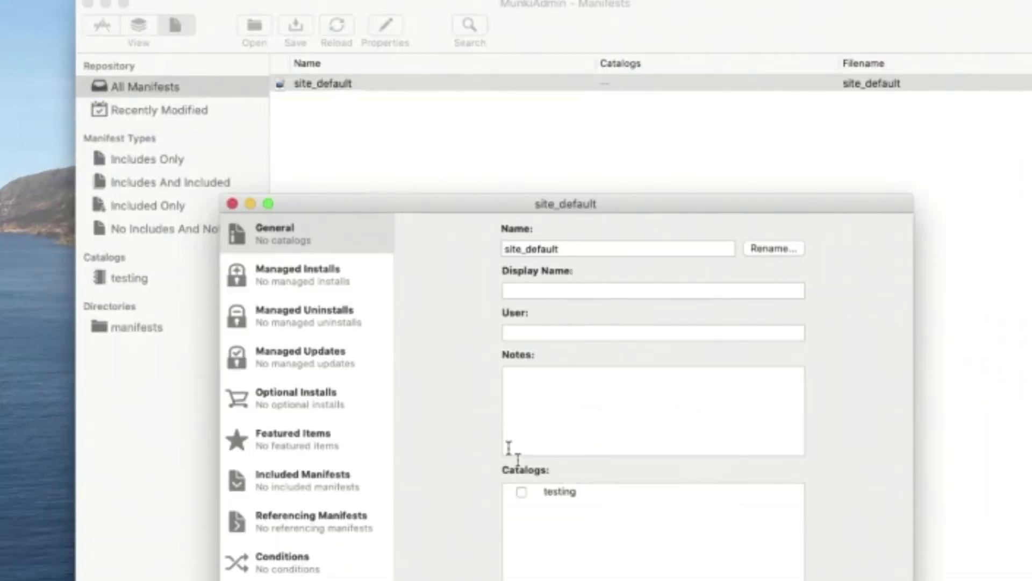
pyautogui.click(522, 492)
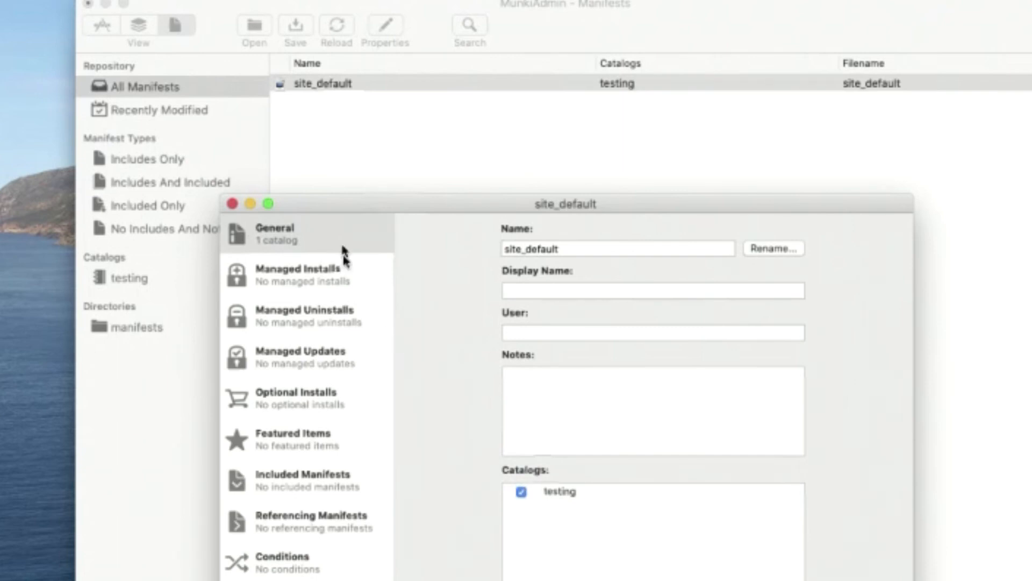
pyautogui.click(233, 204)
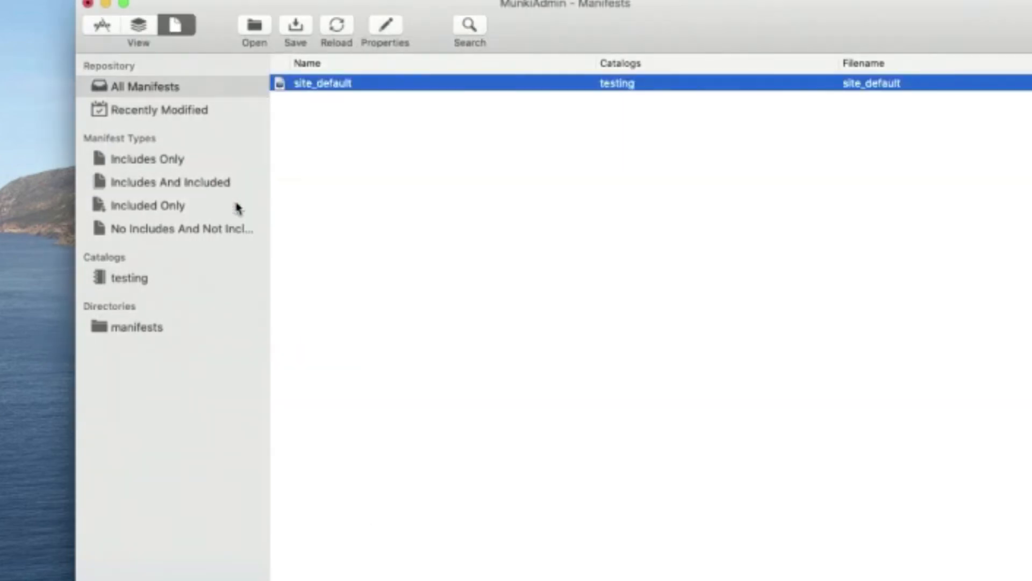
# - Verify Recovery Selector 1.0.2051 is enabled in testing, then reopen site_default
pyautogui.click(158, 282)
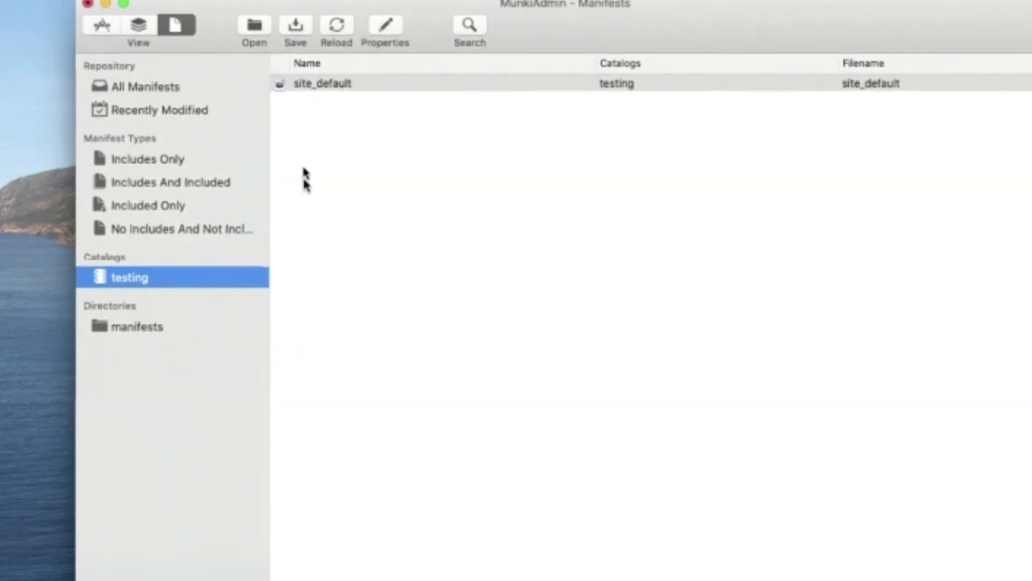
pyautogui.click(187, 232)
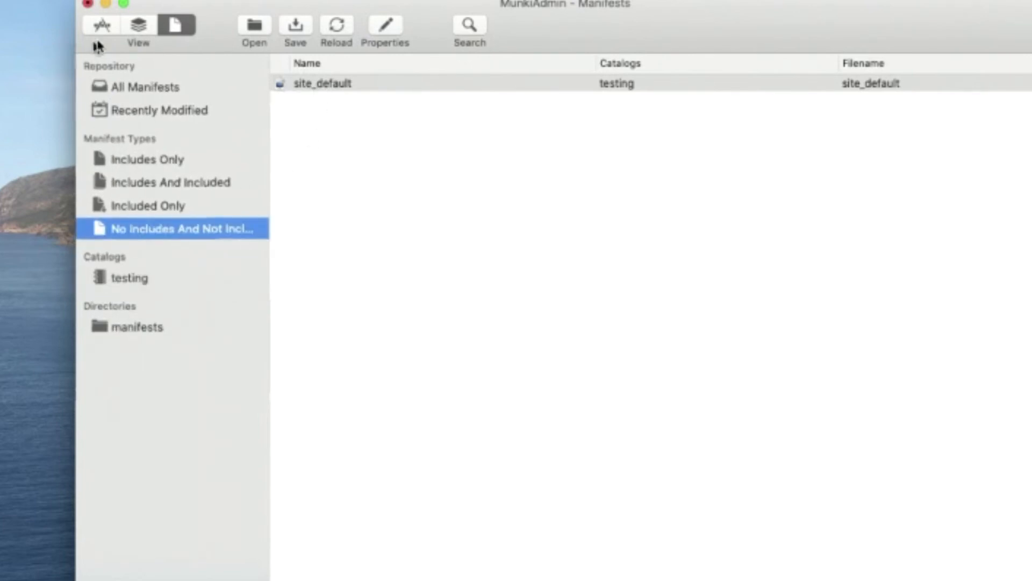
pyautogui.click(101, 25)
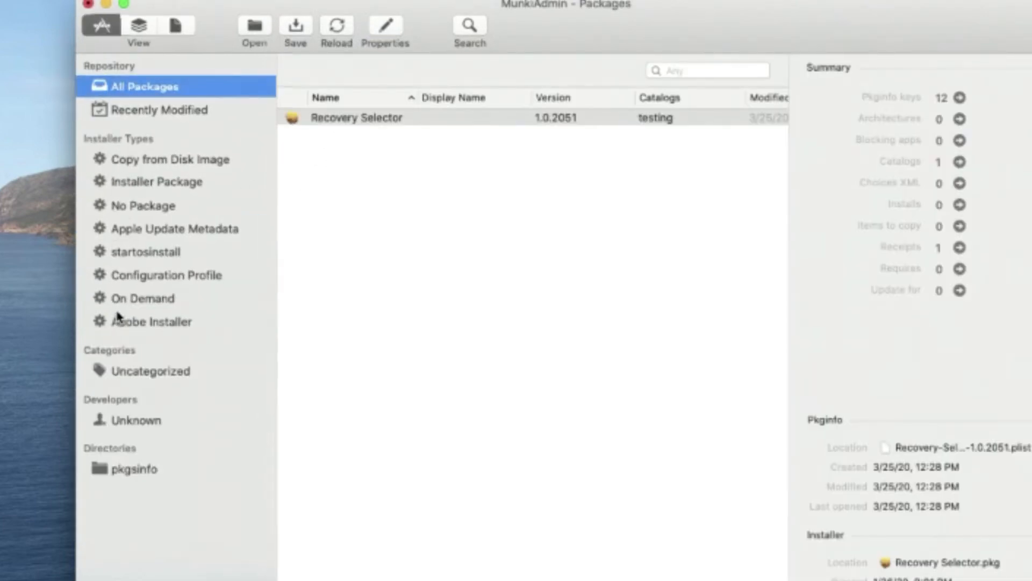
pyautogui.click(139, 26)
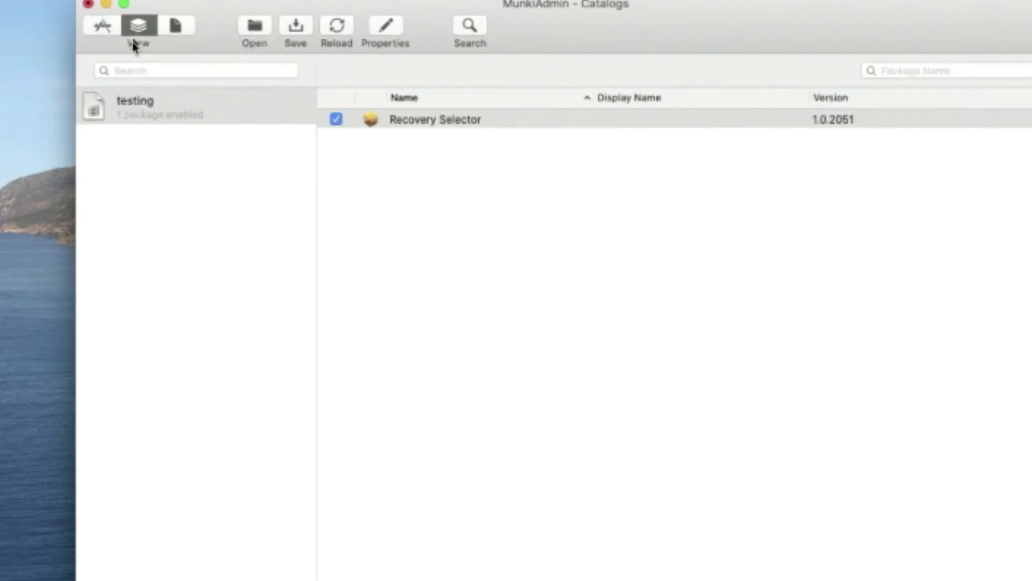
pyautogui.click(115, 103)
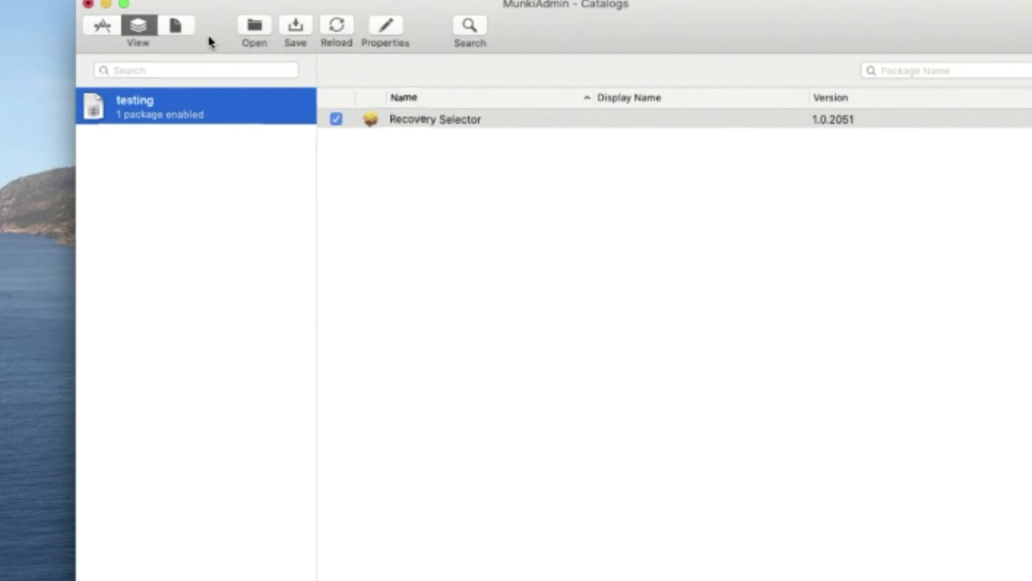
pyautogui.click(171, 27)
pyautogui.doubleClick(369, 83)
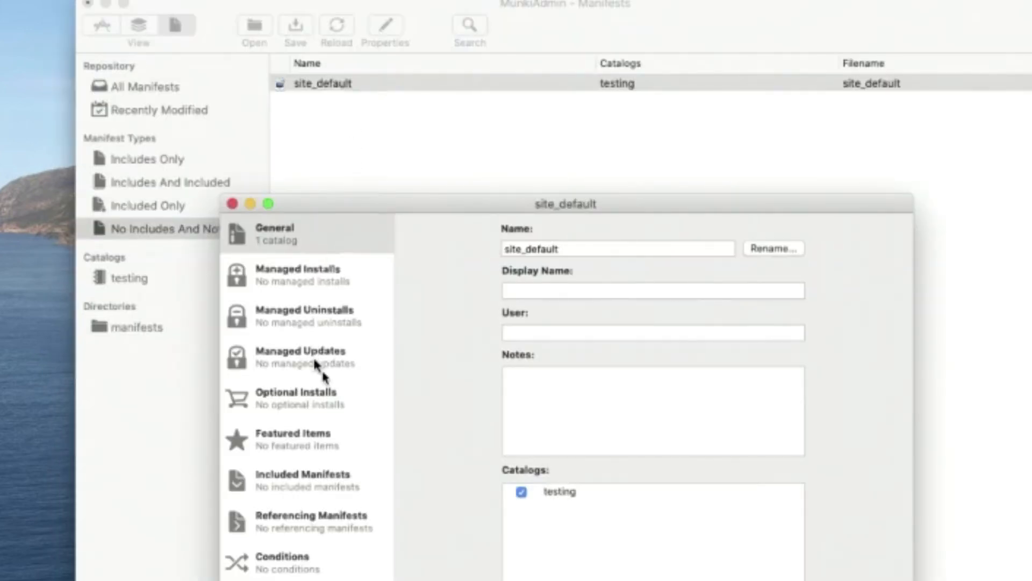
# - Add Recovery Selector to site_default's Optional Installs and Featured Items
pyautogui.click(331, 396)
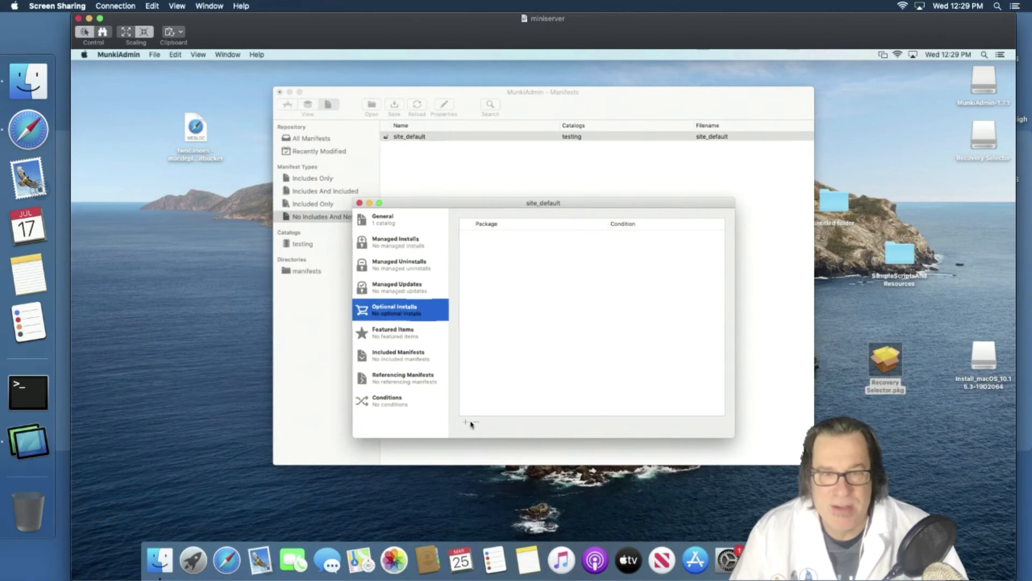
pyautogui.click(464, 422)
pyautogui.doubleClick(480, 255)
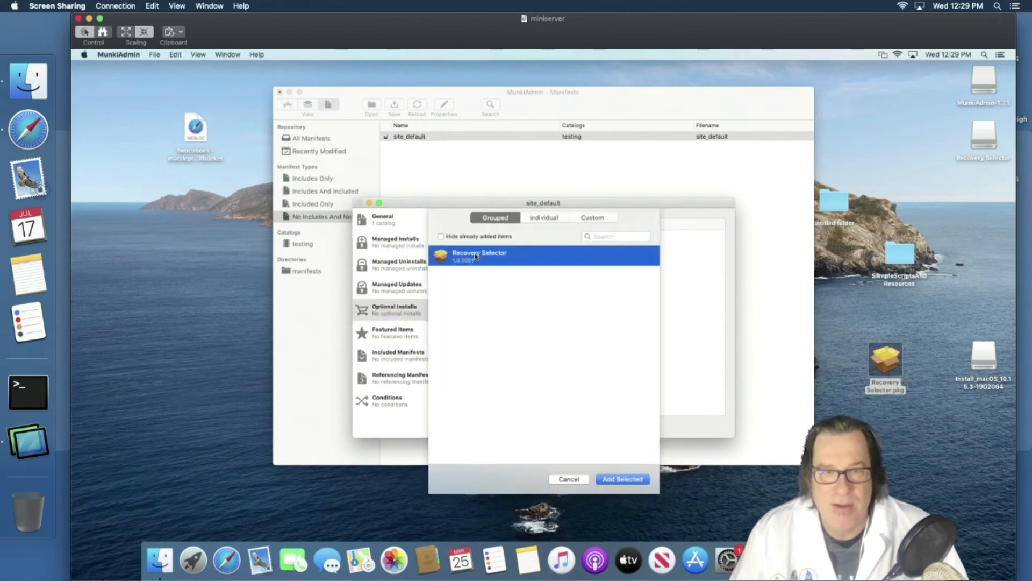
pyautogui.click(413, 334)
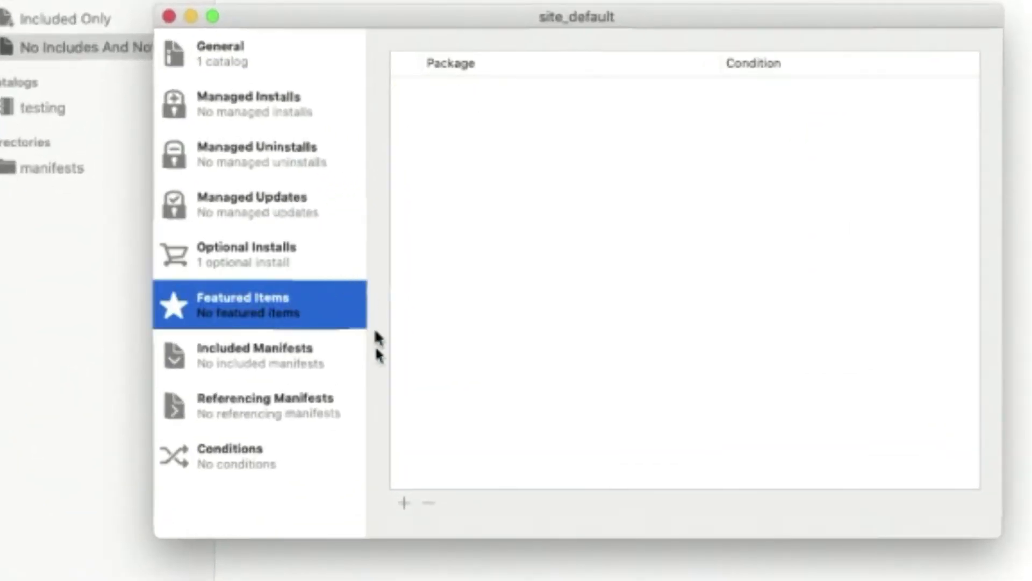
pyautogui.click(410, 501)
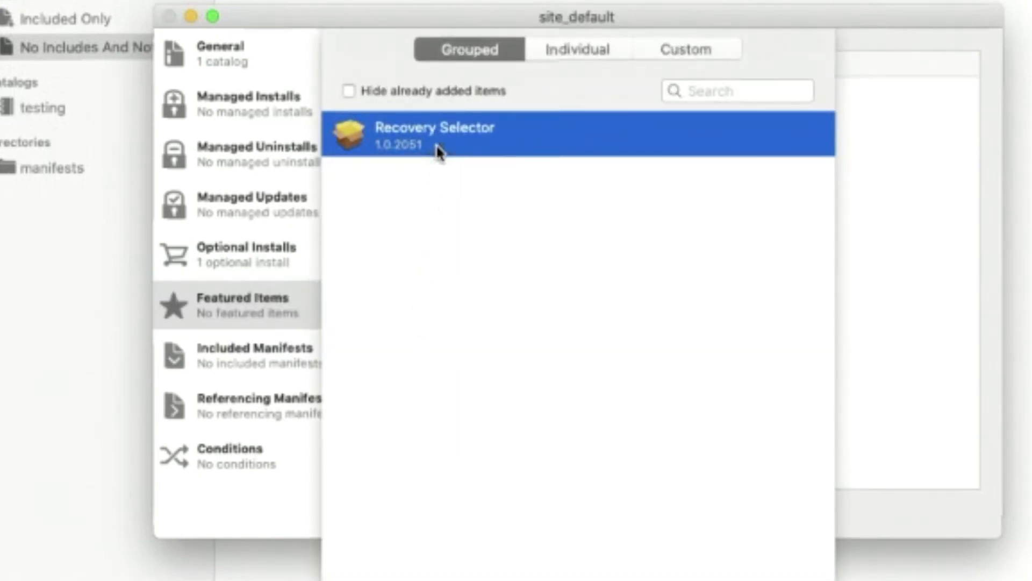
pyautogui.doubleClick(436, 148)
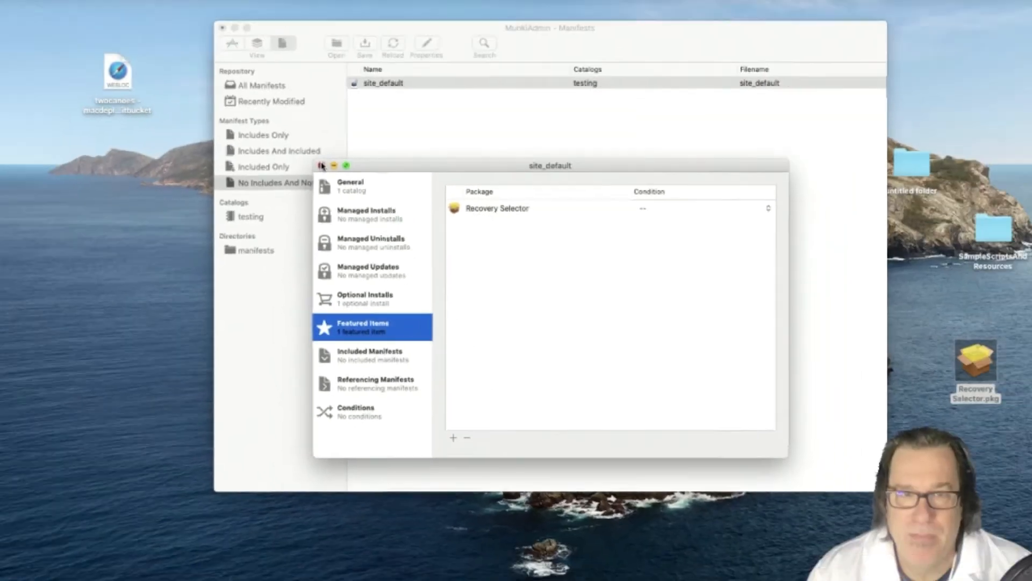
# - Close the manifest and save the repository, rebuilding the catalogs
pyautogui.click(170, 17)
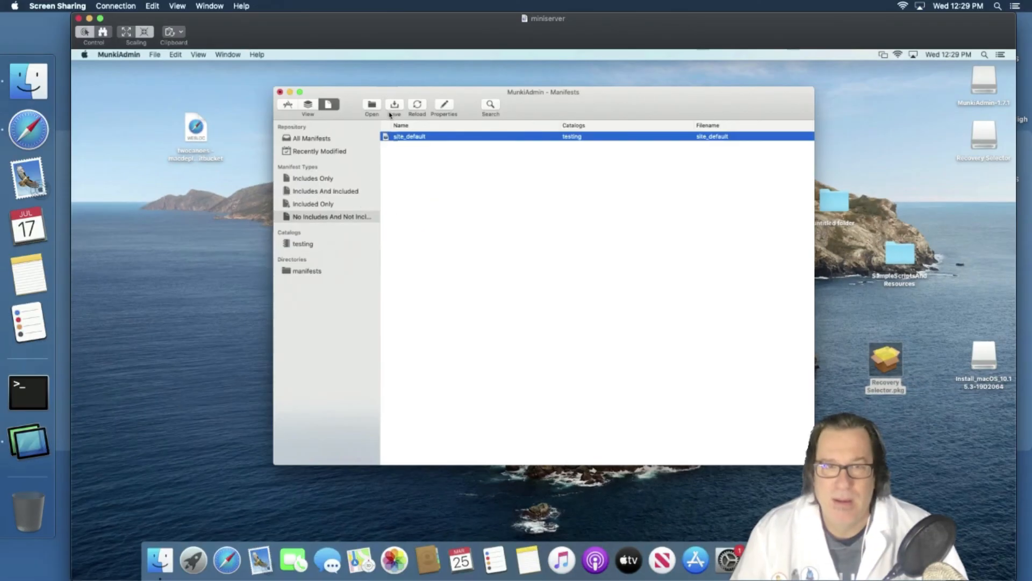
pyautogui.click(395, 105)
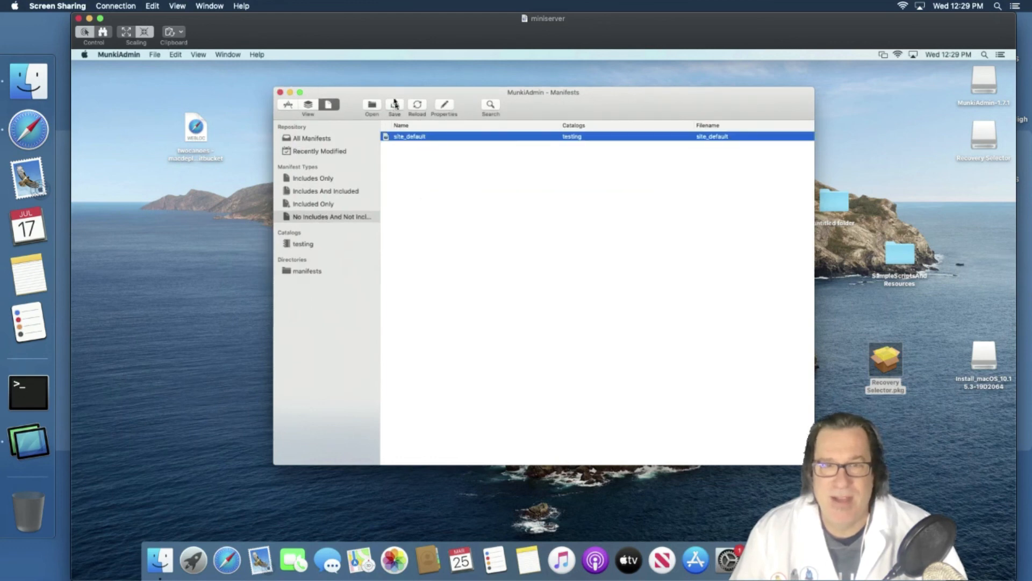
pyautogui.moveTo(267, 33); pyautogui.dragTo(473, 69)
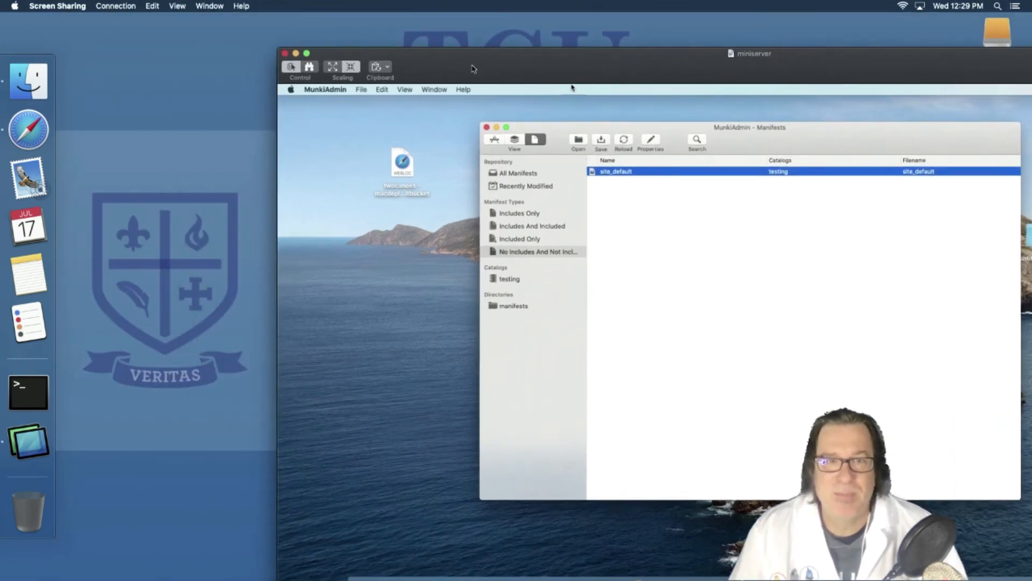
# - Minimize Screen Sharing and launch Managed Software Center from the client's Applications folder
pyautogui.click(296, 53)
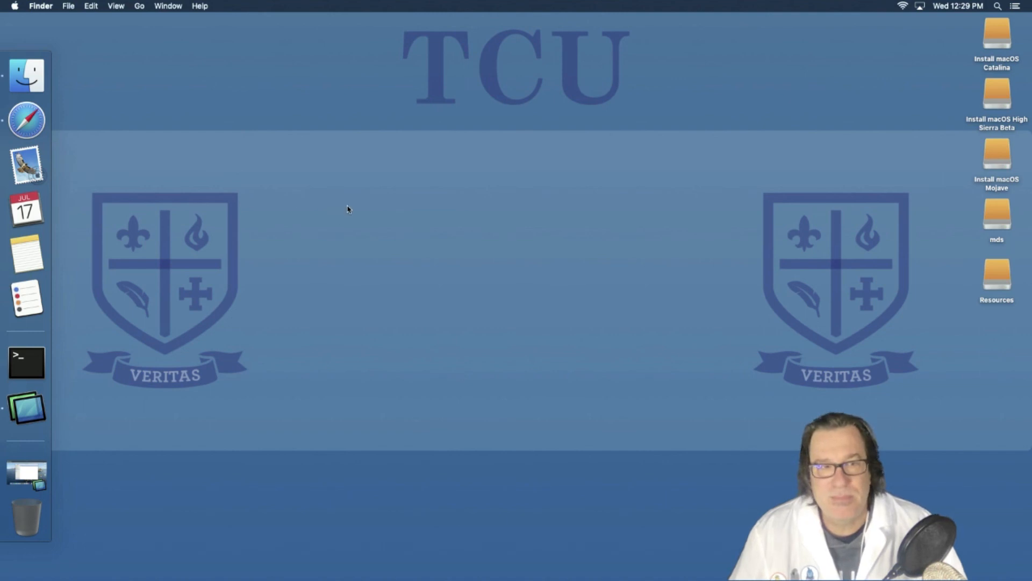
pyautogui.press('Down')
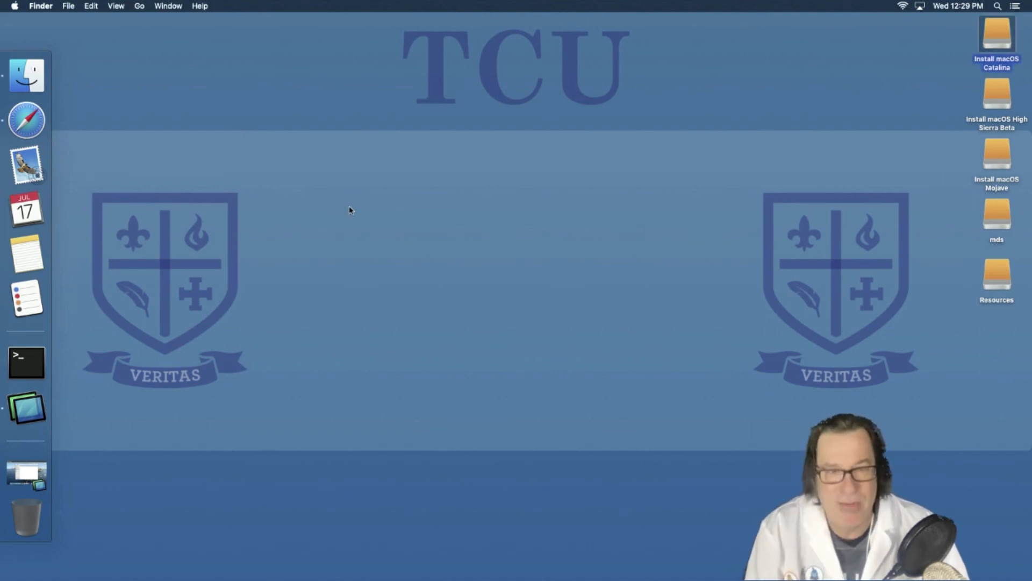
pyautogui.press('shift+super+a')
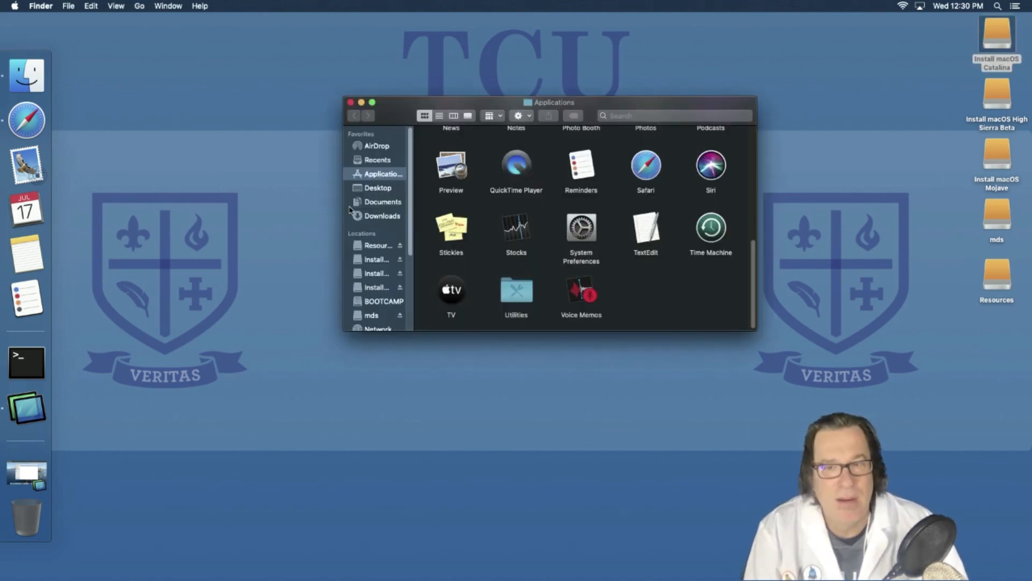
pyautogui.write('man')
pyautogui.press('super+o')
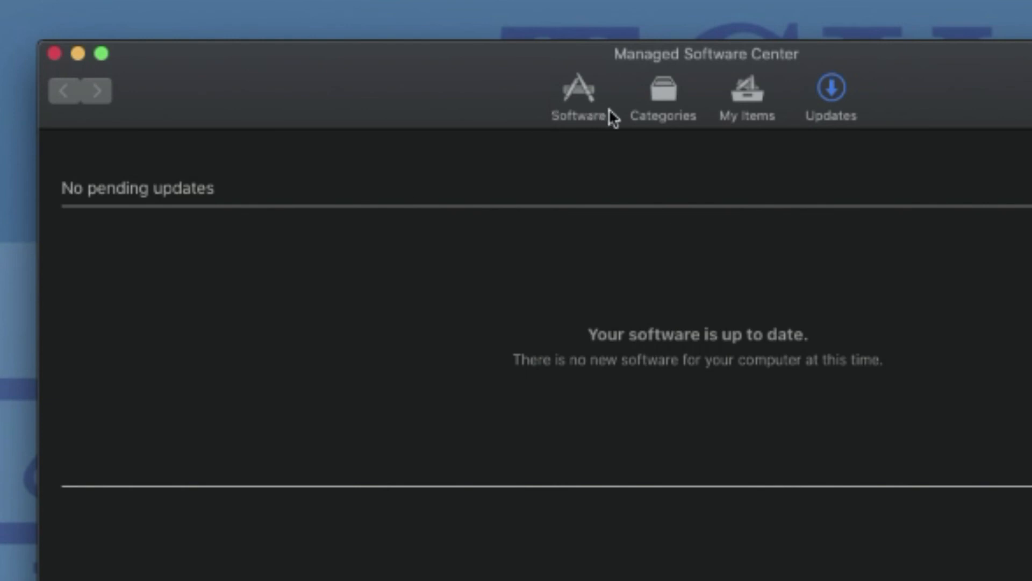
# - Install Recovery Selector from the Featured items on Managed Software Center's Software page
pyautogui.click(582, 97)
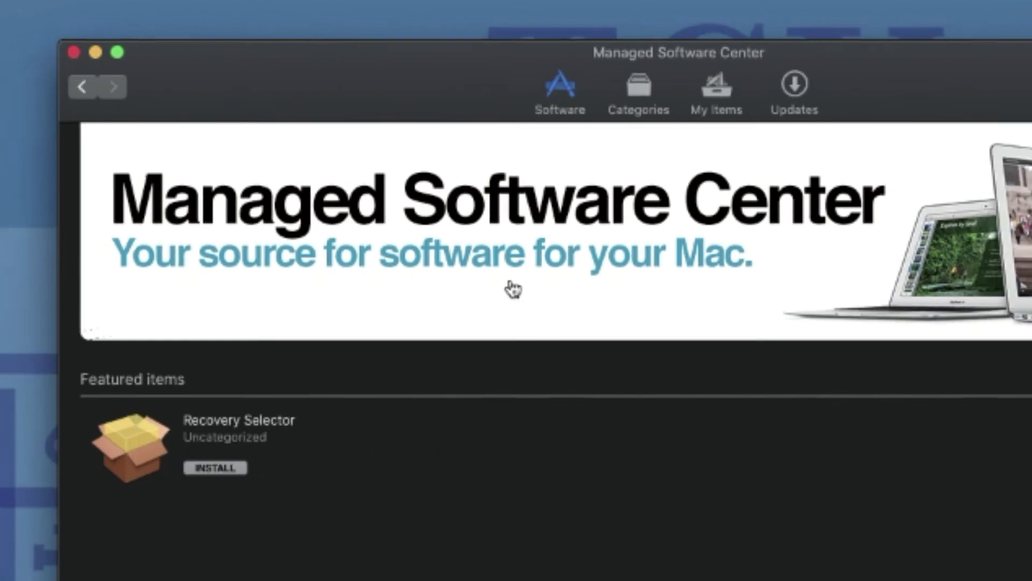
pyautogui.click(639, 88)
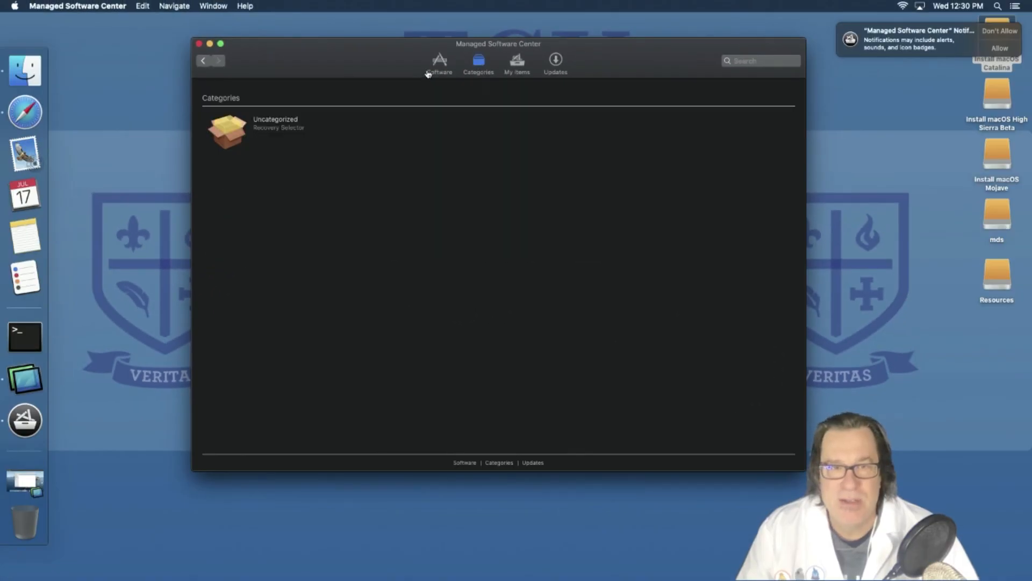
pyautogui.click(428, 73)
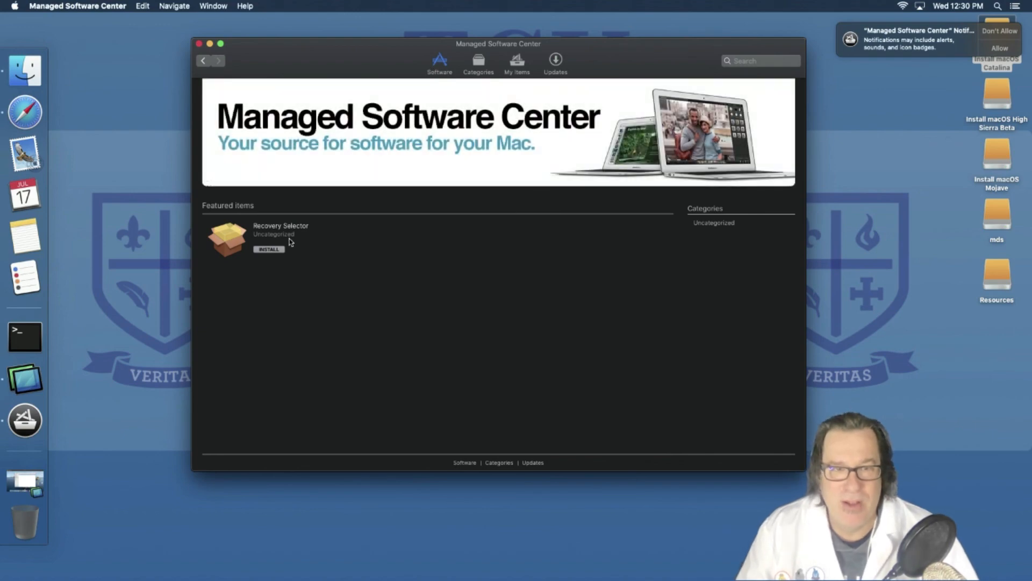
pyautogui.click(270, 250)
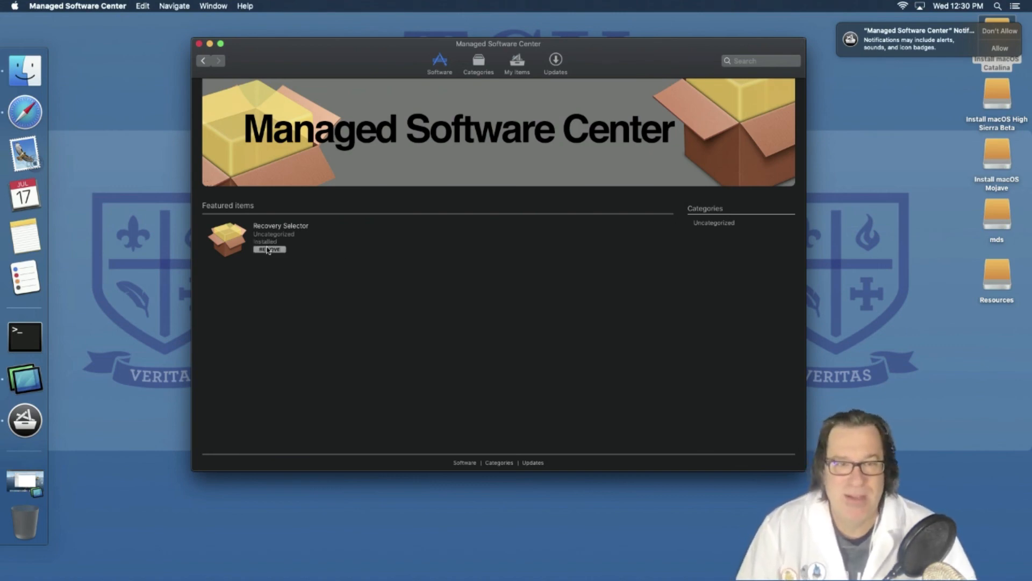
pyautogui.click(157, 277)
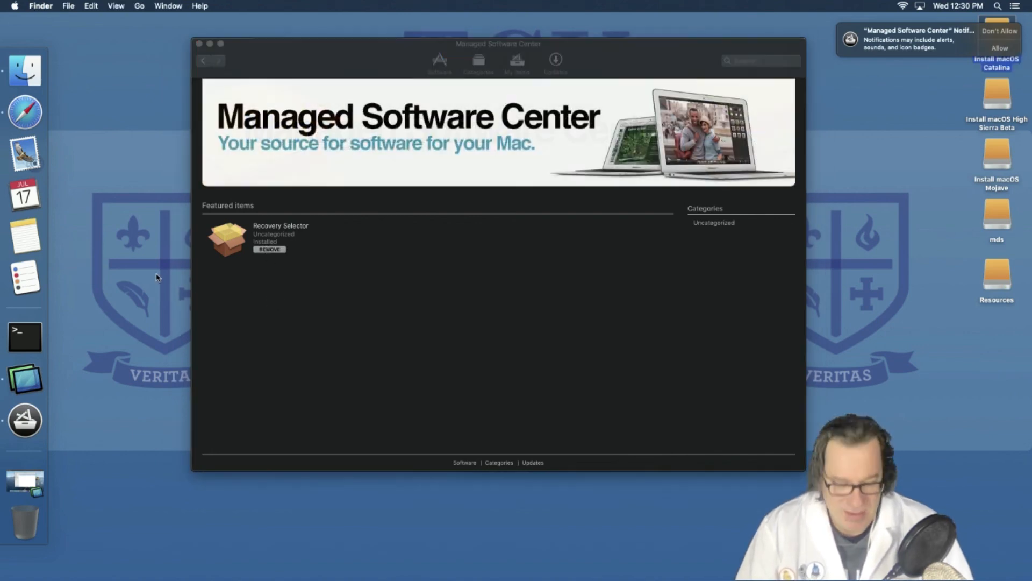
pyautogui.press('super+shift+a')
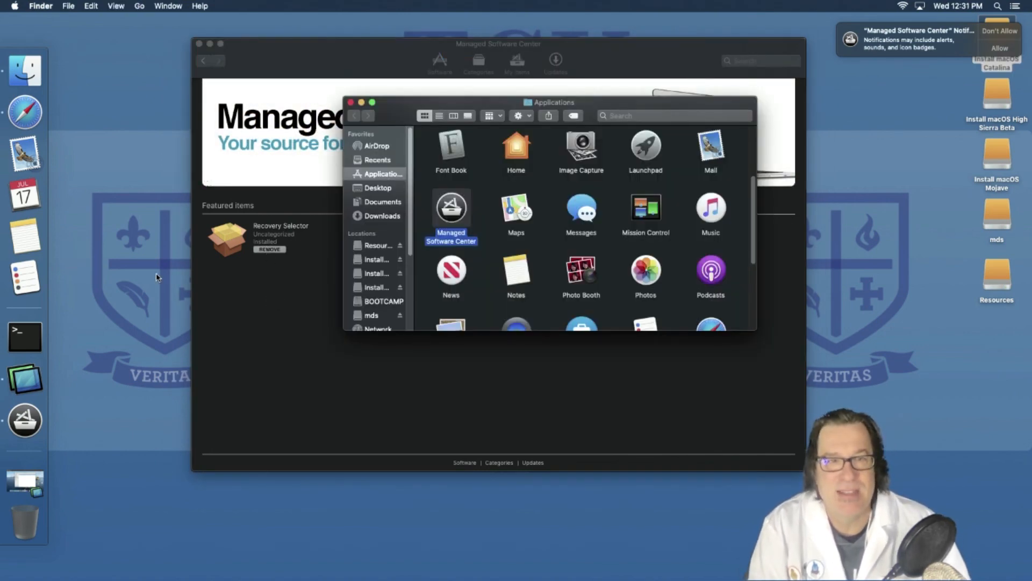
pyautogui.press('r')
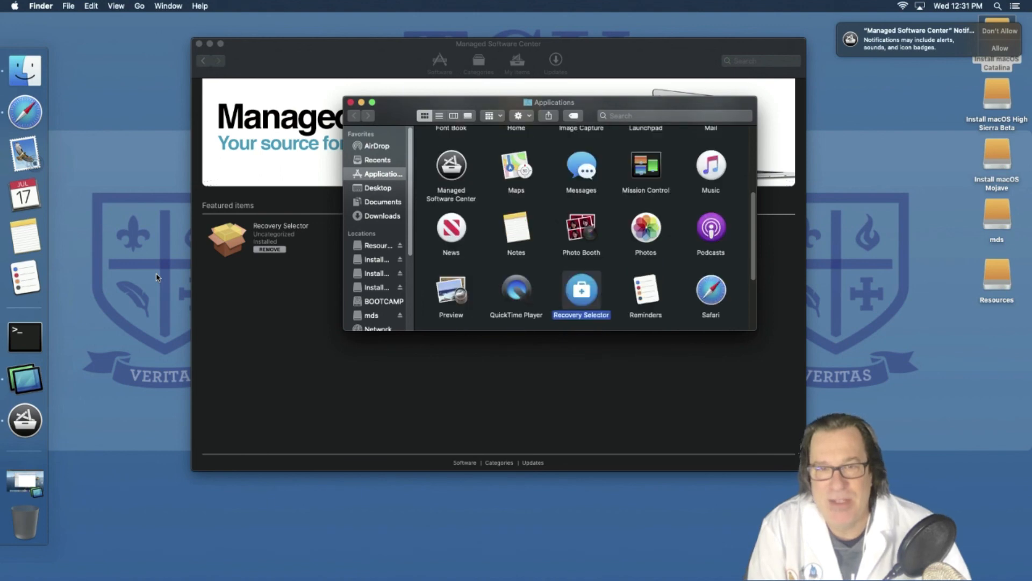
pyautogui.press('Right')
pyautogui.press('Right')
pyautogui.press('Left')
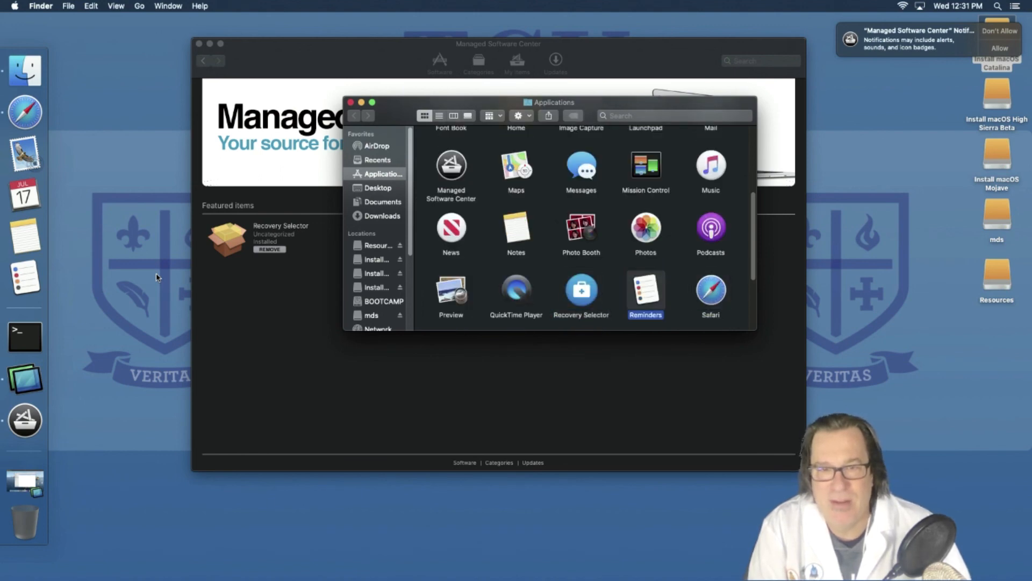
pyautogui.press('Left')
pyautogui.press('Right')
pyautogui.press('Right')
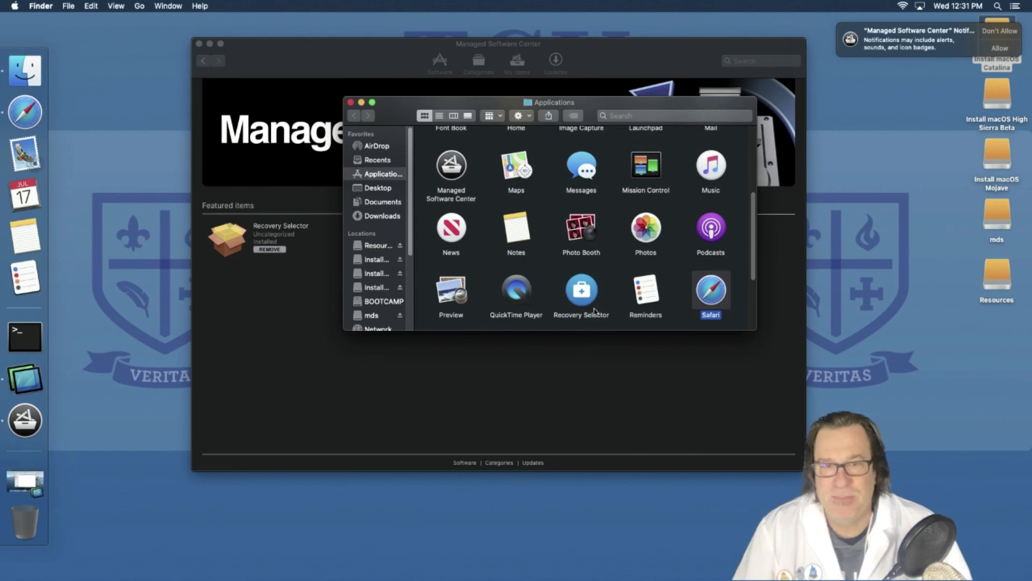
pyautogui.doubleClick(571, 293)
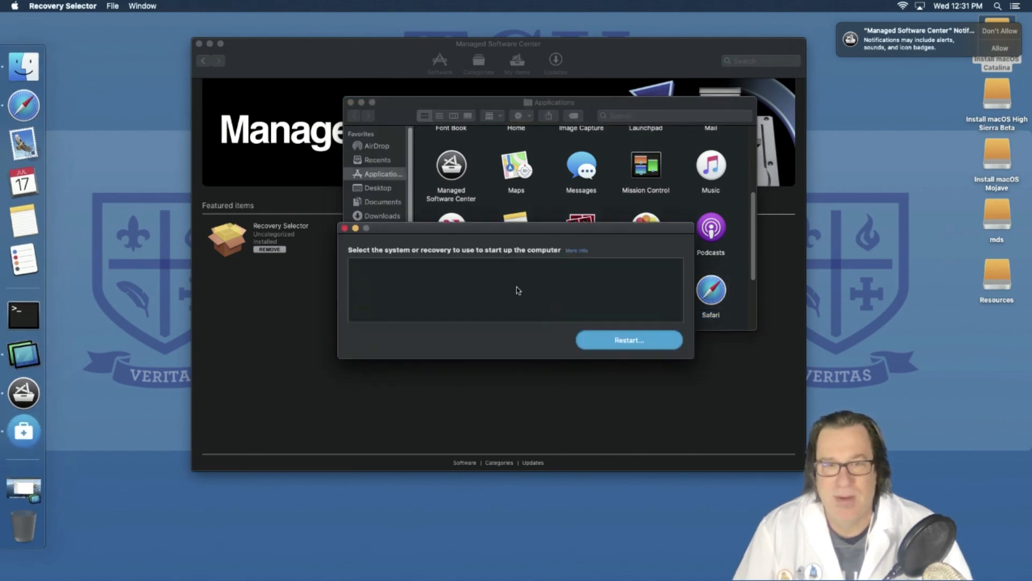
pyautogui.press('super+q')
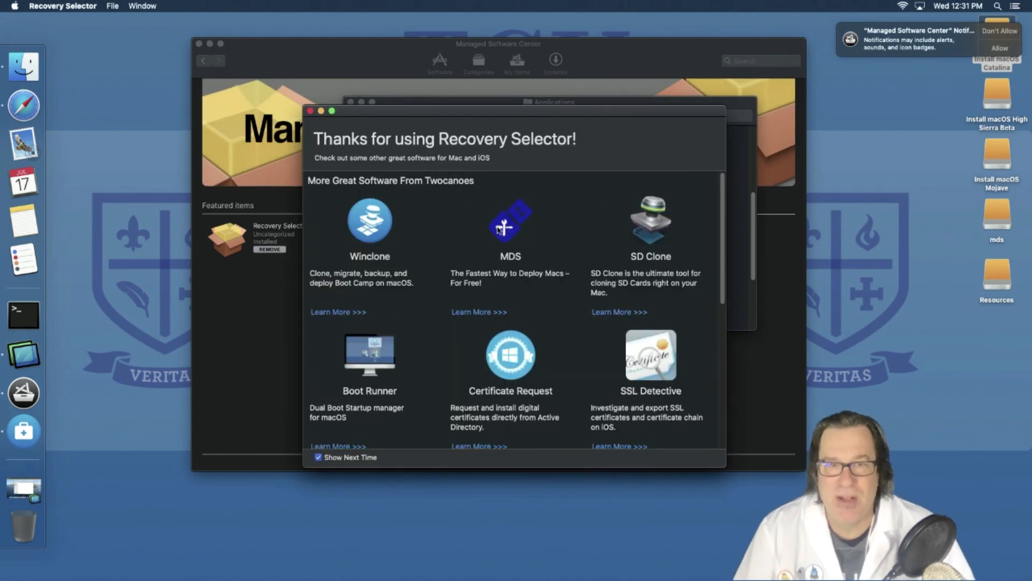
pyautogui.click(310, 111)
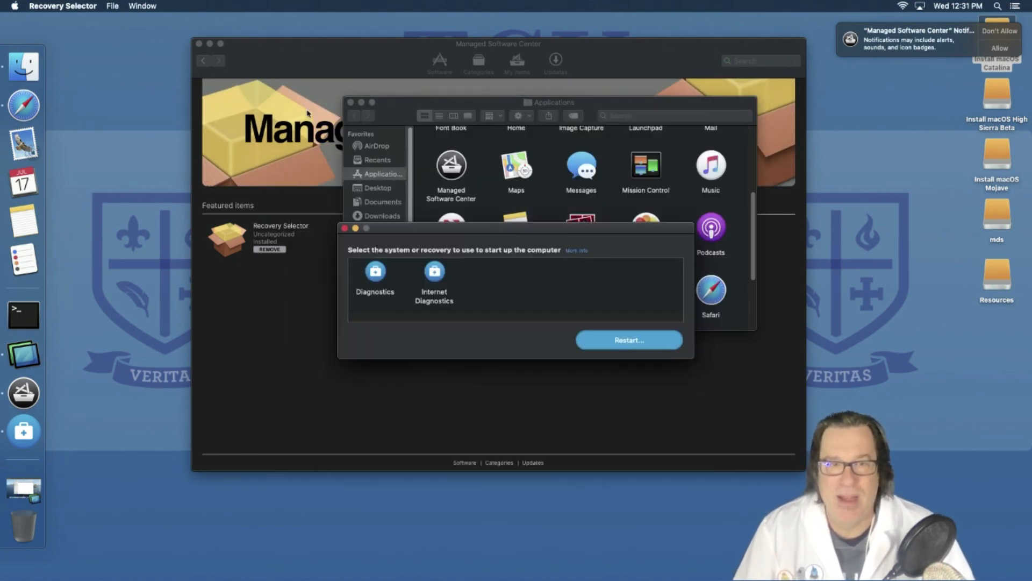
pyautogui.click(345, 228)
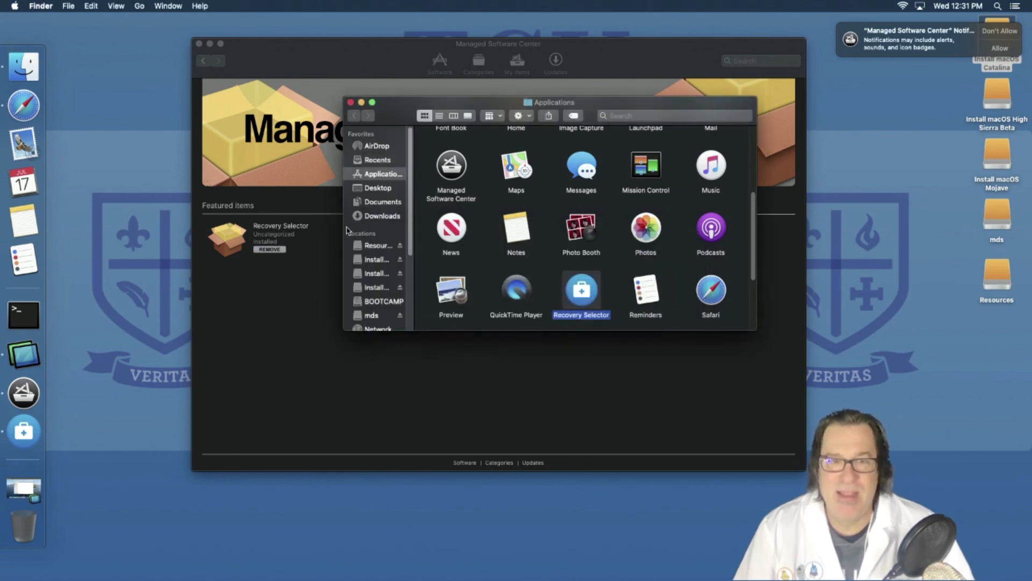
pyautogui.click(350, 102)
pyautogui.moveTo(352, 58); pyautogui.dragTo(328, 34)
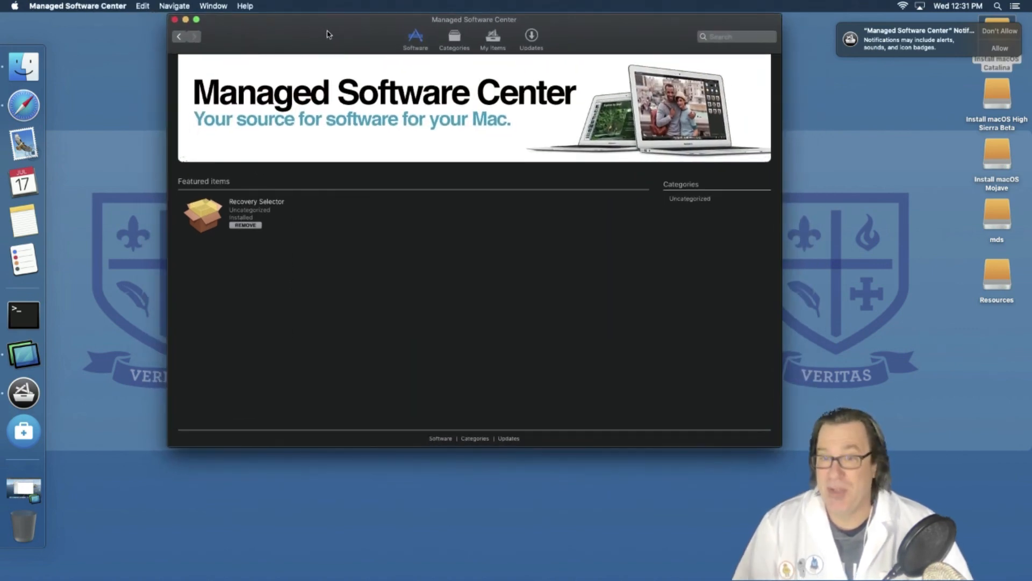